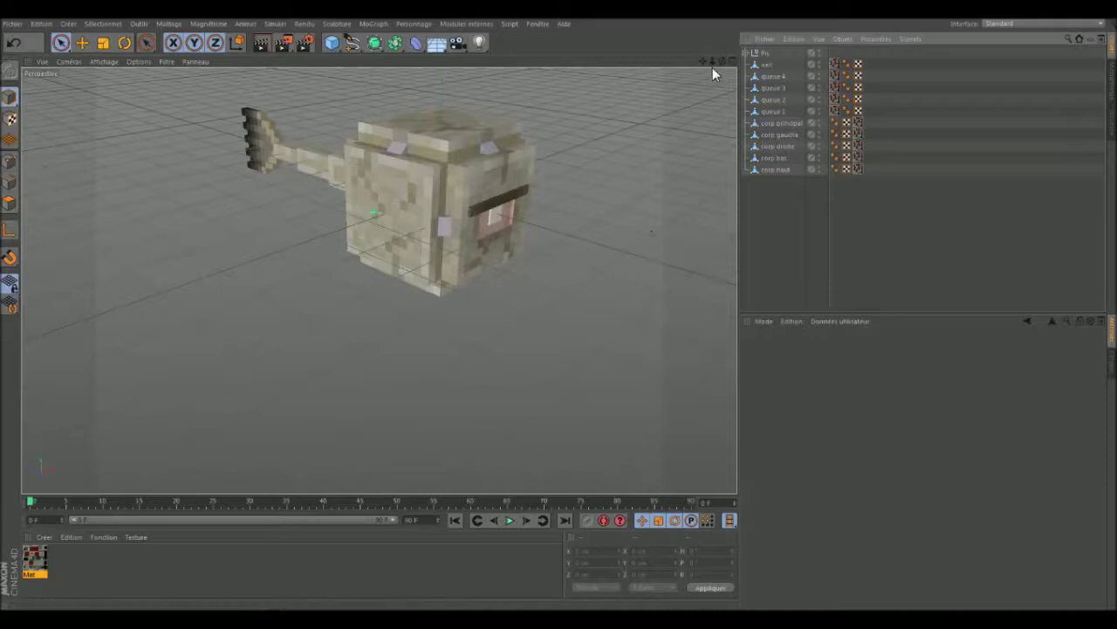
- Orbit around the guardian and select the main body cube, dismissing its context menu
mouse_move(722, 62)
left_mouse_down()
mouse_move(689, 87)
mouse_move(696, 78)
left_mouse_up()
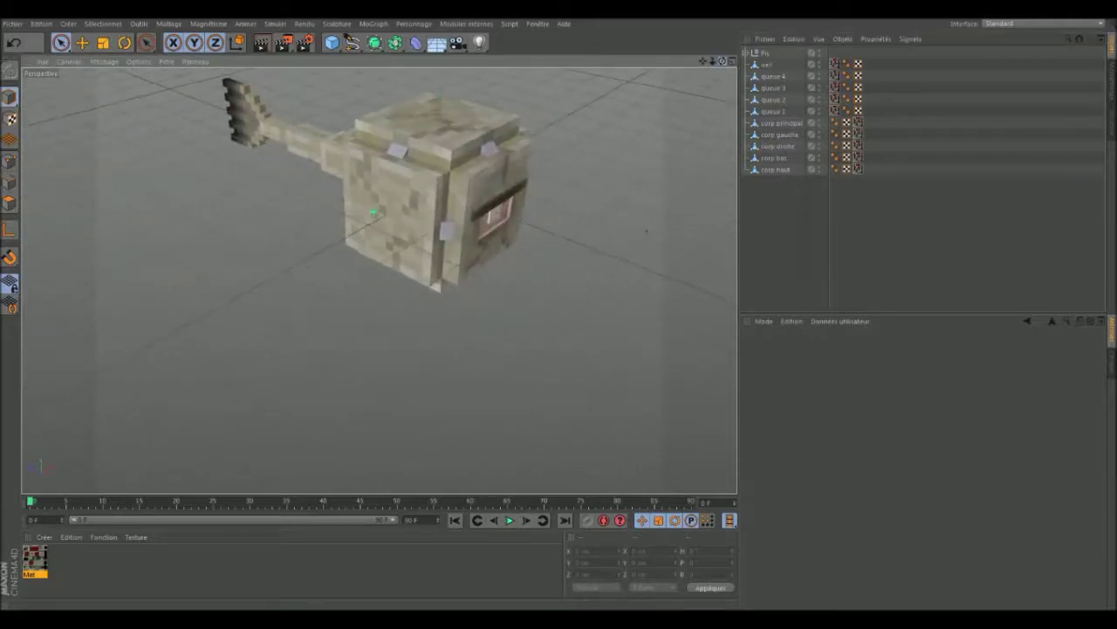
scroll(519, 175, "up", 5)
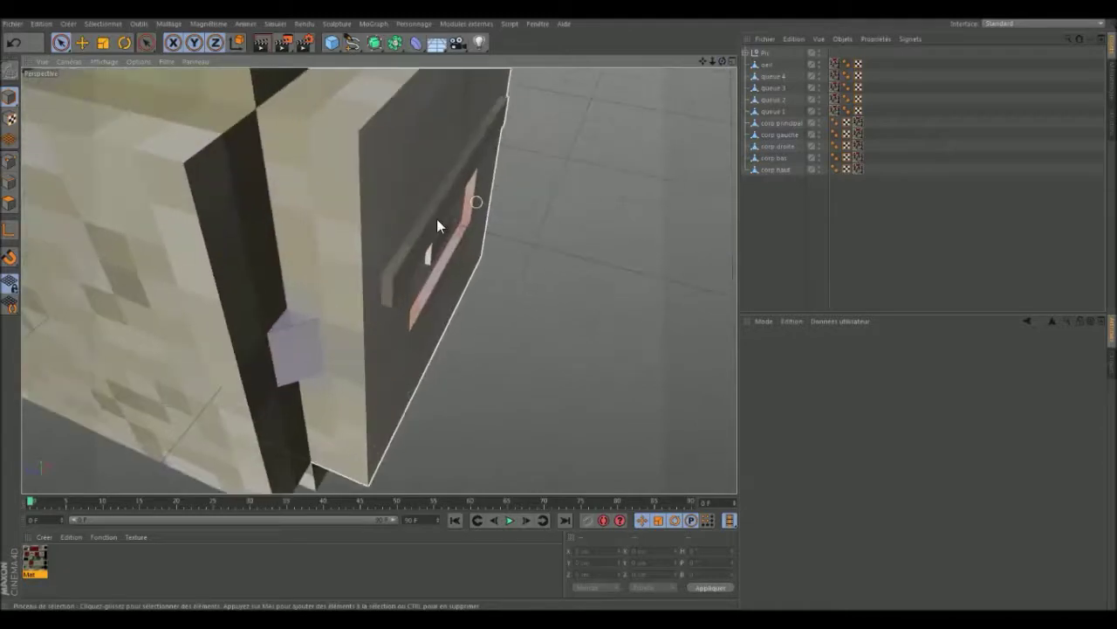
left_click_drag(722, 62, 681, 122)
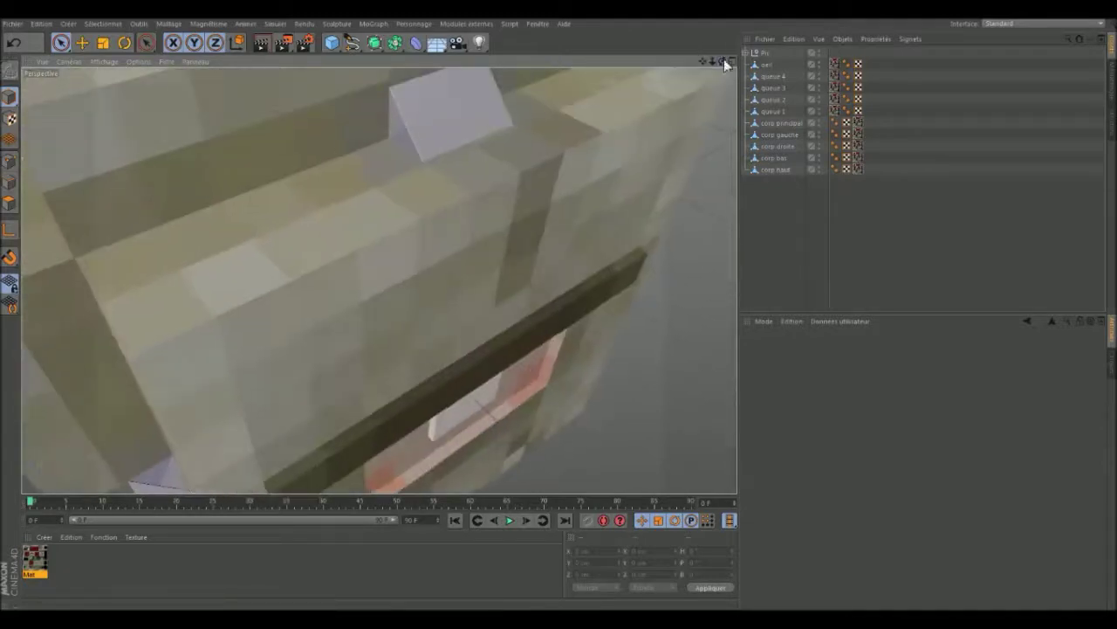
left_click(292, 469)
scroll(480, 369, "down", 5)
scroll(604, 274, "down", 3)
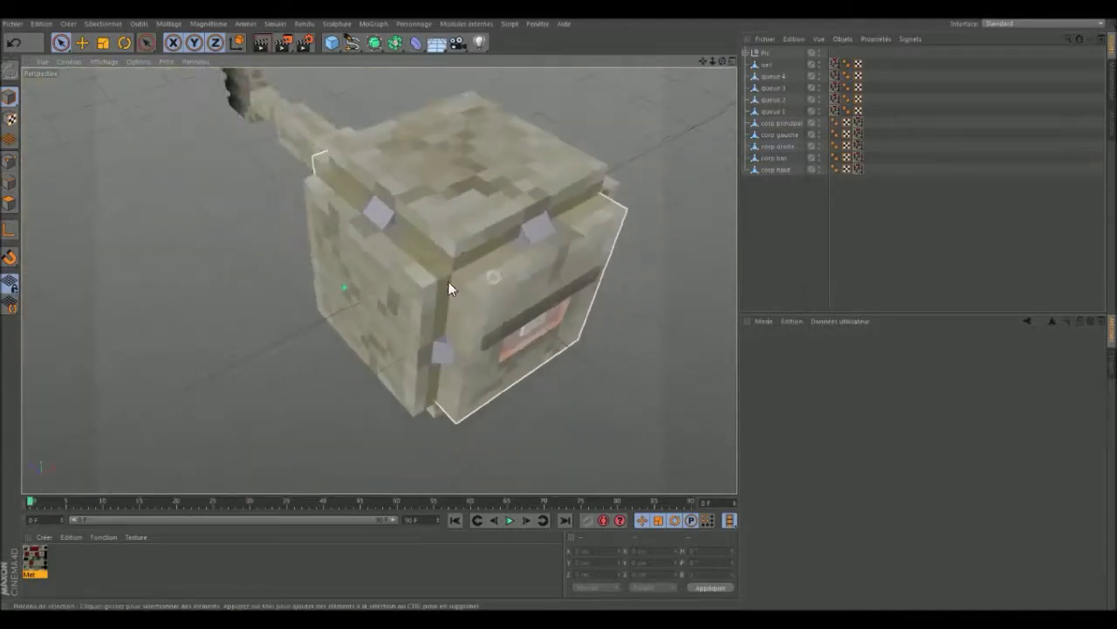
scroll(448, 288, "down", 2)
left_click_drag(712, 58, 664, 104)
left_click(430, 278)
left_click(618, 285)
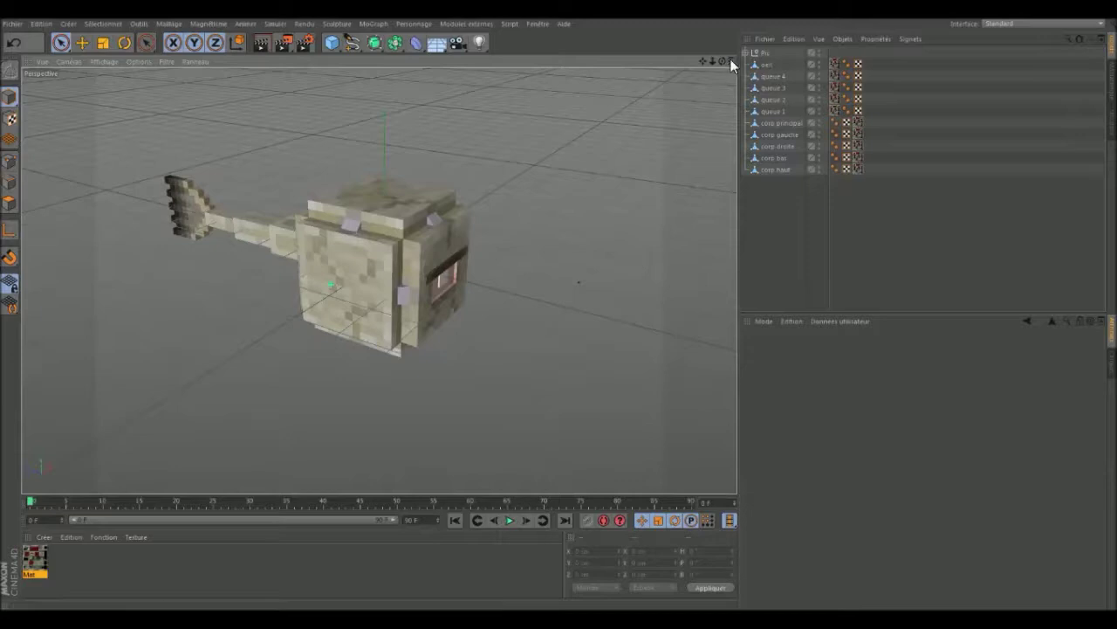
left_click(439, 278)
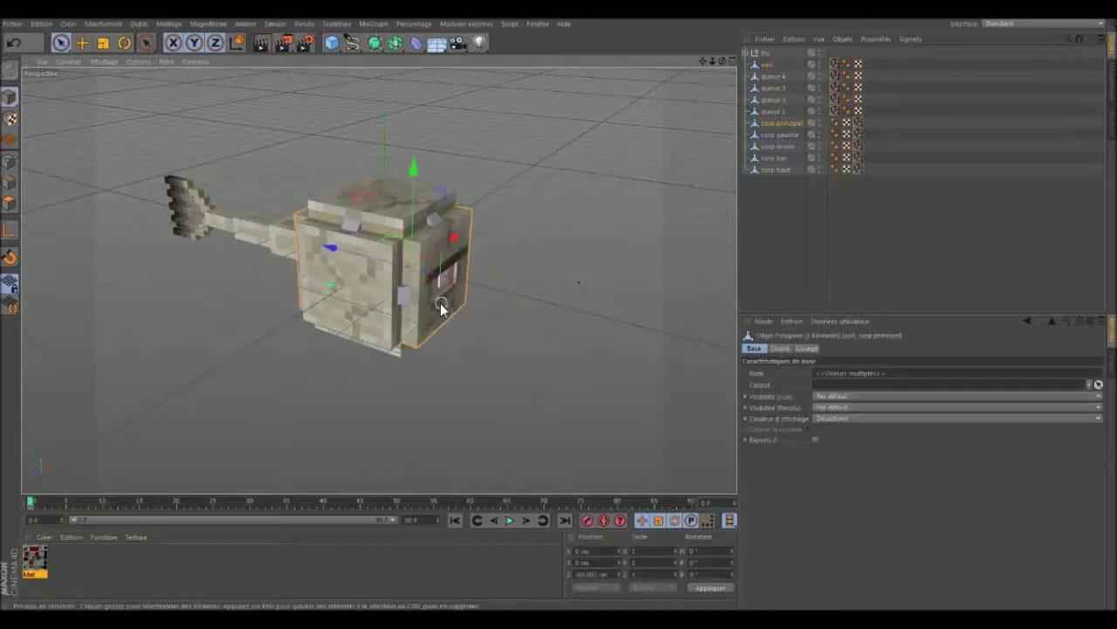
right_click(441, 304)
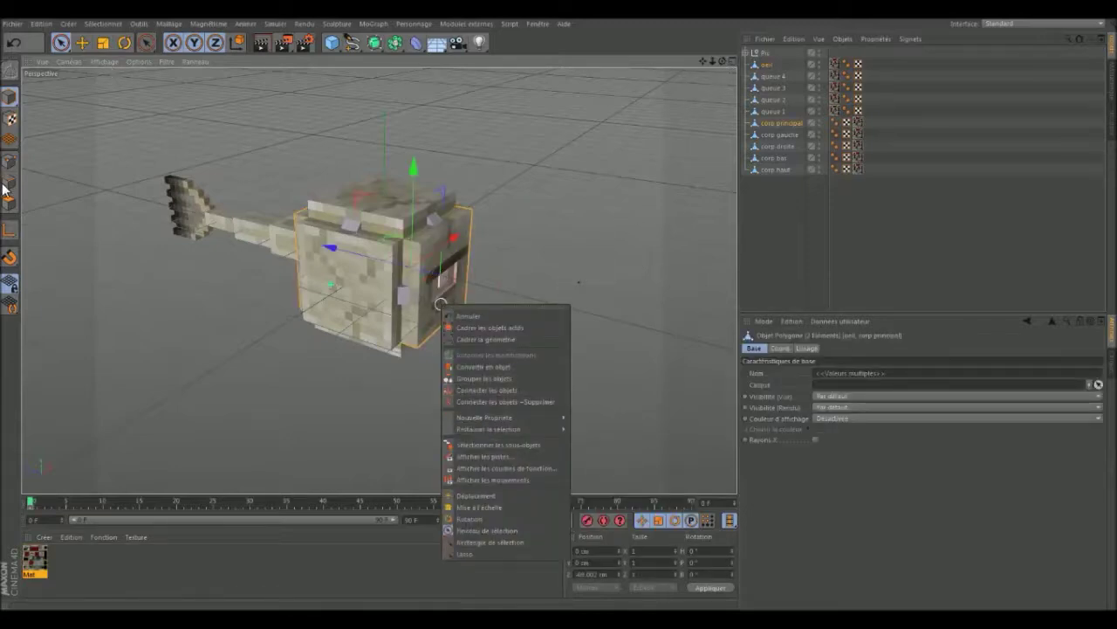
key("Escape")
- Select the corp principal object and apply Extrude in polygon mode, then return to object mode
left_click(774, 122)
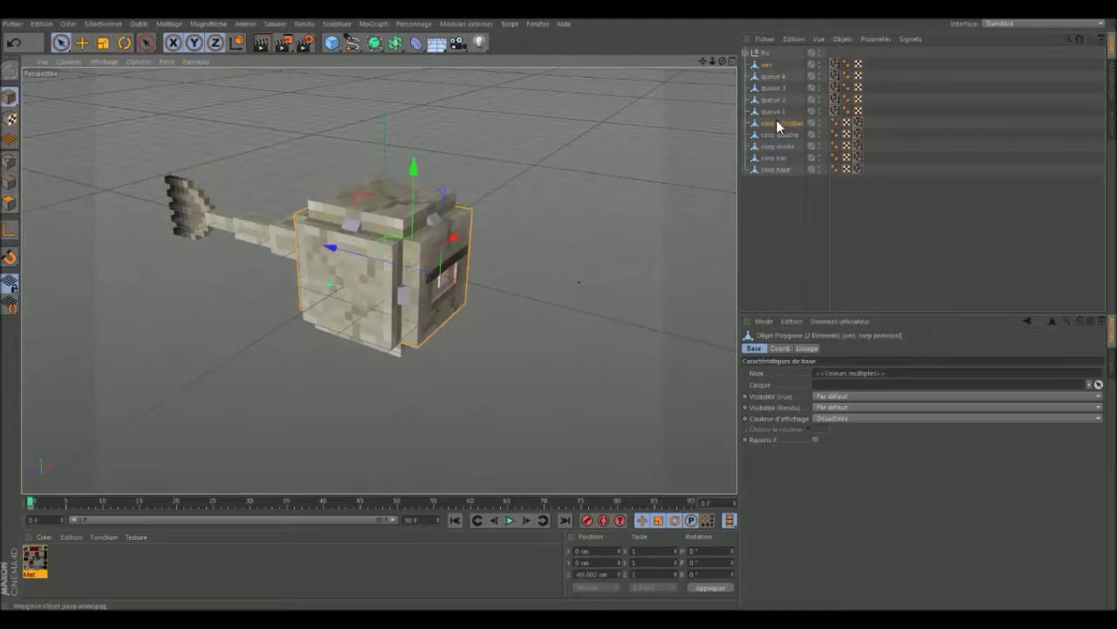
left_click(10, 203)
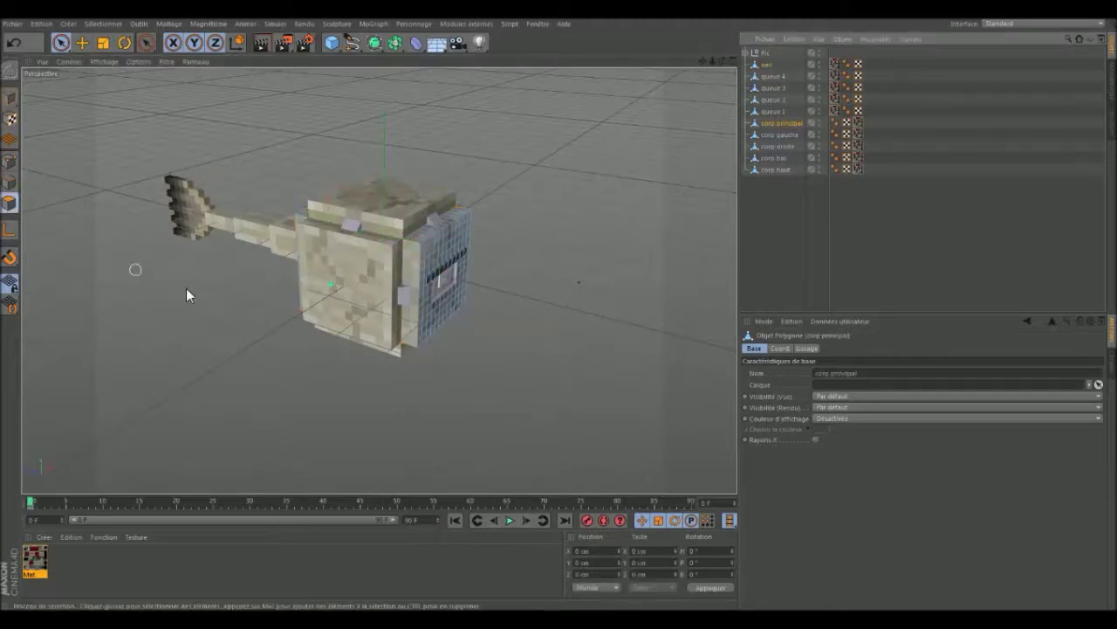
right_click(447, 303)
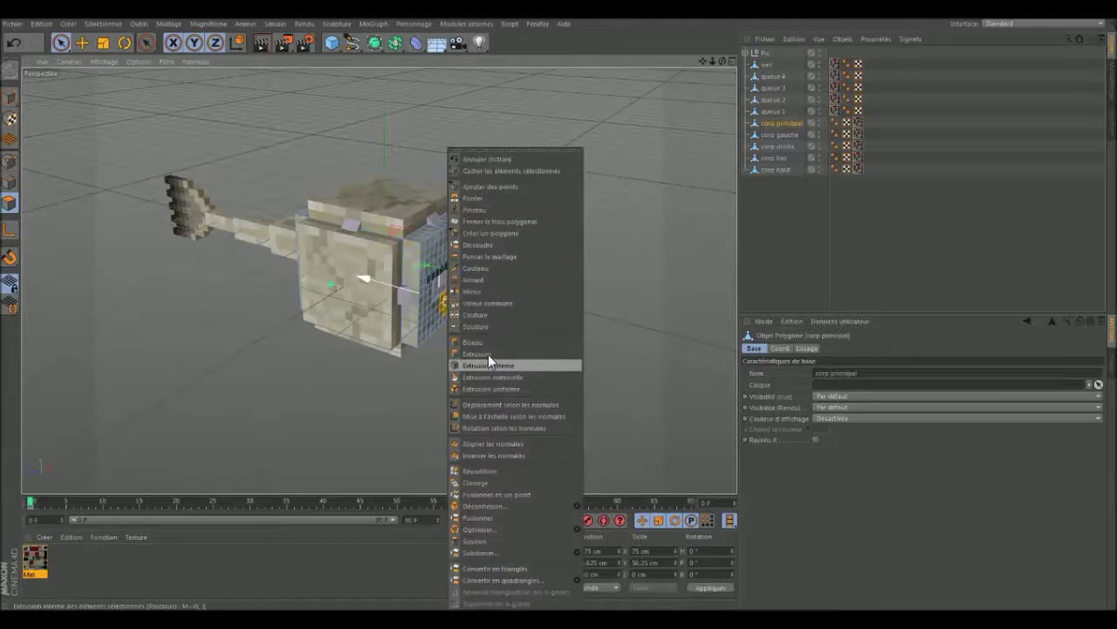
left_click(488, 354)
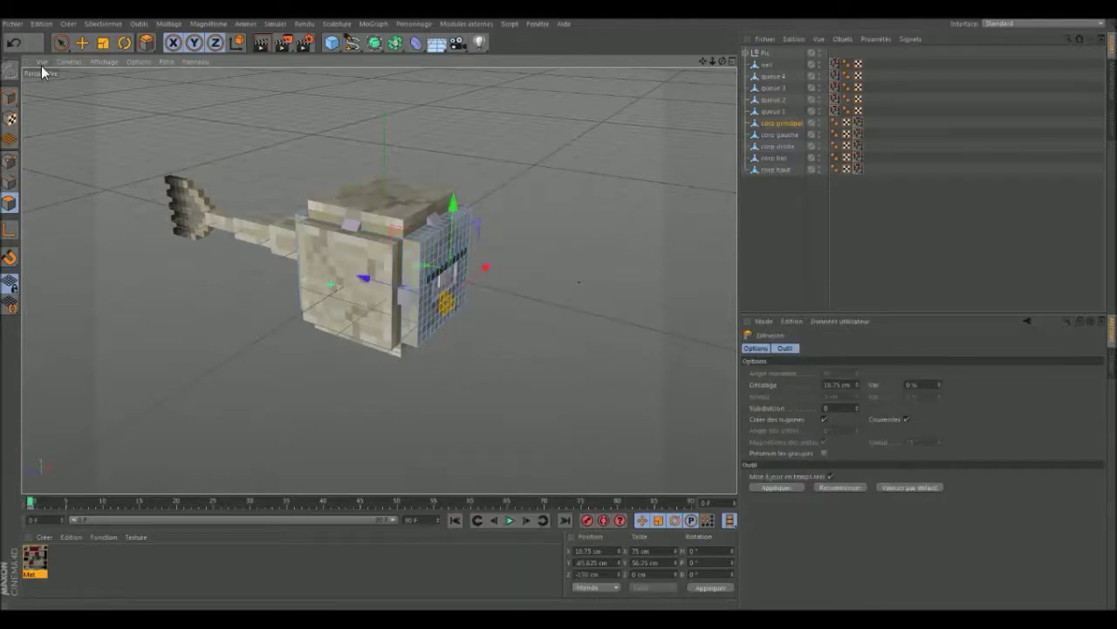
left_click(59, 42)
left_click(10, 96)
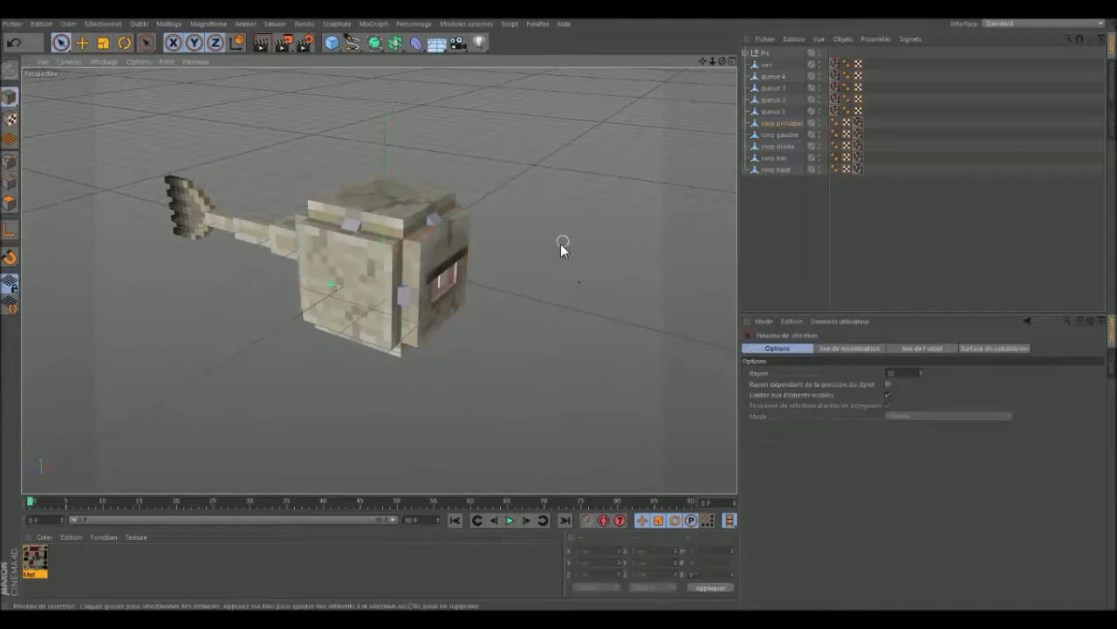
- Expand the Pic group, select spikes Pic.12, Pic.9 and Pic.8, then collapse and deselect
left_click_drag(564, 245, 689, 153, "alt")
left_click_drag(722, 62, 725, 63)
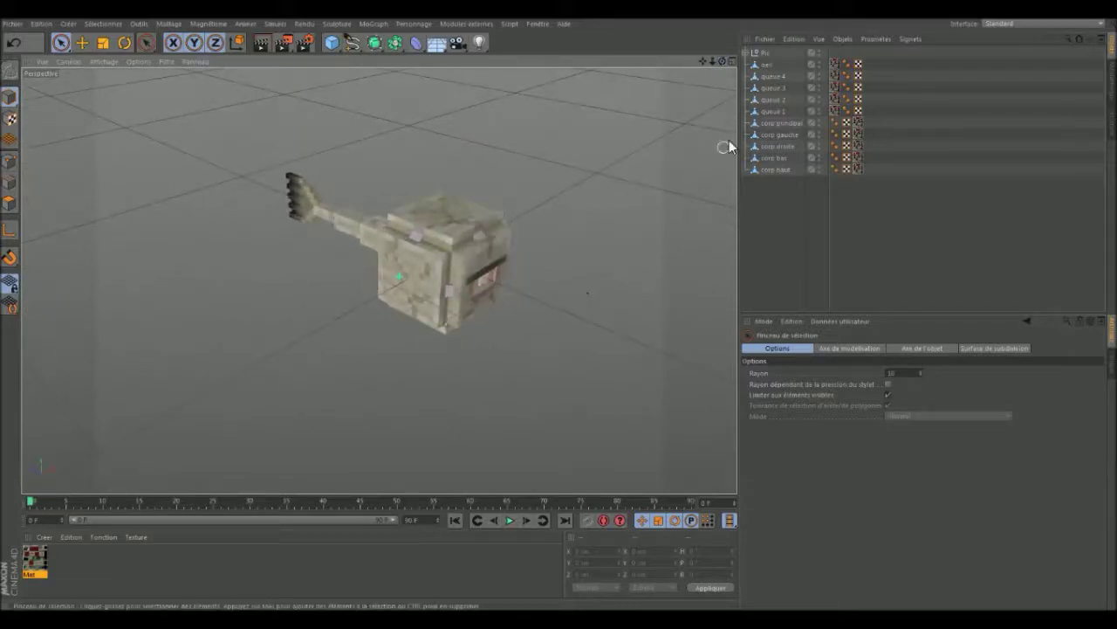
left_click(748, 53)
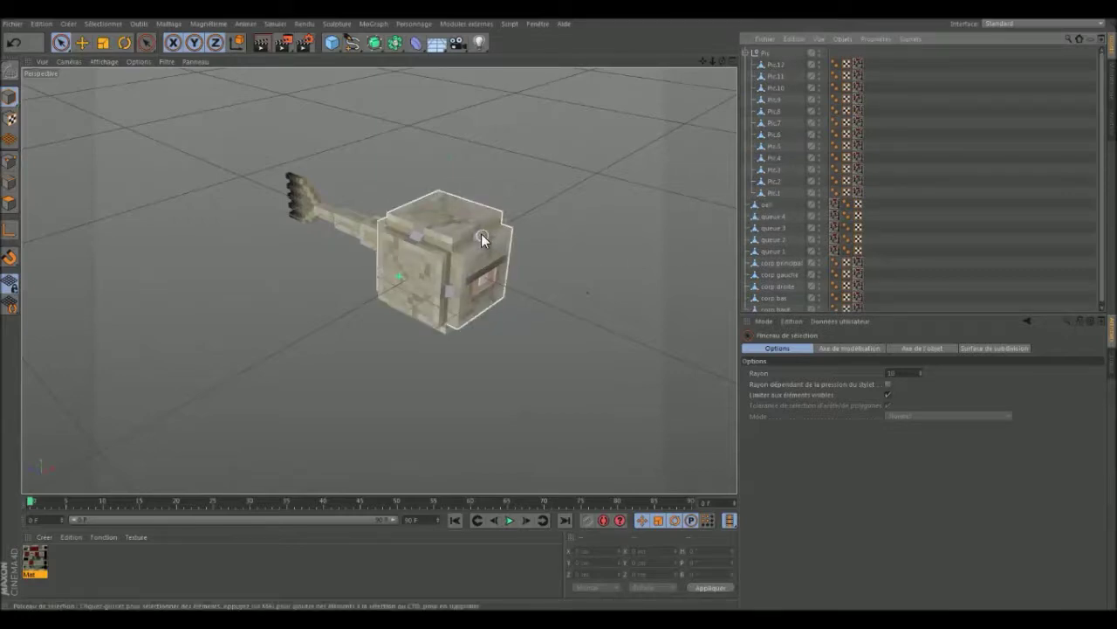
left_click(771, 65)
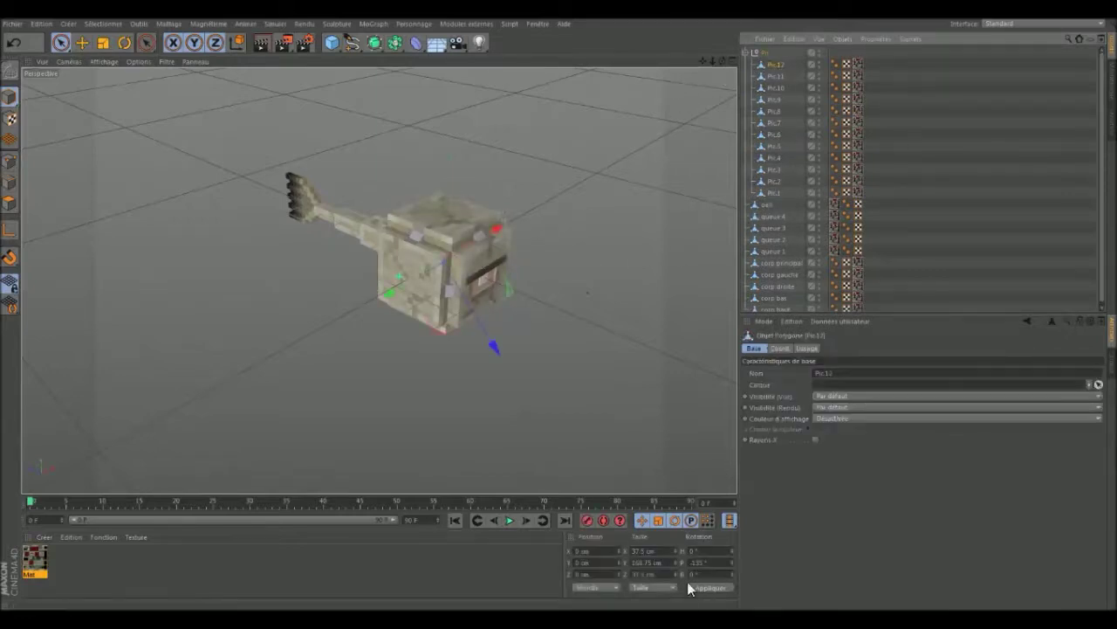
left_click(776, 87)
left_click(777, 100)
left_click(778, 108)
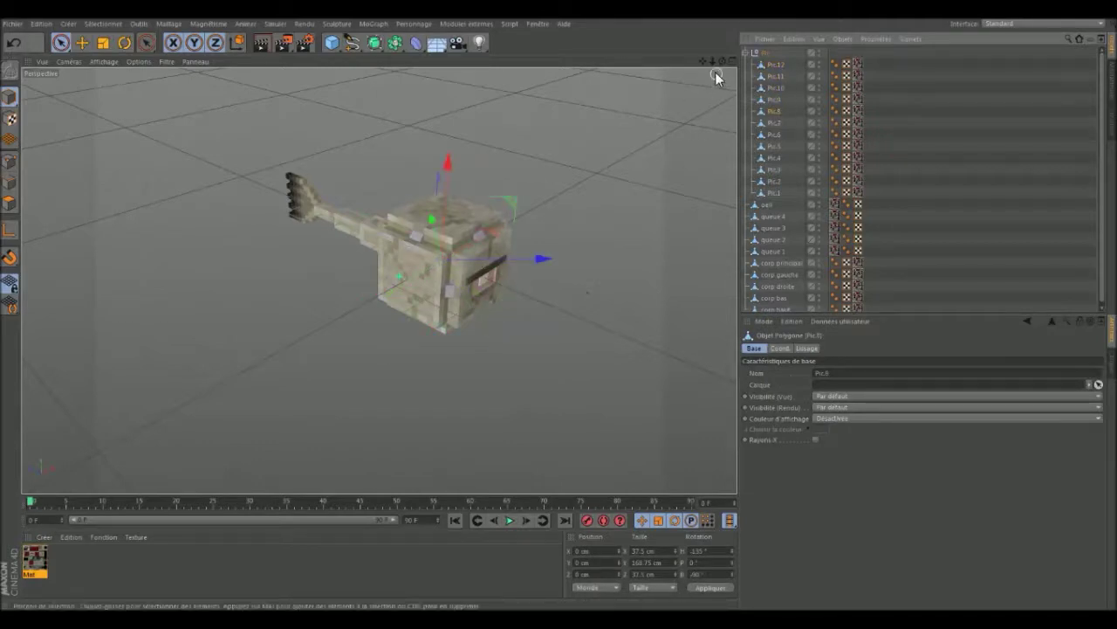
mouse_move(722, 62)
left_mouse_down()
mouse_move(742, 78)
mouse_move(786, 81)
mouse_move(742, 53)
left_mouse_up()
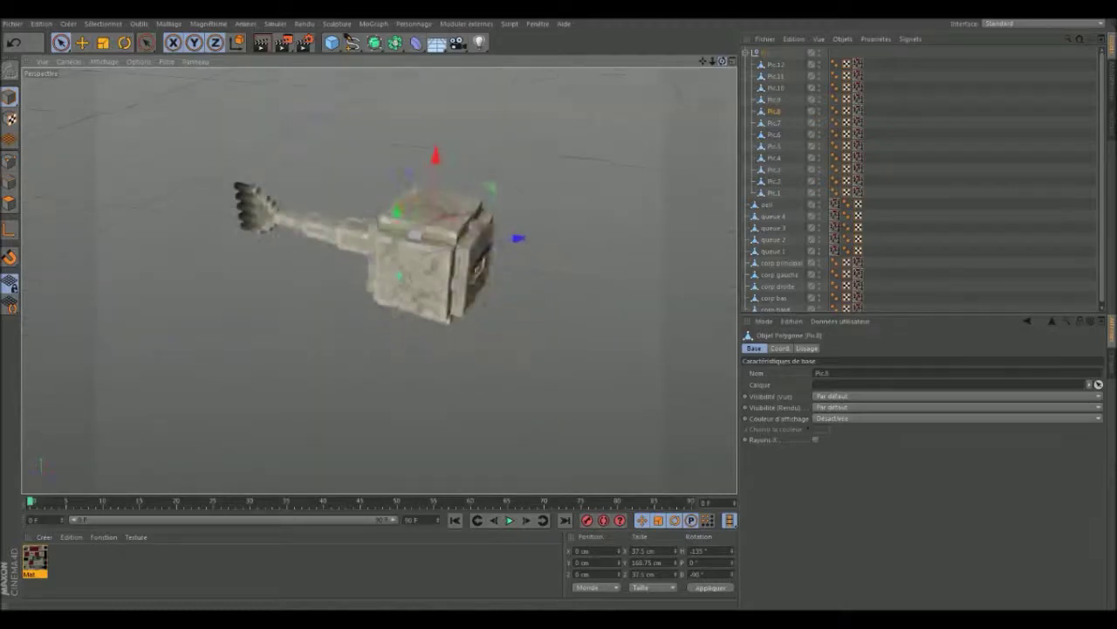
left_click(742, 53)
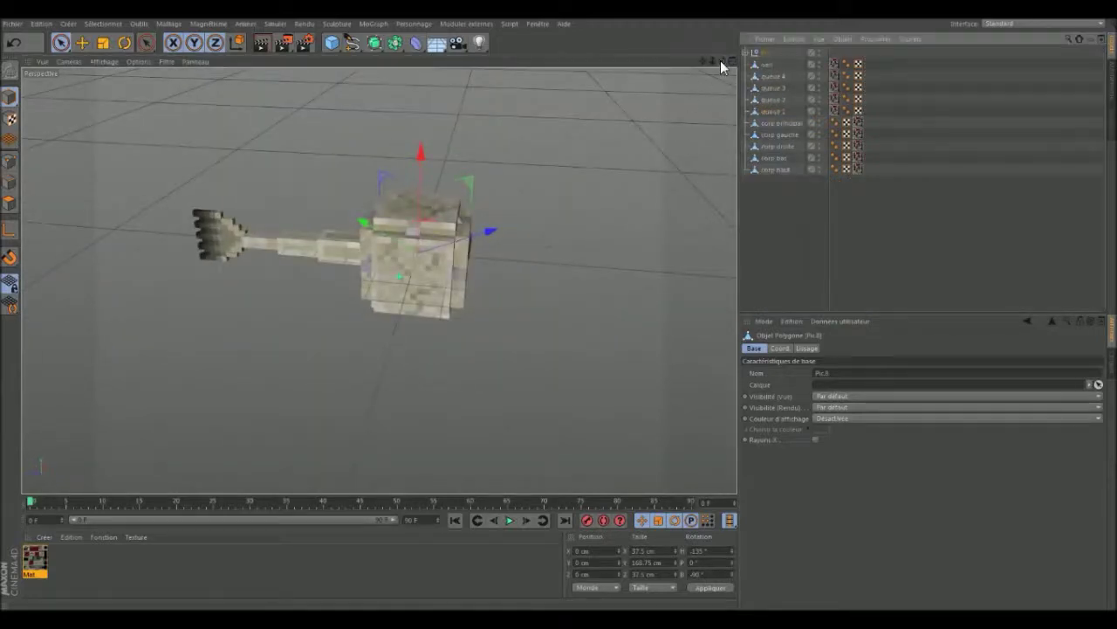
left_click_drag(724, 62, 848, 303)
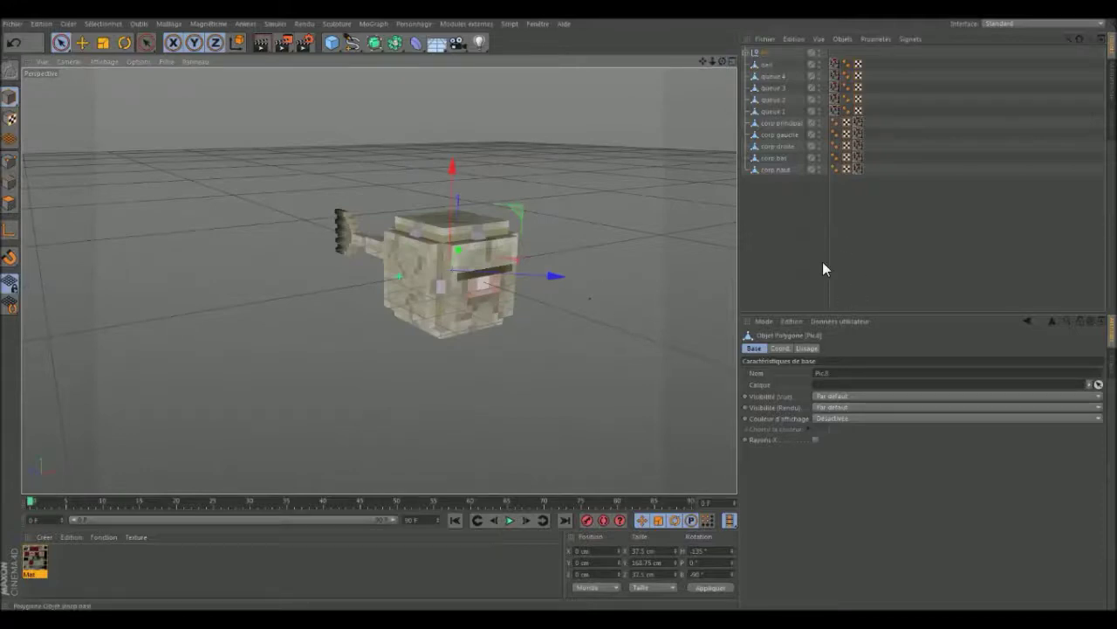
left_click(816, 249)
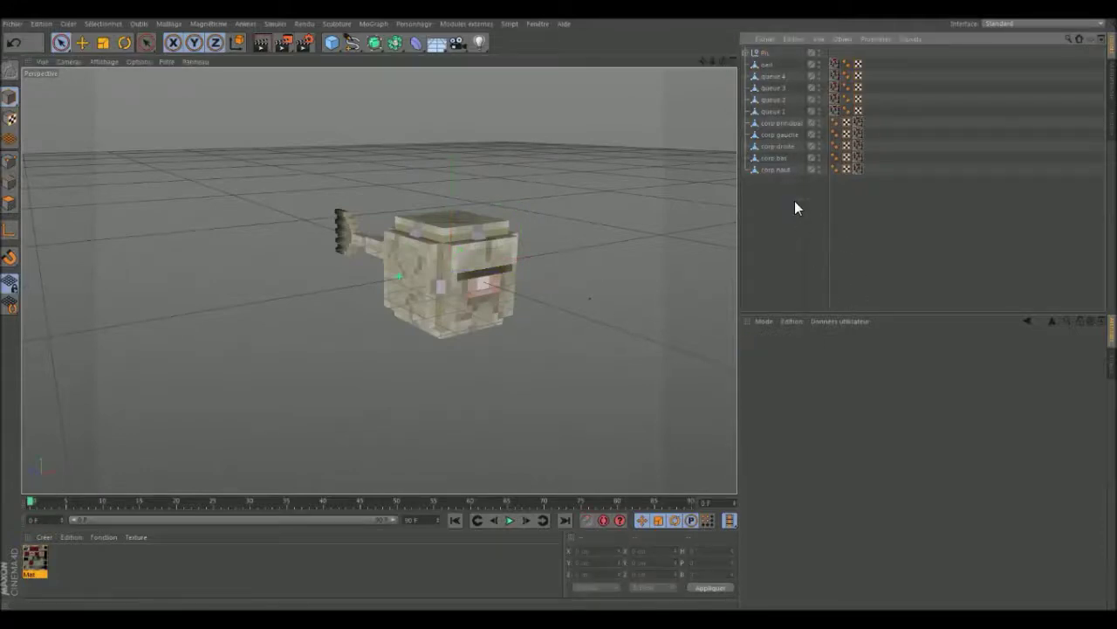
left_click_drag(720, 61, 611, 79)
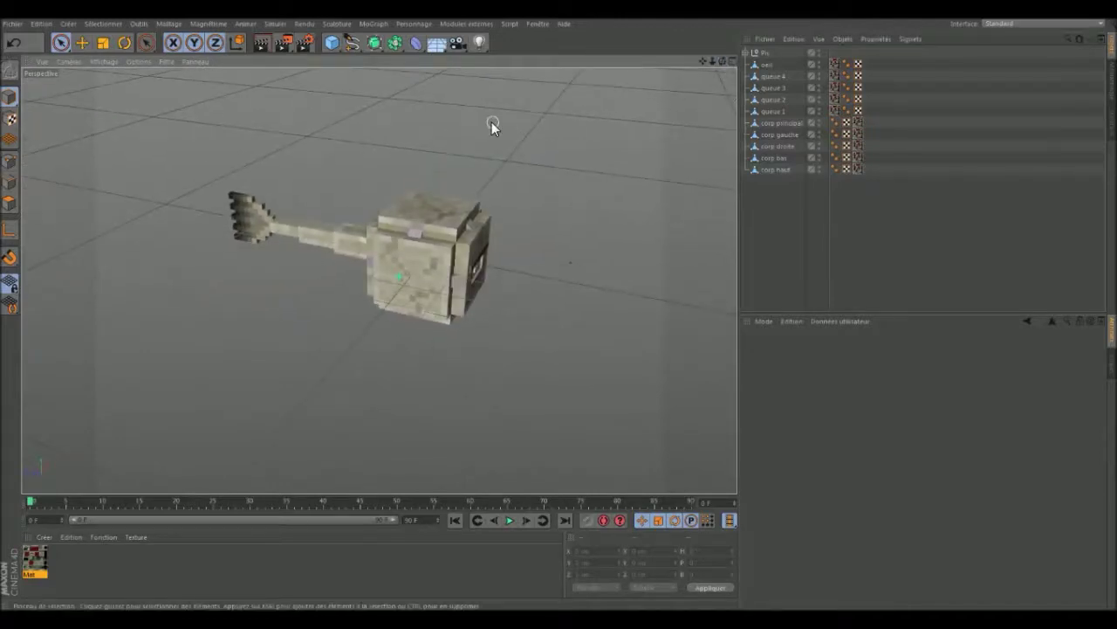
- Add an n-Side spline and rename it modeling
left_click(350, 44)
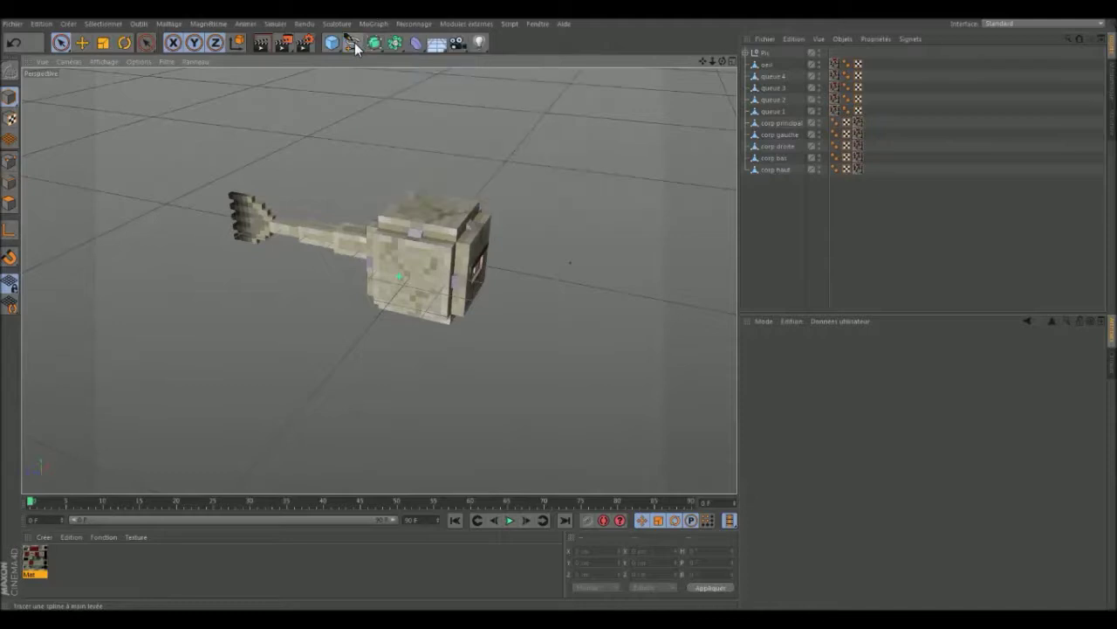
left_click(352, 44)
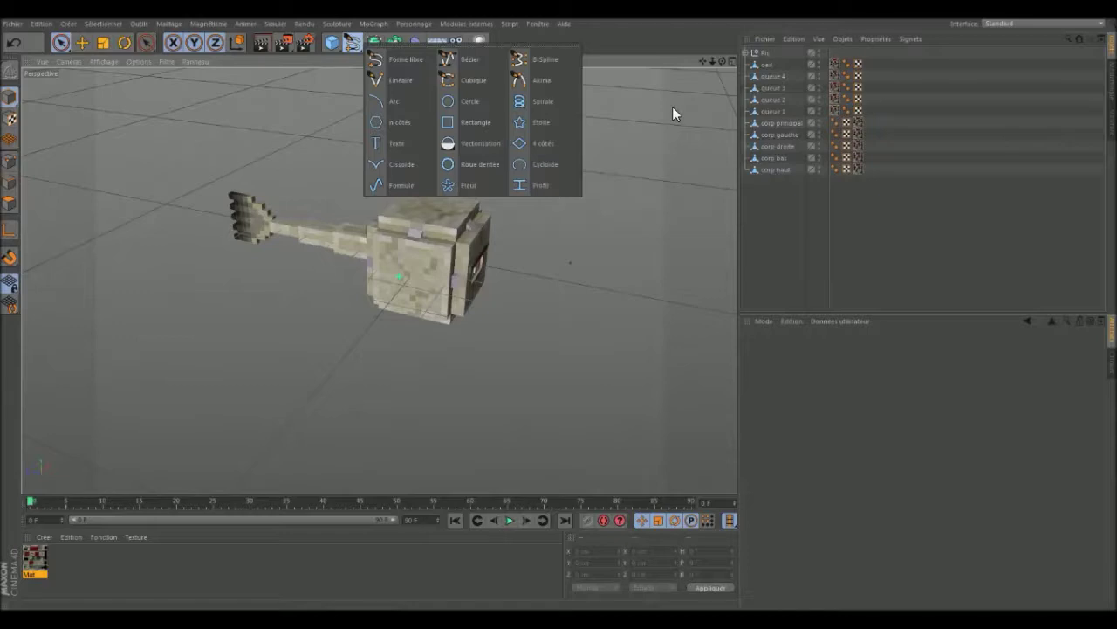
left_click(395, 122)
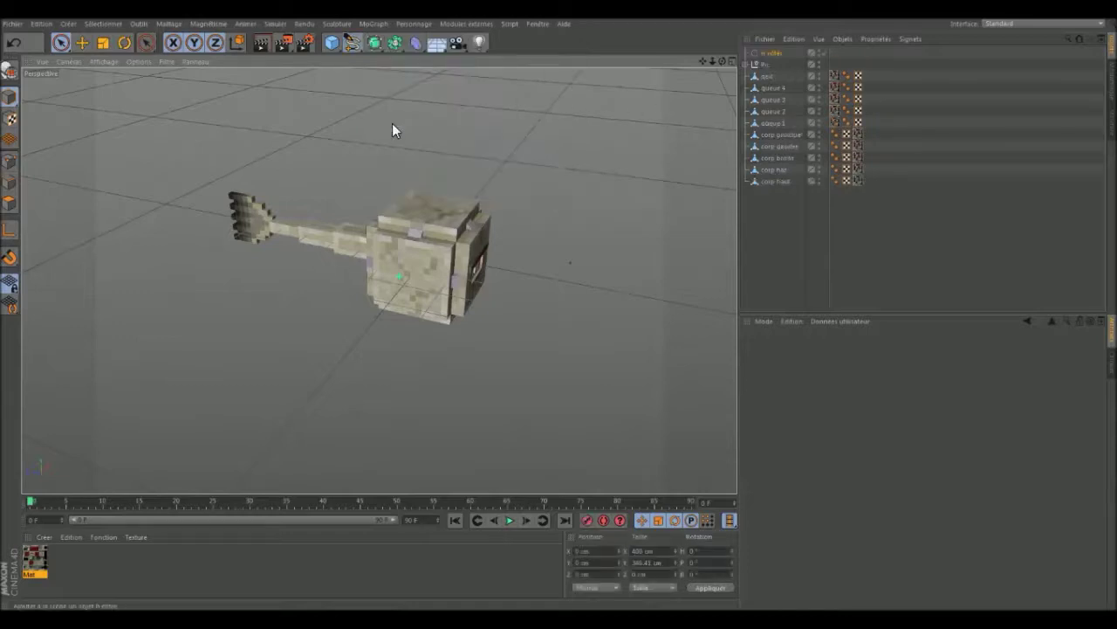
double_click(772, 54)
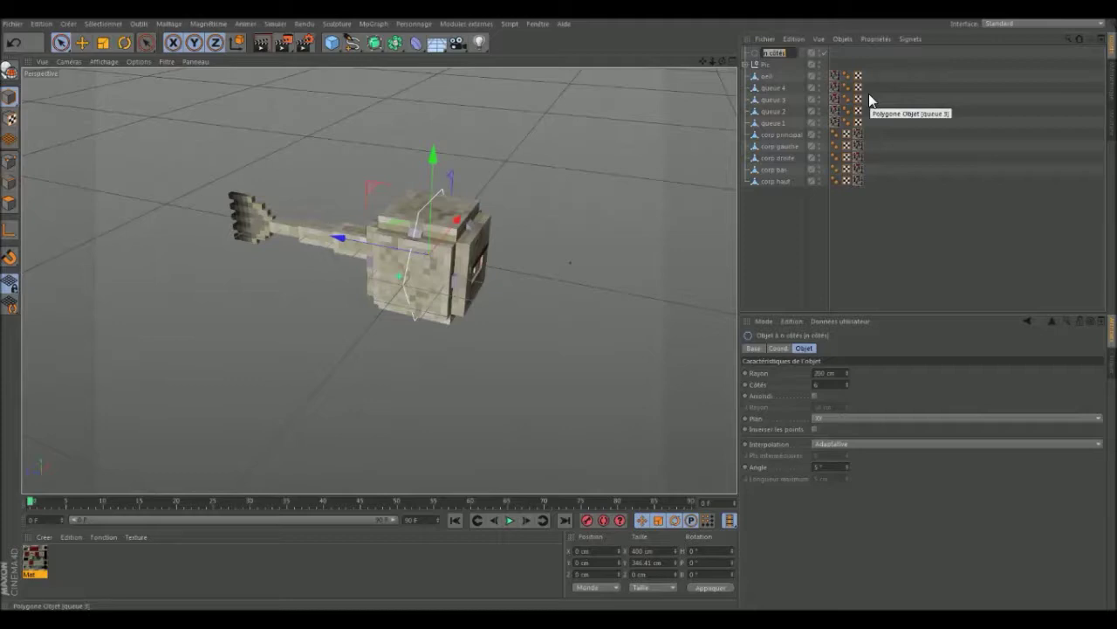
type("modellen")
type("g")
key("Return")
- Set the modeling spline's radius to 0 cm and select every object in the scene list
mouse_move(774, 54)
left_mouse_down()
mouse_move(775, 113)
mouse_move(773, 52)
mouse_move(773, 83)
left_mouse_up()
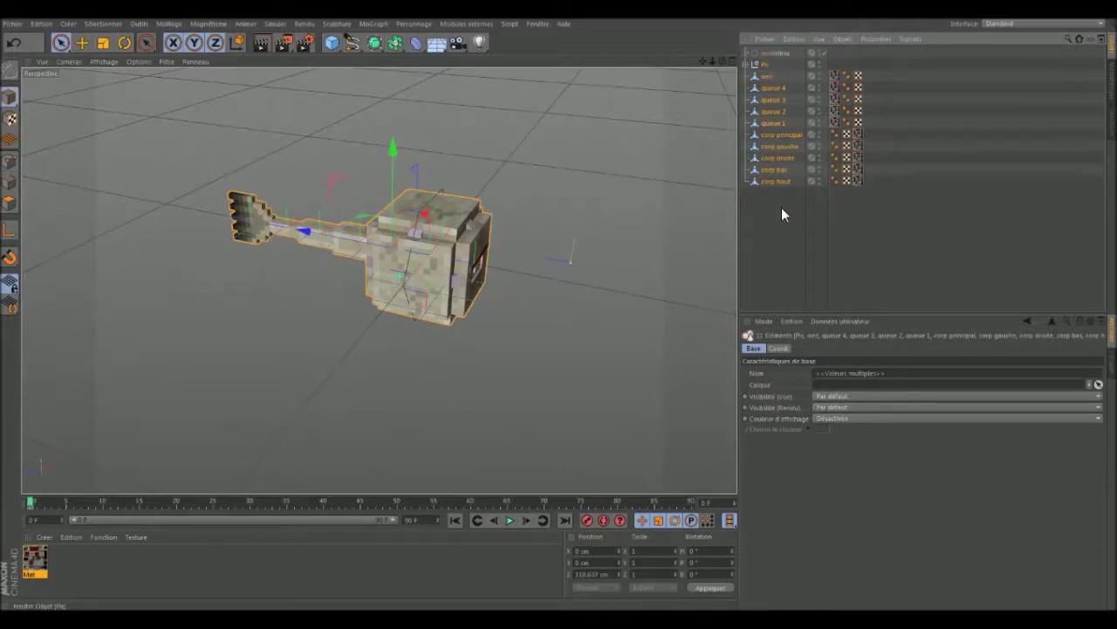
left_click(765, 54)
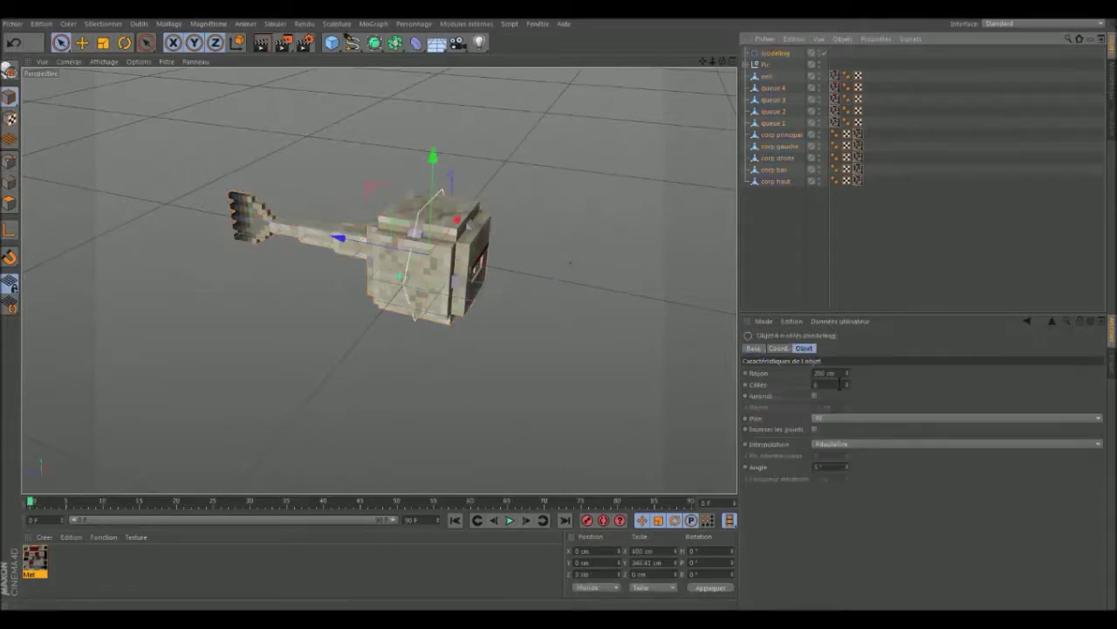
type("0")
key("Return")
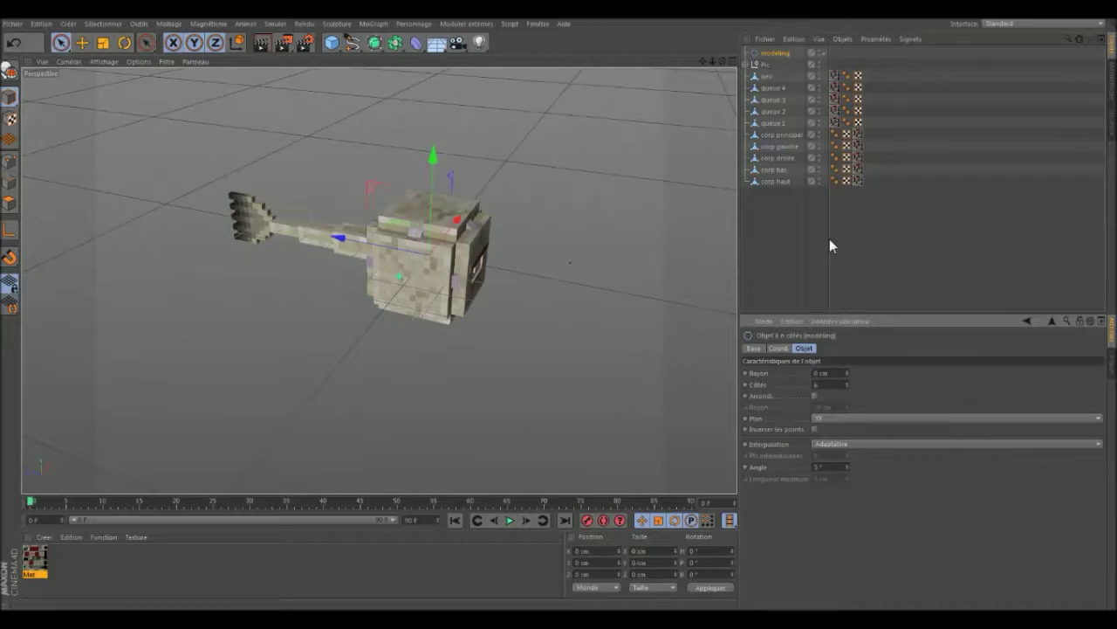
left_click(102, 42)
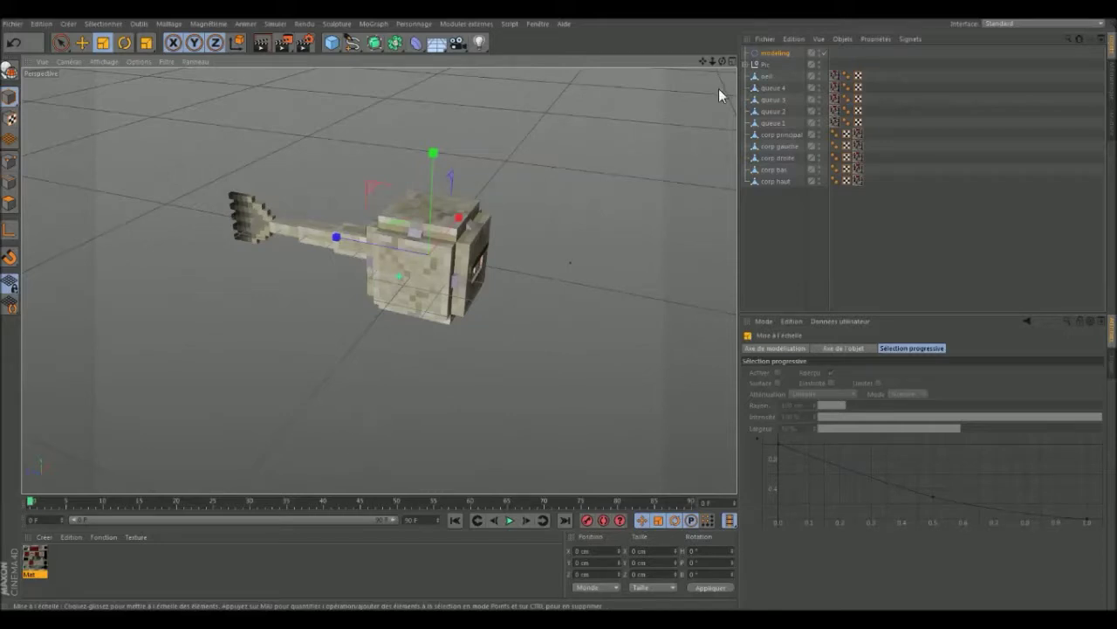
mouse_move(790, 214)
left_mouse_down()
mouse_move(756, 48)
mouse_move(774, 56)
left_mouse_up()
- Drop the dragged parts under modeling and group modeling into a new null
left_click(780, 201)
left_click(744, 53)
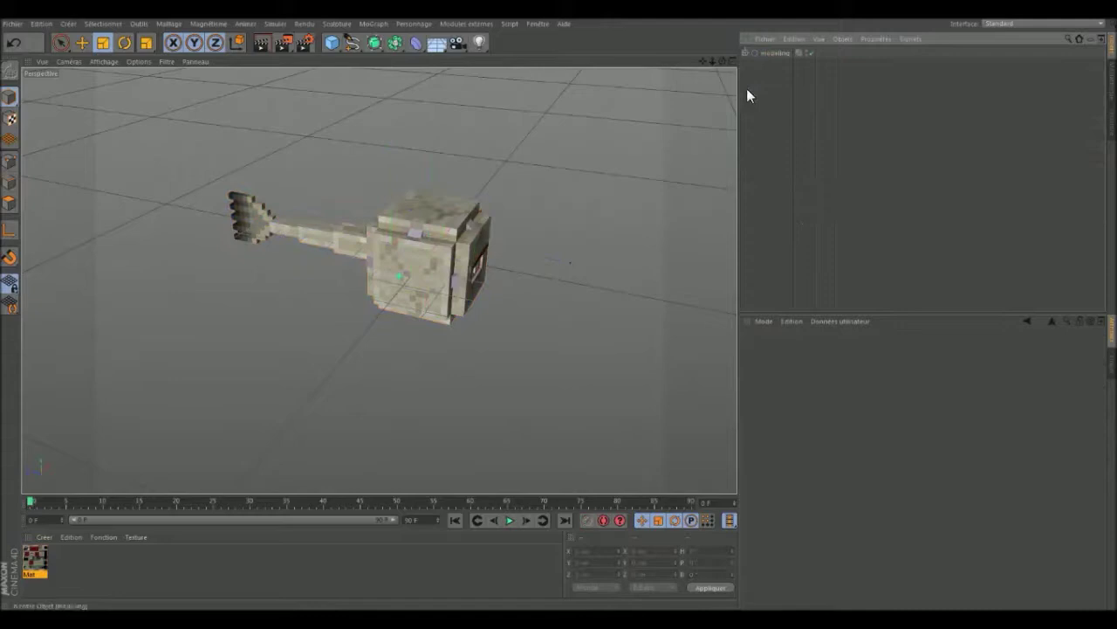
right_click(773, 54)
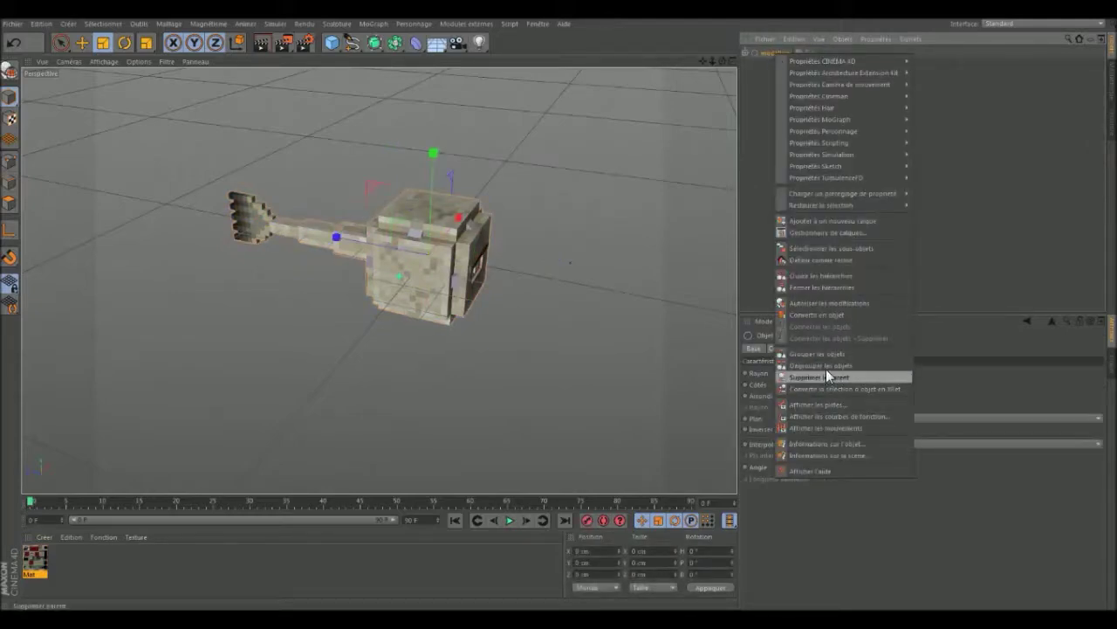
left_click(825, 373)
- Rename the new null Guardian Elder and expand it to show modeling
double_click(771, 53)
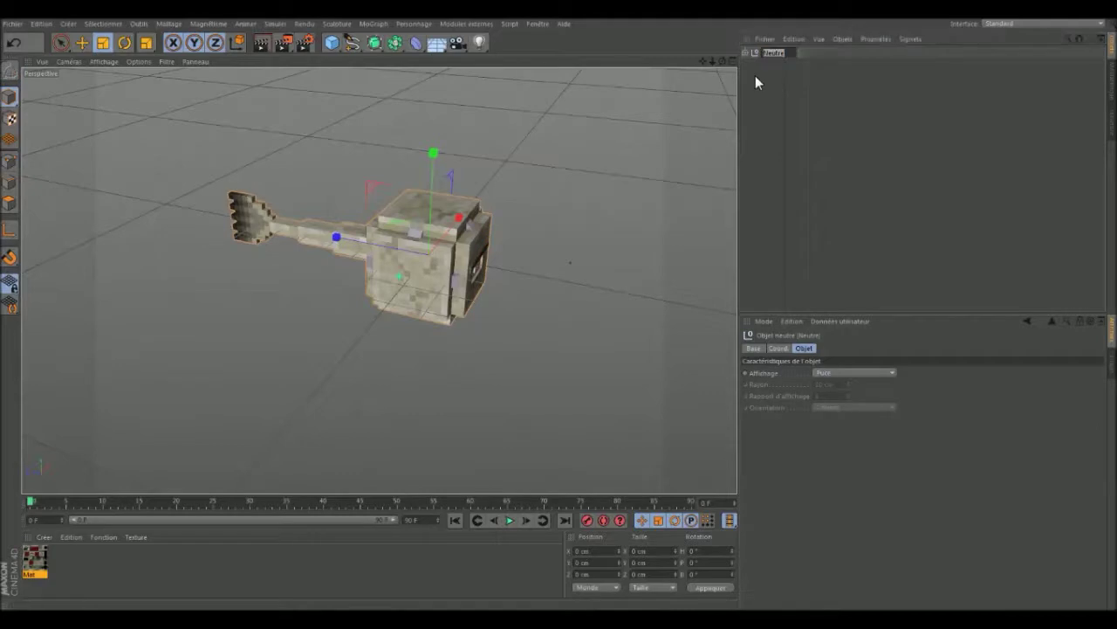
key("Return")
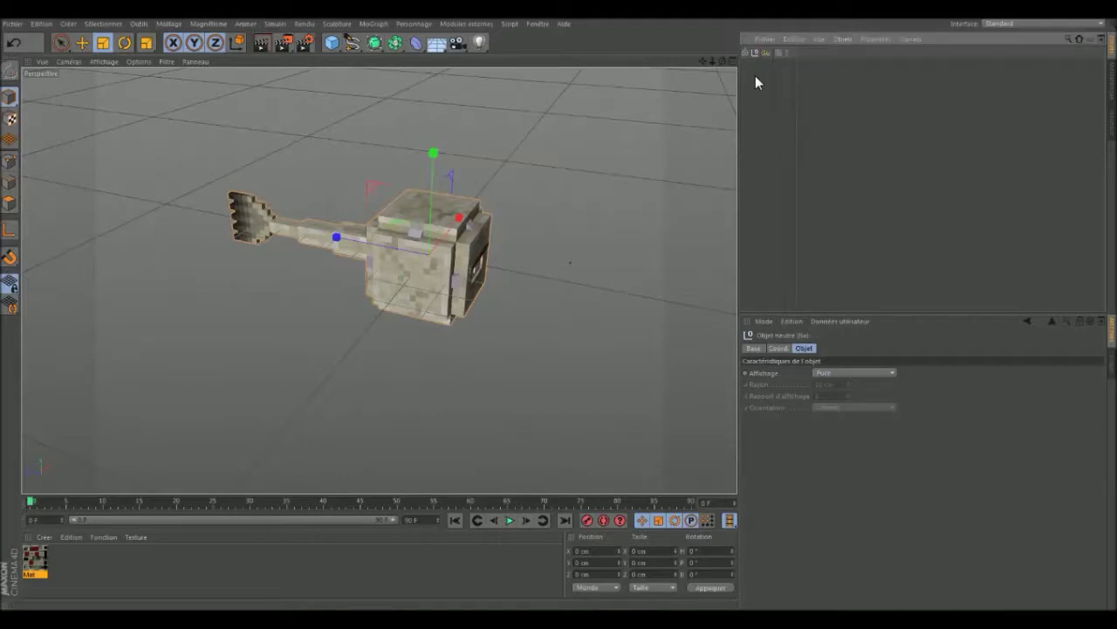
double_click(770, 52)
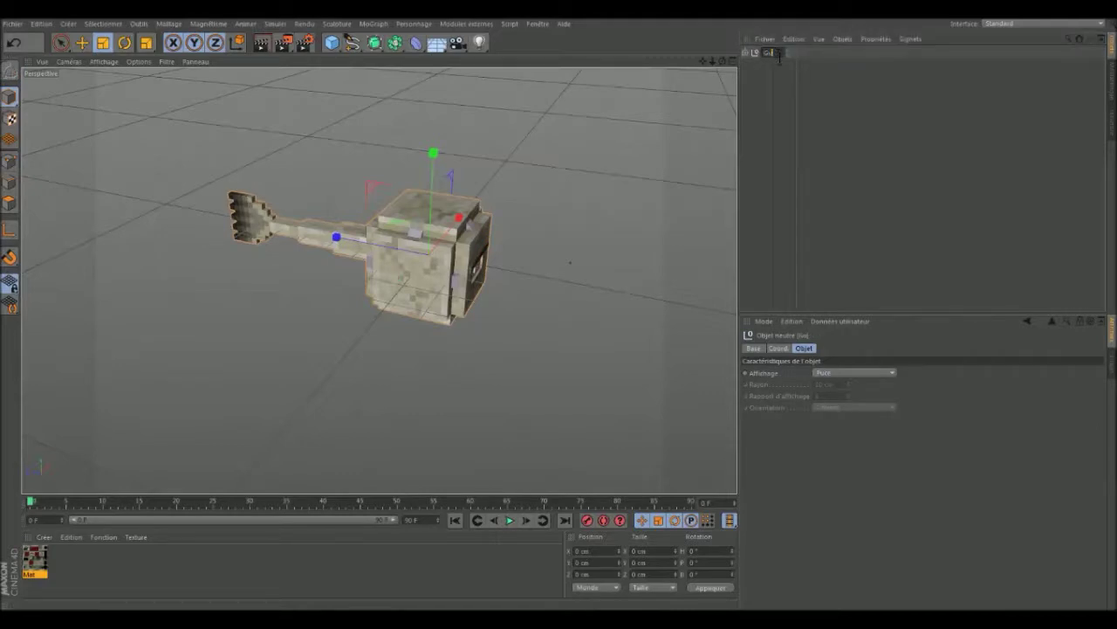
type("arme")
key("BackSpace")
key("BackSpace")
key("BackSpace")
type("tier")
key("Return")
left_click(744, 53)
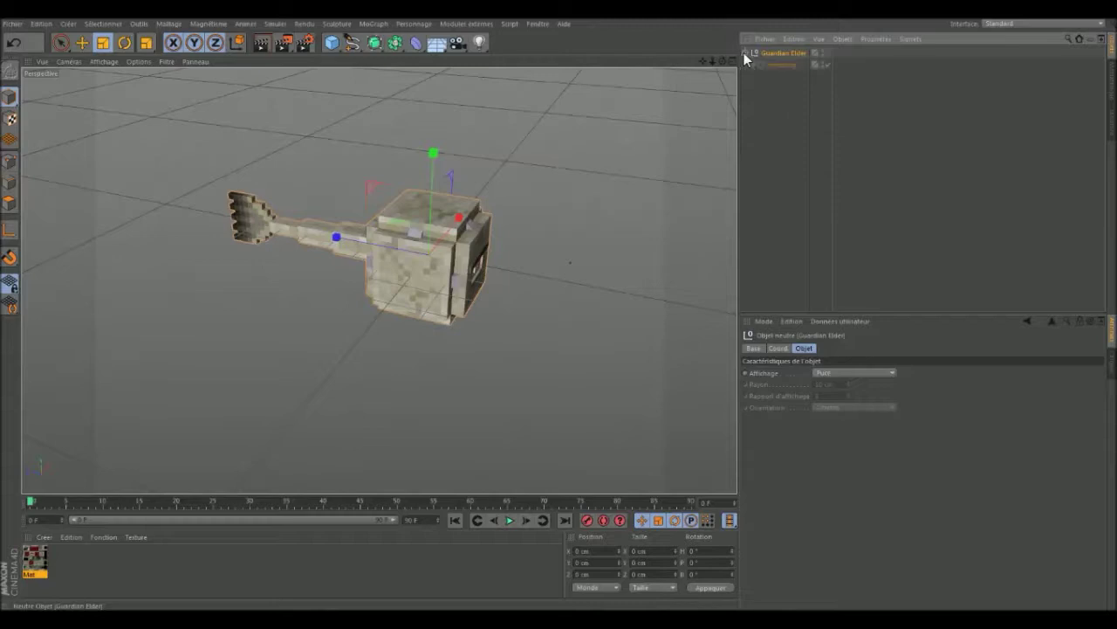
left_click(763, 107)
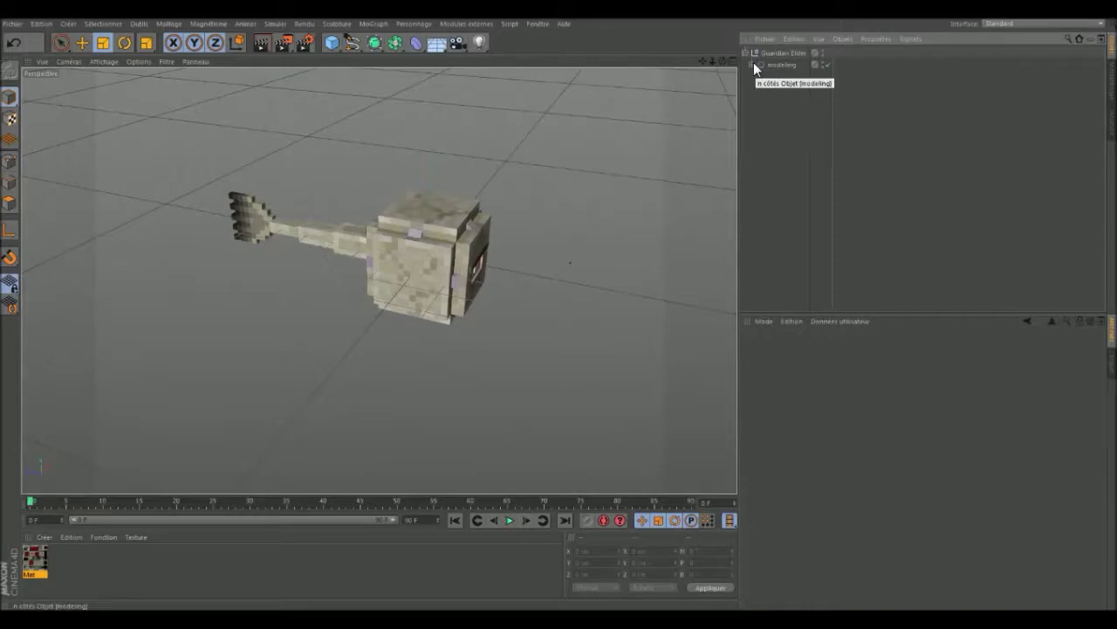
- Add an XPresso tag to modeling, close its editor, and open Guardian Elder's user data menu
right_click(775, 65)
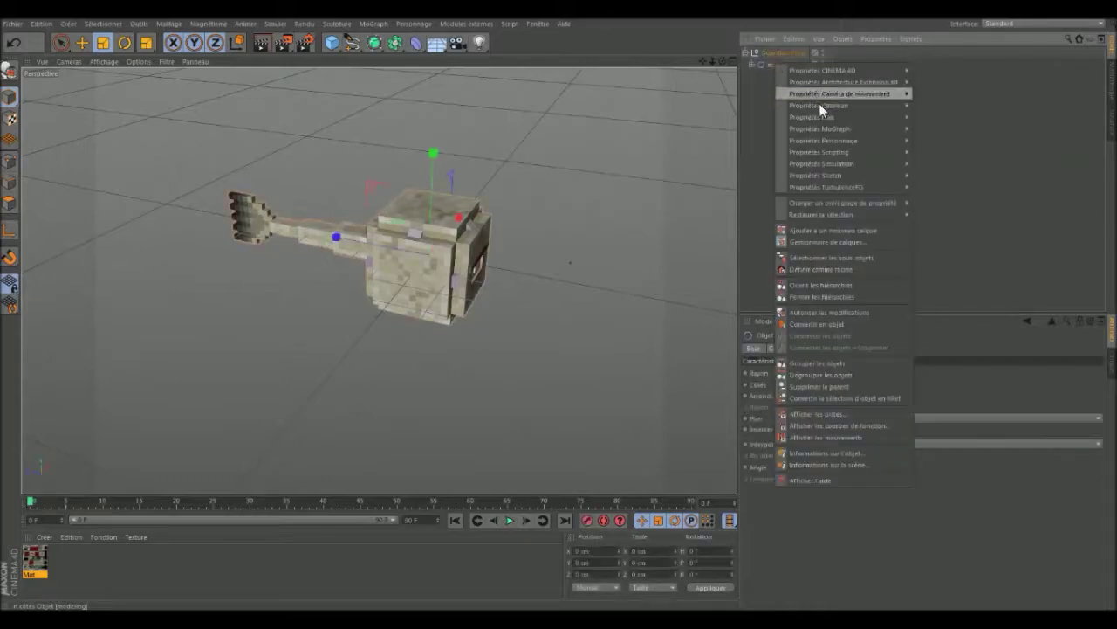
left_click(763, 87)
mouse_move(823, 69)
right_click(784, 65)
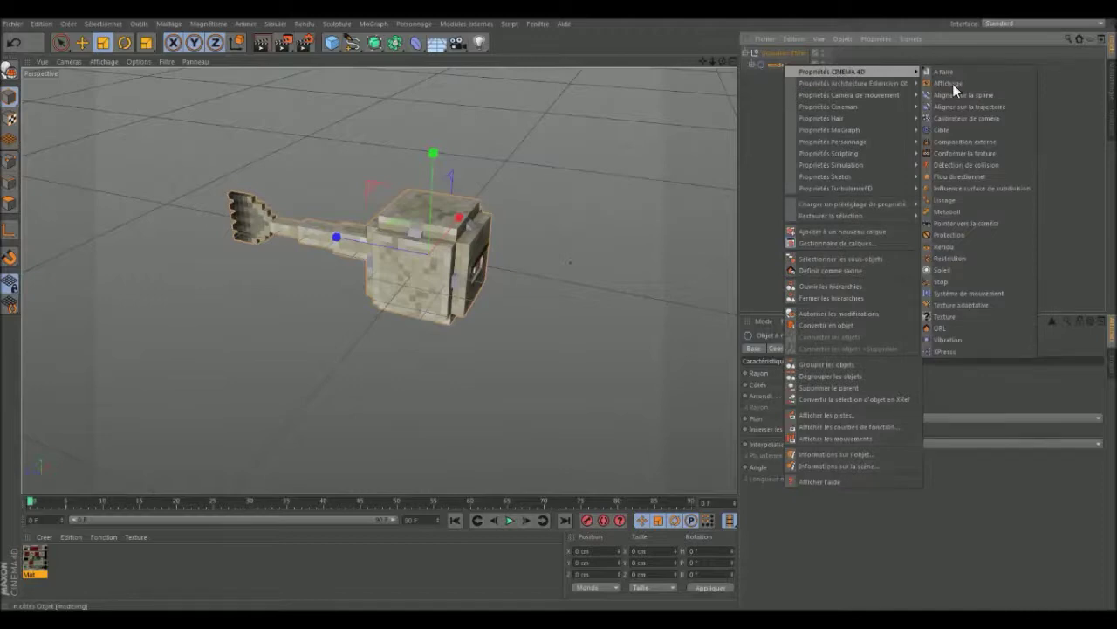
left_click(961, 351)
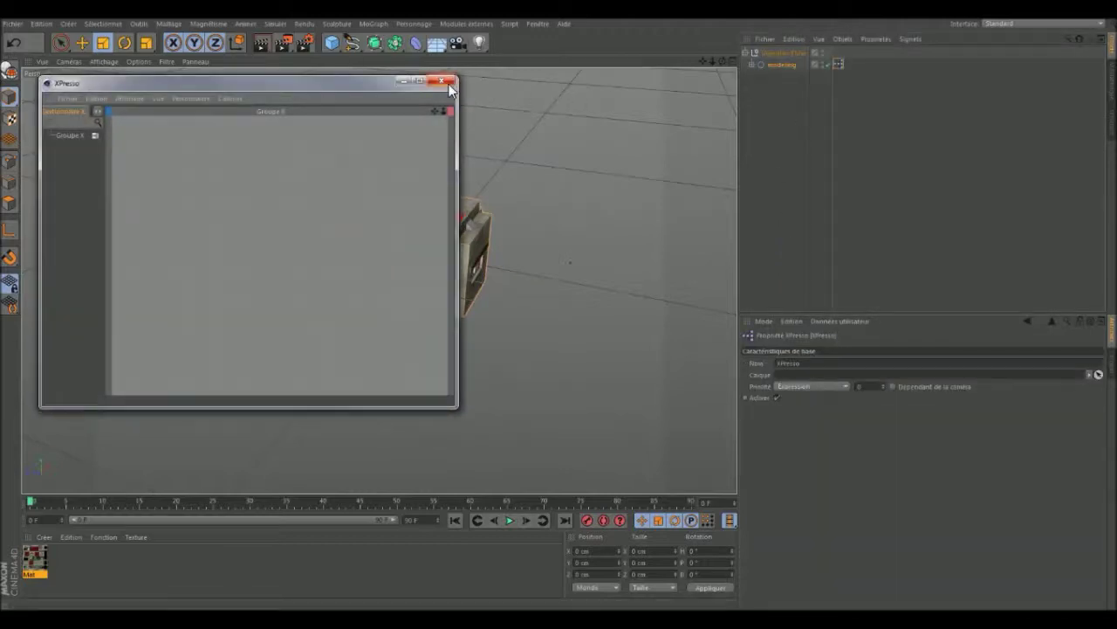
left_click(442, 81)
left_click(787, 143)
left_click(778, 52)
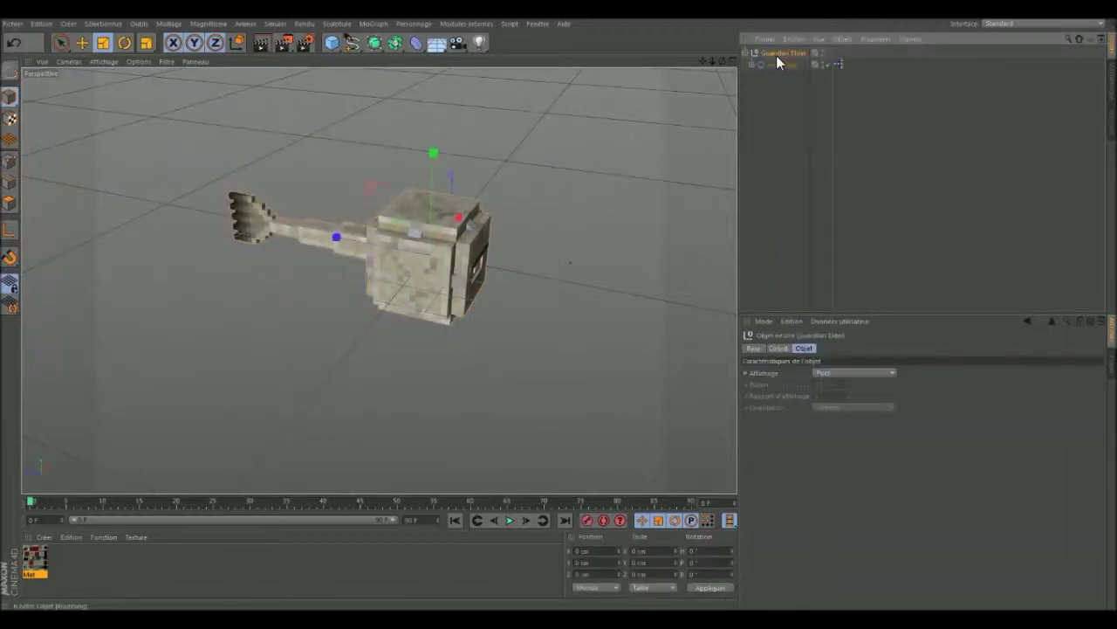
left_click(841, 321)
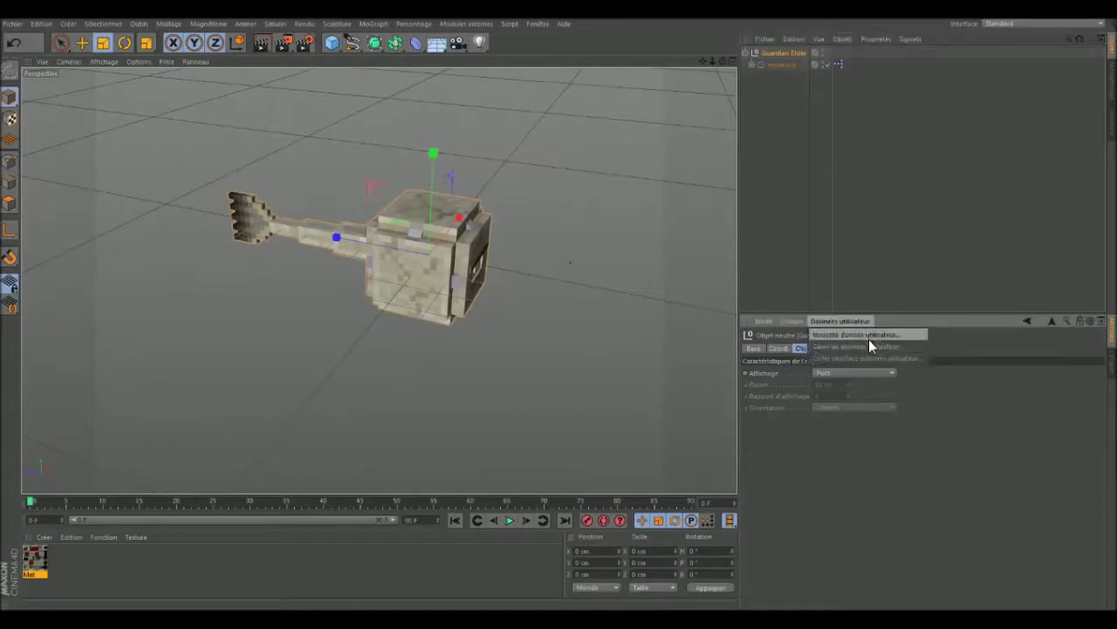
- Create a Pics user data on Guardian Elder as a Real-unit slider with input field, range 0–30
left_click(869, 336)
left_click(683, 216)
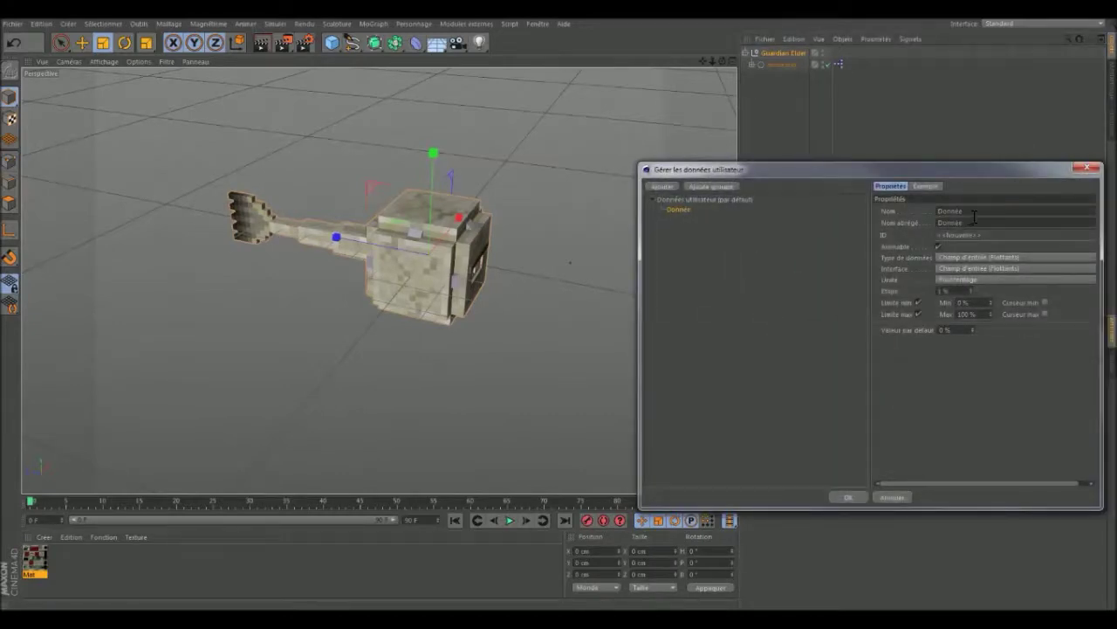
type("Ro")
left_click(980, 221)
type("cs")
left_click(1011, 265)
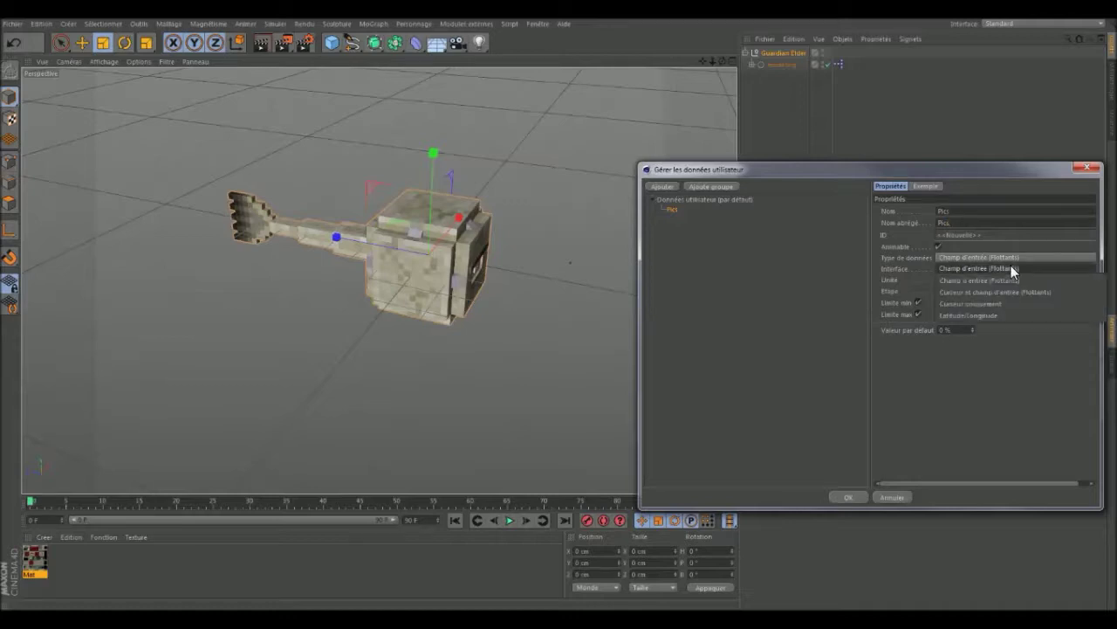
left_click(1015, 291)
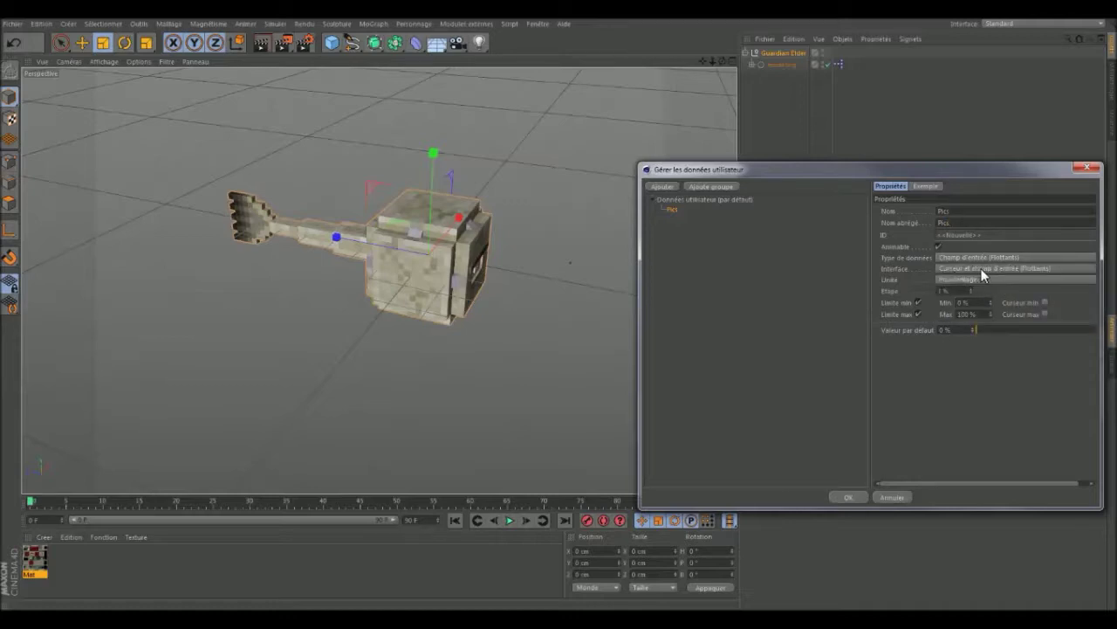
left_click(1004, 277)
left_click(978, 291)
left_click(969, 302)
type("6")
left_click(859, 497)
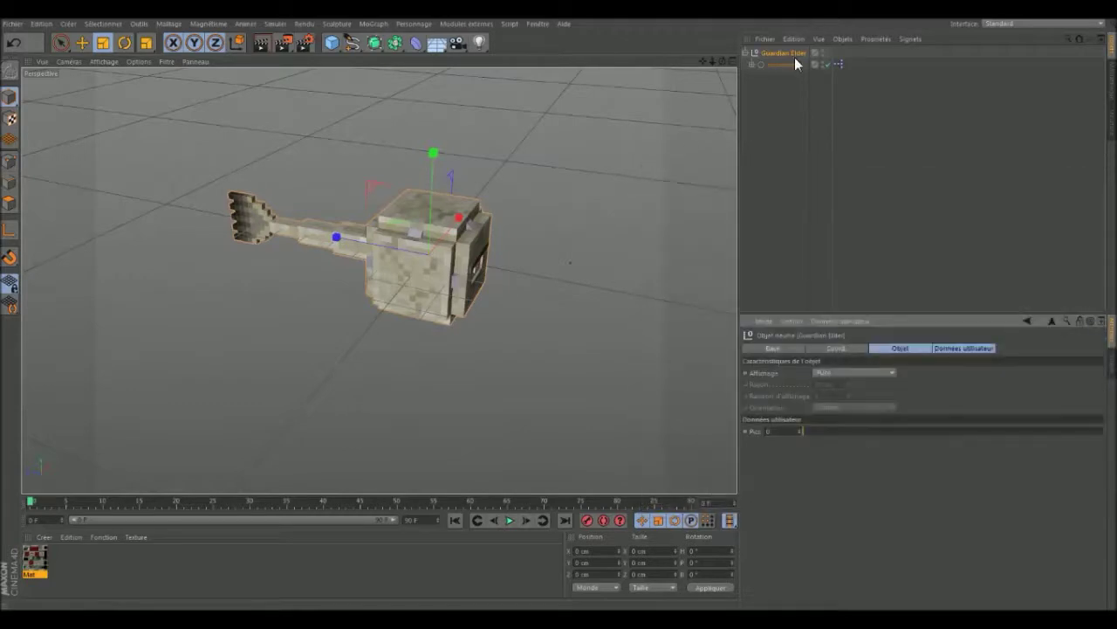
- Add Guardian Elder as an XPresso node with a Pics output port
double_click(838, 63)
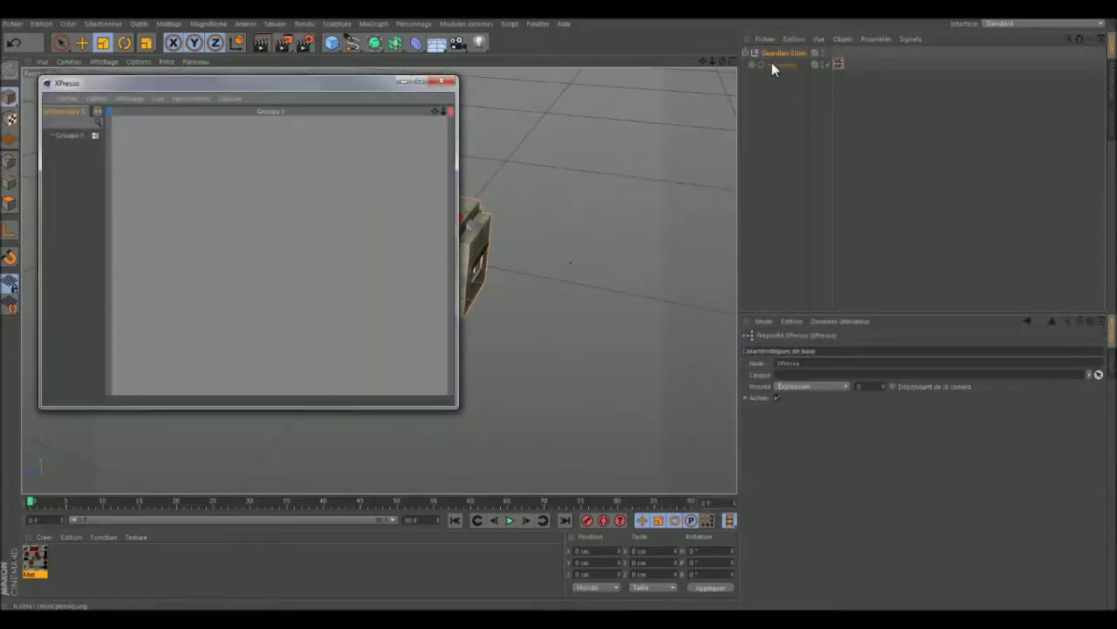
left_click_drag(771, 62, 210, 201)
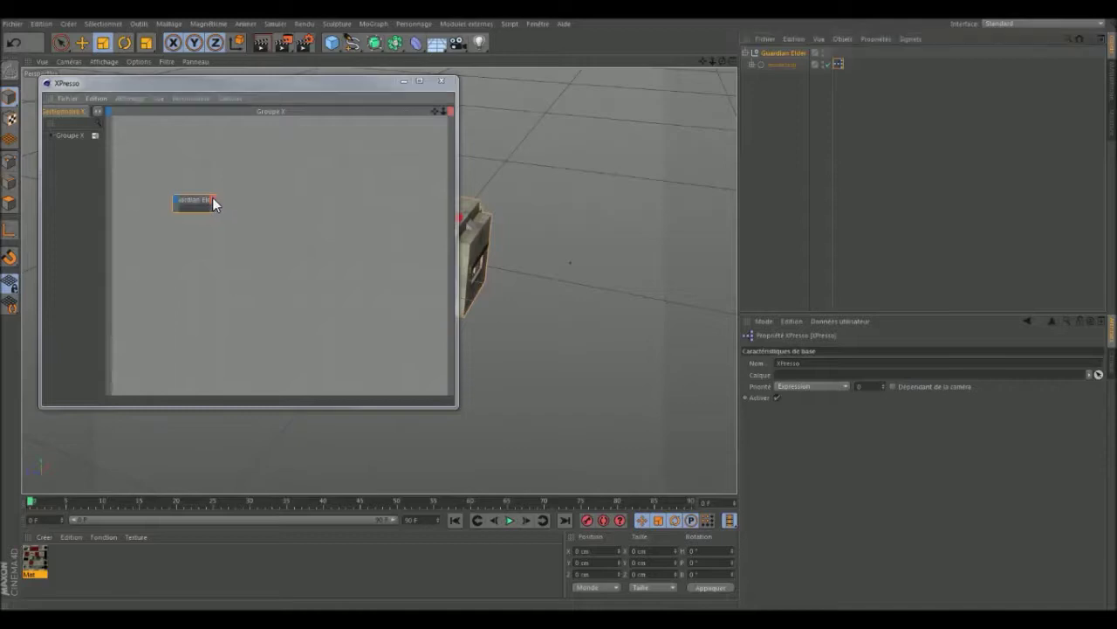
left_click(212, 199)
left_click(316, 240)
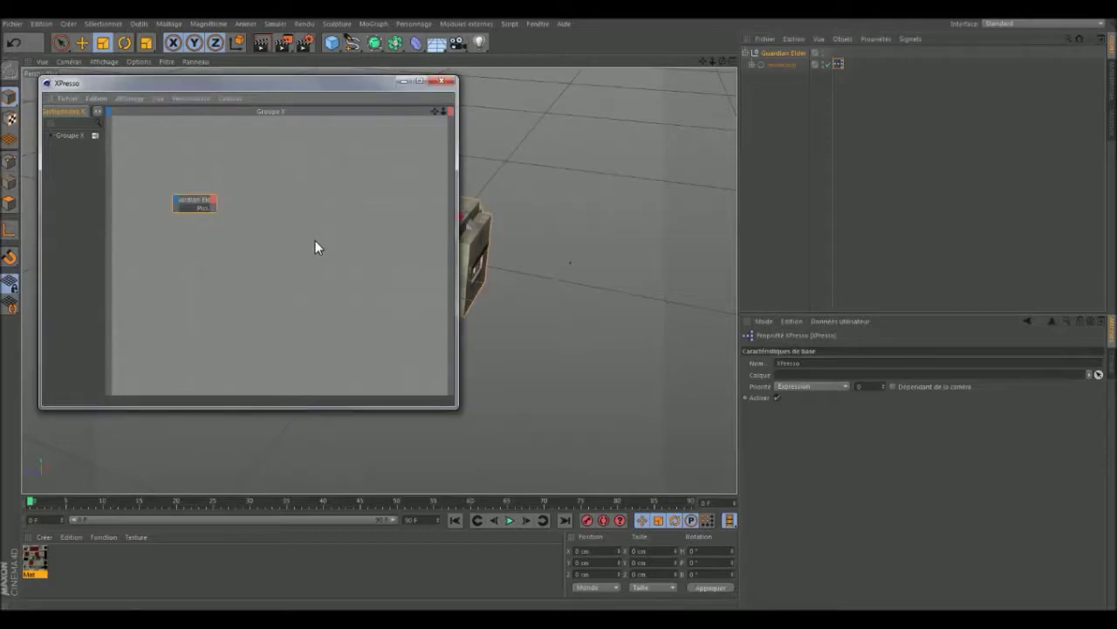
- Drag all Pic spike objects into the graph and maximize the XPresso editor
left_click(752, 64)
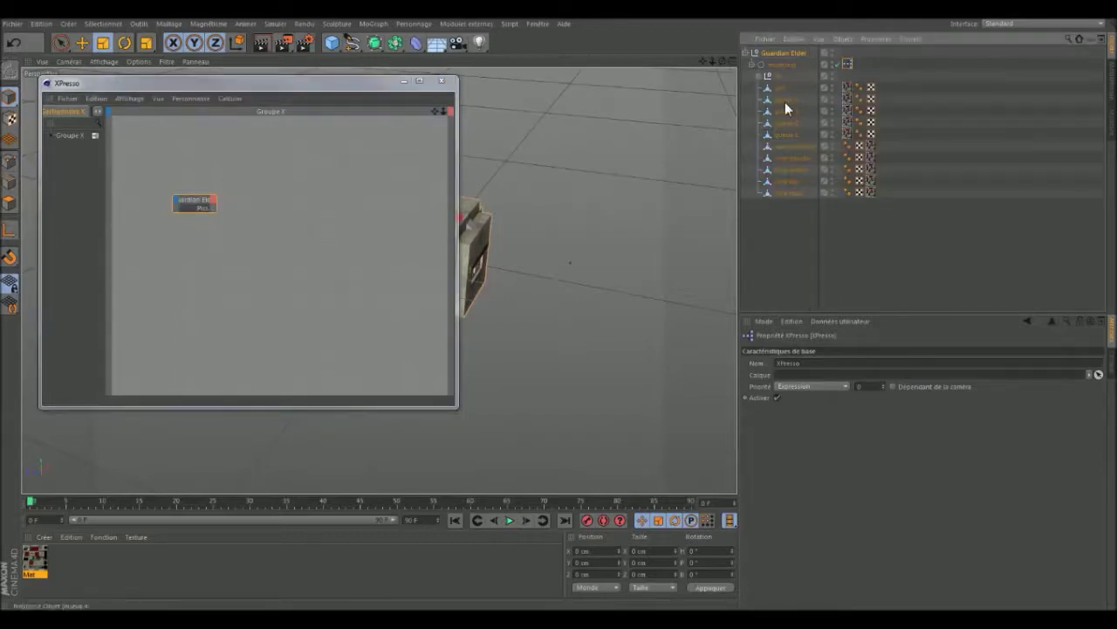
left_click(758, 77)
mouse_move(900, 214)
left_mouse_down()
mouse_move(783, 106)
mouse_move(785, 87)
mouse_move(405, 186)
left_mouse_up()
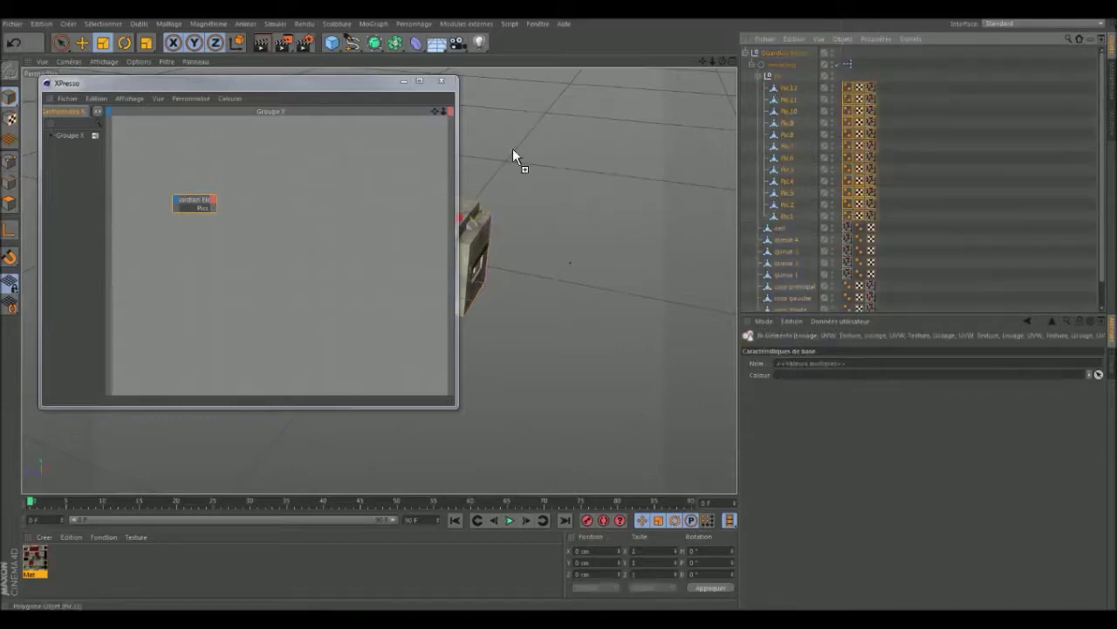
left_click_drag(408, 83, 619, 19)
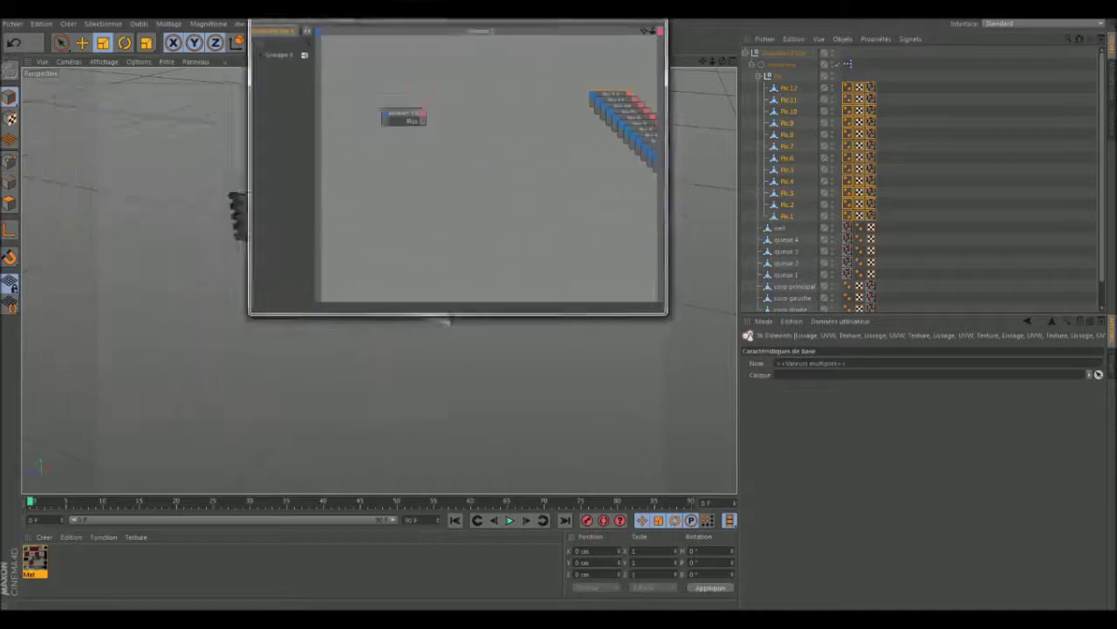
scroll(757, 296, "up", 2)
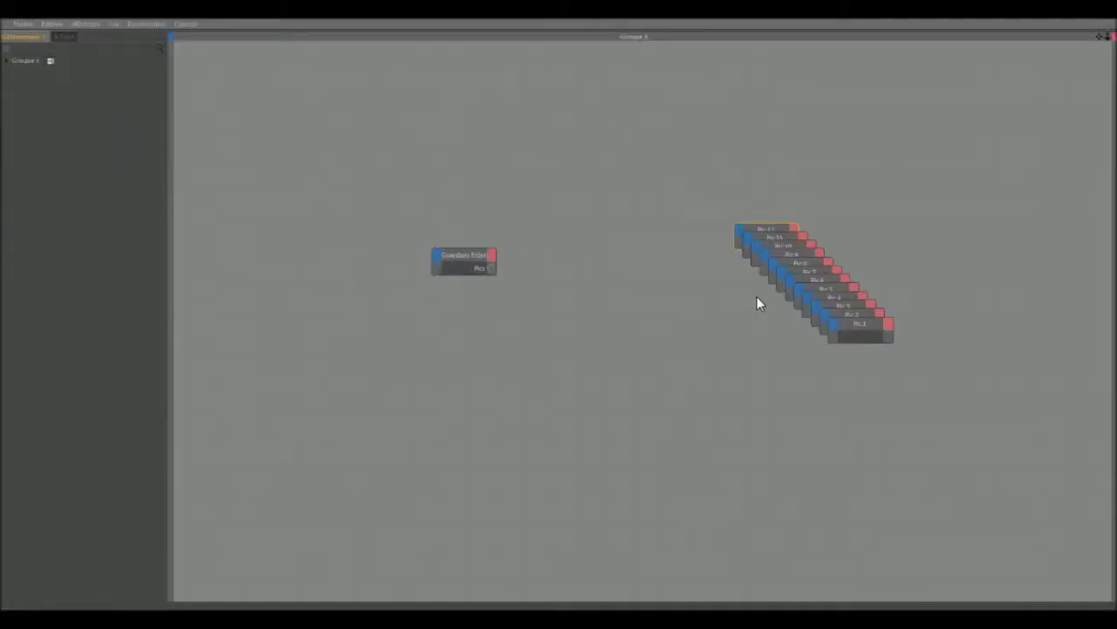
scroll(757, 296, "up", 2)
- Arrange nodes Pic.12 through Pic.1 in pairs and move Guardian Elder beside them
left_click_drag(770, 212, 785, 68)
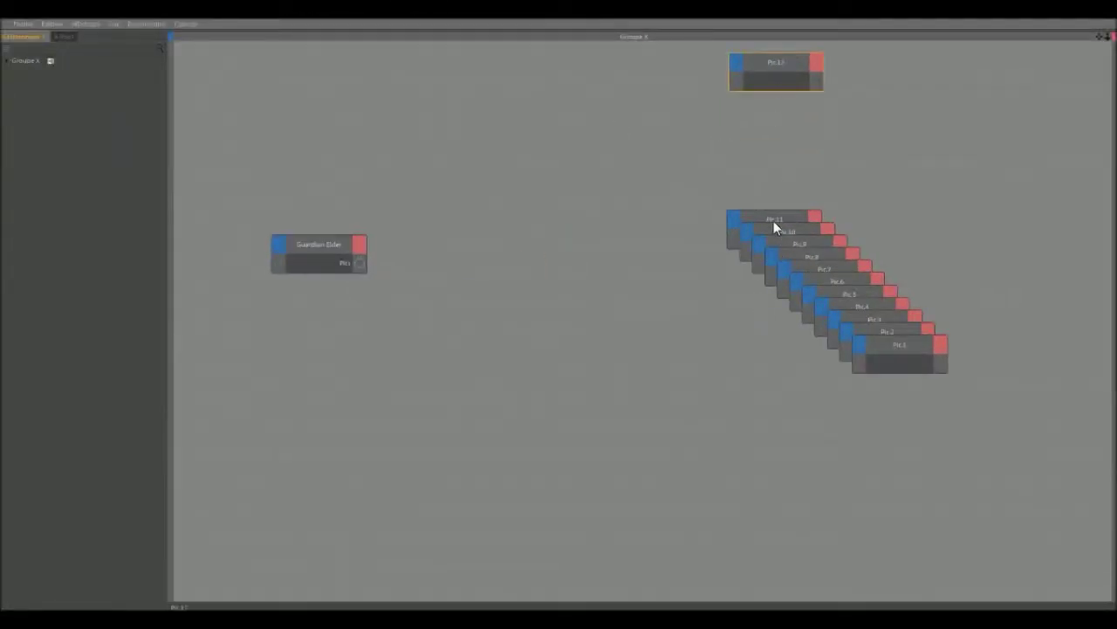
left_click_drag(773, 221, 779, 110)
mouse_move(789, 231)
left_mouse_down()
mouse_move(778, 169)
mouse_move(890, 103)
mouse_move(893, 61)
left_mouse_up()
mouse_move(816, 241)
left_mouse_down()
mouse_move(801, 251)
mouse_move(898, 101)
mouse_move(893, 116)
left_mouse_up()
mouse_move(810, 258)
left_mouse_down()
mouse_move(773, 216)
mouse_move(886, 232)
mouse_move(892, 222)
left_mouse_up()
mouse_move(857, 282)
left_mouse_down()
mouse_move(797, 274)
mouse_move(898, 271)
mouse_move(771, 370)
left_mouse_up()
mouse_move(855, 314)
left_mouse_down()
mouse_move(880, 391)
mouse_move(876, 372)
left_mouse_up()
left_click_drag(883, 327, 773, 421)
left_click_drag(875, 351, 880, 424)
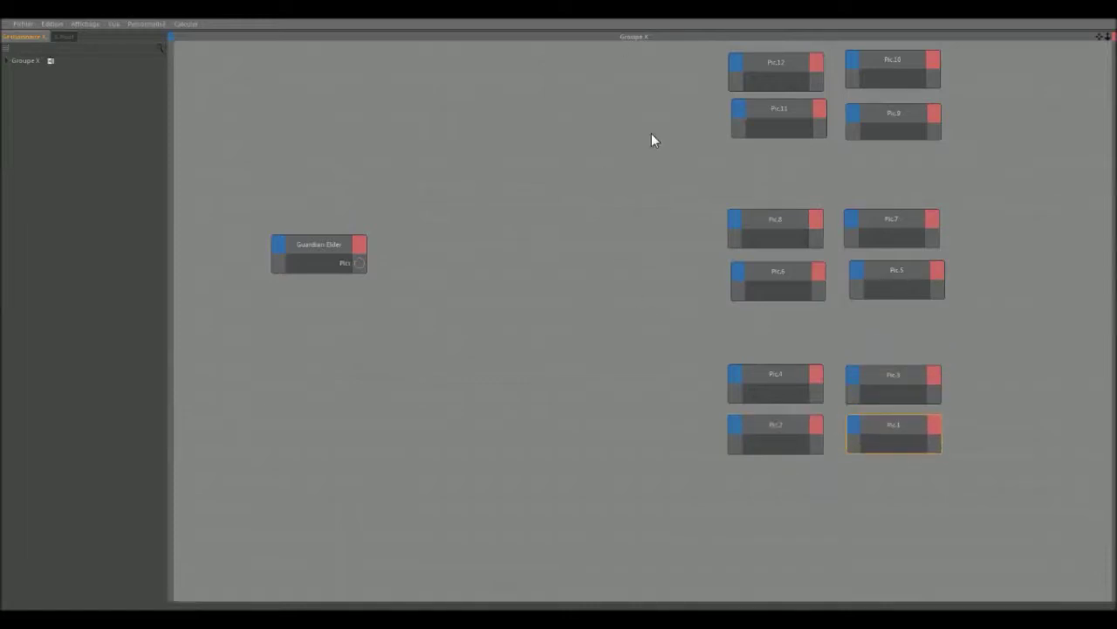
left_click_drag(309, 243, 425, 195)
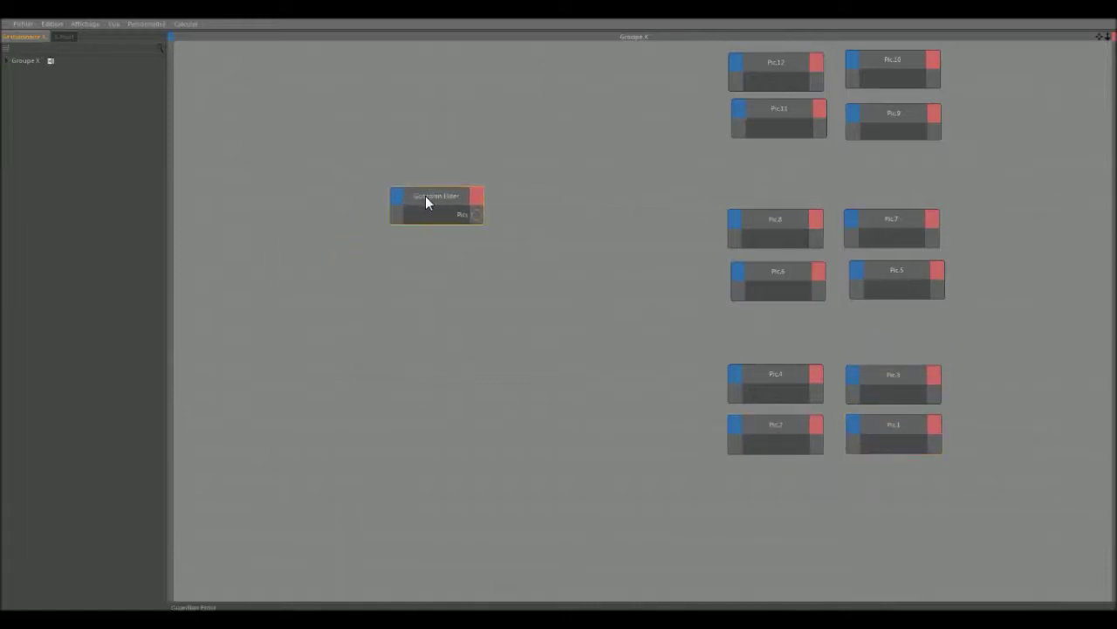
- Add a Négation math node below Guardian Elder and restore the XPresso window
right_click(425, 315)
mouse_move(476, 323)
mouse_move(574, 322)
mouse_move(626, 358)
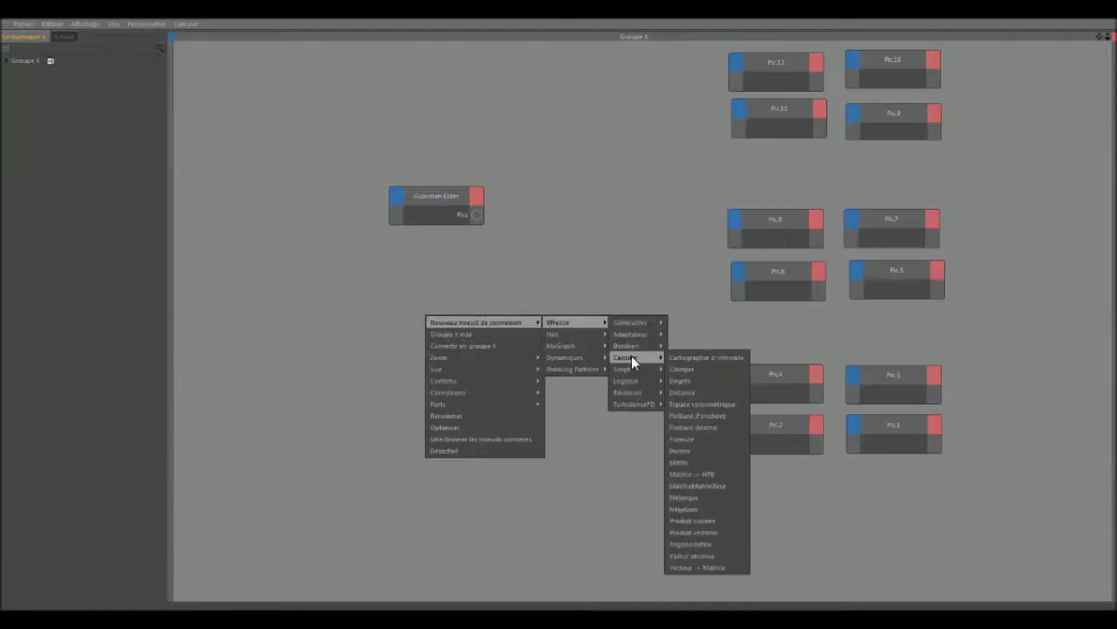
left_click(689, 508)
mouse_move(434, 301)
left_mouse_down()
mouse_move(509, 279)
mouse_move(466, 297)
left_mouse_up()
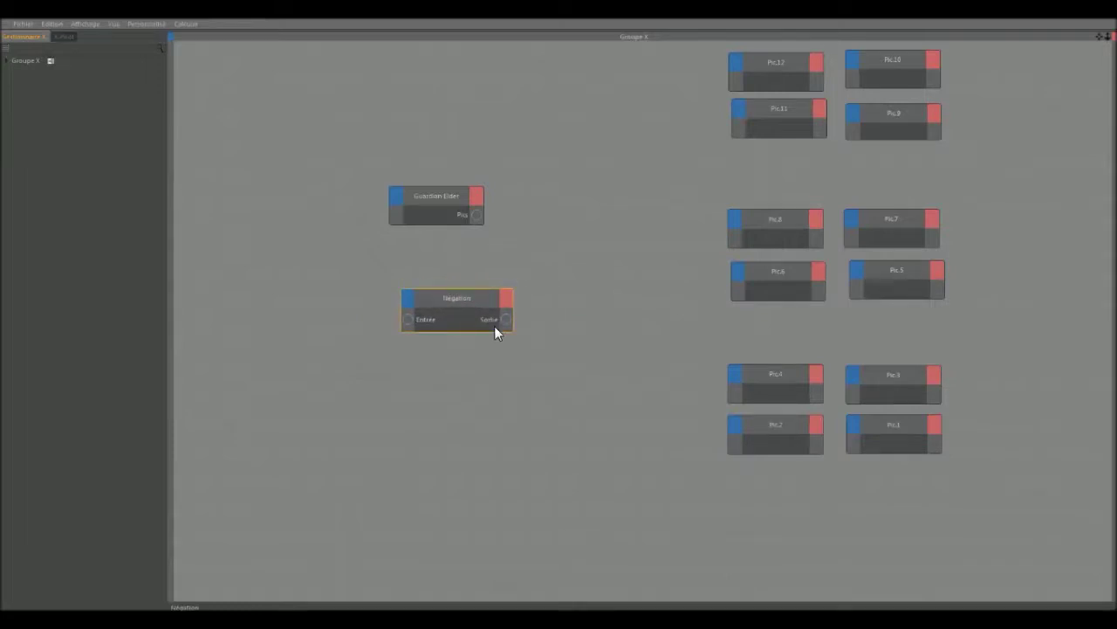
mouse_move(597, 21)
left_mouse_down()
mouse_move(600, 212)
mouse_move(624, 176)
mouse_move(553, 223)
mouse_move(489, 137)
mouse_move(475, 149)
mouse_move(608, 272)
mouse_move(743, 265)
mouse_move(748, 219)
mouse_move(654, 274)
mouse_move(663, 279)
mouse_move(655, 187)
mouse_move(666, 165)
mouse_move(617, 103)
left_mouse_up()
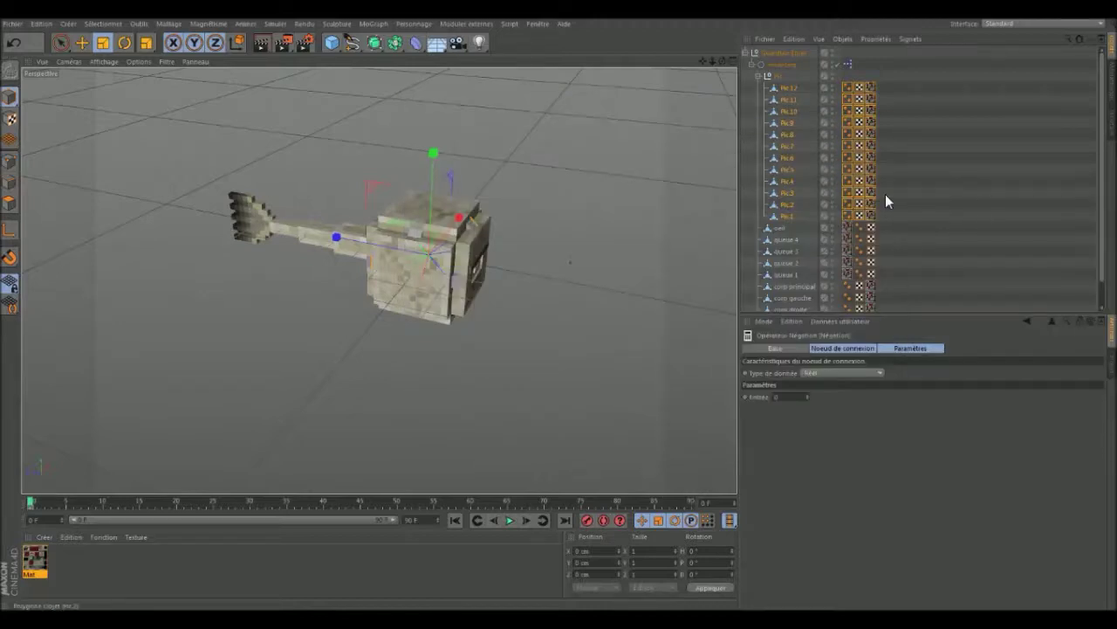
- Pull the Pic.1 spike outward from the body block with the Move tool
left_click(790, 214)
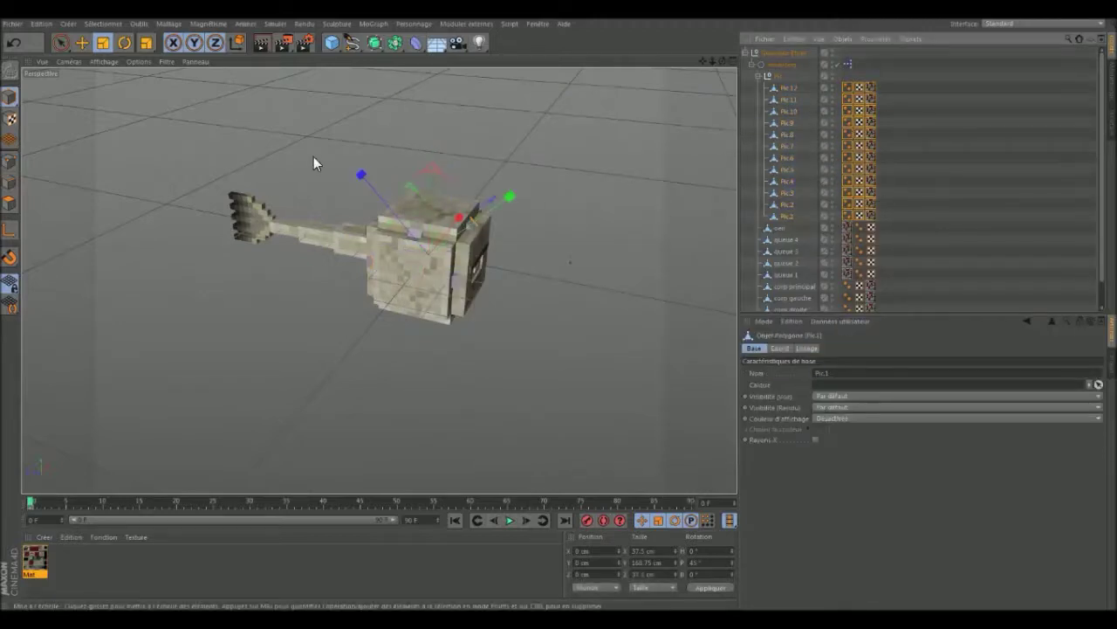
left_click(82, 42)
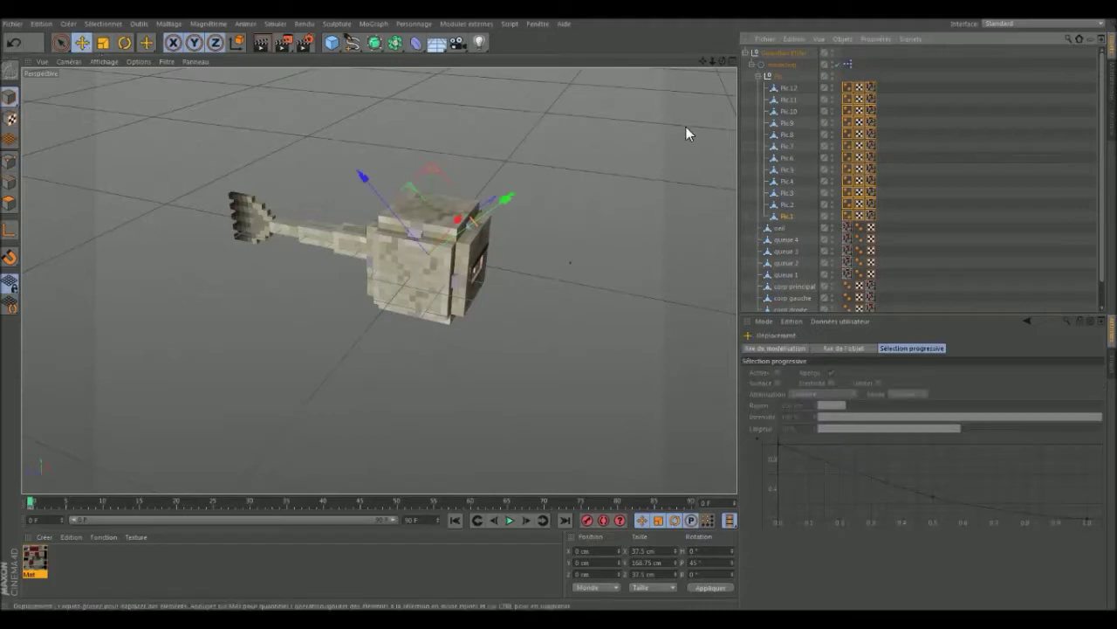
left_click_drag(721, 63, 494, 74)
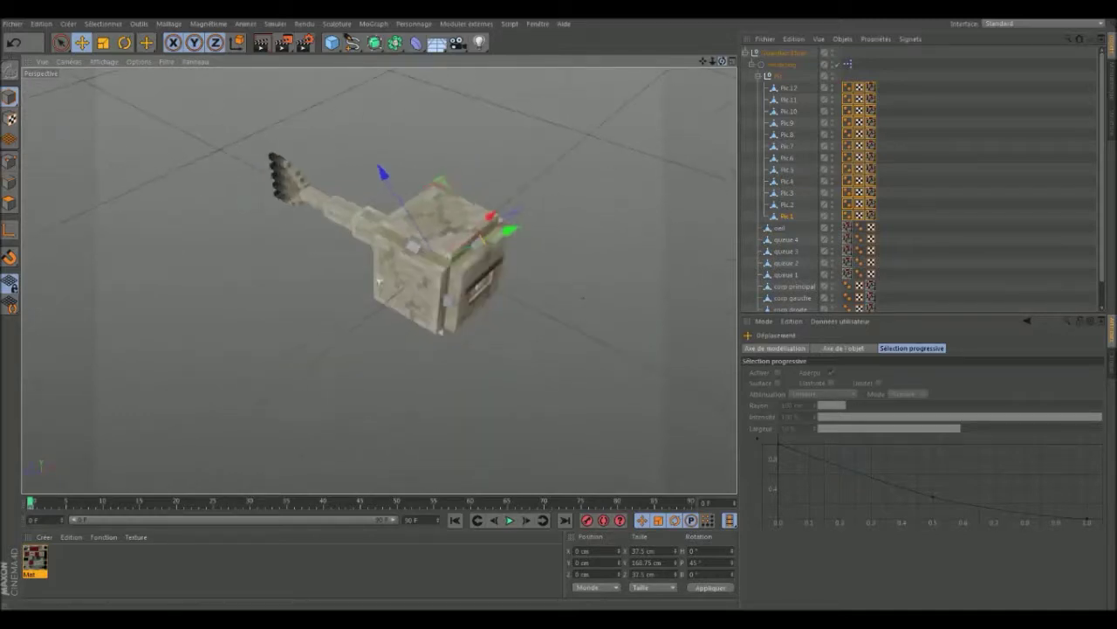
left_click(787, 216)
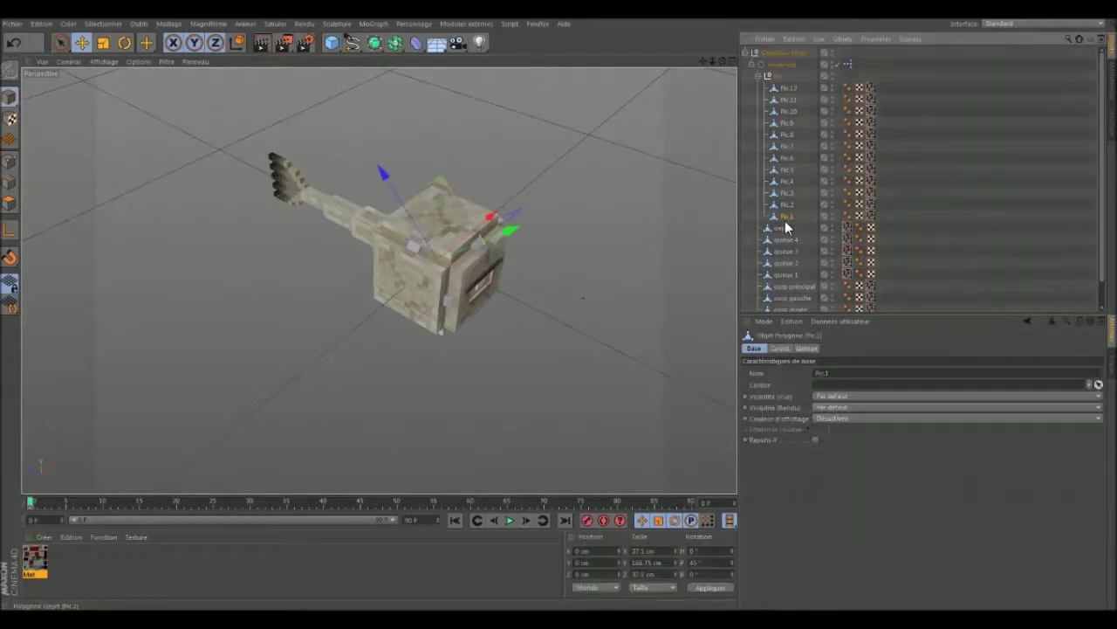
scroll(521, 236, "up", 3)
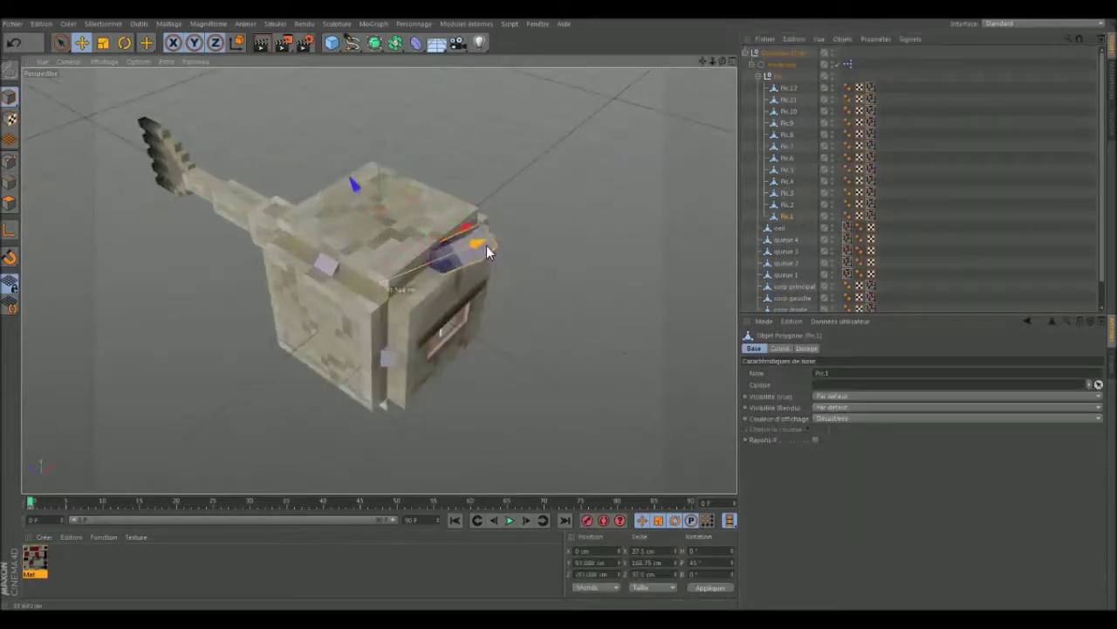
left_click_drag(486, 245, 551, 231)
- Pull spikes Pic.2, Pic.3 and Pic.4 outward from the block
left_click(787, 204)
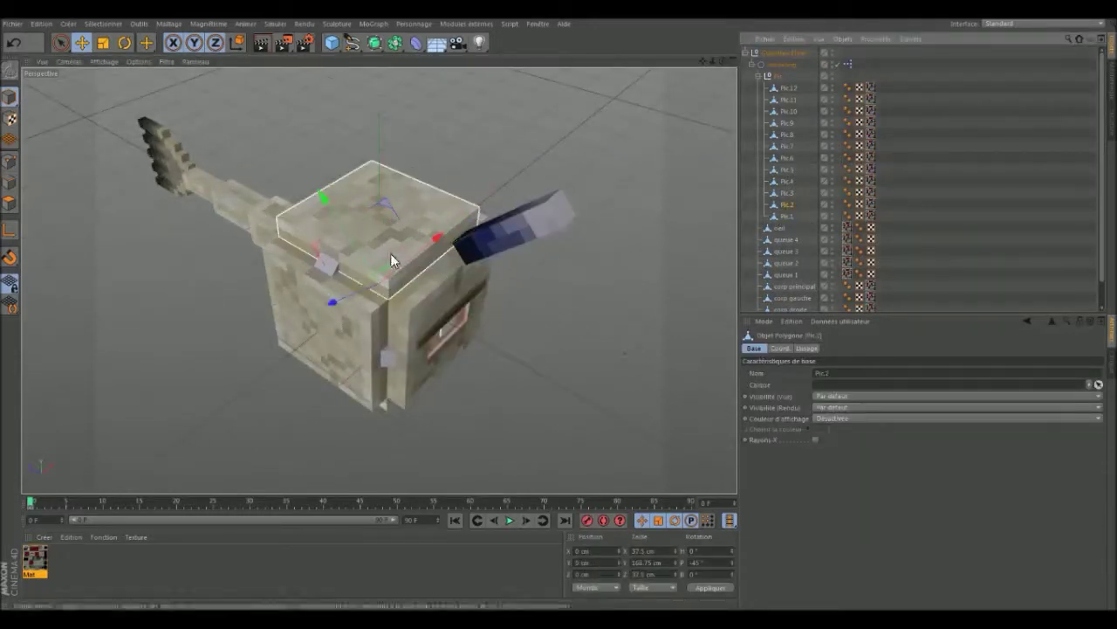
left_click_drag(353, 252, 290, 175)
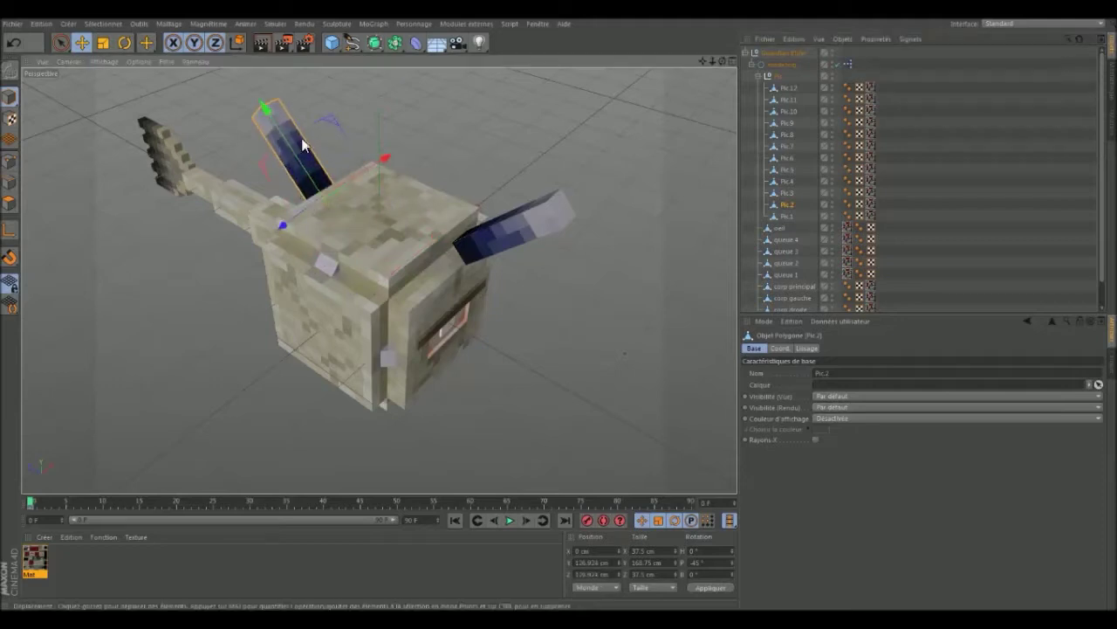
left_click(786, 192)
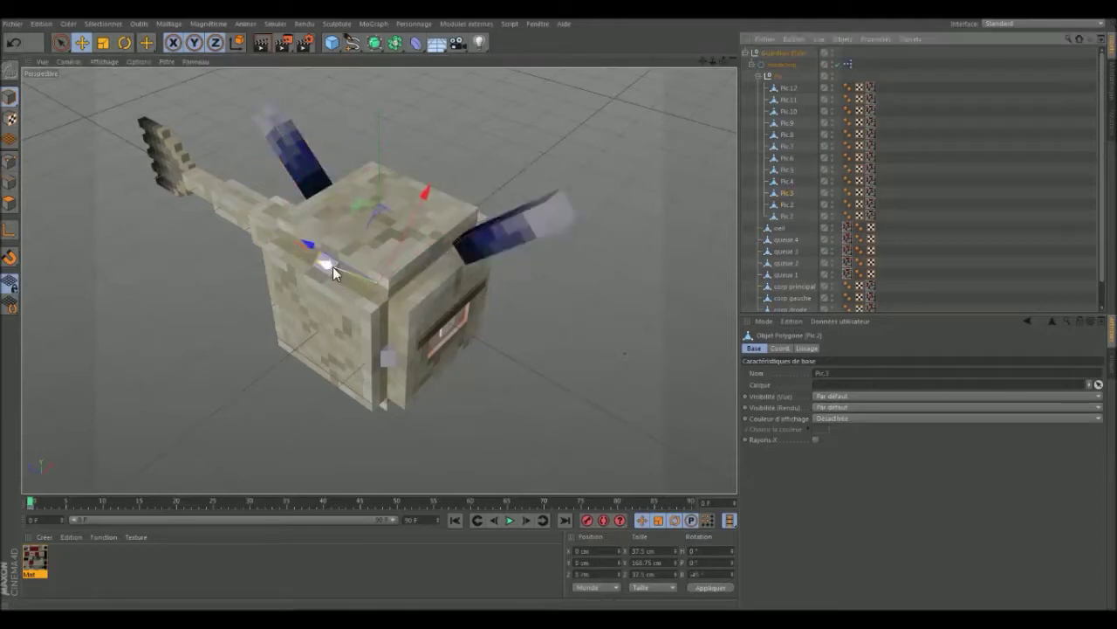
left_click_drag(330, 264, 273, 261)
left_click(787, 181)
left_click_drag(420, 197, 490, 108)
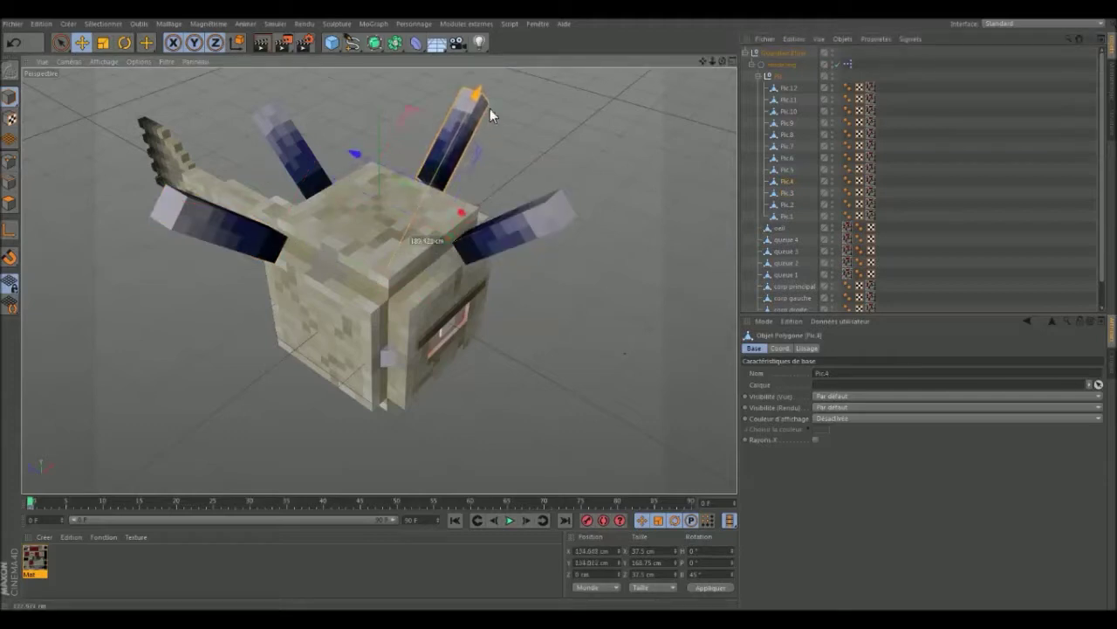
- Reselect Pic.1 and reopen the XPresso editor, moving it clear of the model
left_click(785, 216)
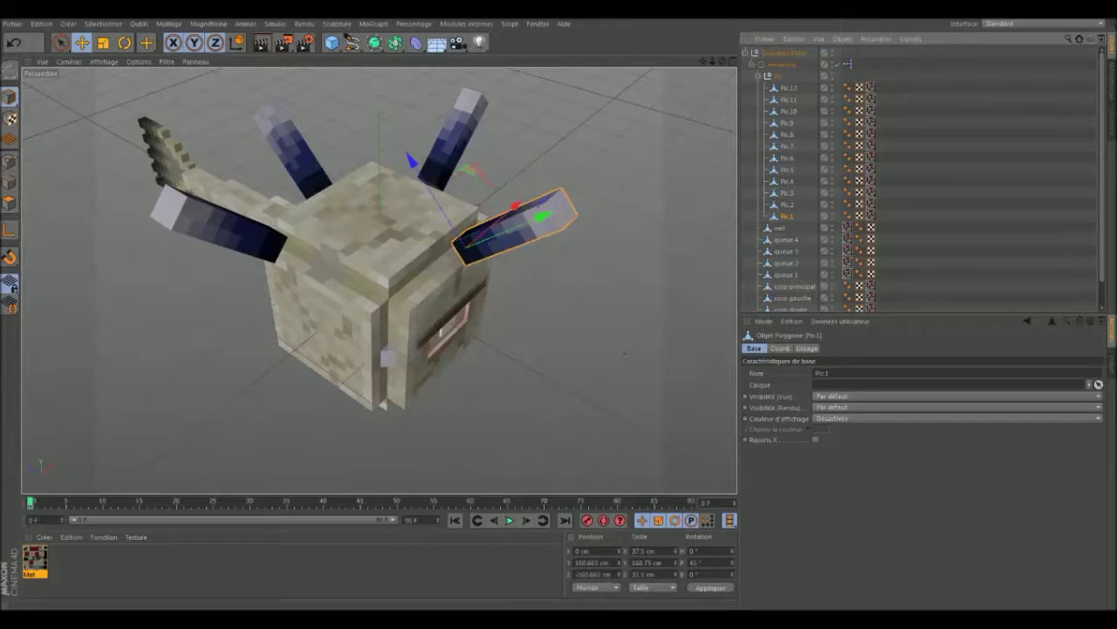
double_click(848, 64)
left_click_drag(728, 37, 773, 94)
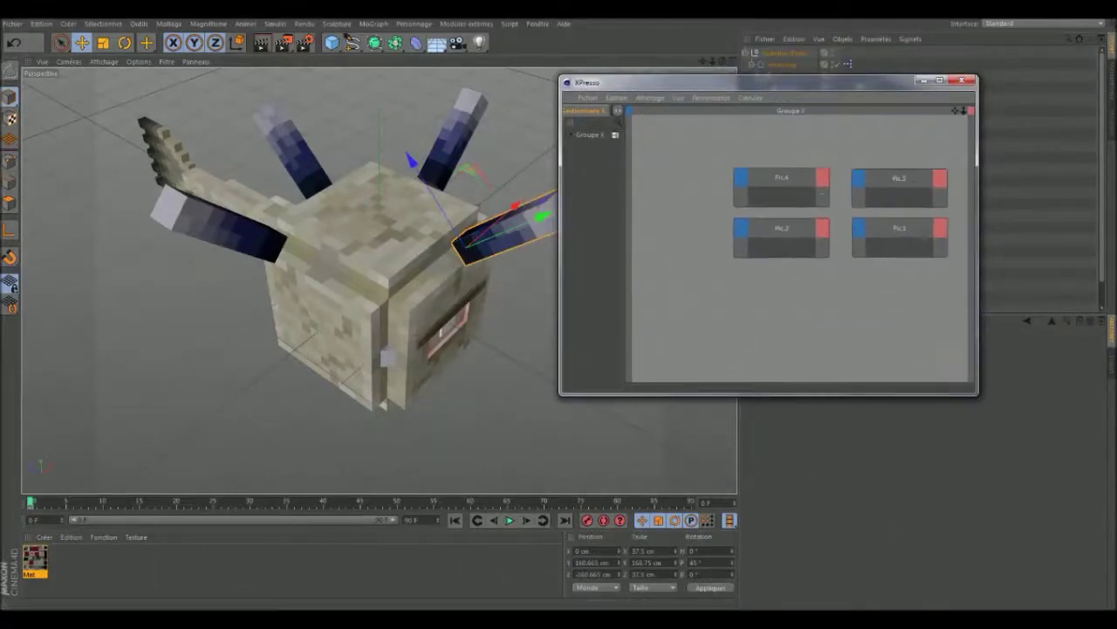
- Add Position Y and Z input ports to the Pic.1 node
left_click_drag(958, 111, 960, 121)
left_click(863, 255)
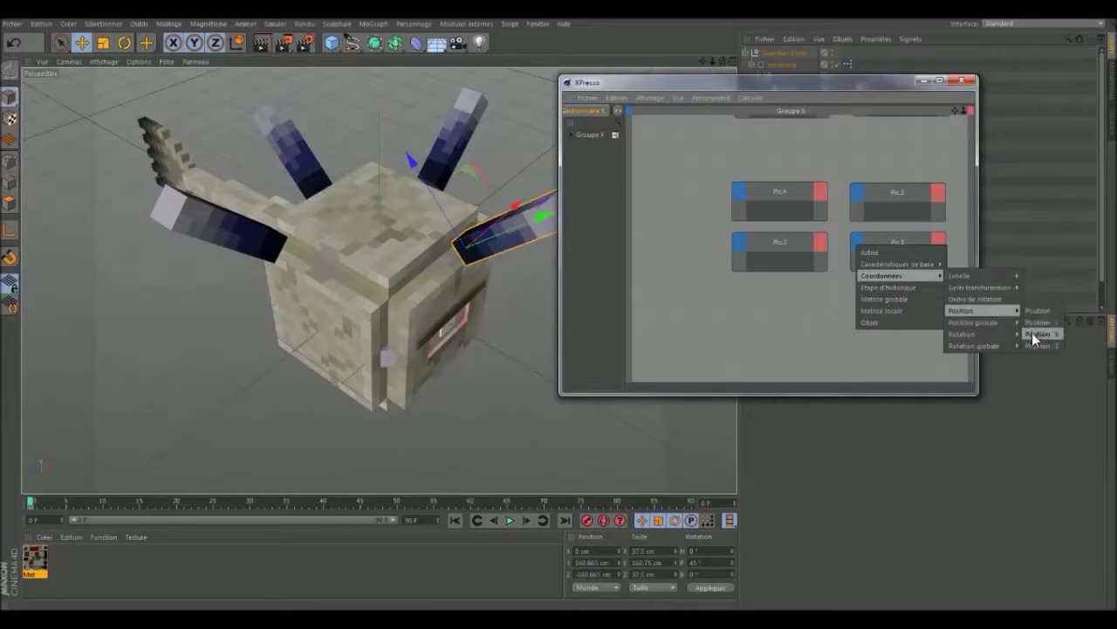
left_click(1032, 333)
mouse_move(961, 310)
left_click(862, 254)
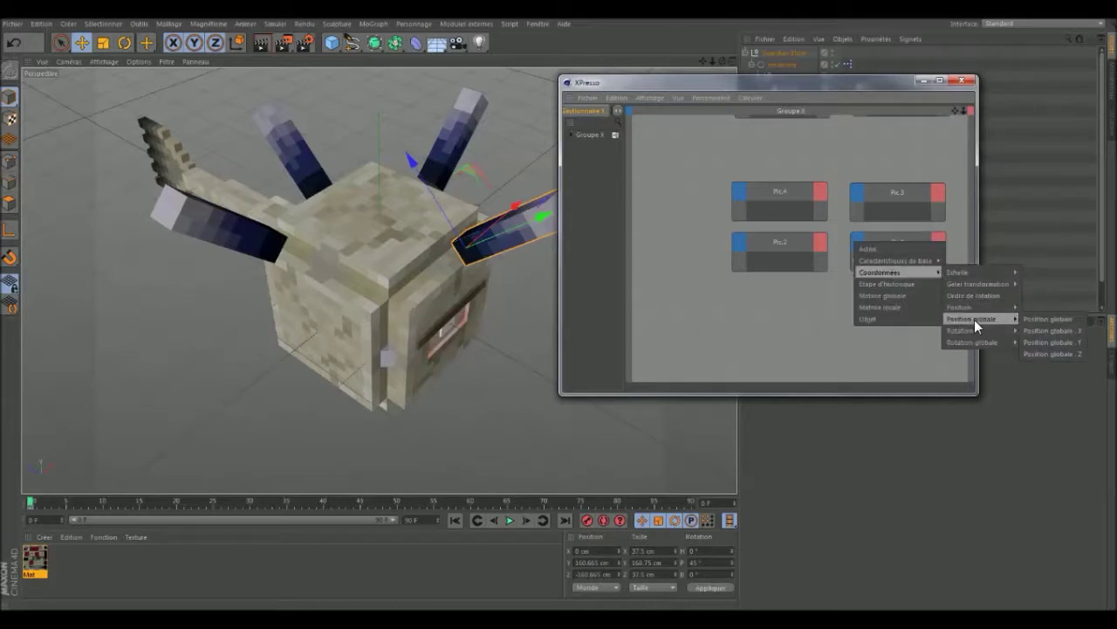
left_click(1034, 338)
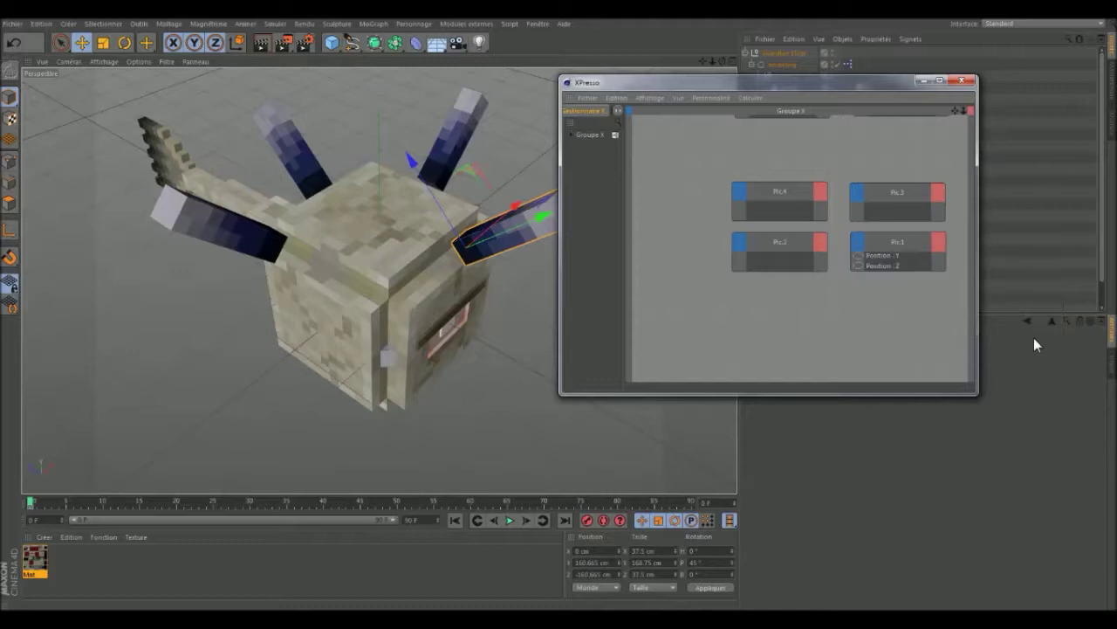
- Add Position Y and Z input ports to the Pic.2 node, rechecking Pic.1's ports
mouse_move(809, 84)
left_mouse_down()
mouse_move(702, 203)
mouse_move(900, 127)
mouse_move(902, 239)
left_mouse_up()
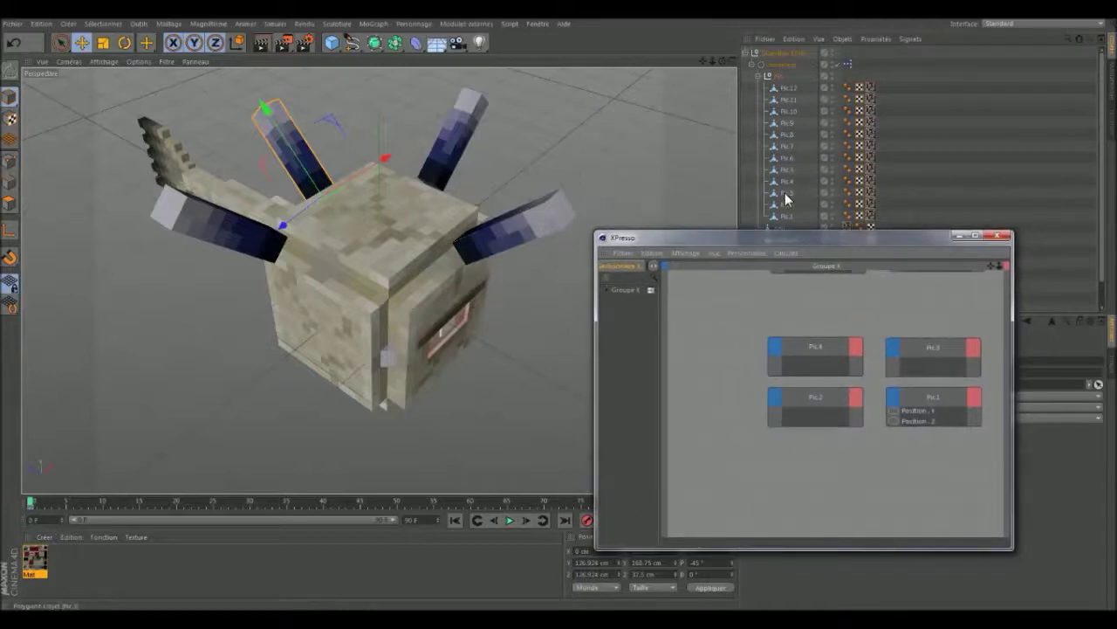
left_click(787, 193)
left_click(789, 206)
left_click_drag(801, 236, 803, 137)
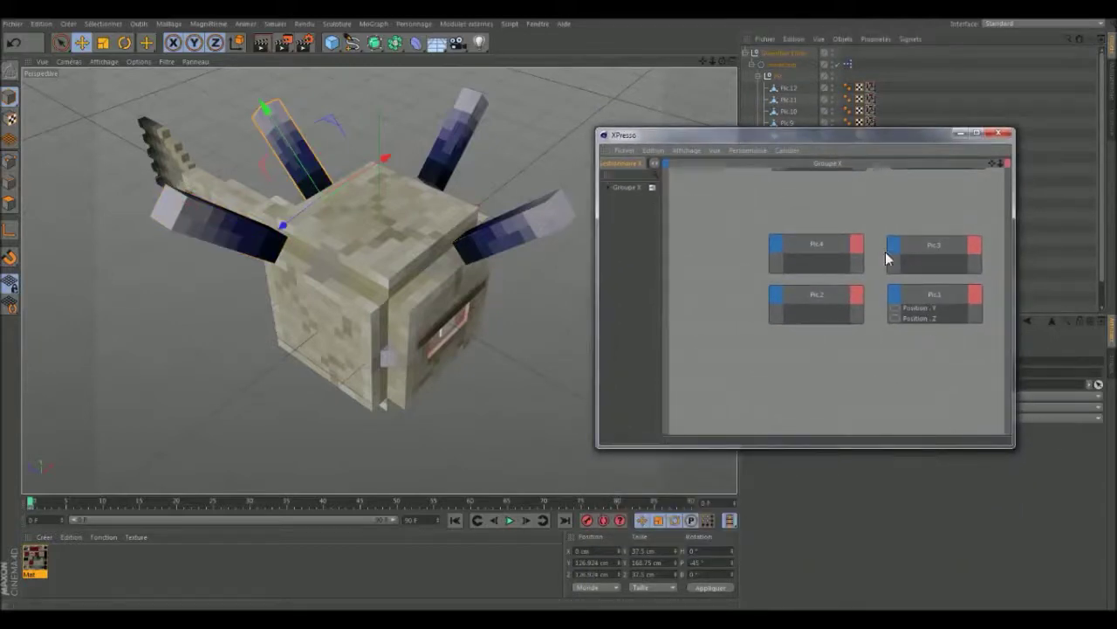
right_click(777, 293)
mouse_move(883, 355)
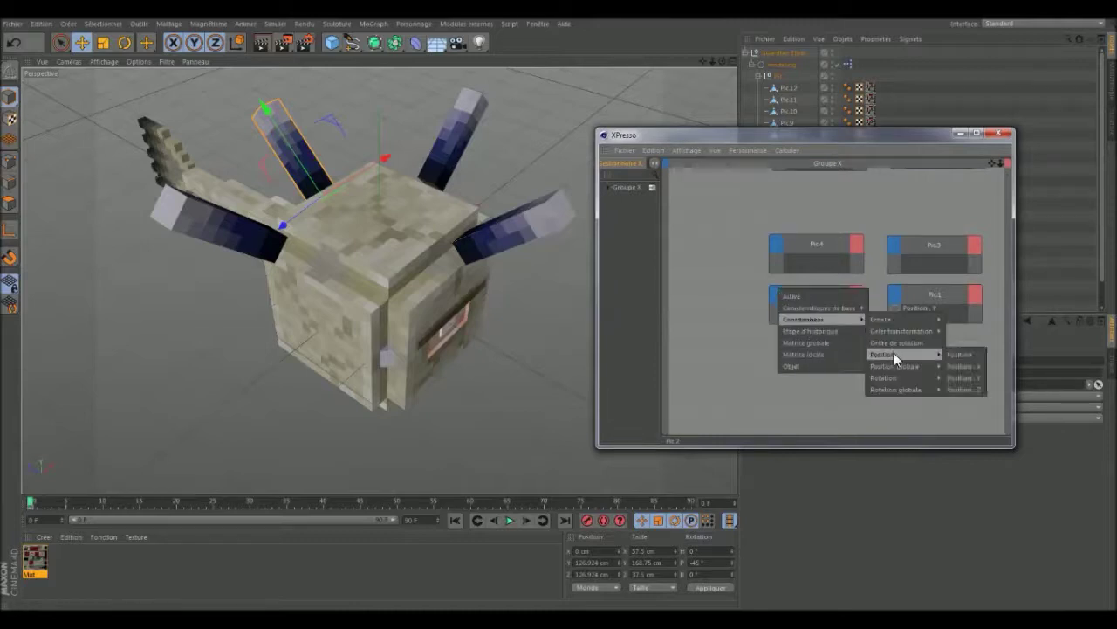
left_click(954, 371)
right_click(798, 319)
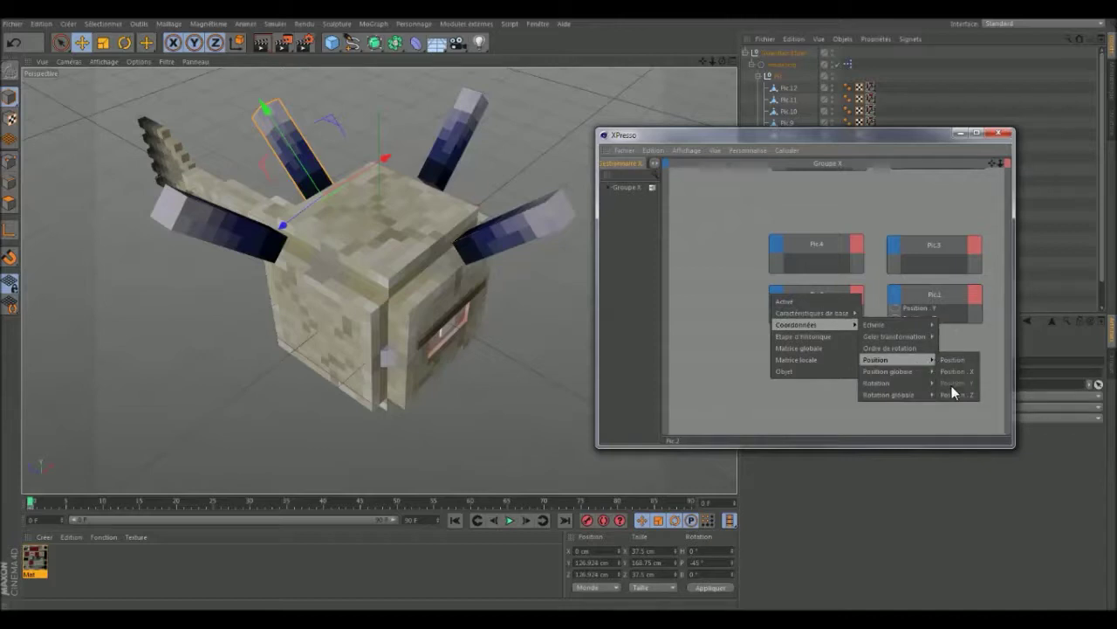
left_click(957, 394)
right_click(895, 303)
mouse_move(1004, 362)
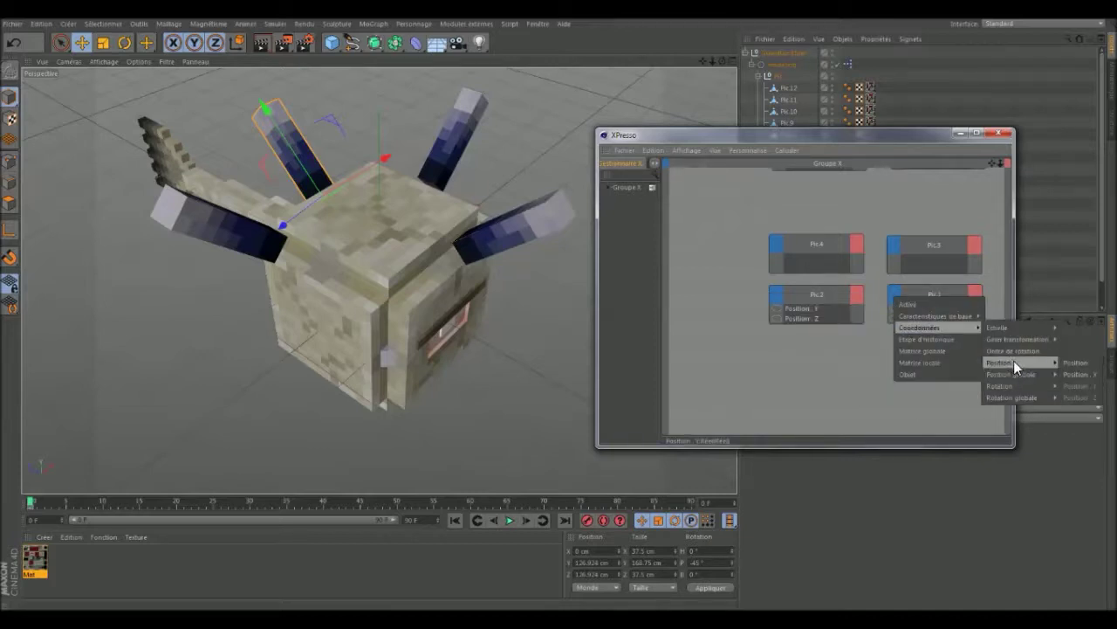
left_click(1076, 385)
- Add Position Y and X input ports to the Pic.3 node
mouse_move(751, 136)
left_mouse_down()
mouse_move(799, 261)
mouse_move(820, 143)
left_mouse_up()
left_click(791, 192)
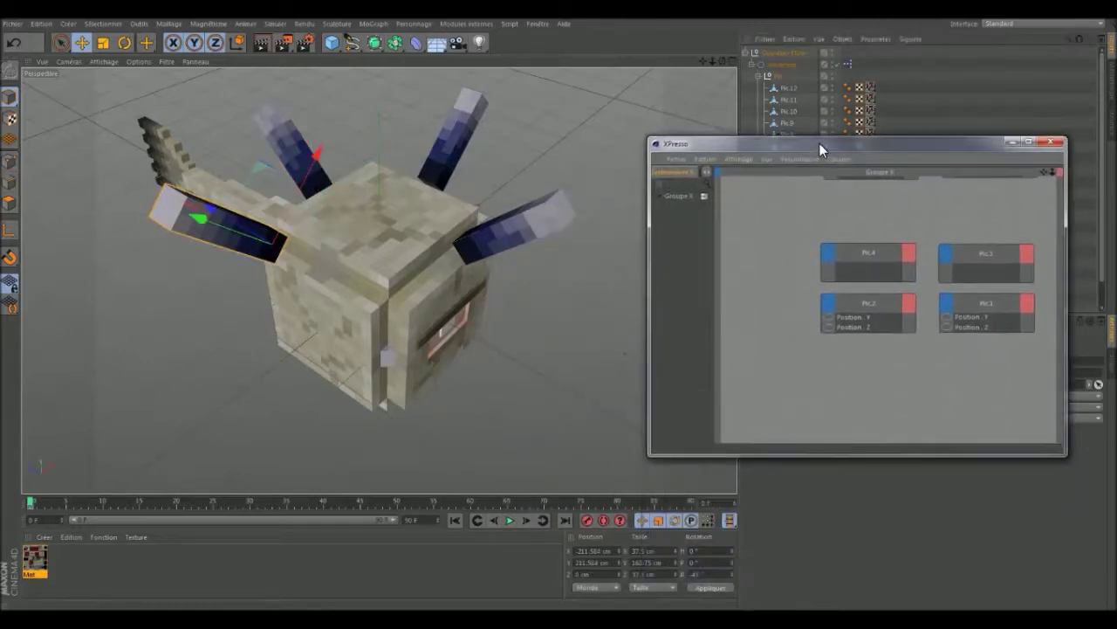
left_click(945, 260)
mouse_move(969, 287)
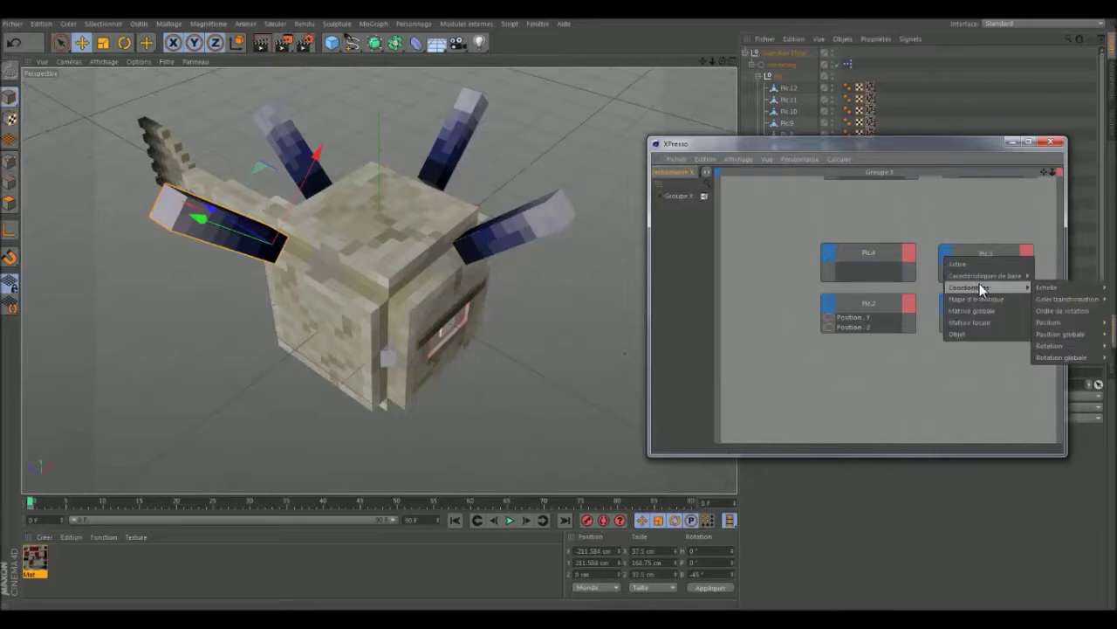
left_click(1012, 337)
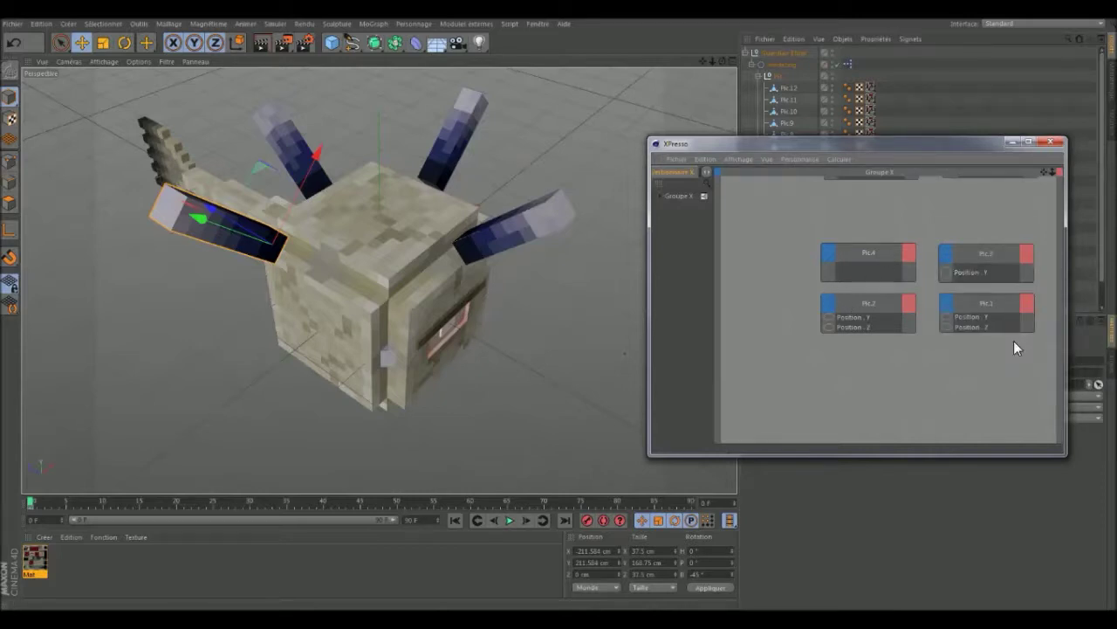
left_click(945, 254)
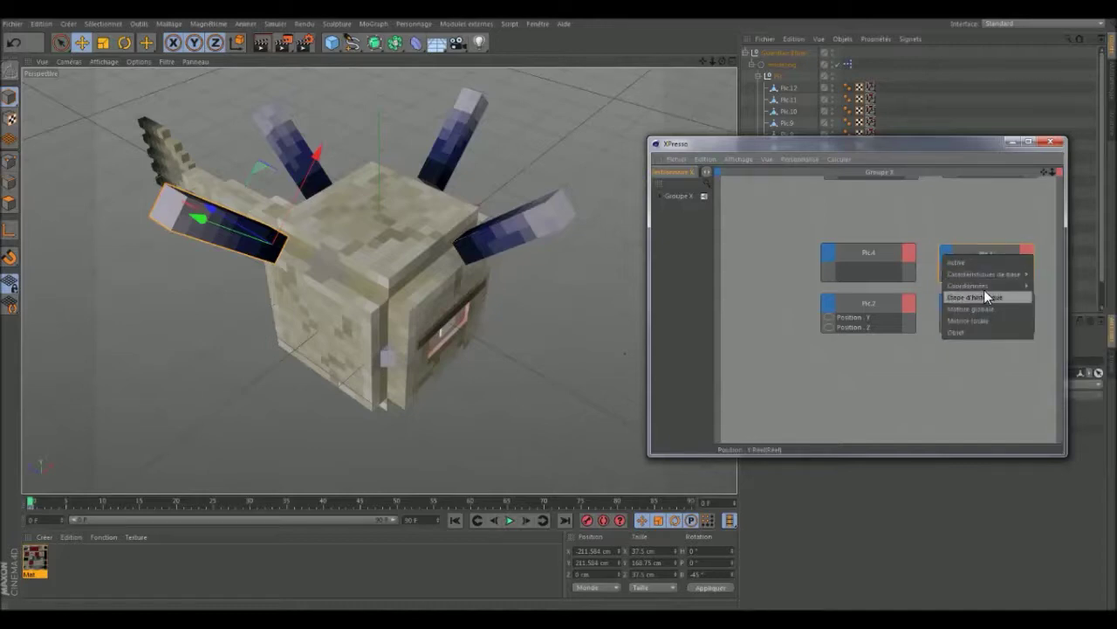
mouse_move(1048, 321)
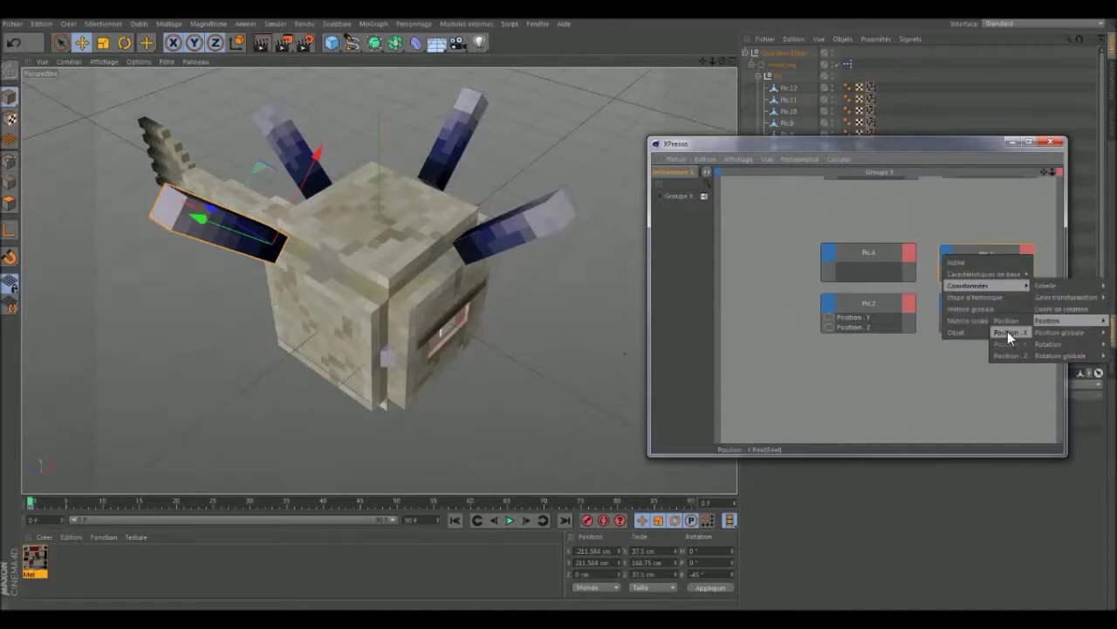
left_click(1004, 353)
- Add Position X and Y input ports to the Pic.4 node
left_click(827, 252)
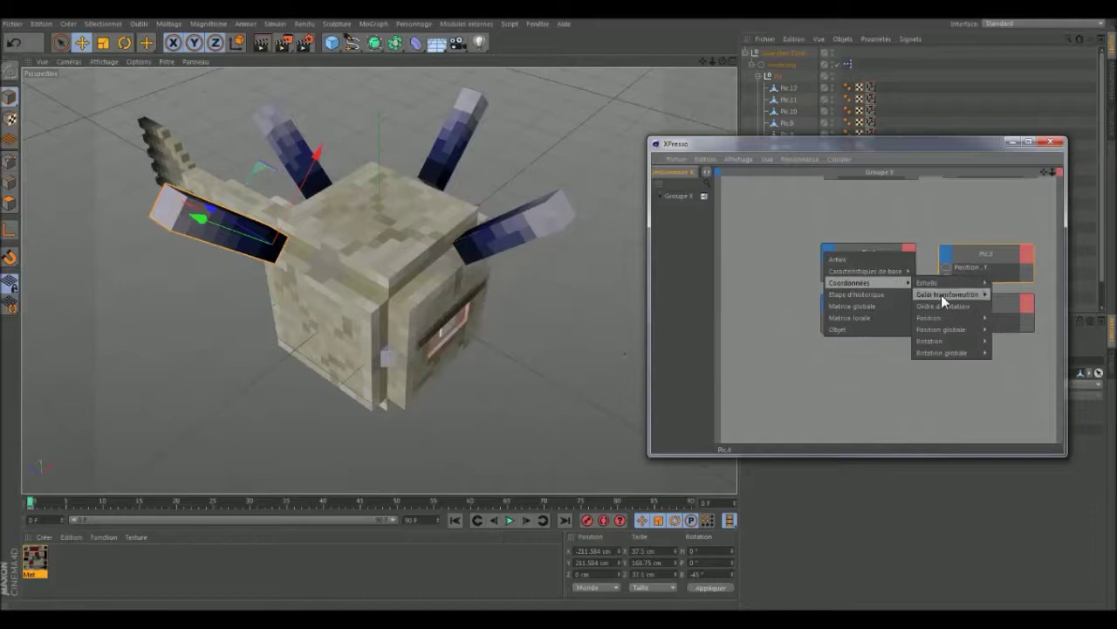
left_click(1002, 335)
left_click(835, 254)
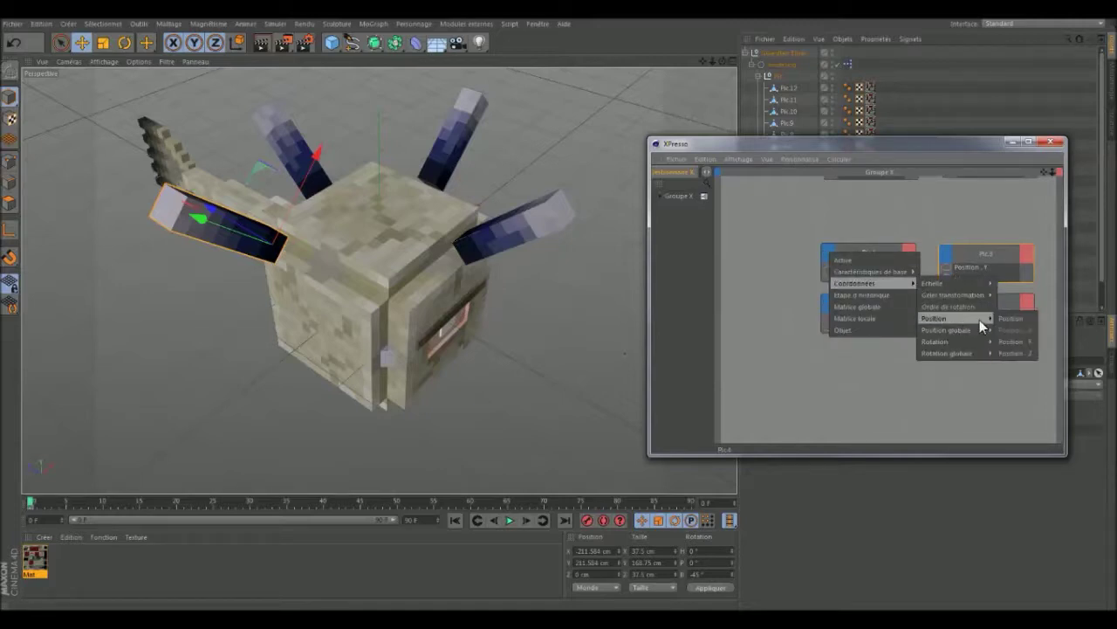
left_click(1007, 338)
left_click_drag(893, 144, 939, 288)
left_click(793, 186)
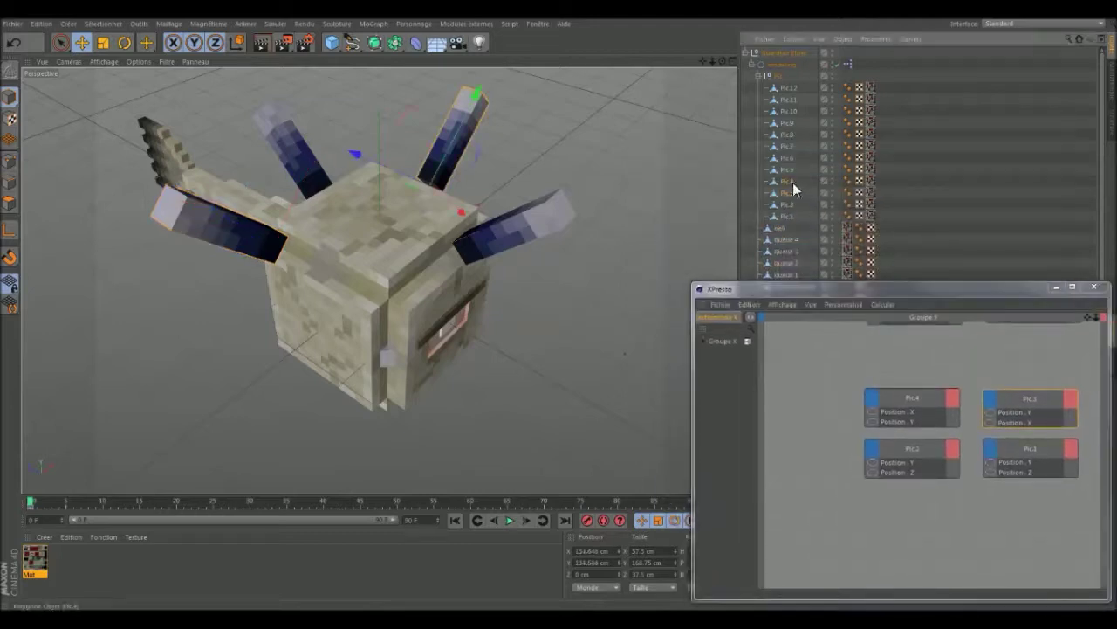
mouse_move(852, 290)
left_mouse_down()
mouse_move(806, 135)
mouse_move(776, 308)
mouse_move(768, 261)
mouse_move(811, 100)
mouse_move(522, 102)
left_mouse_up()
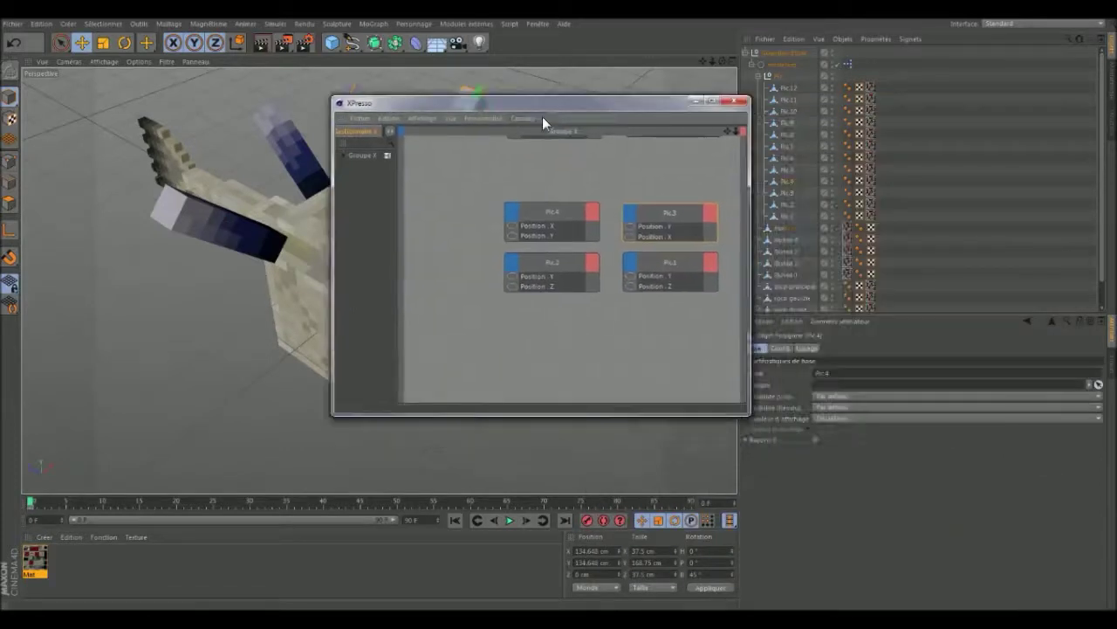
- Wire Pics into Pic.1's Position Y and the Négation output into another spike's position port
mouse_move(599, 122)
left_mouse_down()
mouse_move(867, 119)
mouse_move(928, 133)
left_mouse_up()
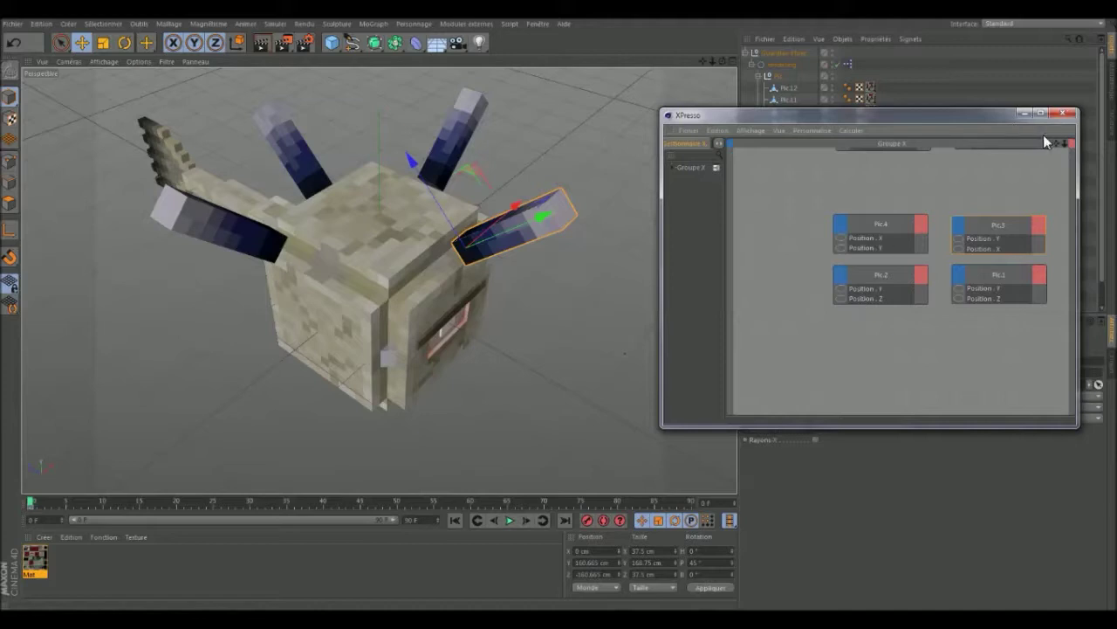
left_click_drag(1055, 142, 922, 335)
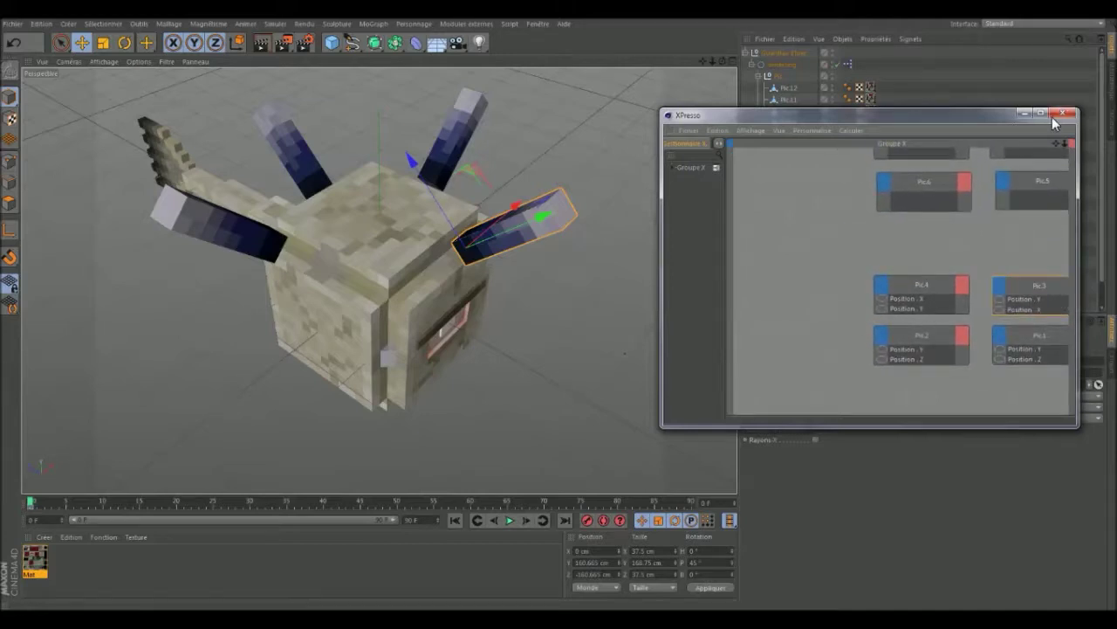
left_click_drag(1065, 142, 1093, 190)
left_click_drag(1065, 142, 1070, 149)
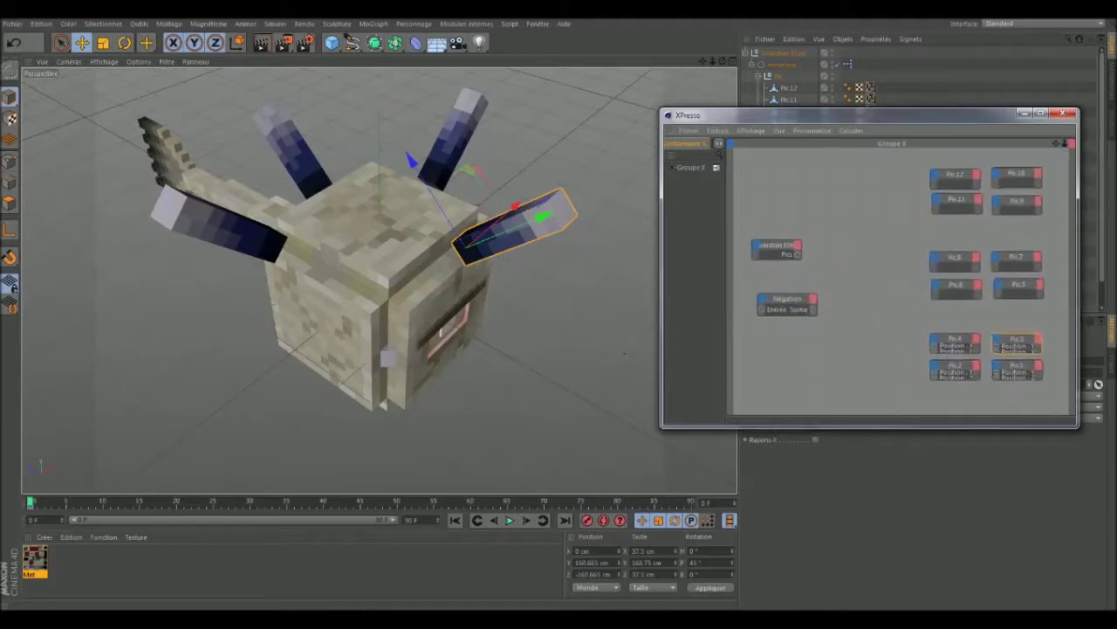
left_click(955, 345)
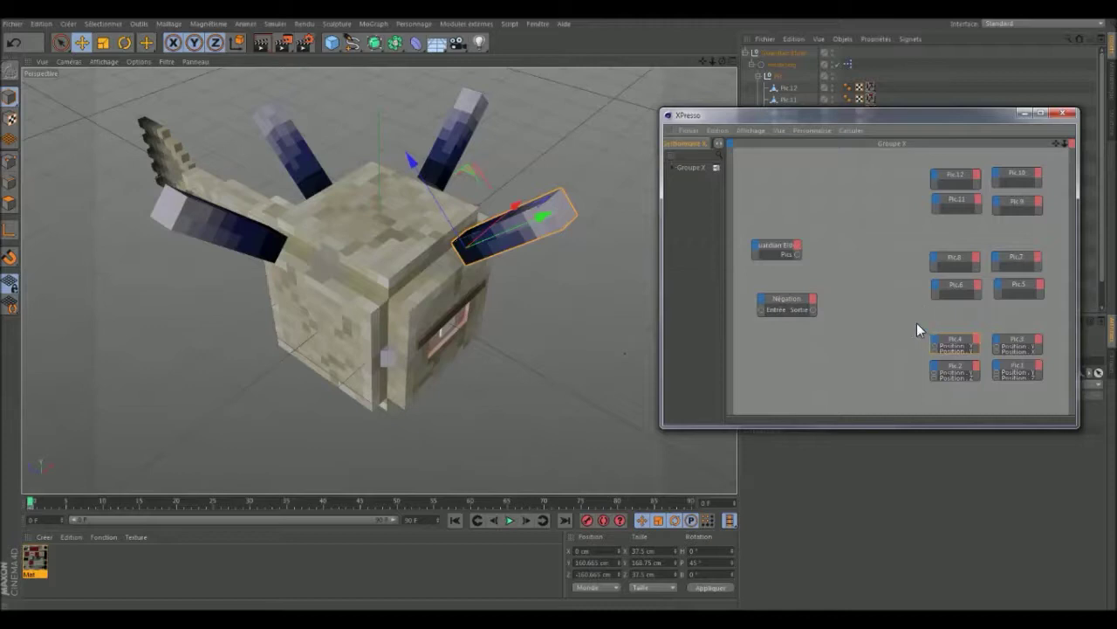
left_click_drag(1023, 382, 1024, 393)
left_click(1025, 393)
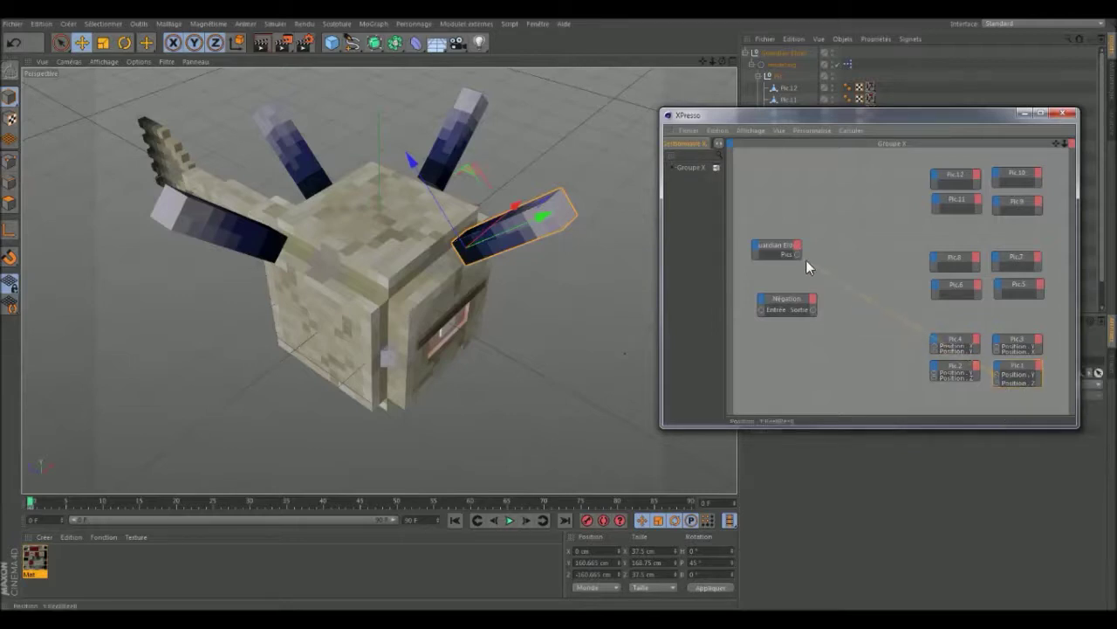
left_click_drag(797, 251, 798, 252)
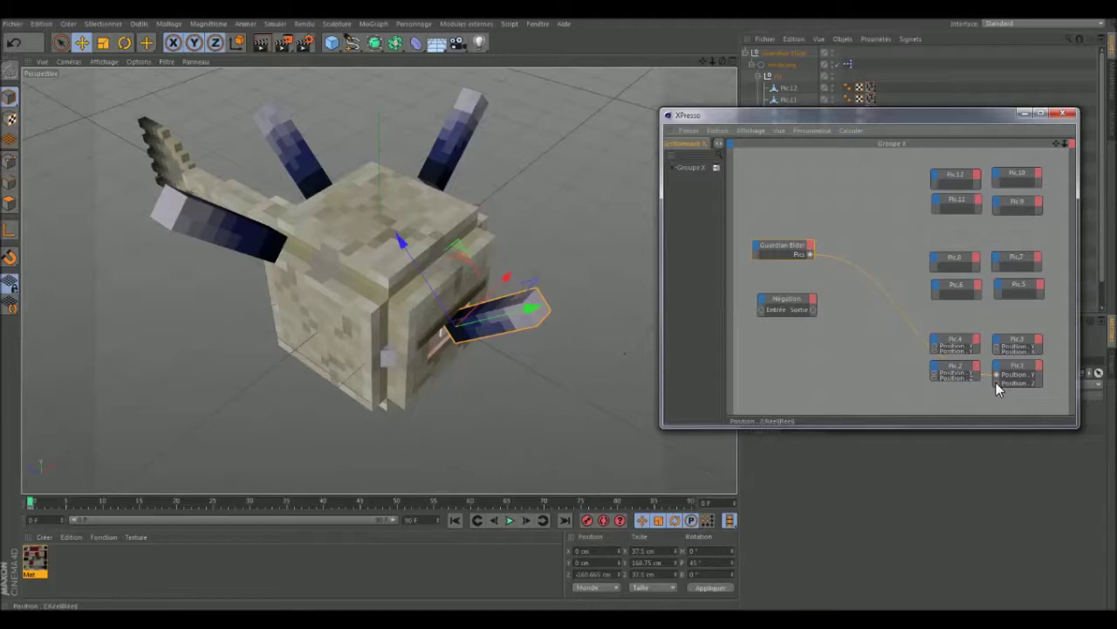
left_click_drag(815, 309, 813, 309)
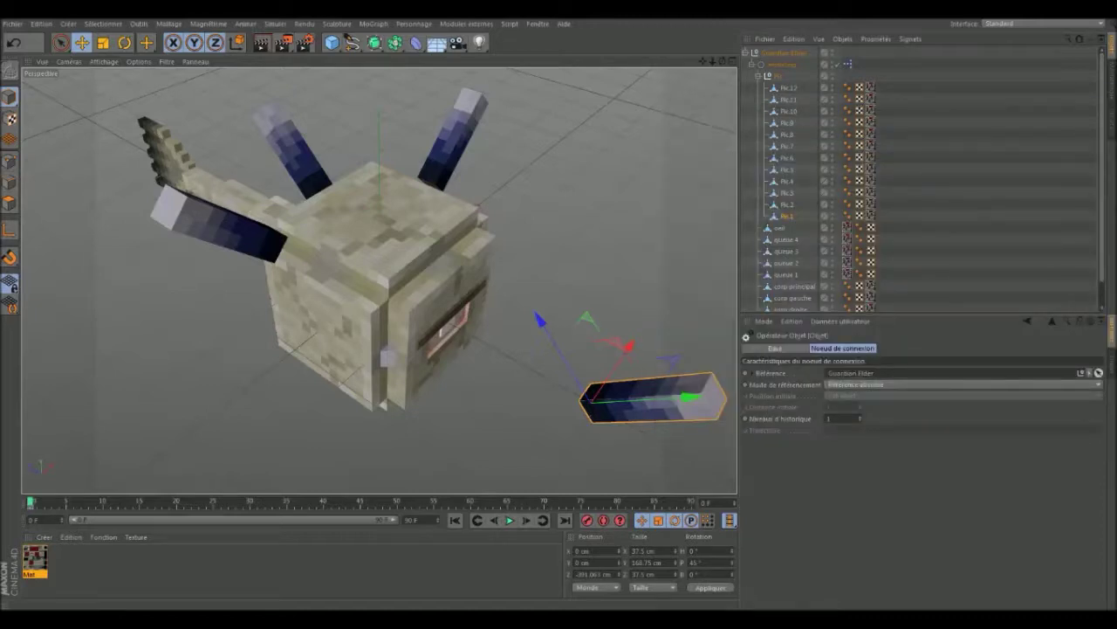
- Test Guardian Elder's control slider, then try Pic.1 Position Z of 0 and undo it
left_click(789, 51)
mouse_move(804, 430)
left_mouse_down()
mouse_move(895, 415)
mouse_move(742, 434)
left_mouse_up()
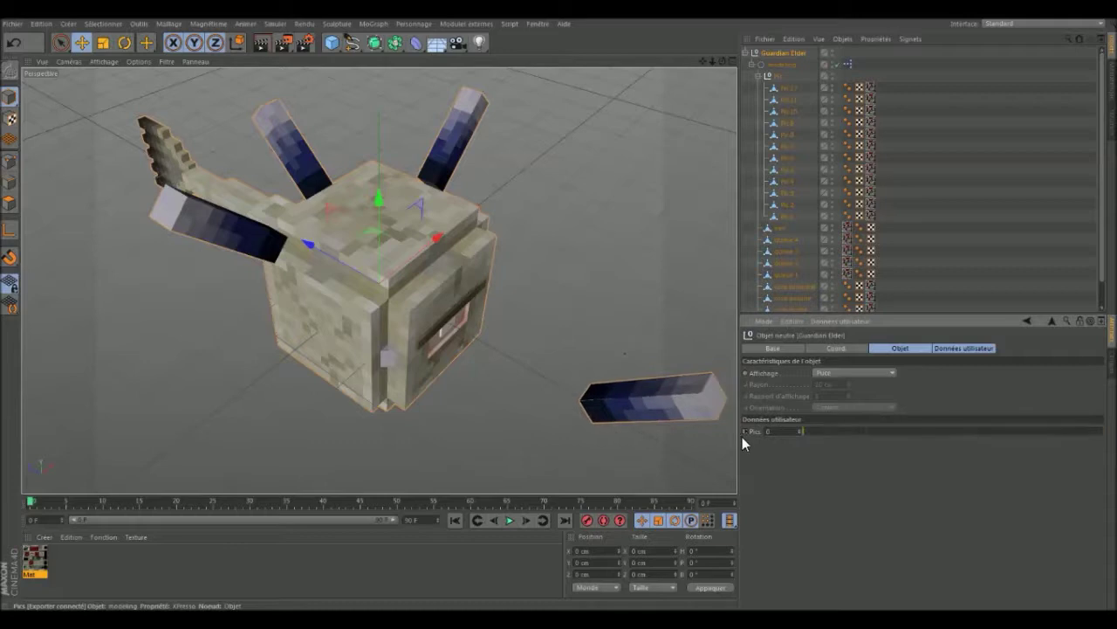
left_click(786, 215)
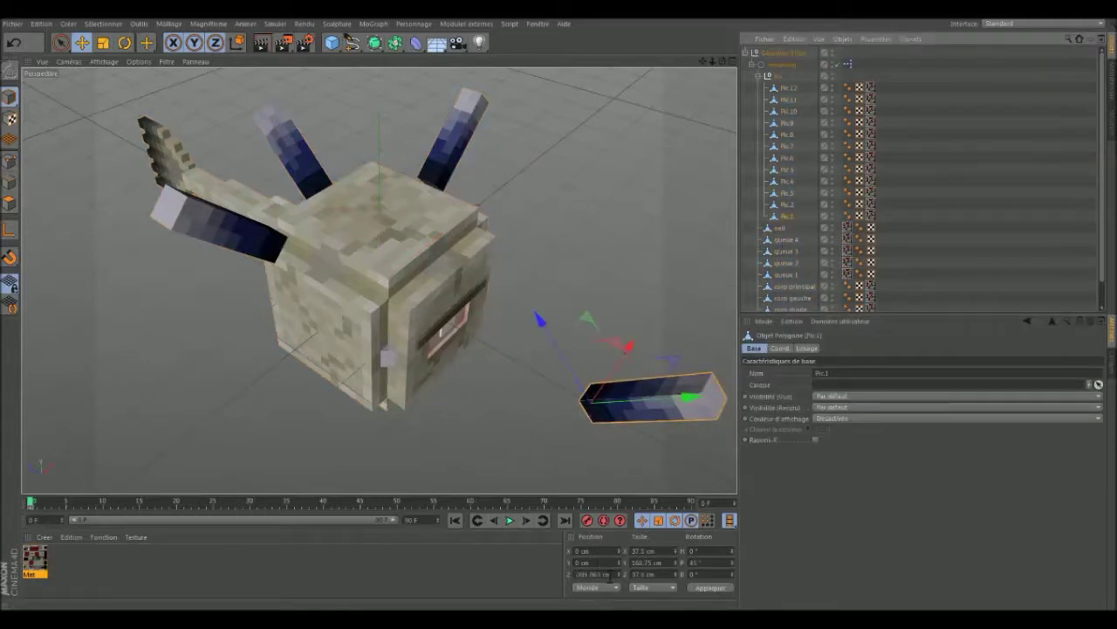
left_click(607, 573)
type("0")
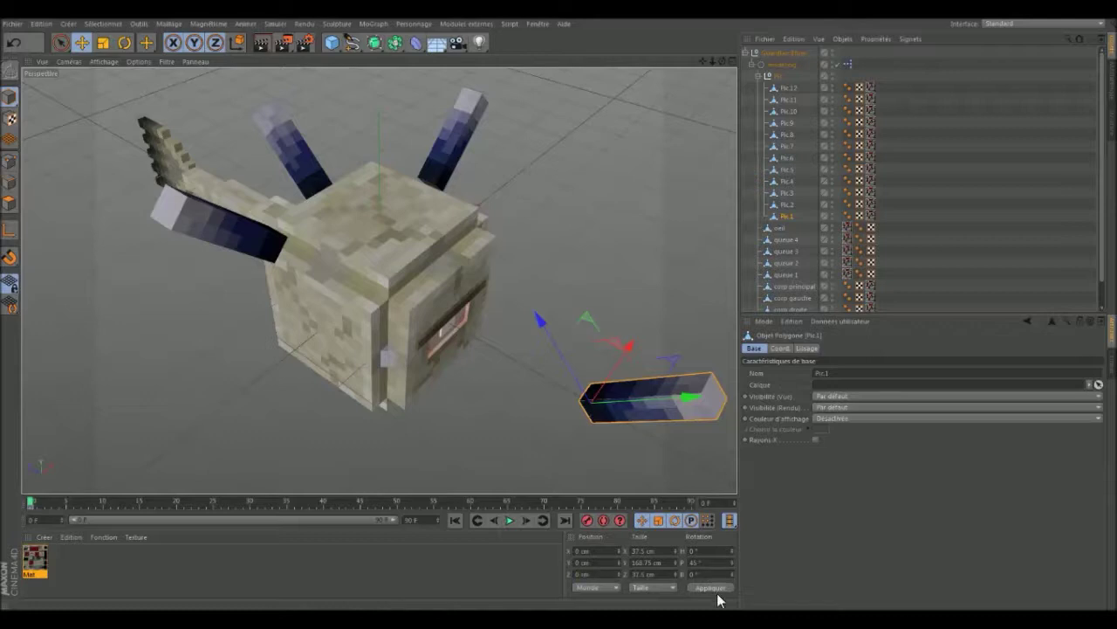
left_click(717, 586)
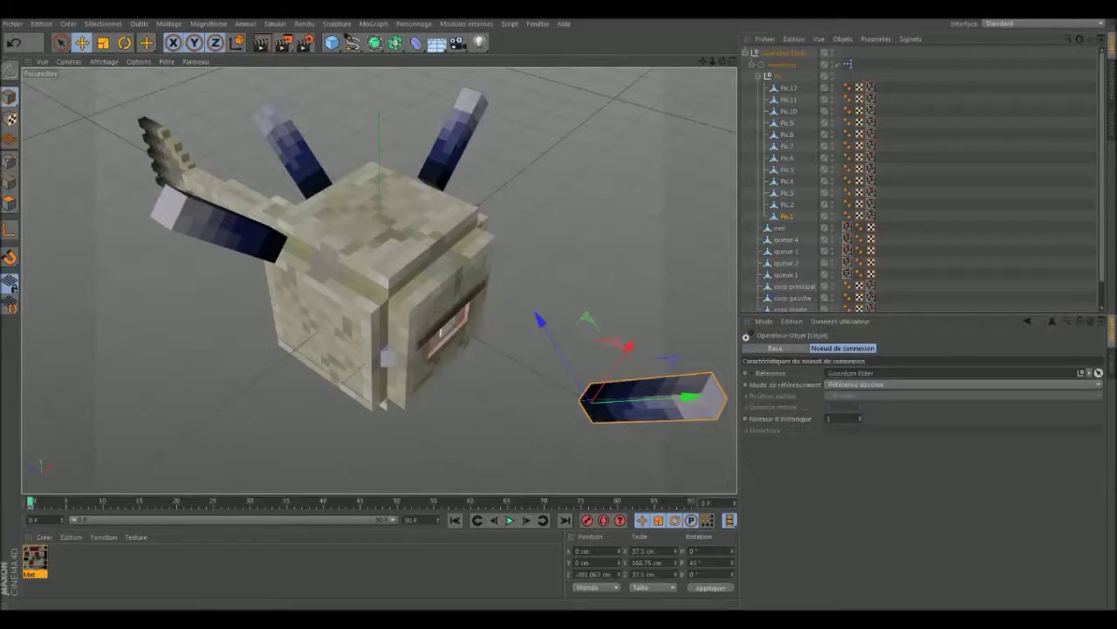
left_click_drag(615, 575, 402, 582)
type("0")
left_click(695, 588)
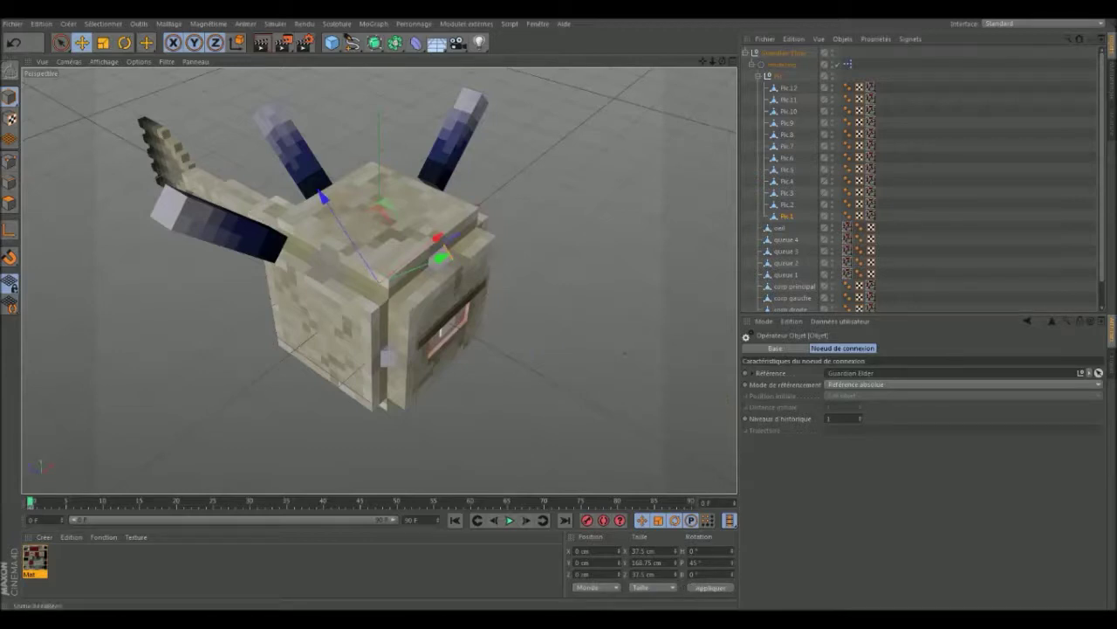
key("ctrl+z")
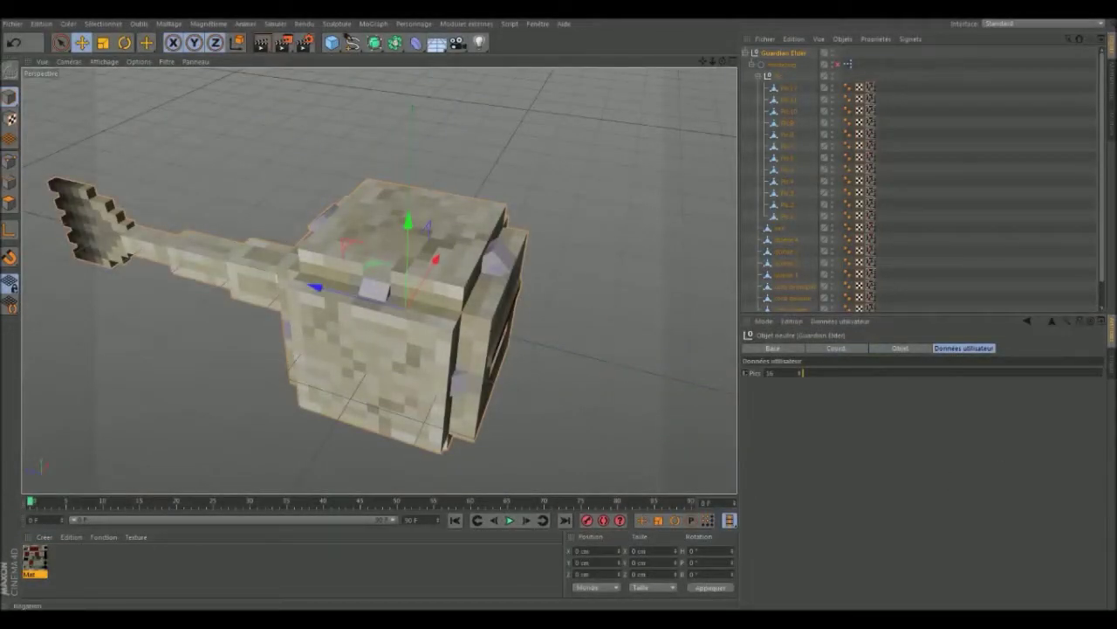
- Move spikes Pic.3 and Pic.4 out of the guardian's body to check their extended positions
left_click(773, 77)
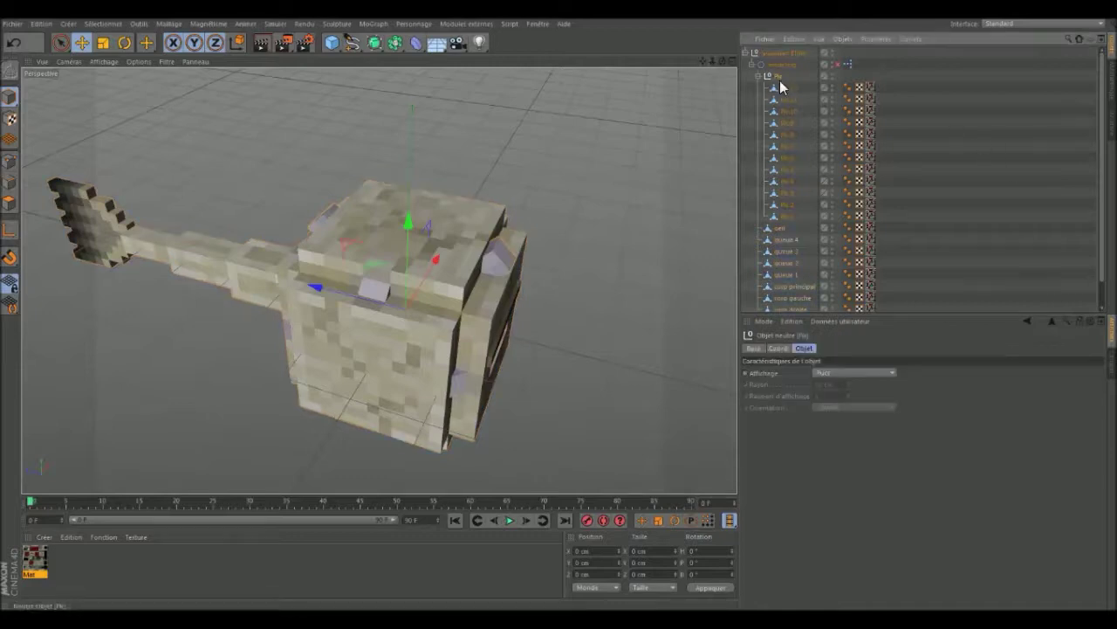
scroll(510, 171, "down", 5)
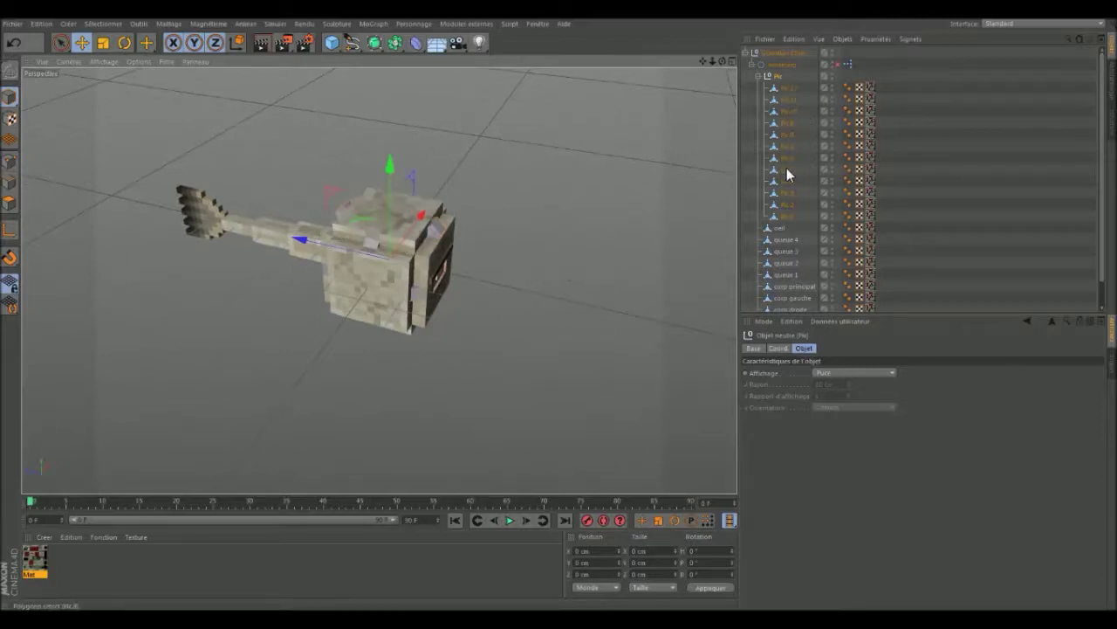
left_click(787, 217)
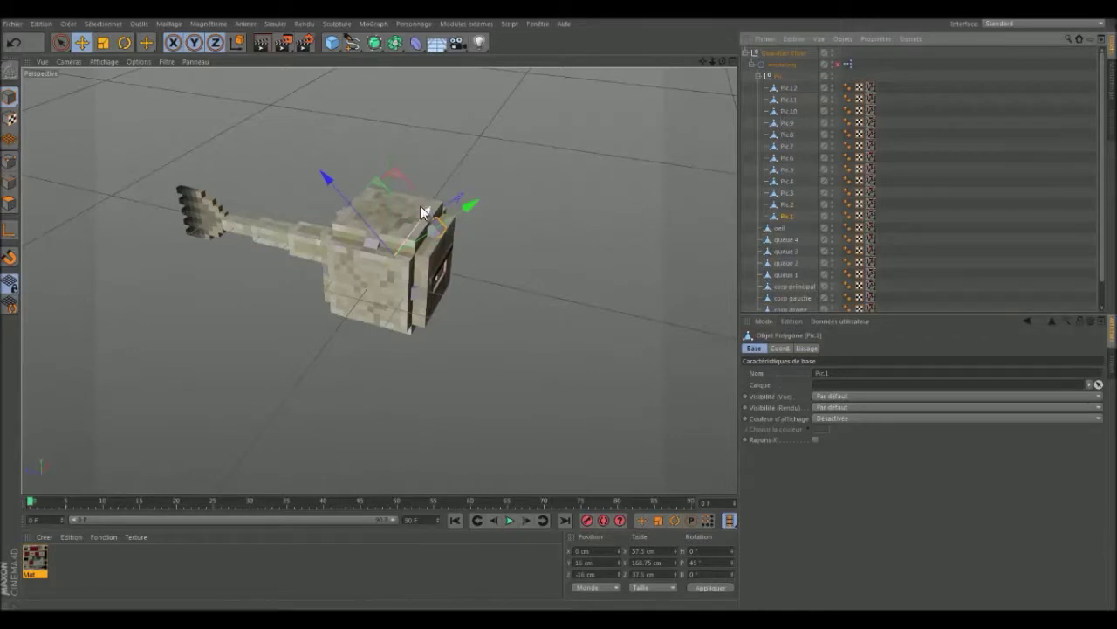
scroll(420, 211, "up", 3)
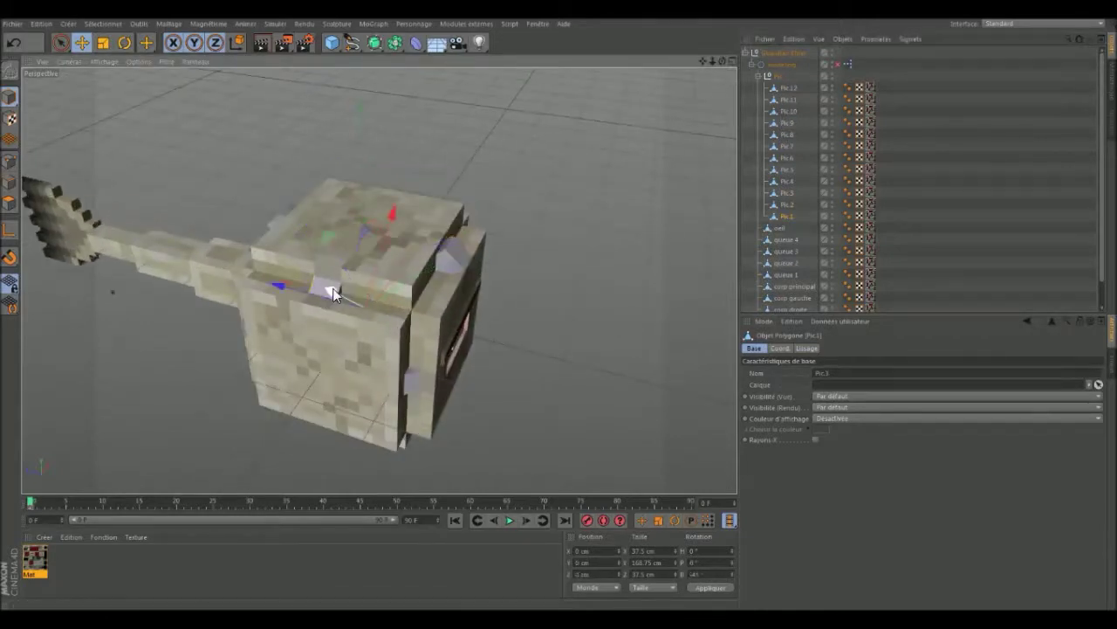
left_click_drag(335, 294, 244, 247)
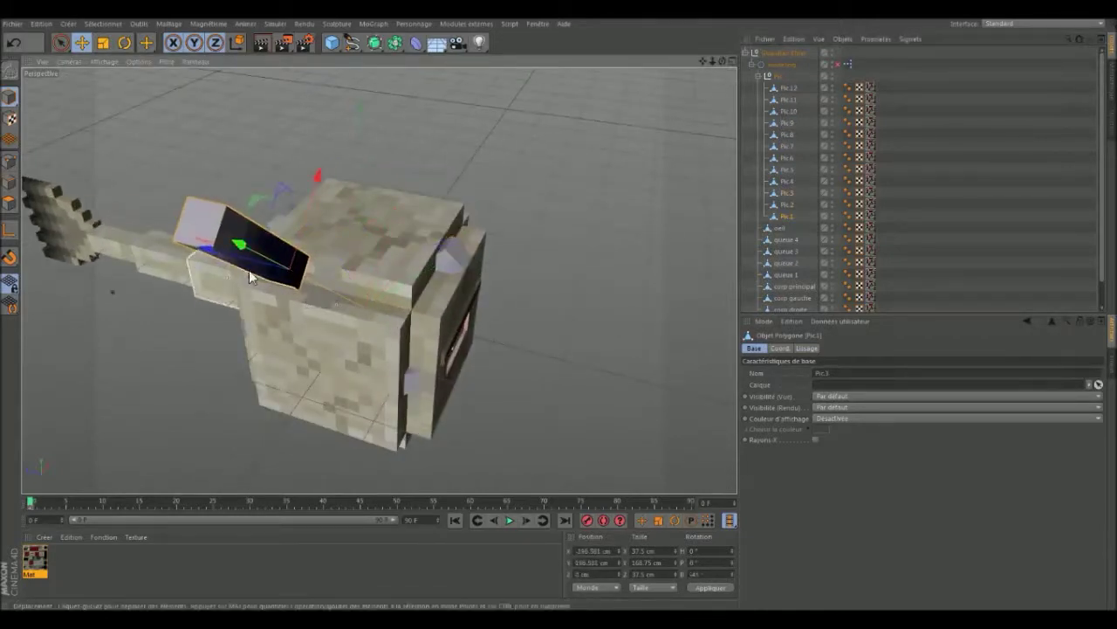
left_click(791, 182)
left_click_drag(379, 217, 402, 135)
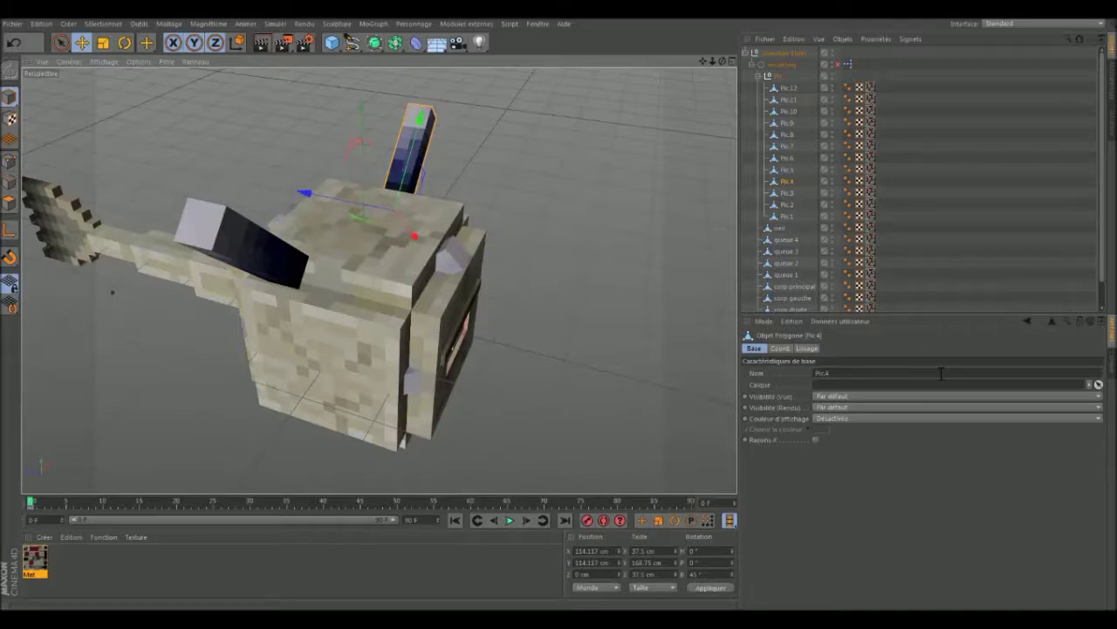
- In the full-screen XPresso graph, connect Pics to Pic.4's Position X
double_click(847, 63)
mouse_move(820, 141)
left_mouse_down()
mouse_move(768, 72)
mouse_move(616, 34)
mouse_move(620, 19)
left_mouse_up()
left_click_drag(661, 371, 378, 98)
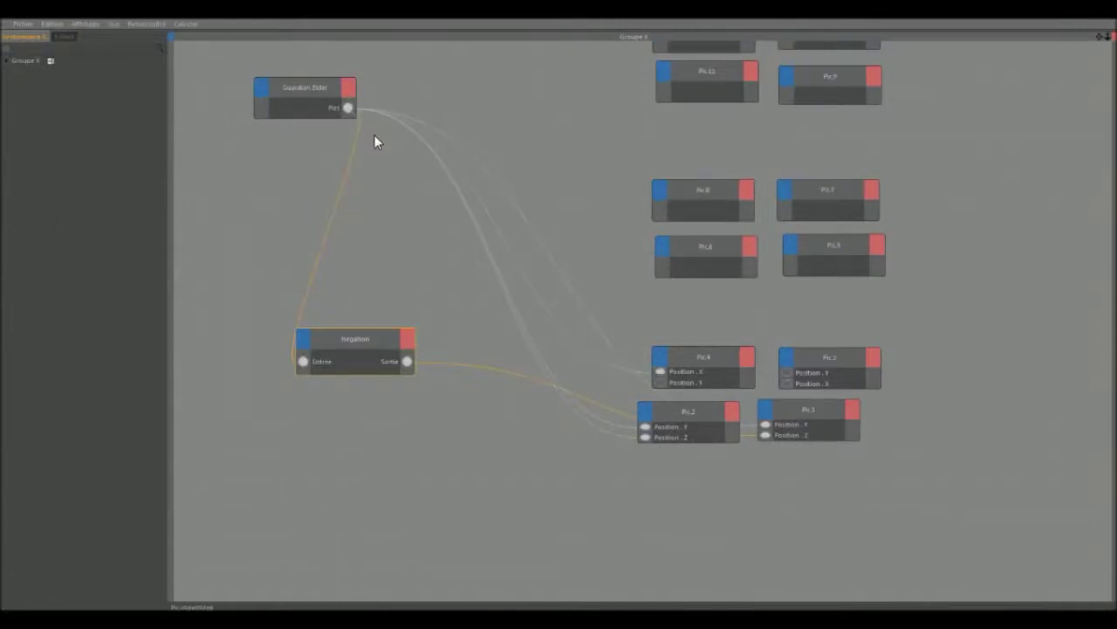
- Connect the Négation output to Pic.3's Position X in XPresso
left_click(1100, 35)
left_click(1109, 101)
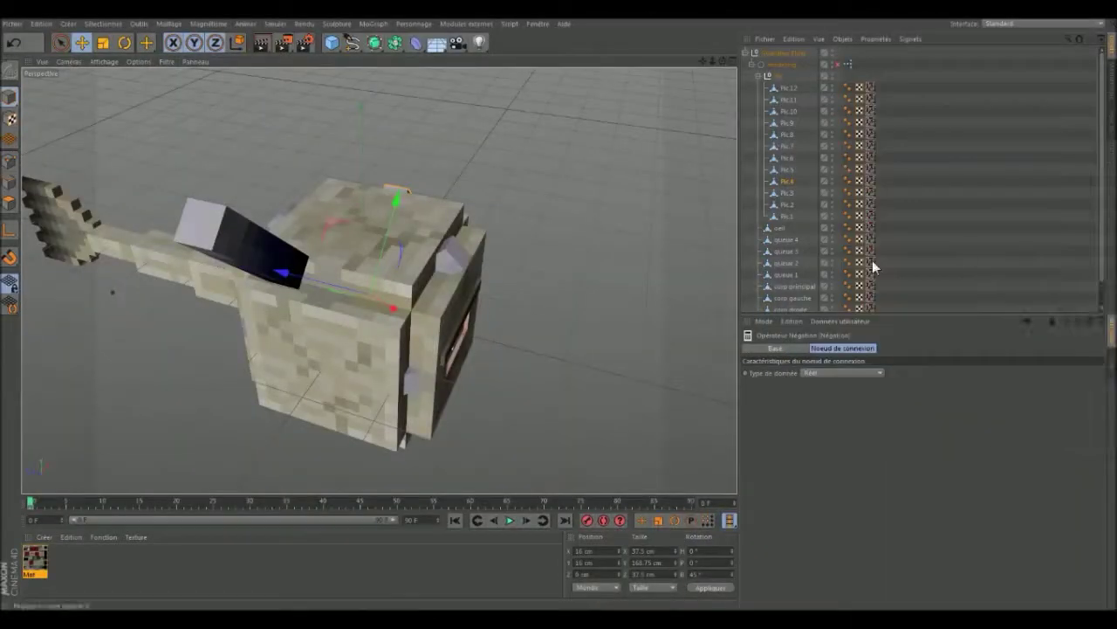
left_click(788, 192)
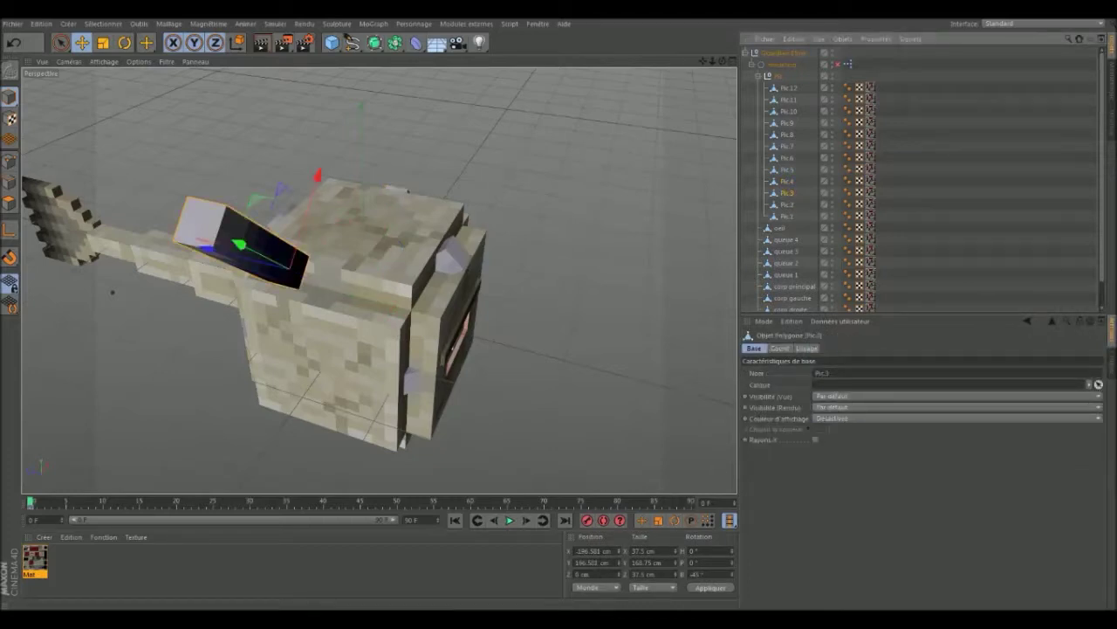
double_click(847, 63)
left_click(1089, 187)
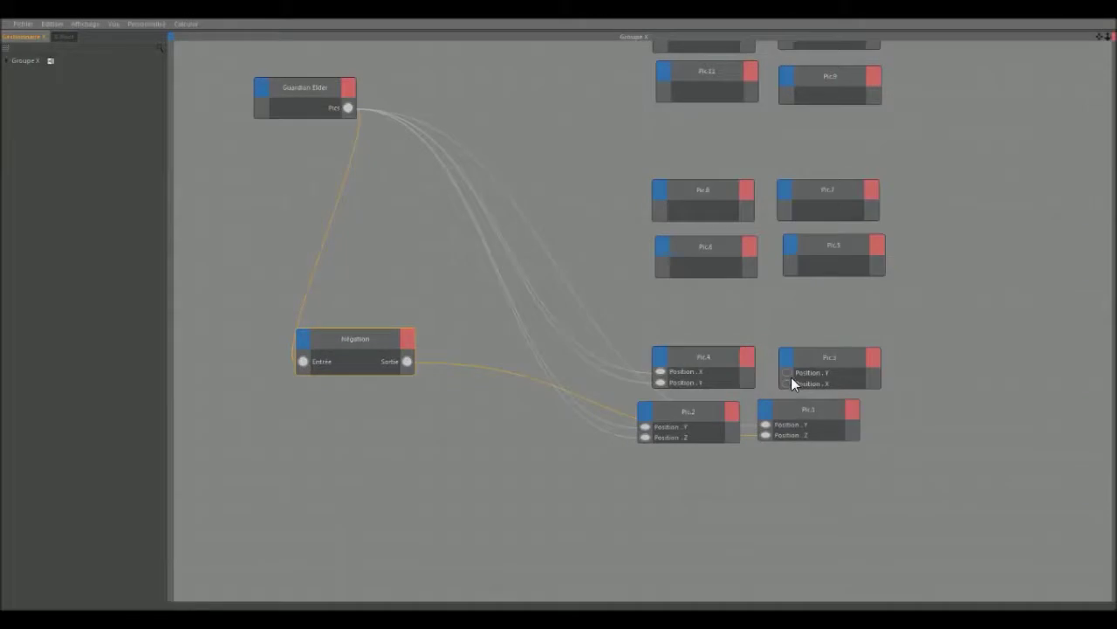
left_click_drag(788, 383, 406, 361)
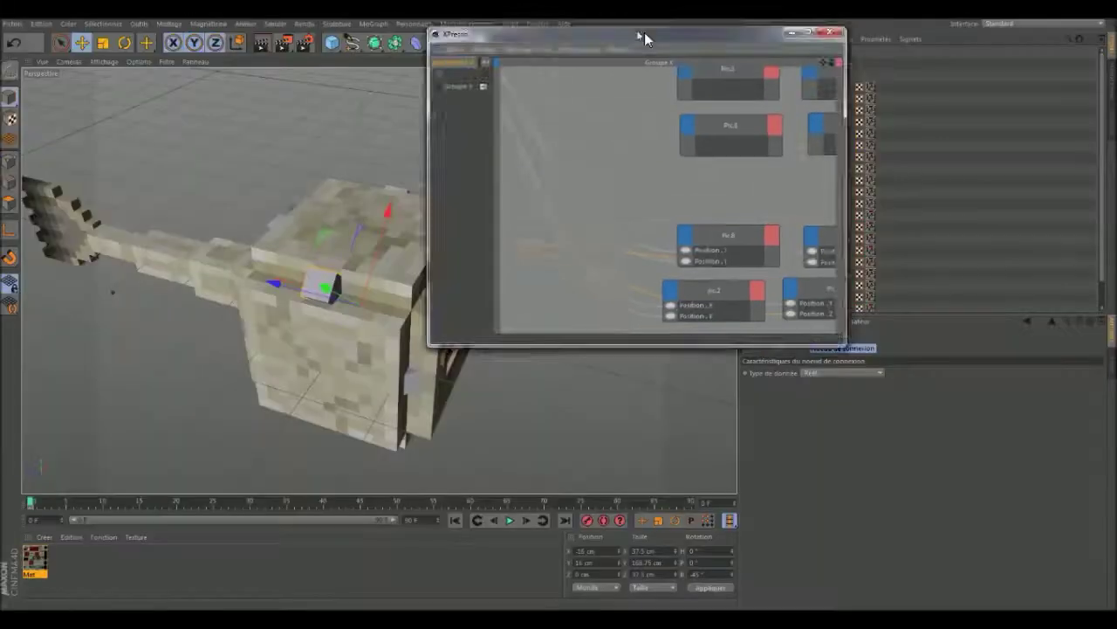
- Raise Guardian Elder's Pics to 64 to extend the spikes, then lower it to 16
left_click(785, 53)
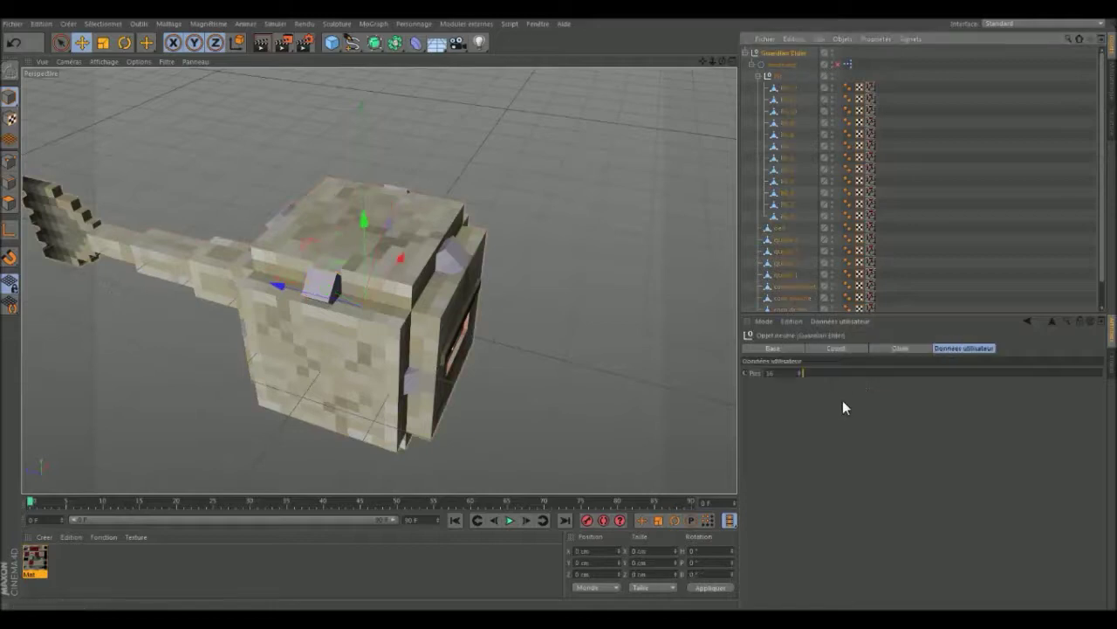
left_click_drag(816, 373, 1113, 400)
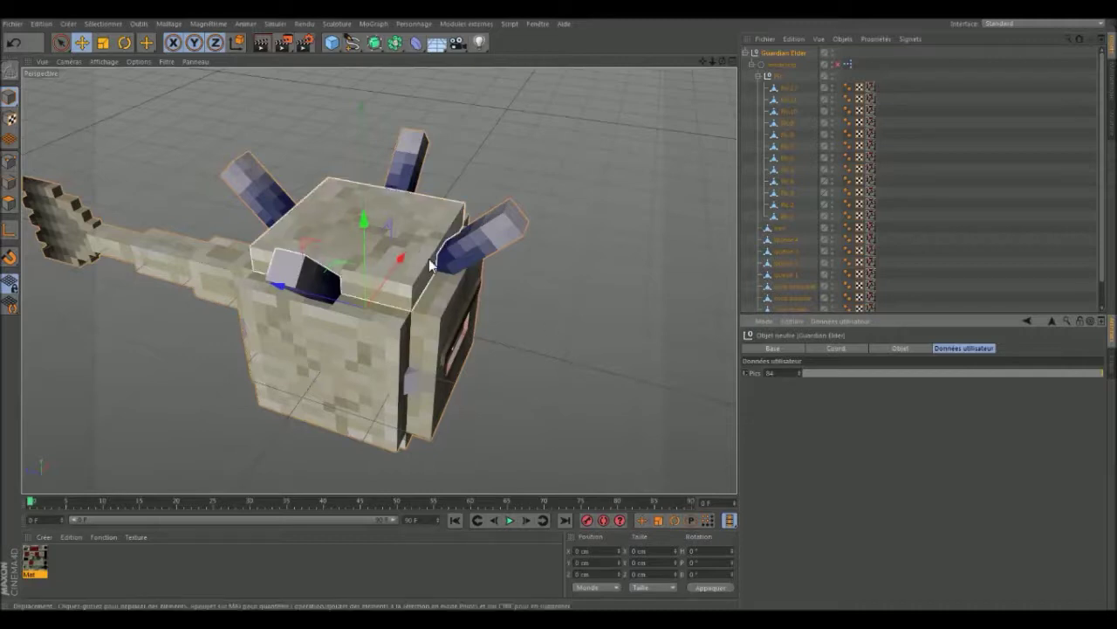
left_click_drag(997, 373, 778, 376)
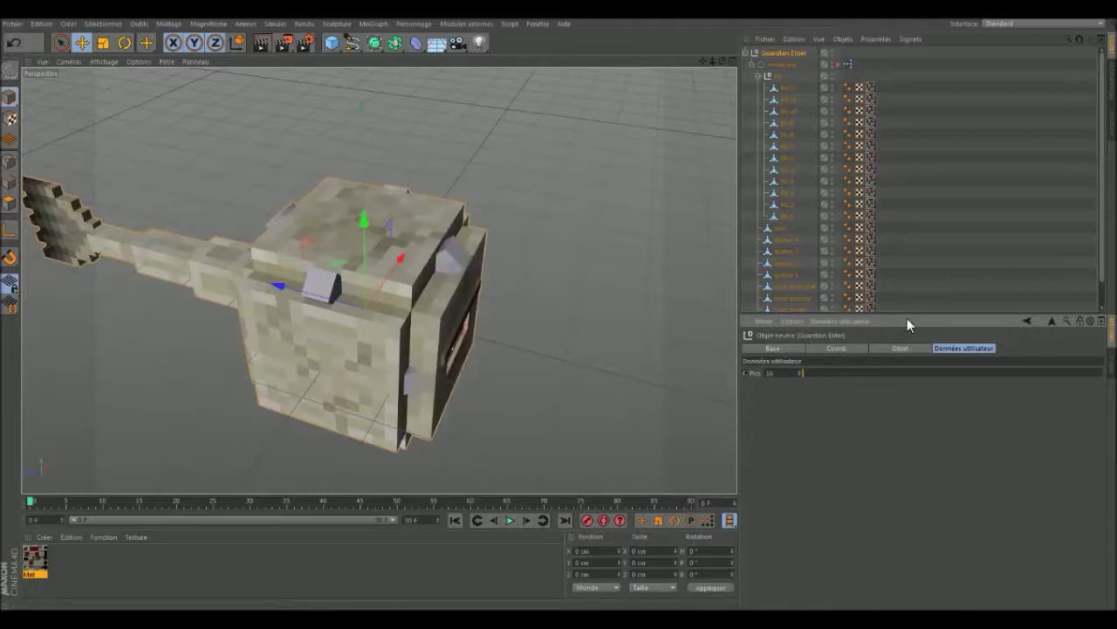
left_click(849, 324)
- Confirm in Manage User Data that Pics ranges 16–64 with default 16
left_click(854, 351)
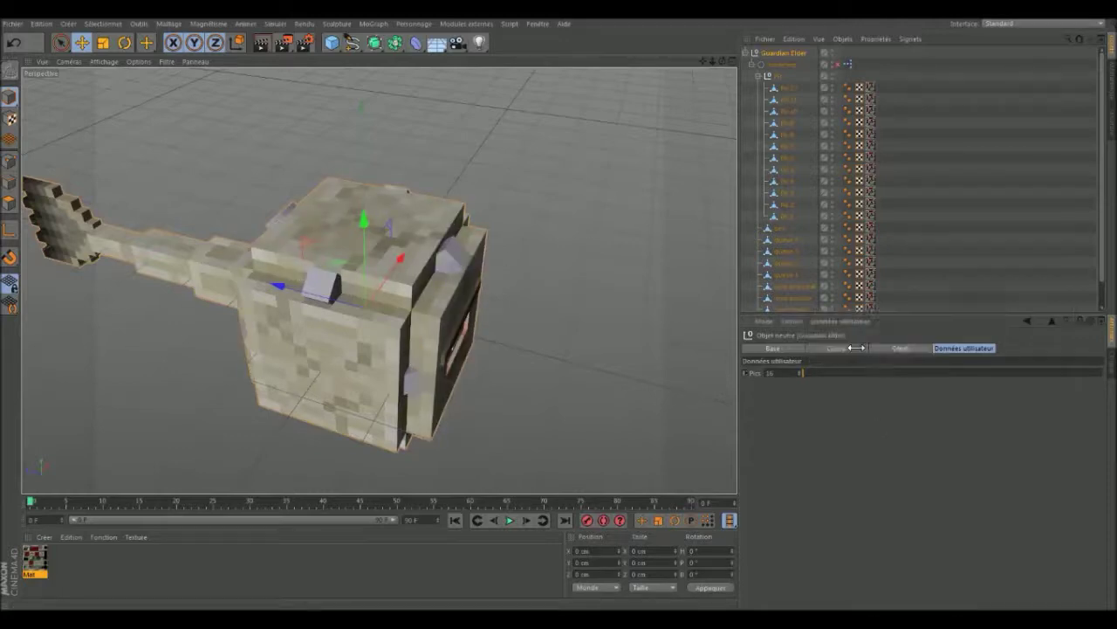
left_click(653, 224)
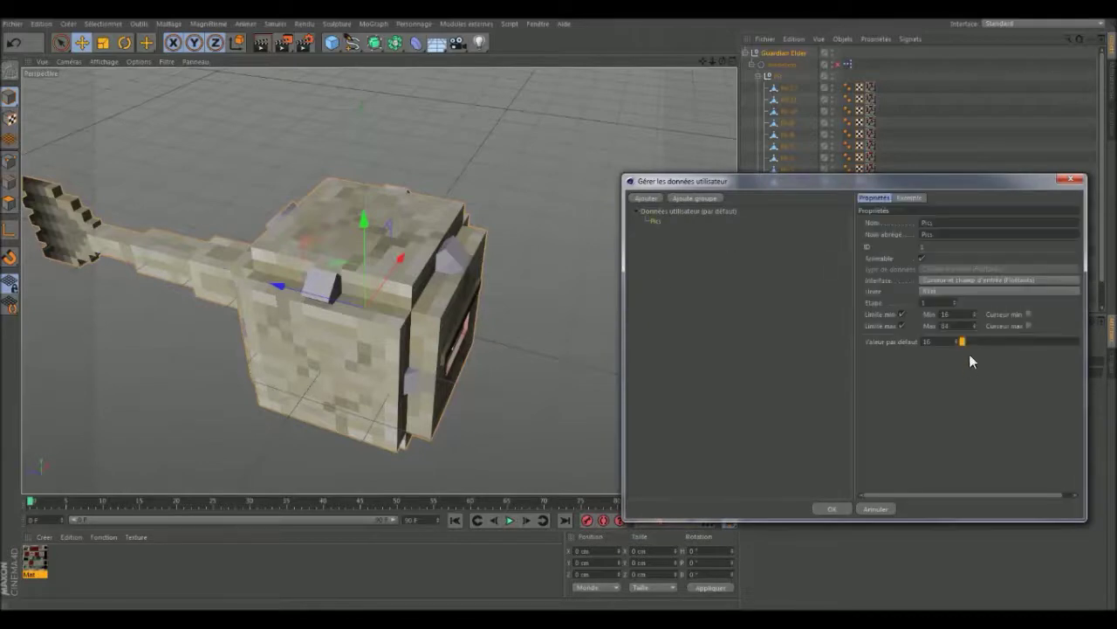
left_click(834, 508)
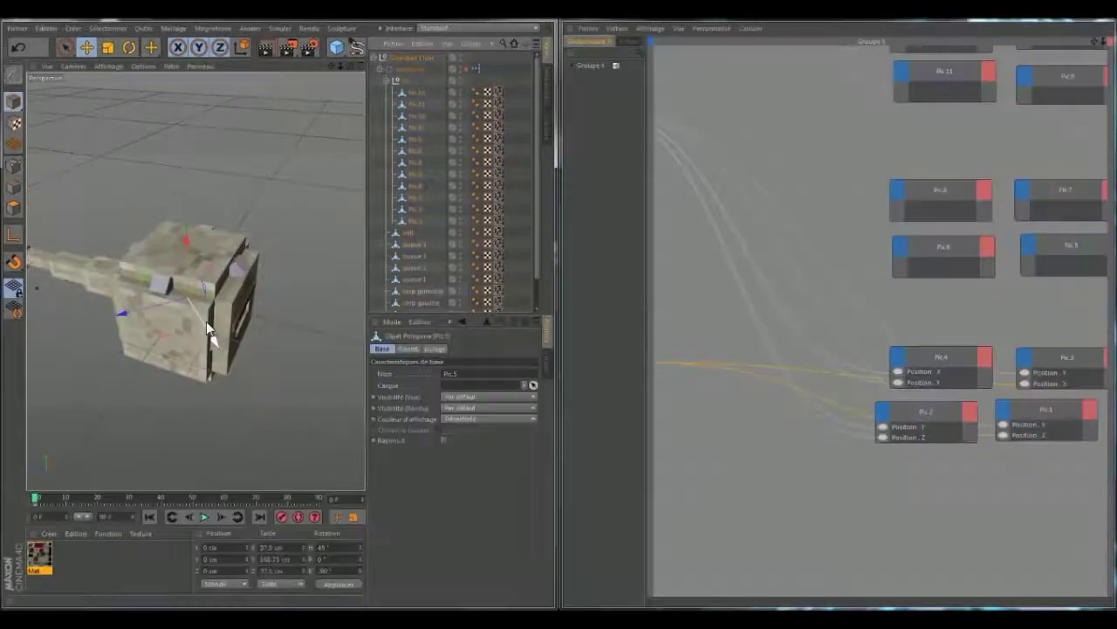
- Add position input ports to the next spike nodes from Pic.5 onward
left_click(1030, 248)
left_click(1074, 275)
left_click(897, 188)
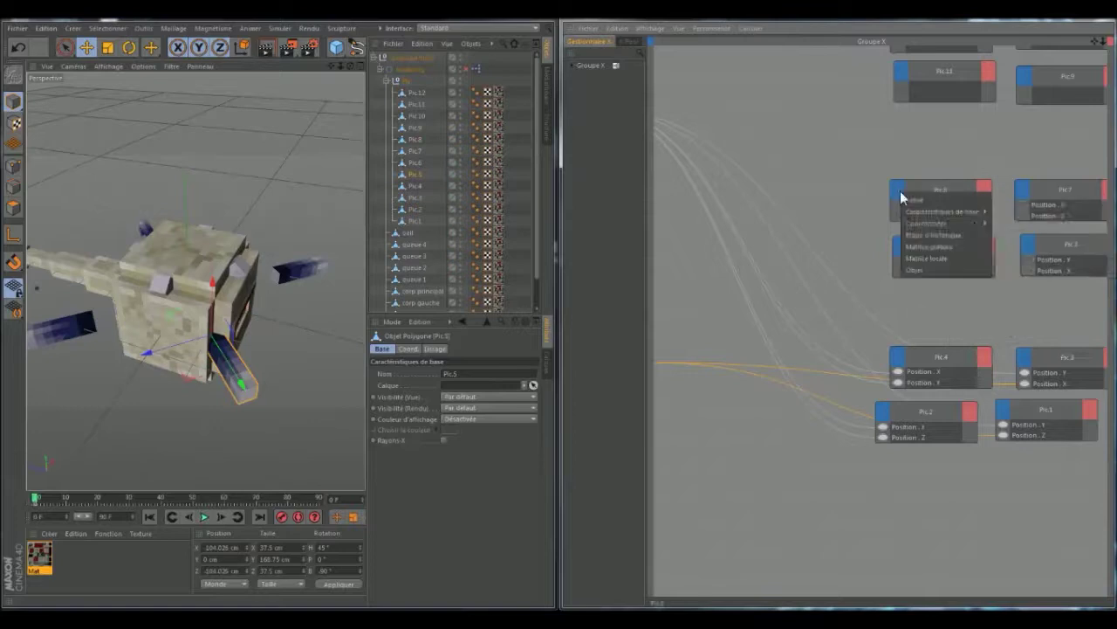
left_click(1062, 312)
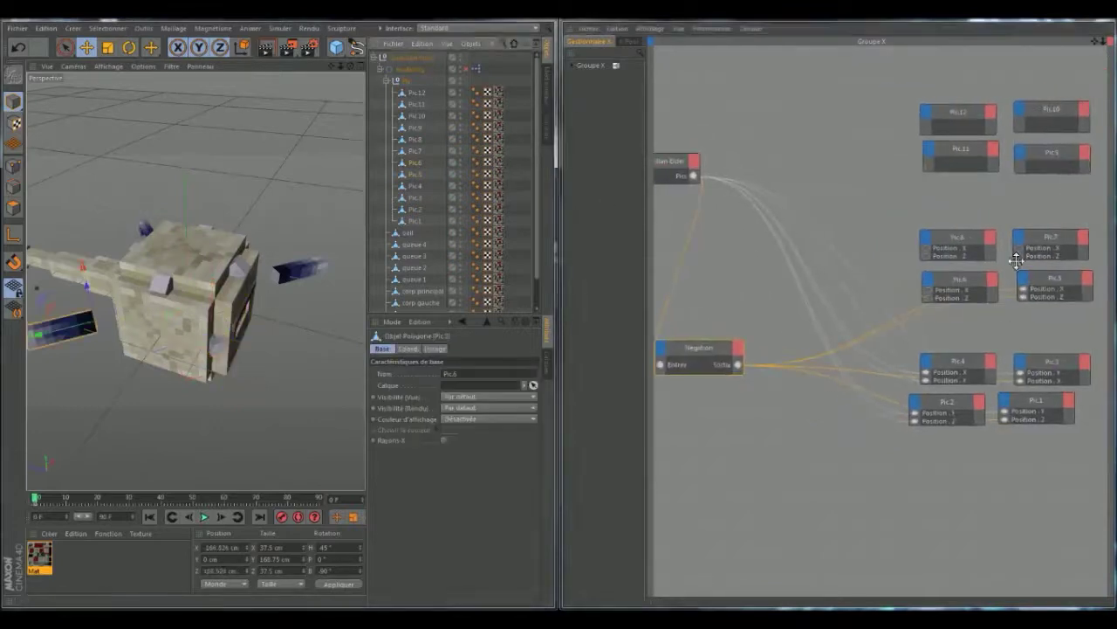
- Add position inputs to Pic.9–Pic.11 and wire them to Pics and Négation
left_click(416, 128)
left_click(1020, 152)
left_click(989, 225)
left_click(1017, 111)
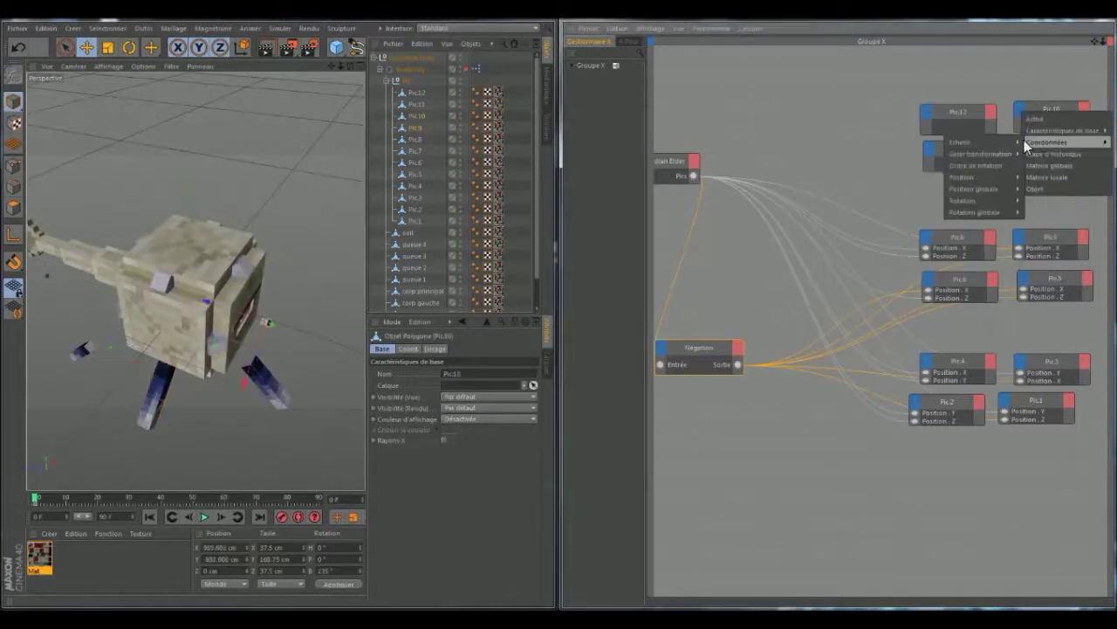
left_click(1024, 139)
left_click(927, 149)
left_click(998, 203)
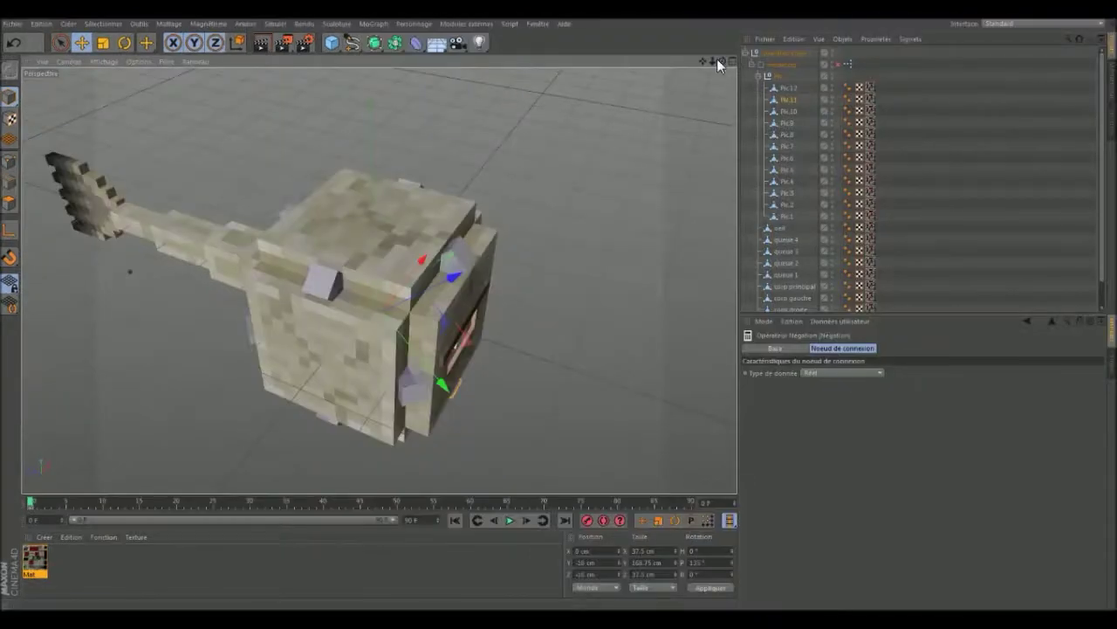
- Raise Pics to 34 to push the spikes out, inspect them, then lower it back
left_click_drag(722, 61, 733, 65)
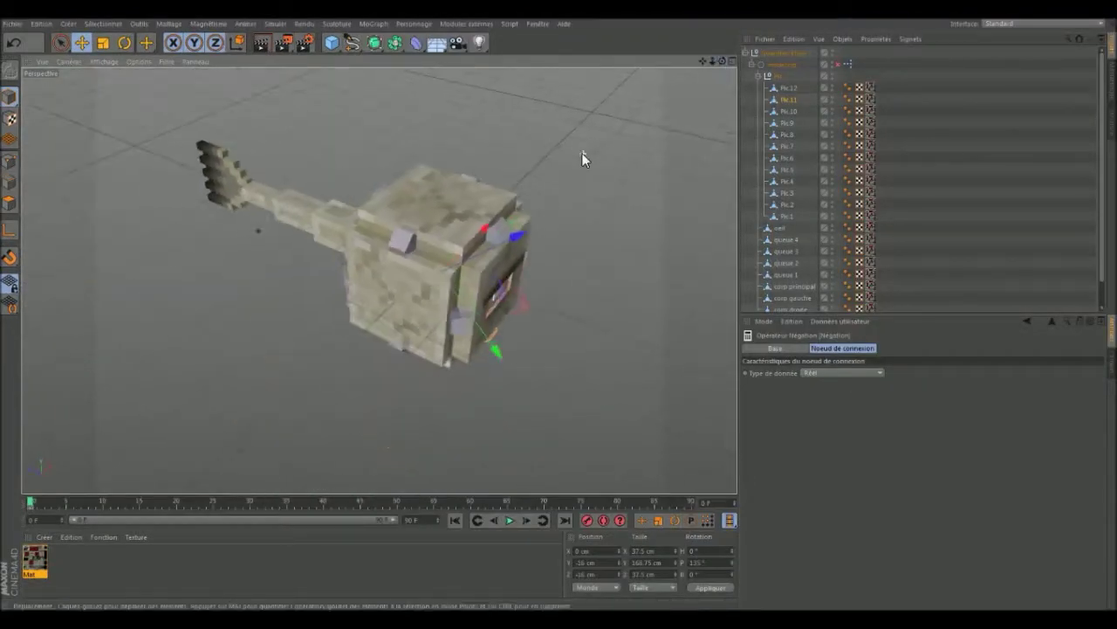
left_click_drag(726, 61, 738, 66)
left_click(780, 53)
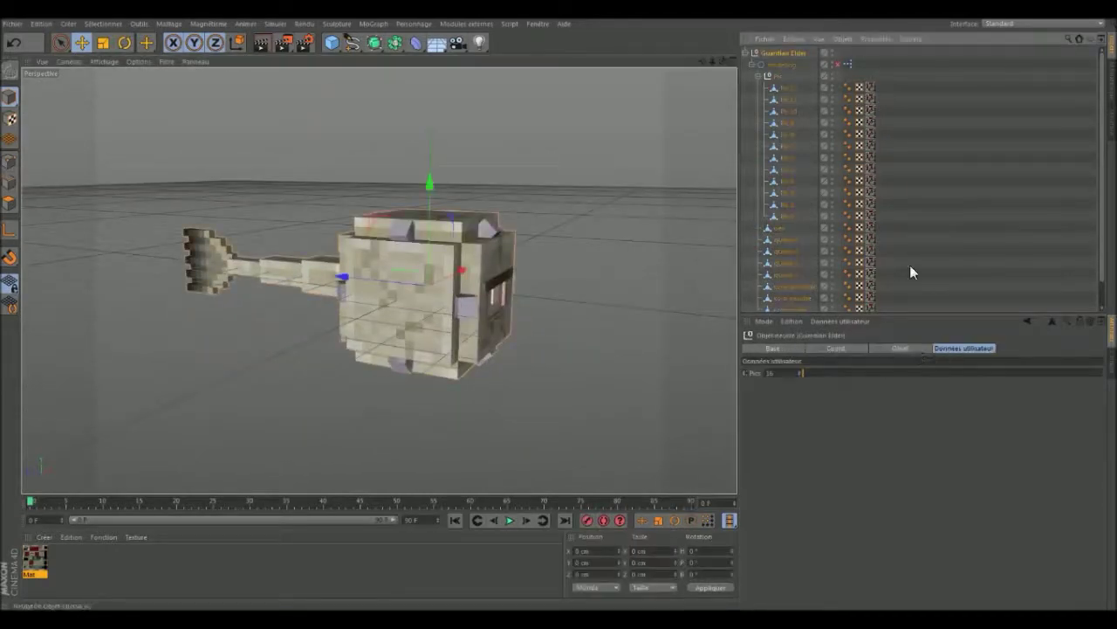
left_click_drag(806, 373, 960, 373)
left_click_drag(732, 60, 737, 66)
left_click(813, 373)
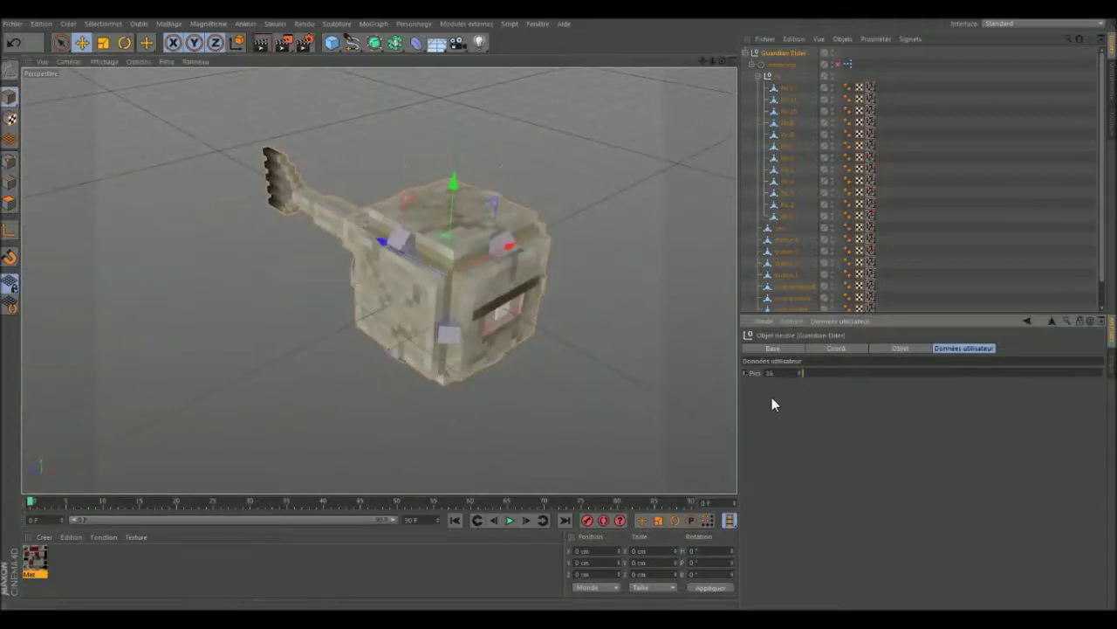
- Add a new user data entry on Guardian Elder named Oeil
left_click(852, 321)
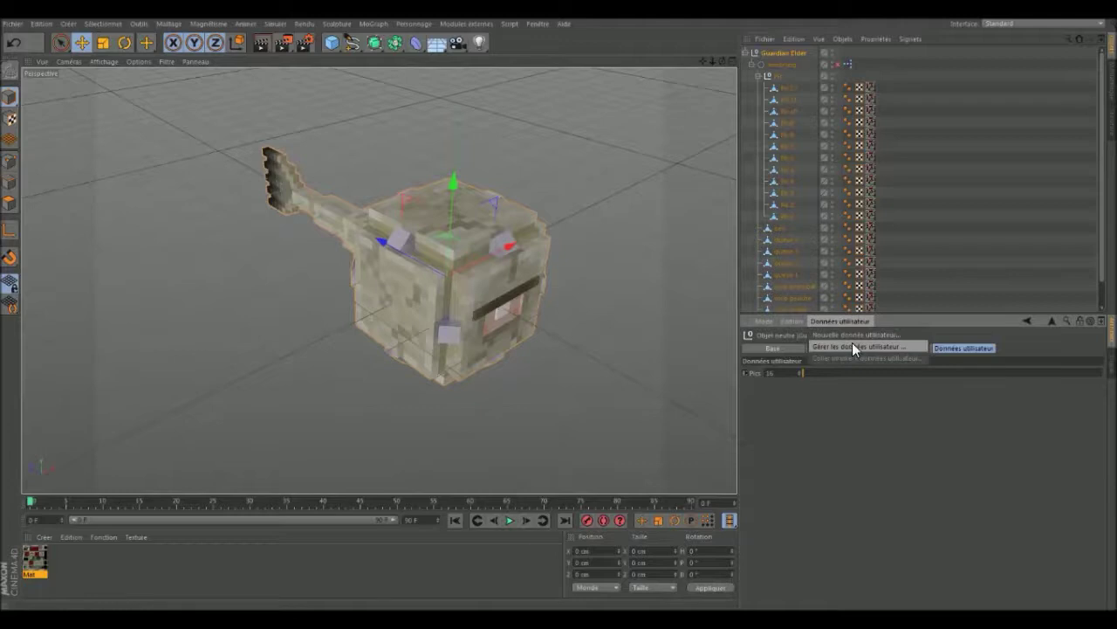
left_click(852, 346)
left_click(673, 198)
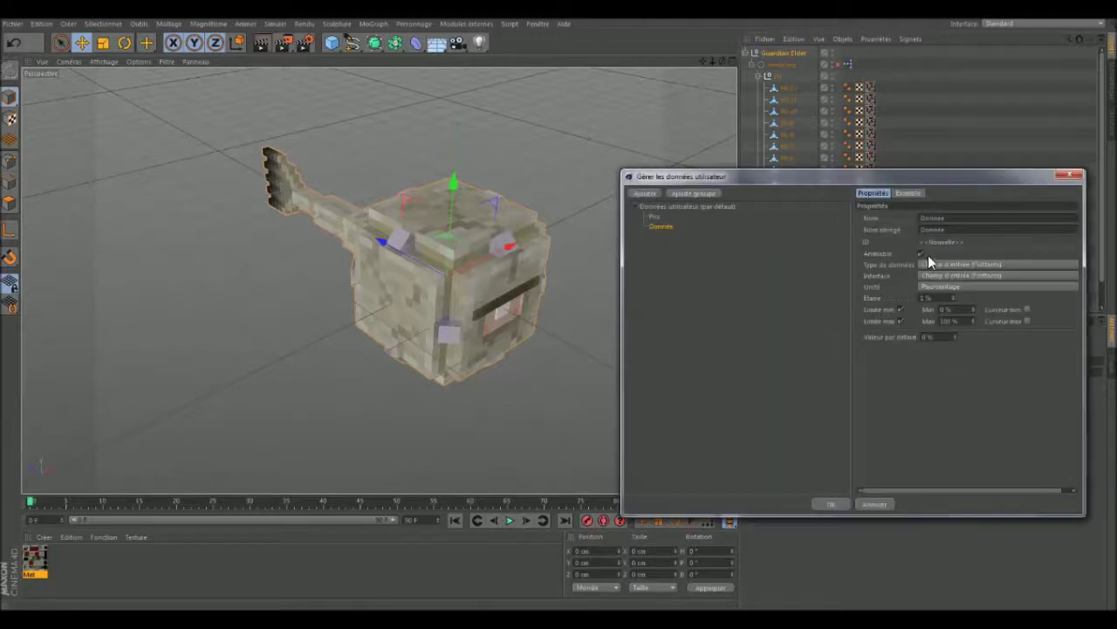
type("s")
type("Oeil")
key("Tab")
- Make Oeil a Vector with a 2D vector field interface, min -50, max 50
left_click(1000, 264)
left_click(976, 551)
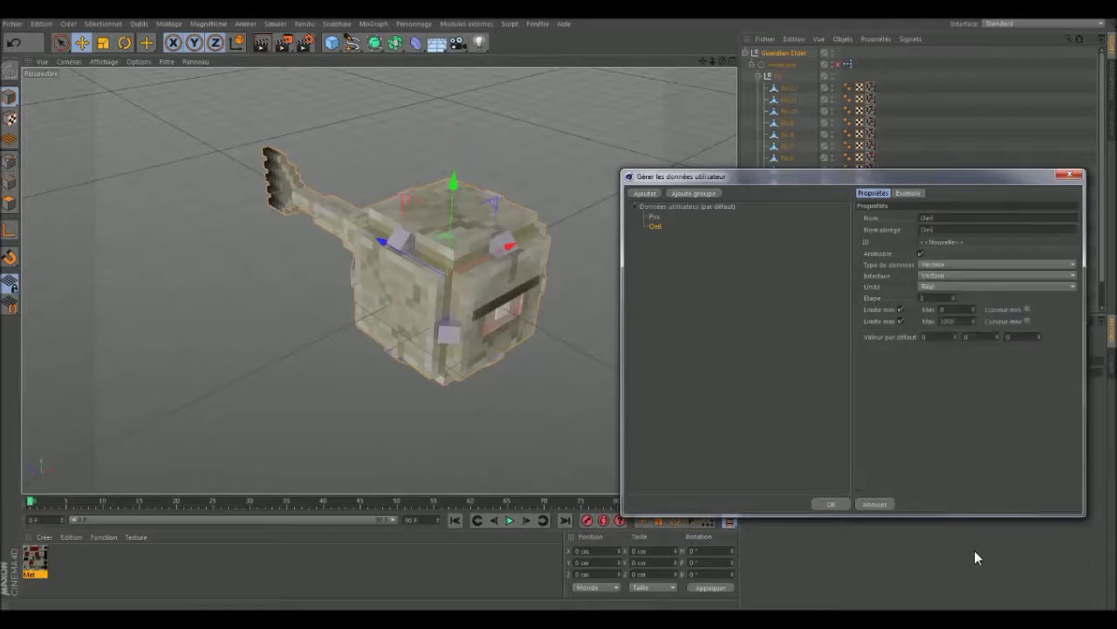
left_click(954, 276)
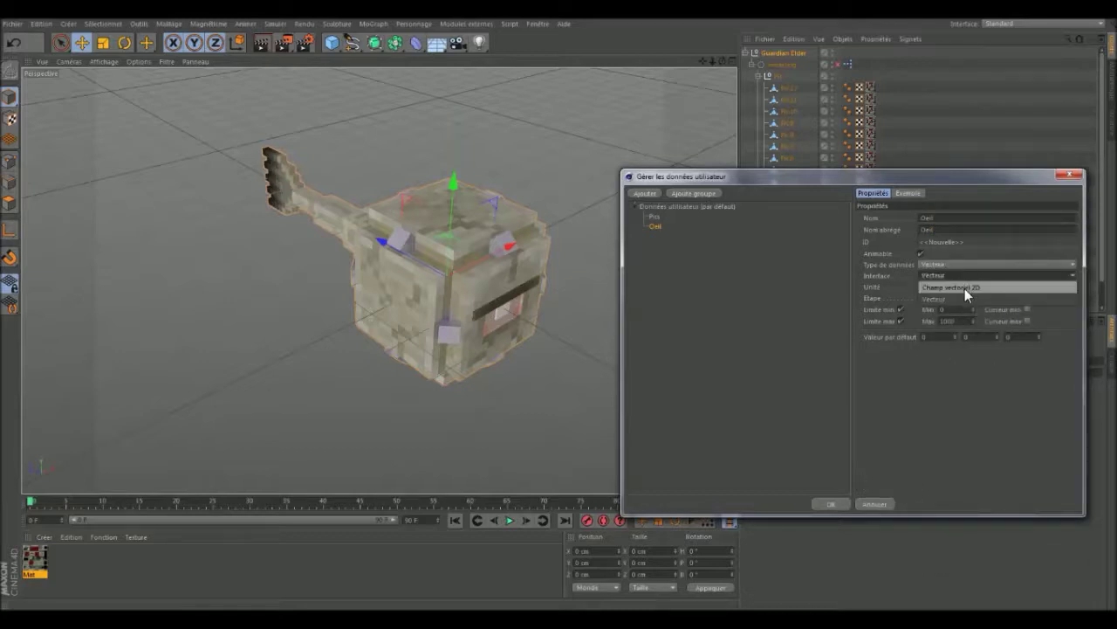
left_click(964, 289)
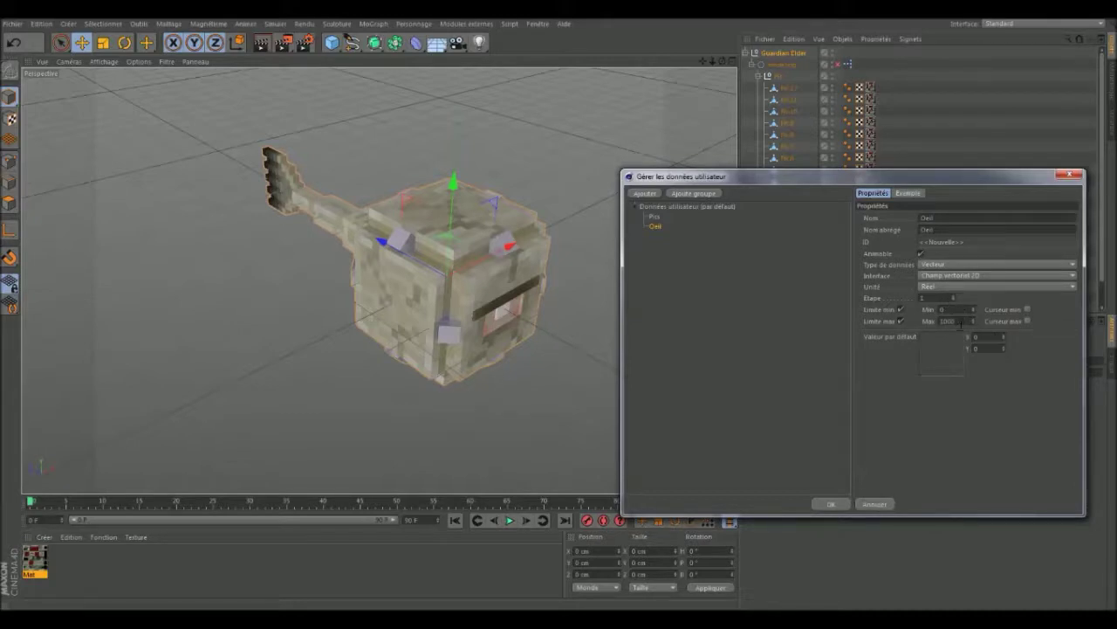
double_click(966, 323)
key("shift+Tab")
type("-50")
key("Tab")
type("50")
left_click(836, 504)
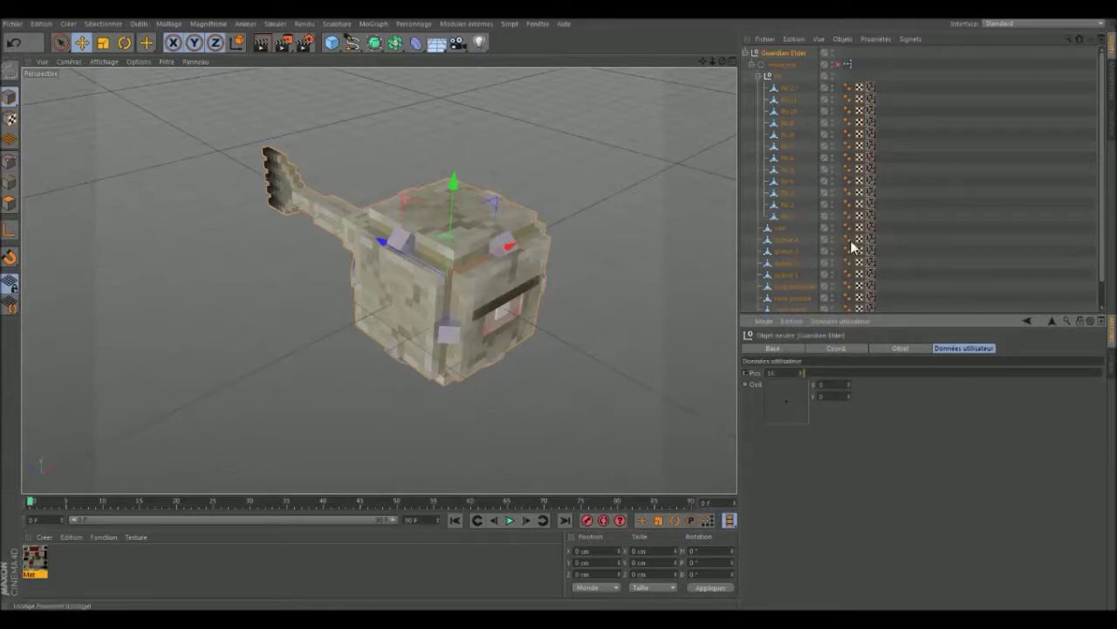
- Drag the oeil object into the XPresso graph as a node
double_click(849, 62)
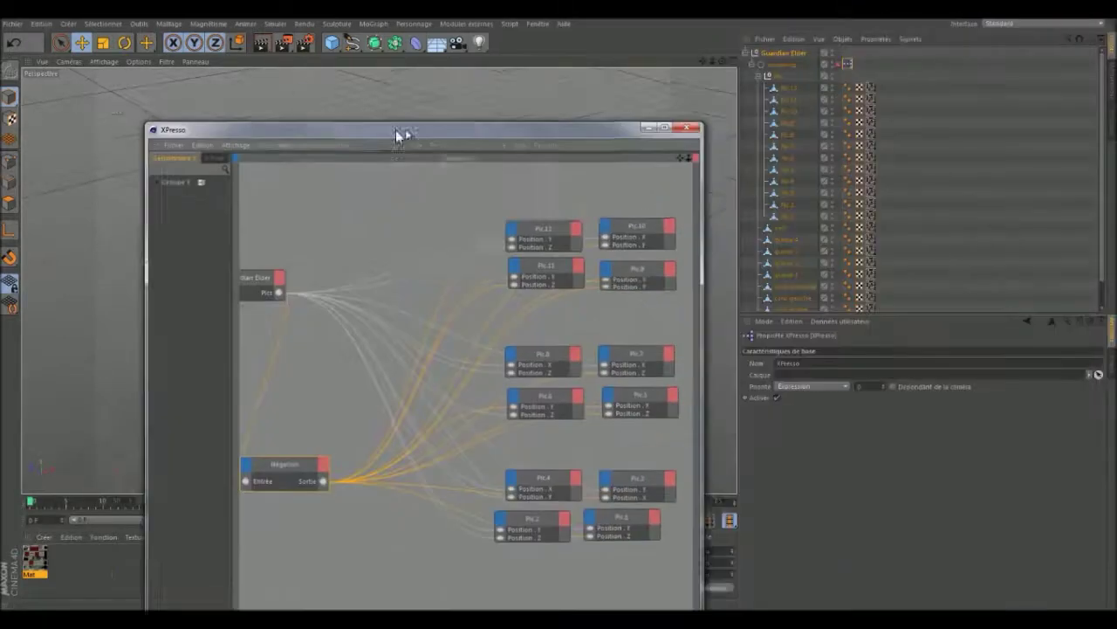
left_click_drag(396, 129, 345, 89)
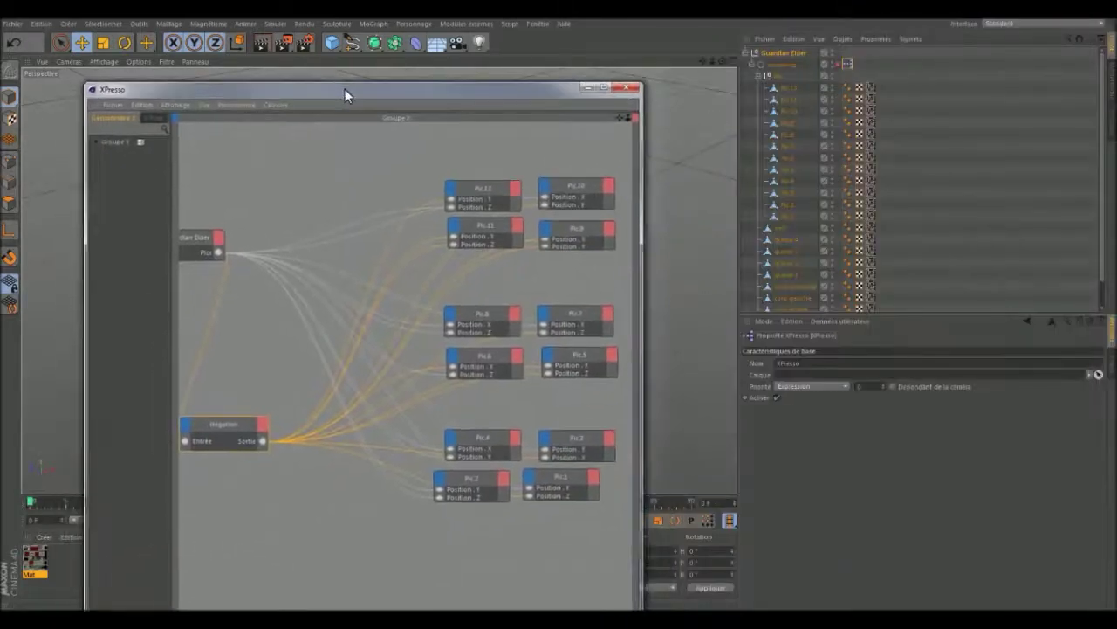
left_click_drag(634, 311, 290, 527)
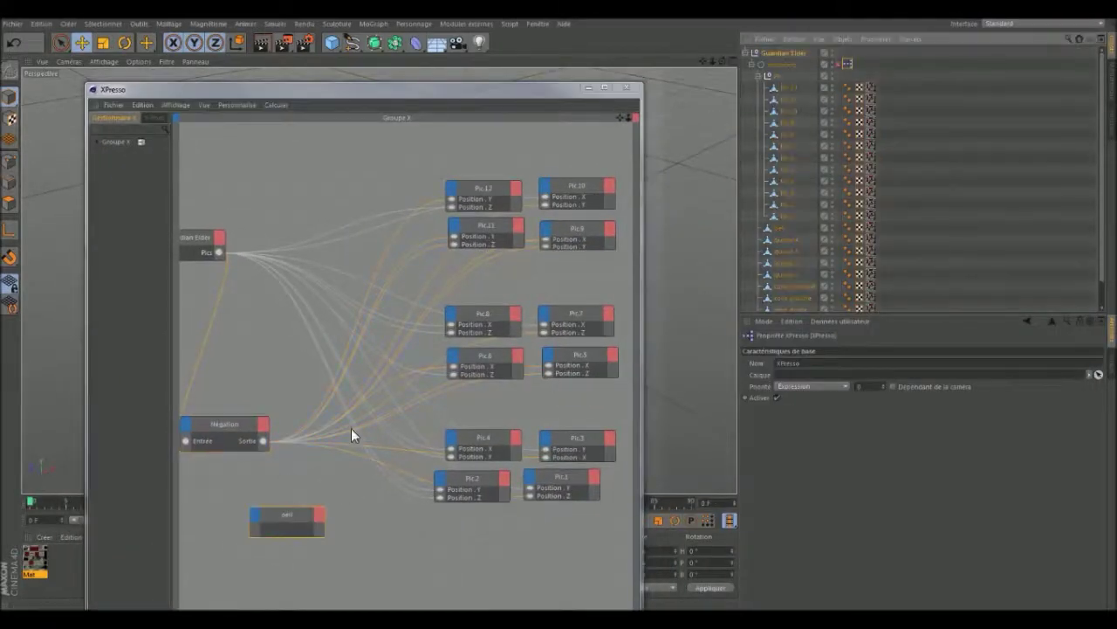
left_click_drag(619, 117, 605, 155)
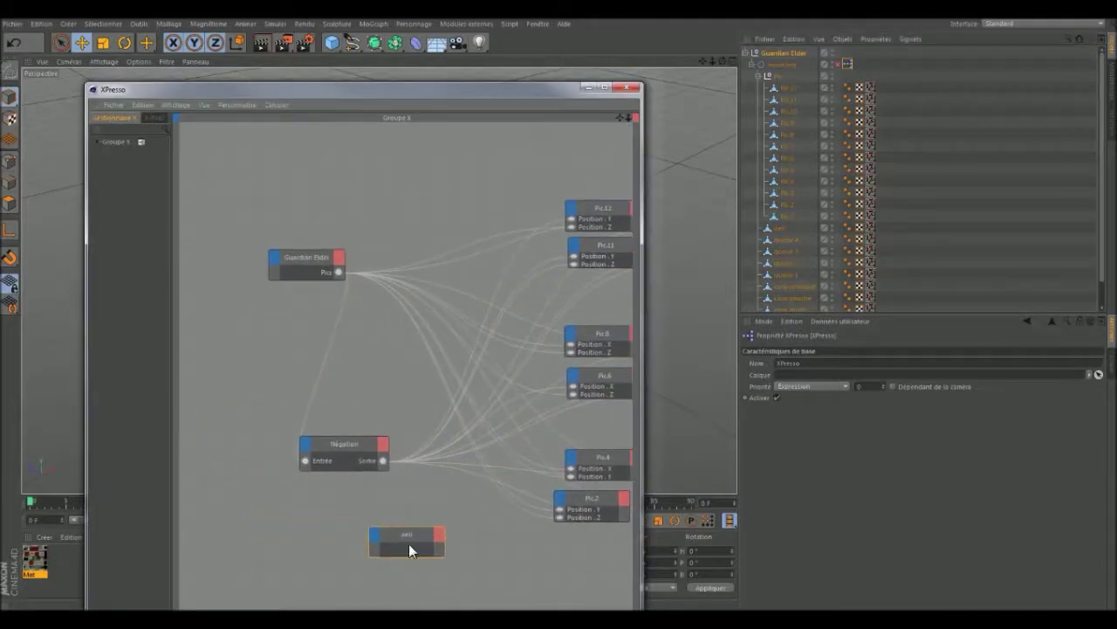
left_click_drag(408, 543, 403, 172)
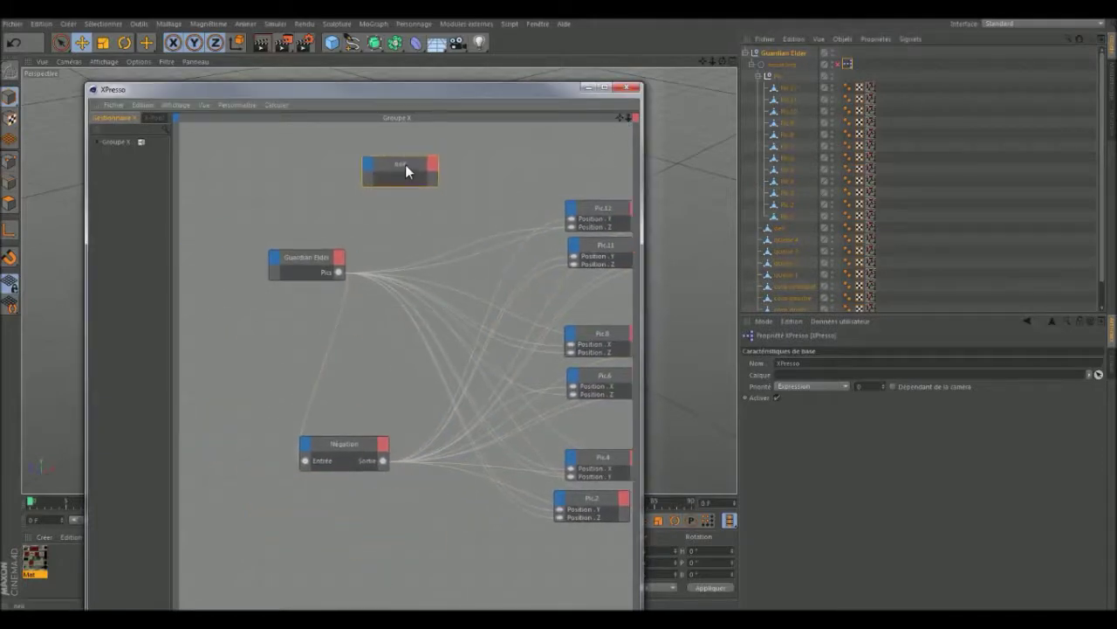
- Add Oeil X and Oeil Y output ports to the Guardian Elder node
left_click(340, 259)
mouse_move(449, 301)
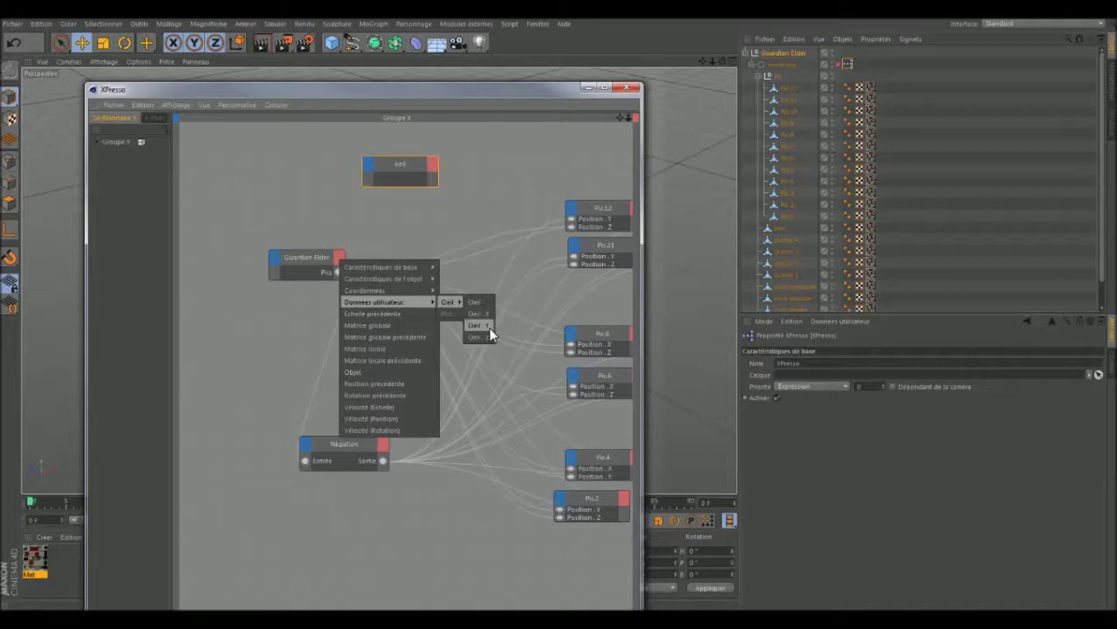
left_click(488, 320)
left_click(340, 259)
mouse_move(375, 302)
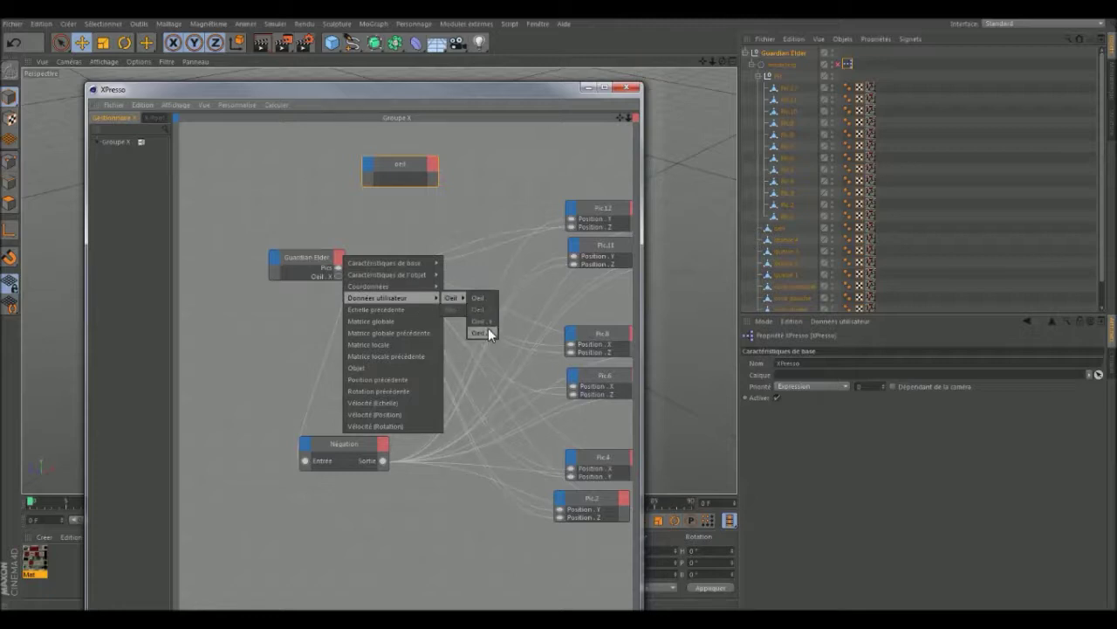
left_click(488, 332)
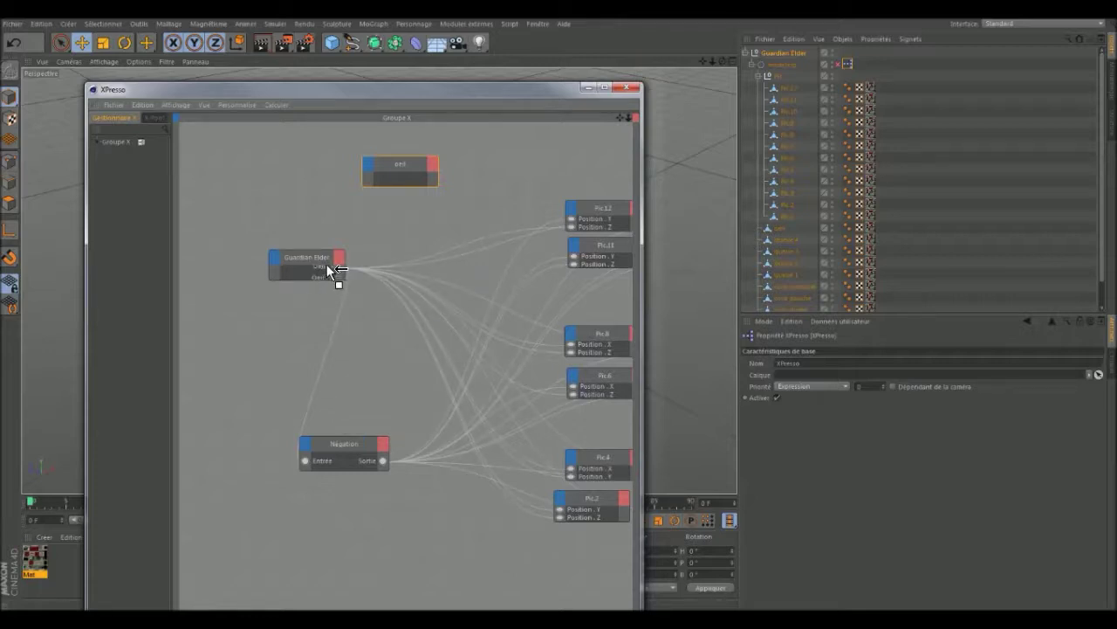
mouse_move(313, 277)
left_mouse_down()
mouse_move(318, 237)
mouse_move(319, 260)
left_mouse_up()
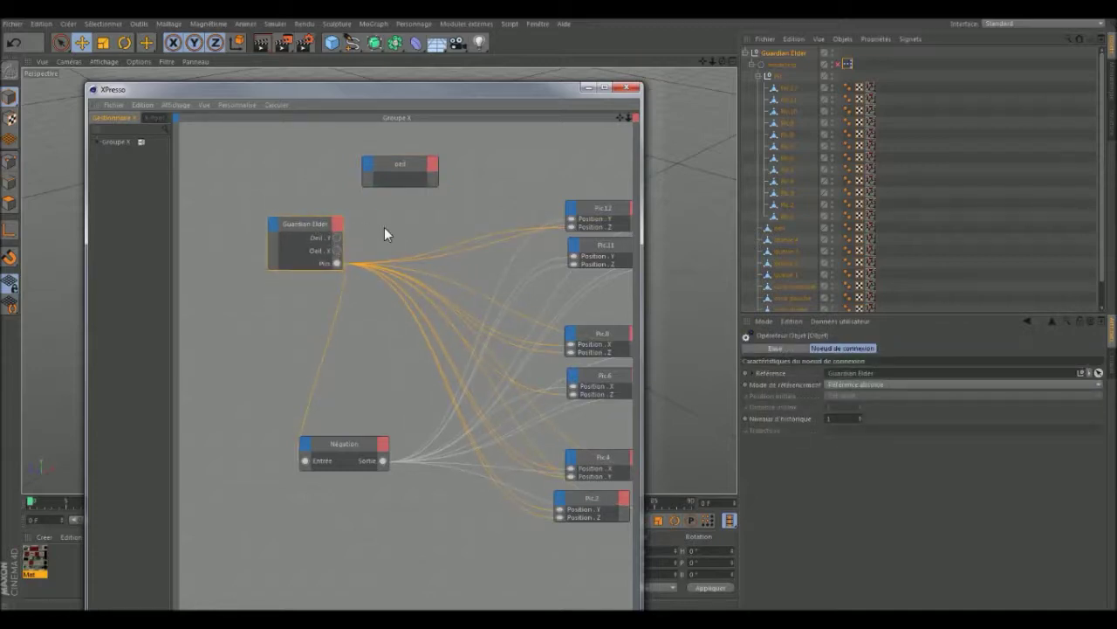
- Give oeil Position X and Y inputs and connect them to Oeil X and Y
left_click_drag(397, 175, 419, 174)
left_click(394, 167)
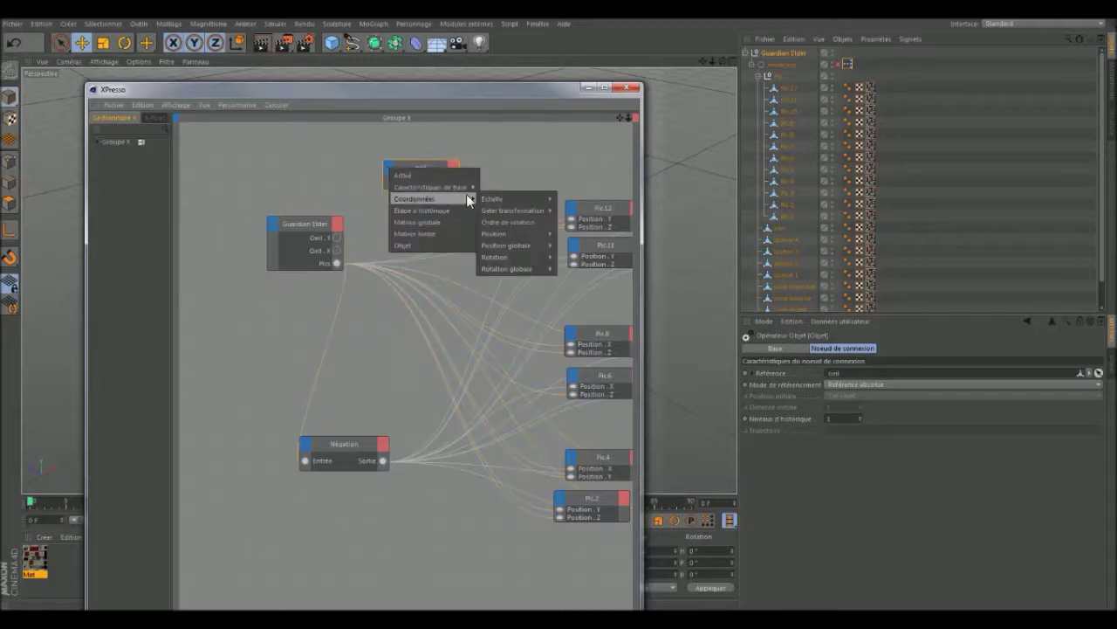
mouse_move(515, 234)
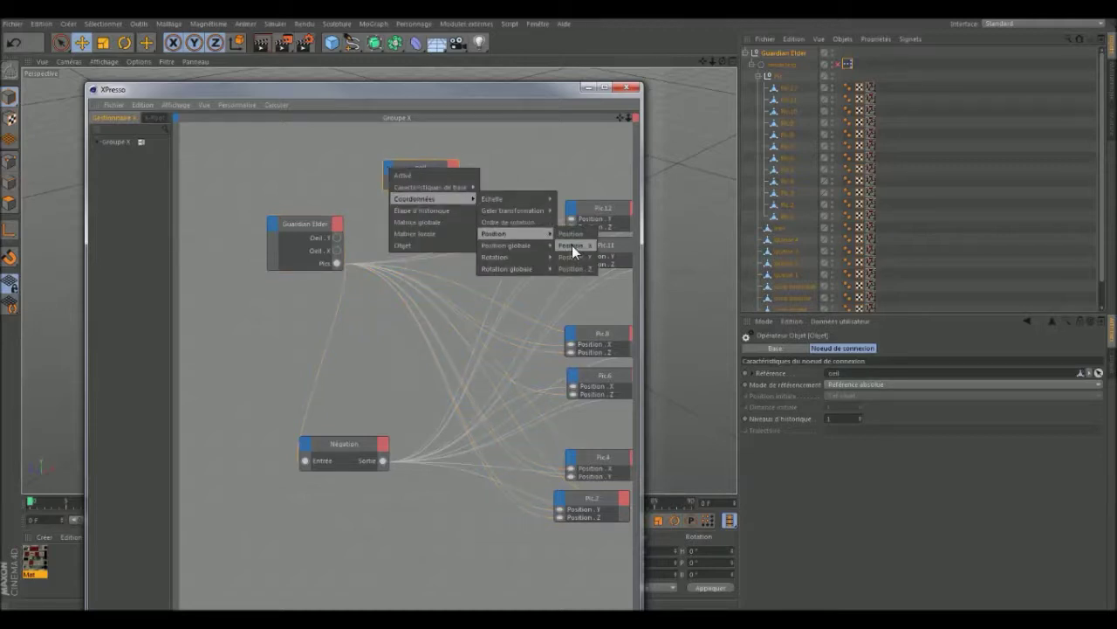
left_click(572, 245)
mouse_move(415, 199)
left_click(391, 166)
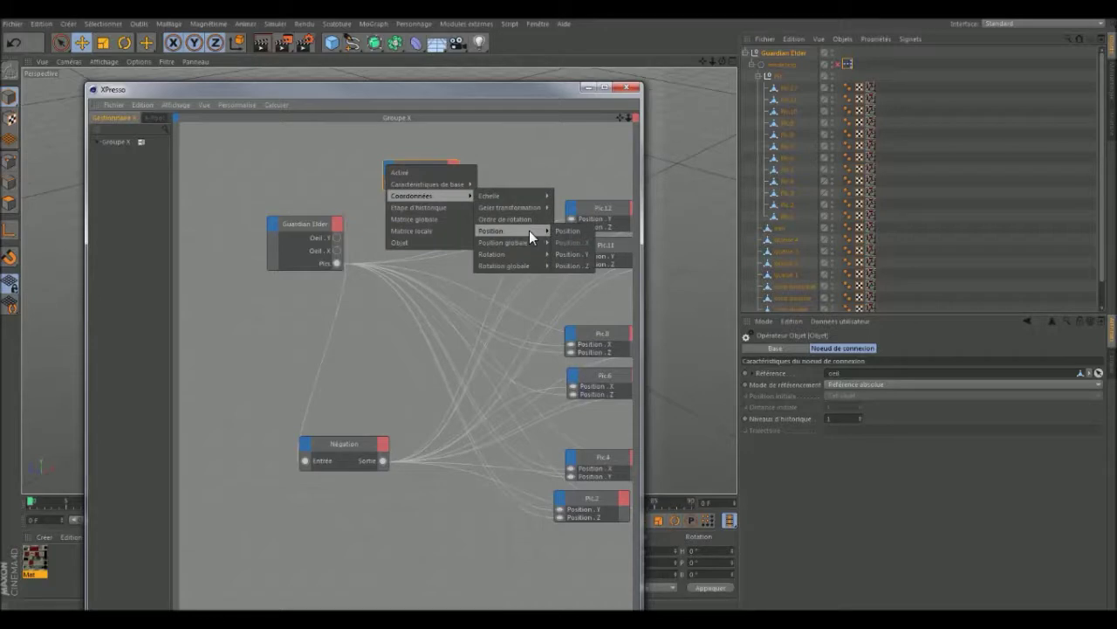
left_click(572, 253)
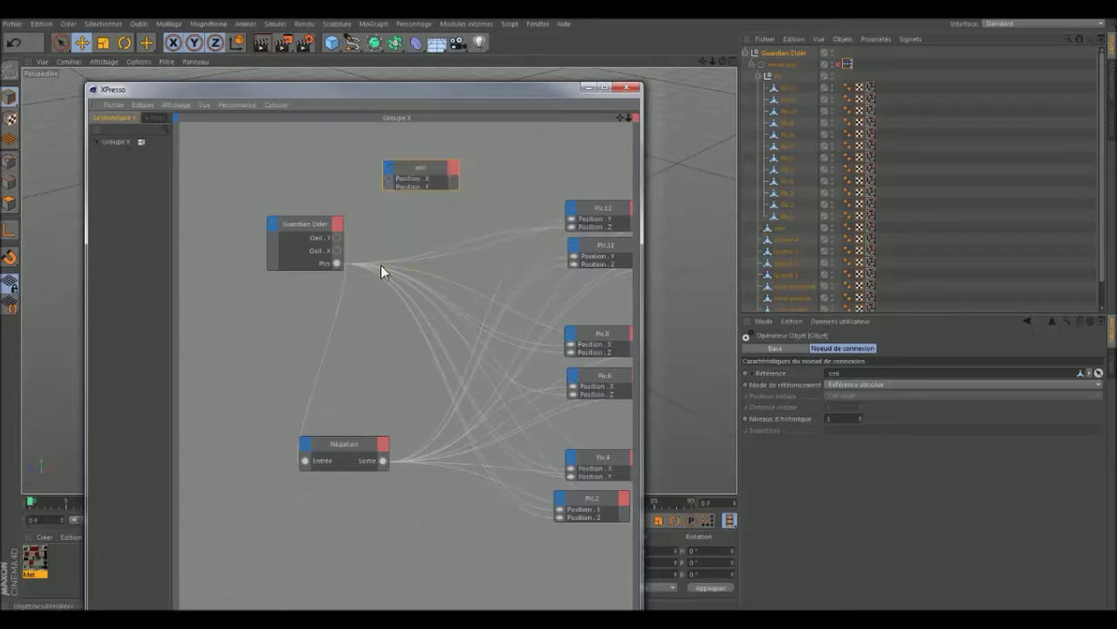
left_click_drag(415, 192, 418, 215)
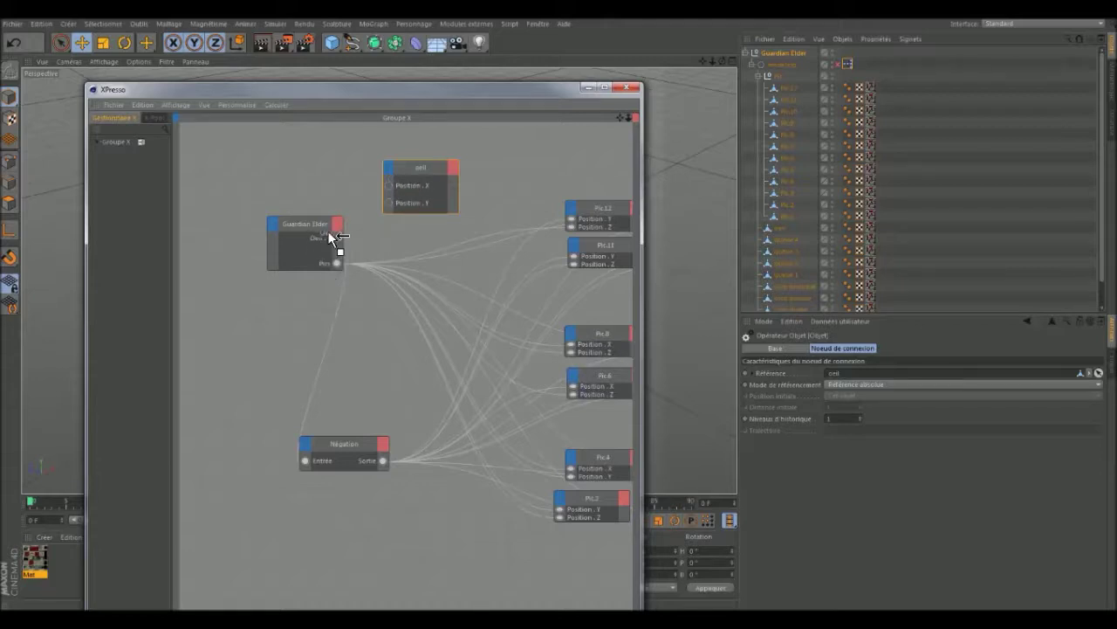
left_click_drag(389, 202, 386, 184)
left_click_drag(336, 251, 388, 203)
left_click(626, 88)
- Drag inside Guardian Elder's Oeil pad to slide the white eye around the face
left_click_drag(721, 60, 751, 65)
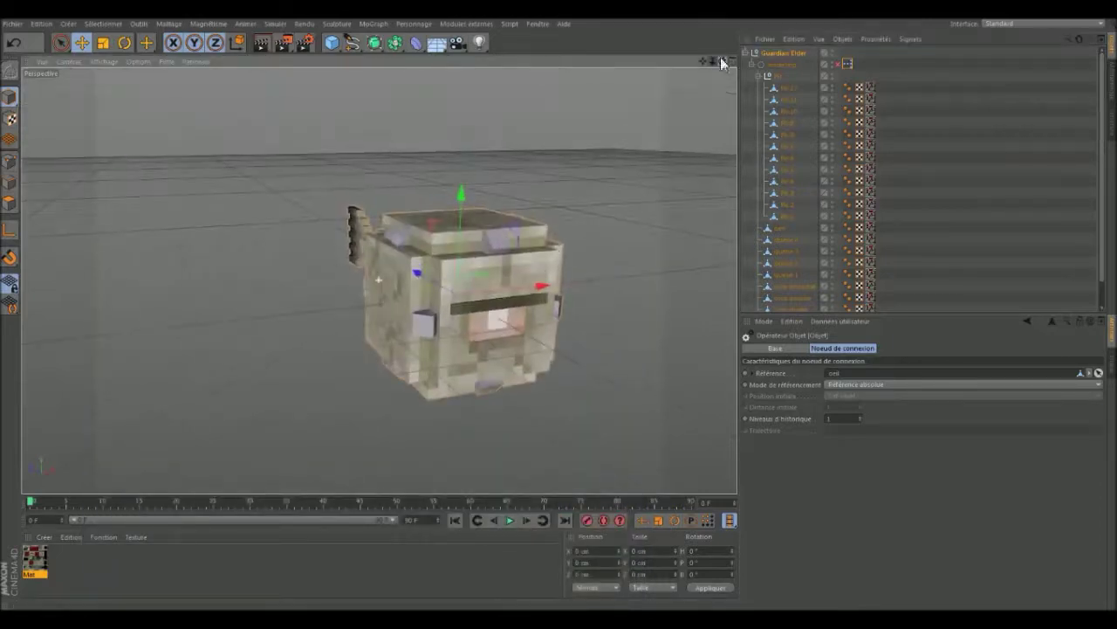
left_click(785, 53)
scroll(616, 331, "up", 5)
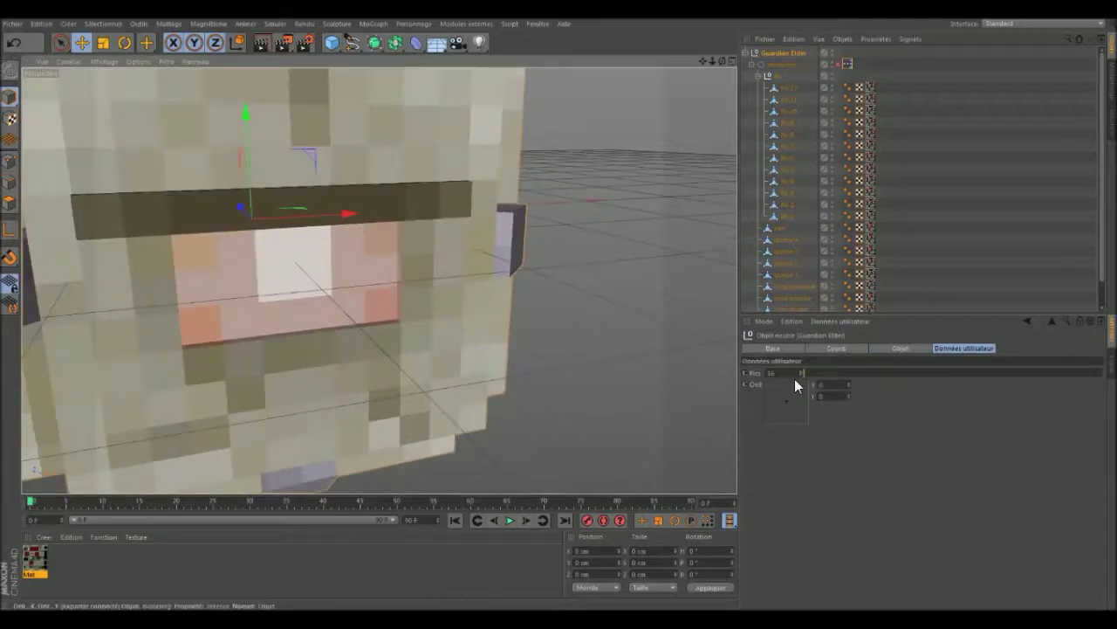
mouse_move(786, 399)
left_mouse_down()
mouse_move(753, 413)
mouse_move(732, 390)
mouse_move(729, 405)
mouse_move(841, 403)
mouse_move(773, 407)
mouse_move(768, 396)
mouse_move(791, 411)
mouse_move(782, 405)
mouse_move(783, 435)
mouse_move(820, 443)
mouse_move(798, 433)
mouse_move(794, 405)
mouse_move(720, 454)
mouse_move(778, 412)
left_mouse_up()
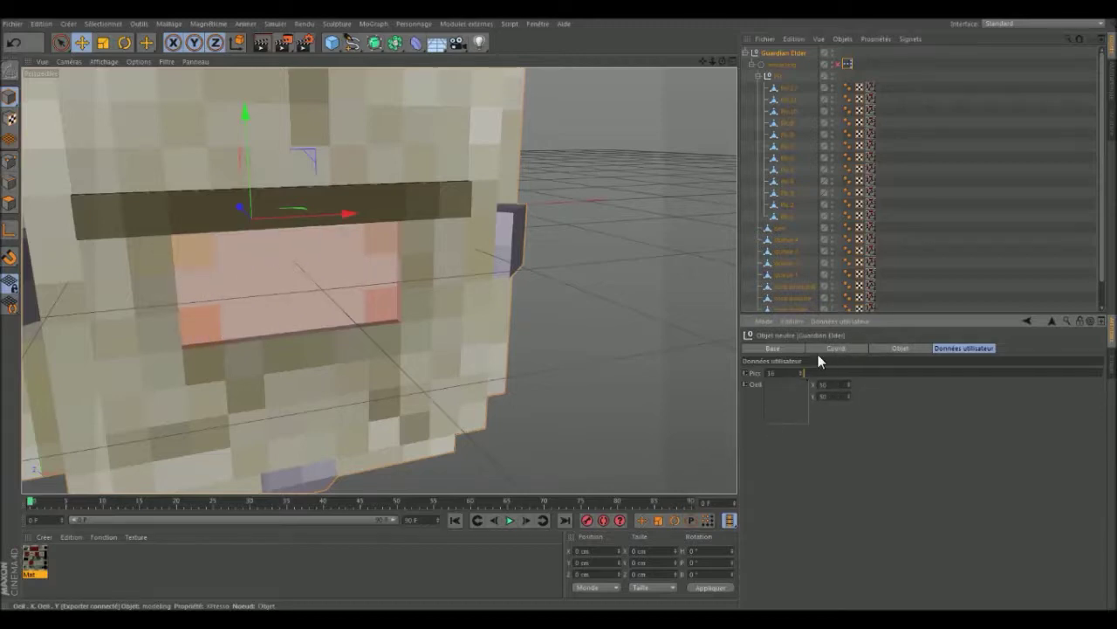
mouse_move(803, 393)
left_mouse_down()
mouse_move(770, 412)
mouse_move(796, 419)
mouse_move(763, 430)
mouse_move(802, 399)
mouse_move(788, 410)
mouse_move(805, 412)
left_mouse_up()
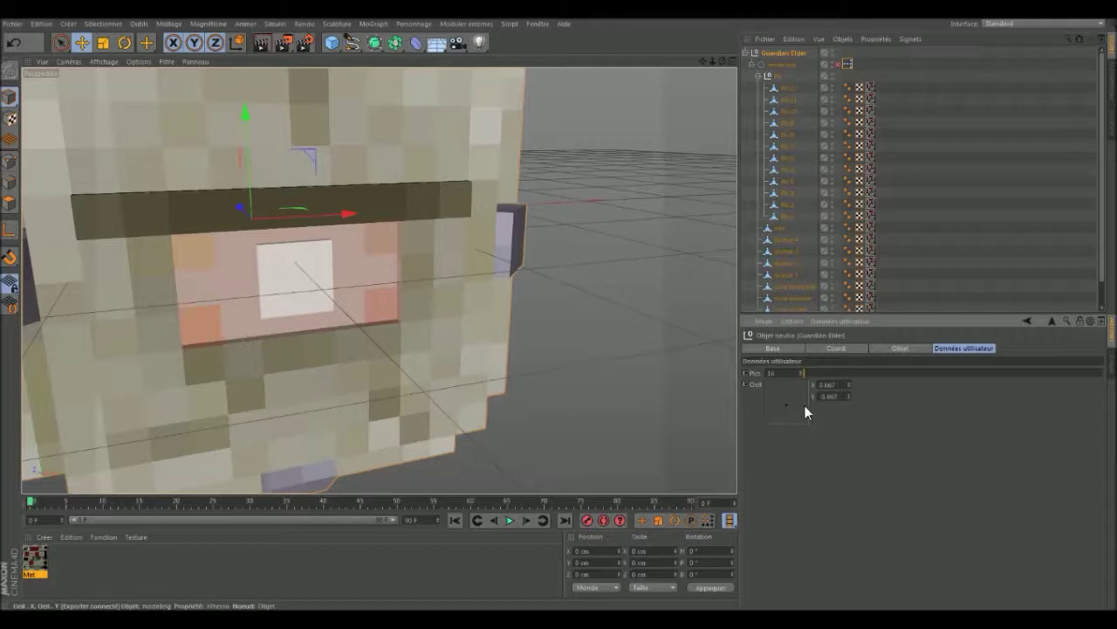
- Reset the Oeil eye offset to 0 so the eye sits centred
double_click(827, 385)
type("0")
key("Return")
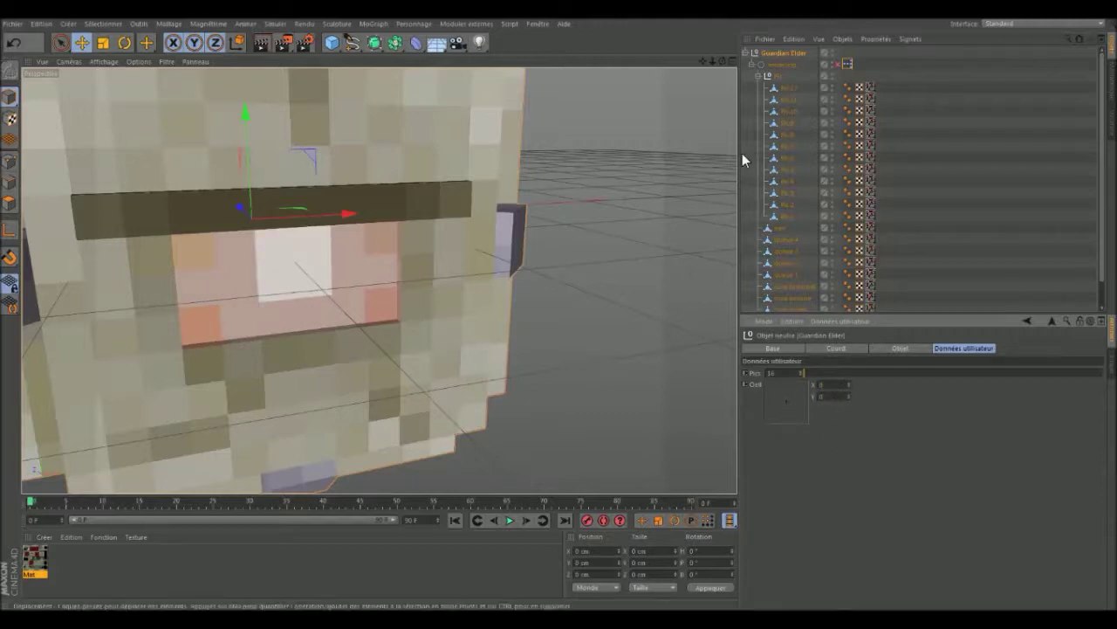
mouse_move(712, 62)
left_mouse_down()
mouse_move(690, 66)
mouse_move(681, 87)
mouse_move(640, 92)
left_mouse_up()
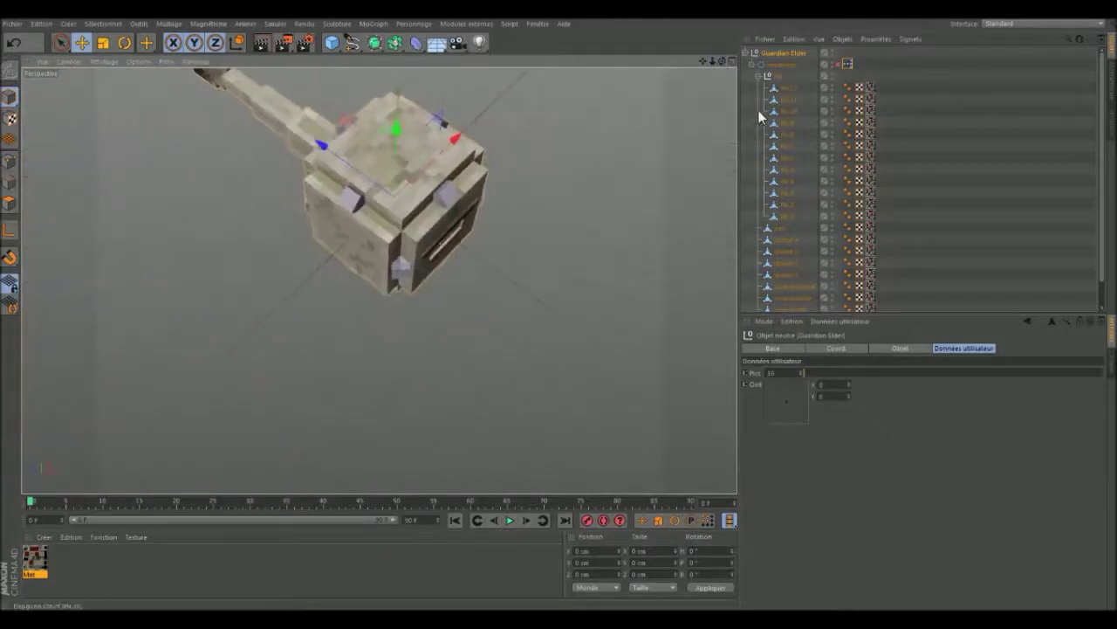
- Collapse the hierarchy and zoom out in the maximized Top view
left_click(758, 77)
left_click(750, 65)
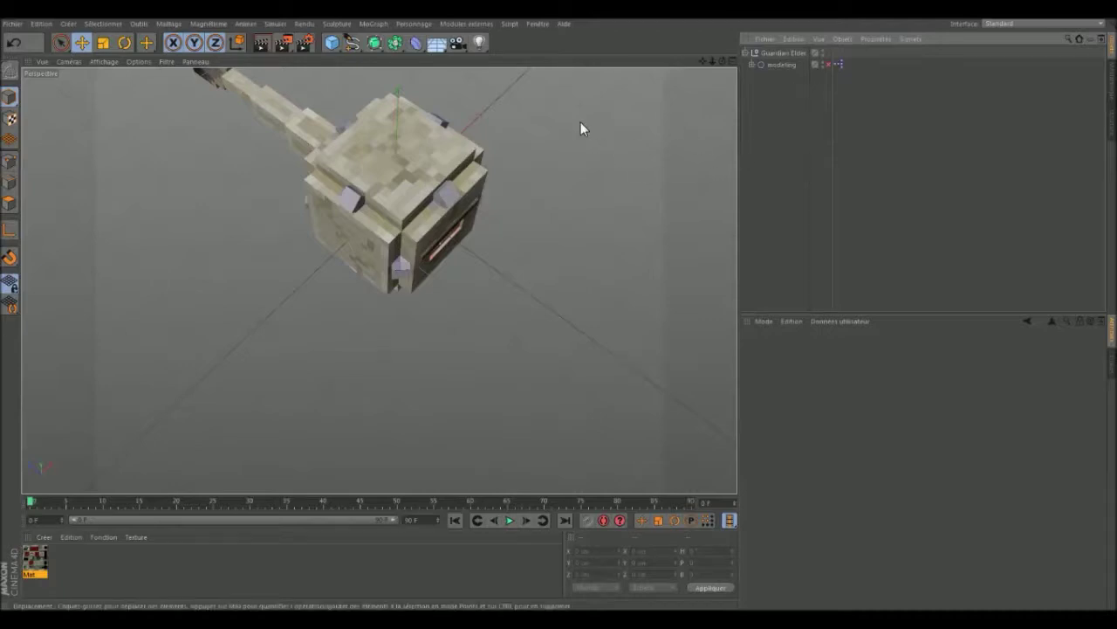
middle_click(623, 150)
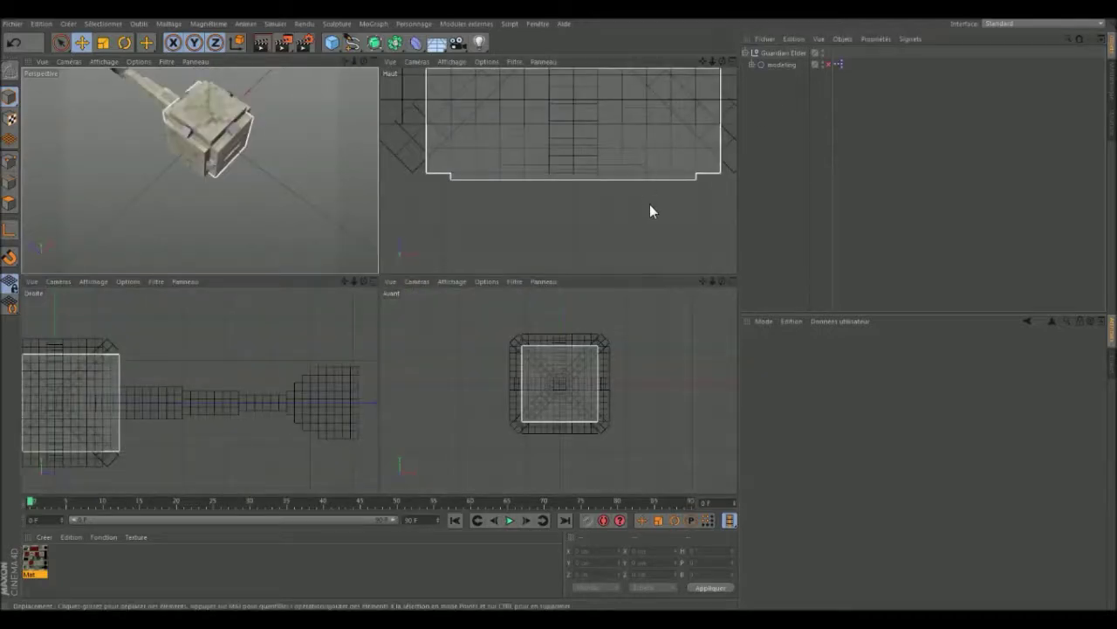
middle_click(506, 244)
scroll(476, 384, "down", 3)
scroll(471, 409, "down", 2)
scroll(471, 412, "down", 2)
scroll(481, 408, "down", 1)
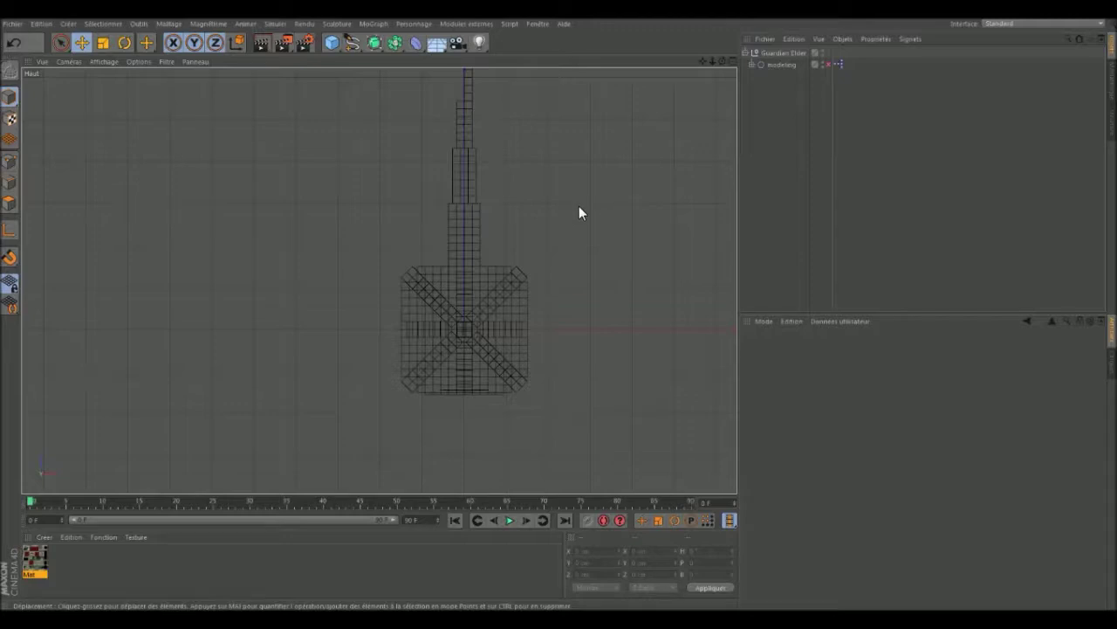
scroll(529, 260, "down", 2)
scroll(529, 267, "down", 1)
- Maximize the Perspective view and orbit in close to the tail tip
middle_click(541, 272)
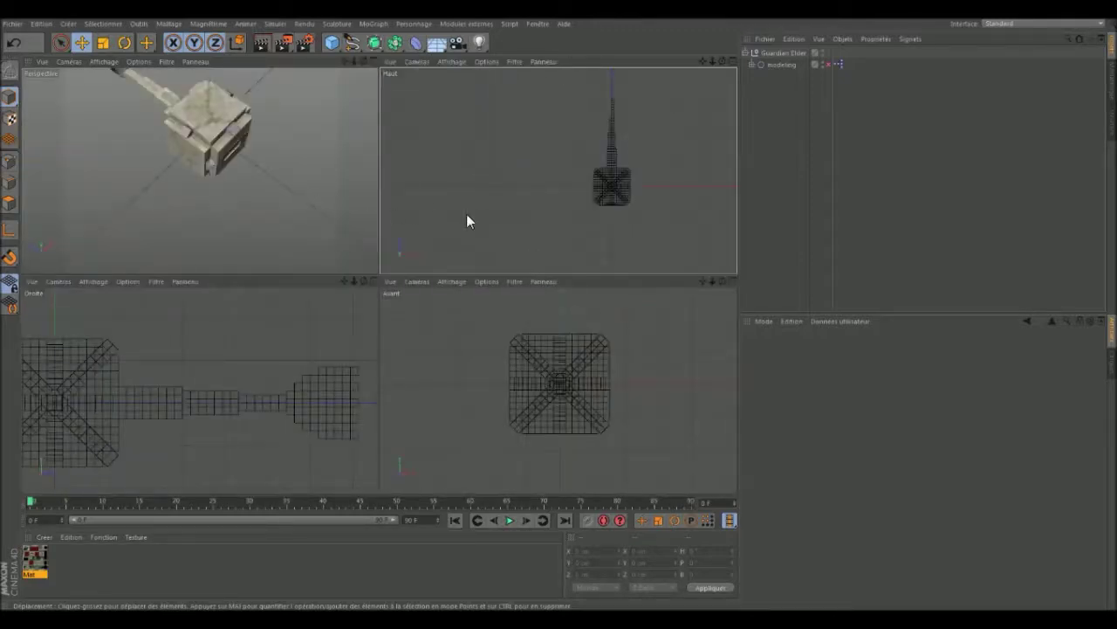
middle_click(286, 223)
mouse_move(227, 215)
left_mouse_down("alt")
mouse_move(212, 248)
mouse_move(192, 115)
left_mouse_up("alt")
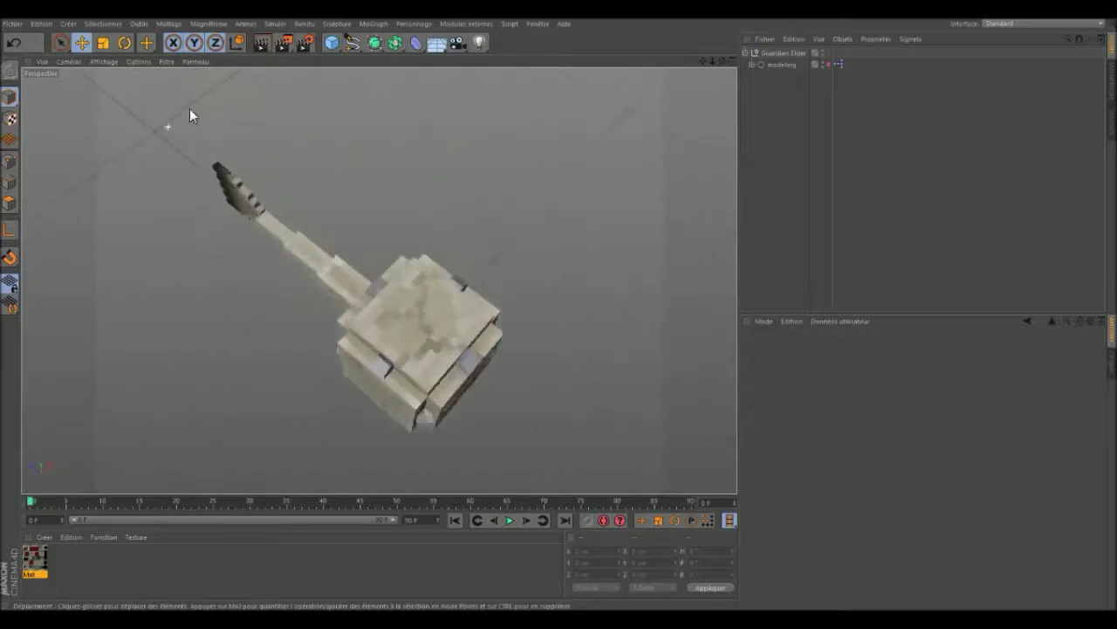
scroll(225, 211, "up", 5)
- Return the tail tip piece queue 4 to Position X 0
left_click_drag(225, 210, 251, 217, "alt")
left_click(253, 218)
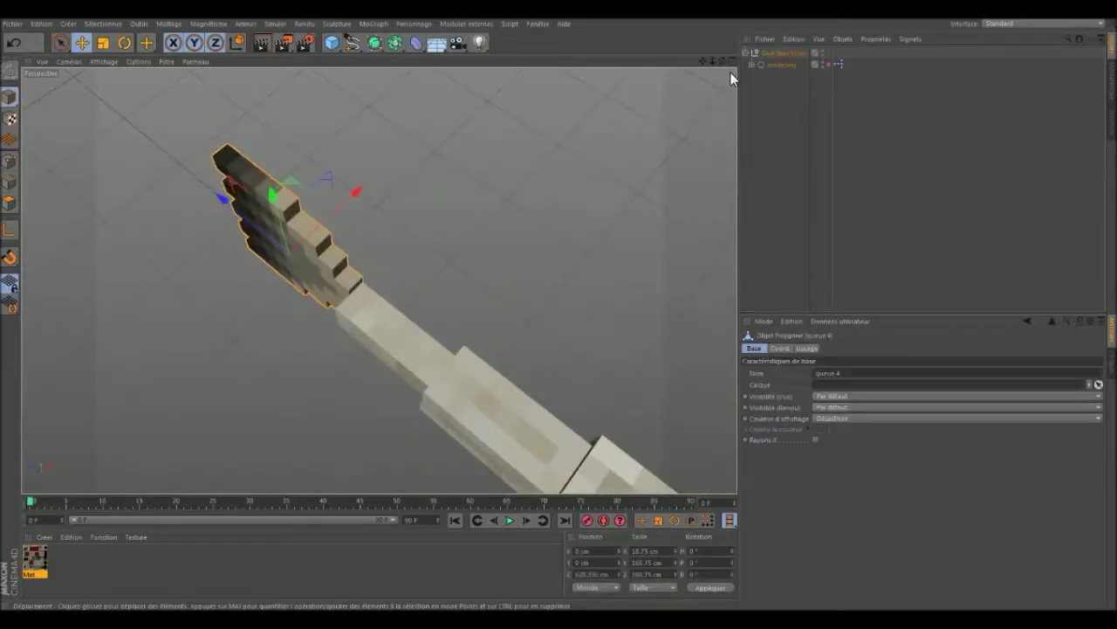
left_click(752, 65)
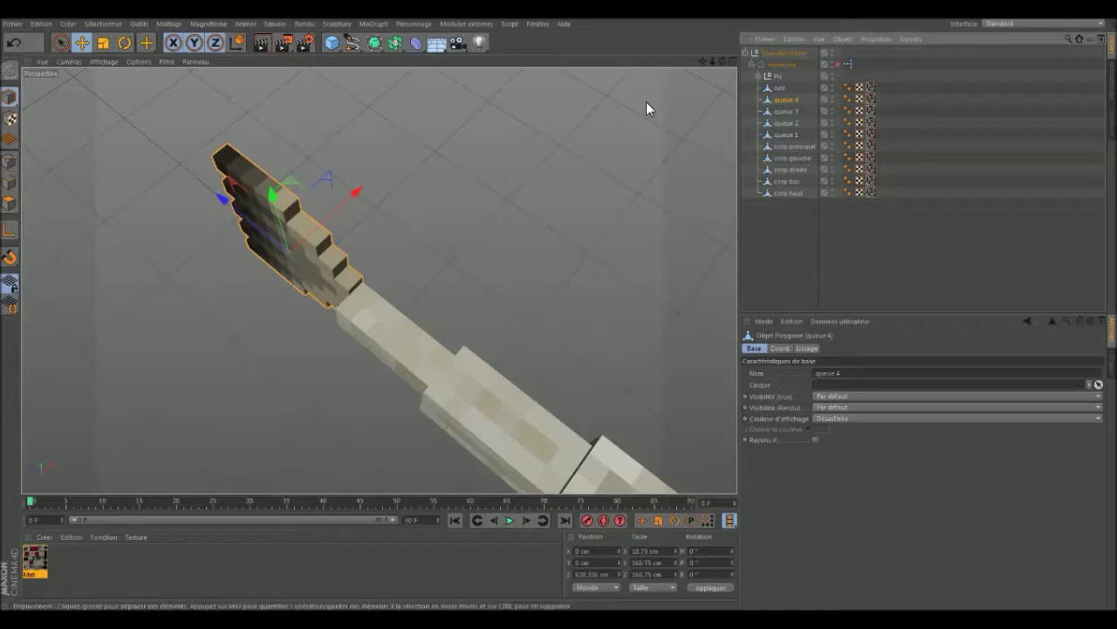
left_click(9, 228)
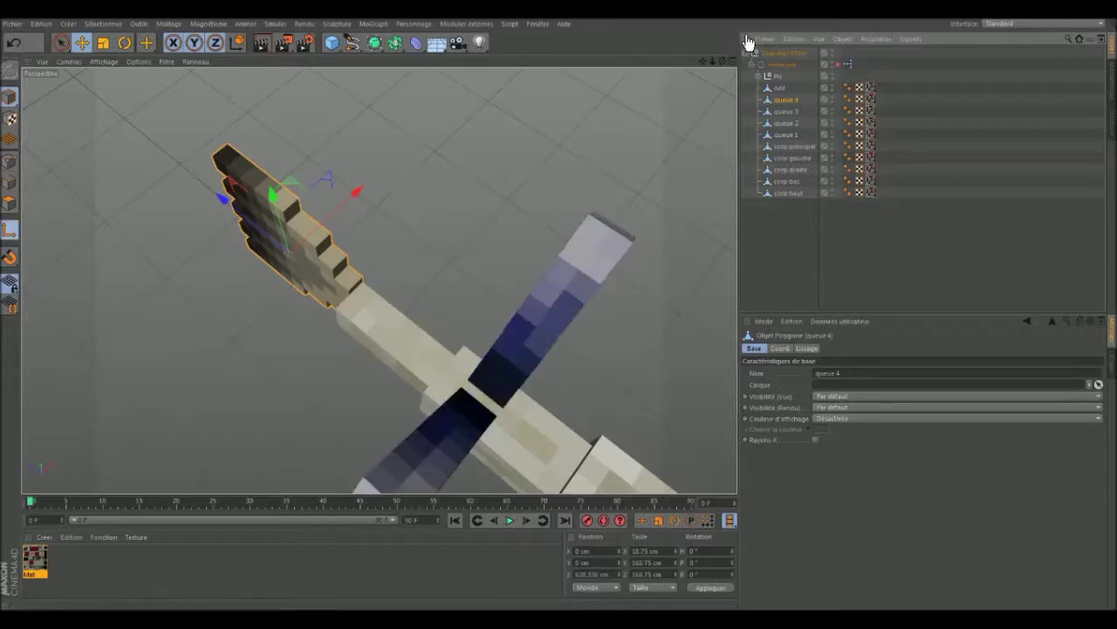
mouse_move(724, 60)
left_mouse_down()
mouse_move(664, 104)
mouse_move(611, 105)
mouse_move(524, 131)
left_mouse_up()
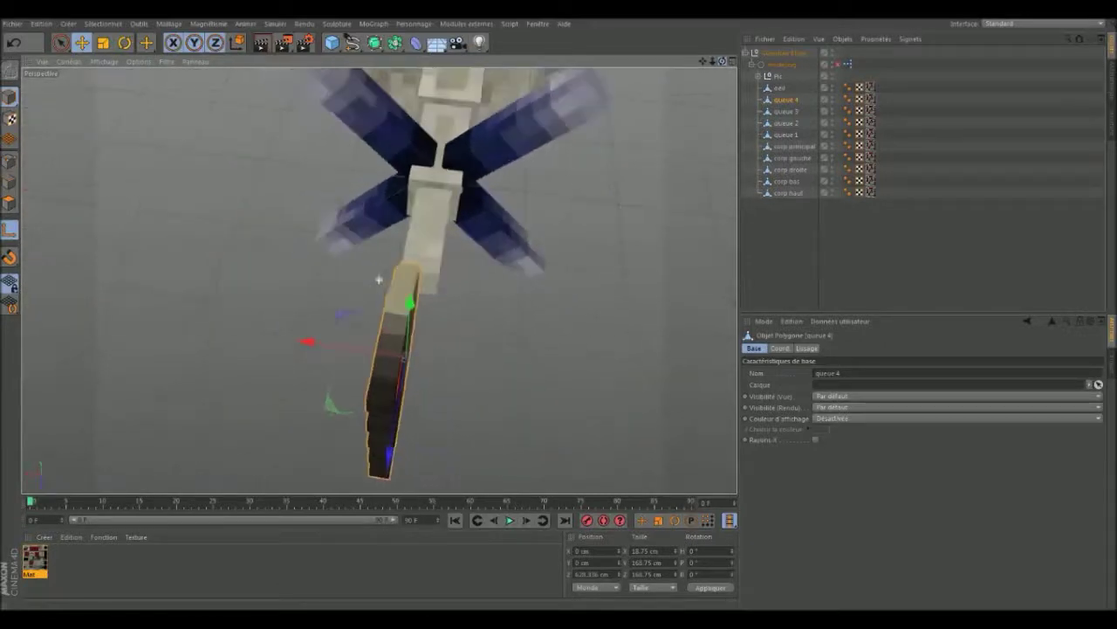
left_click_drag(378, 279, 678, 126, "alt")
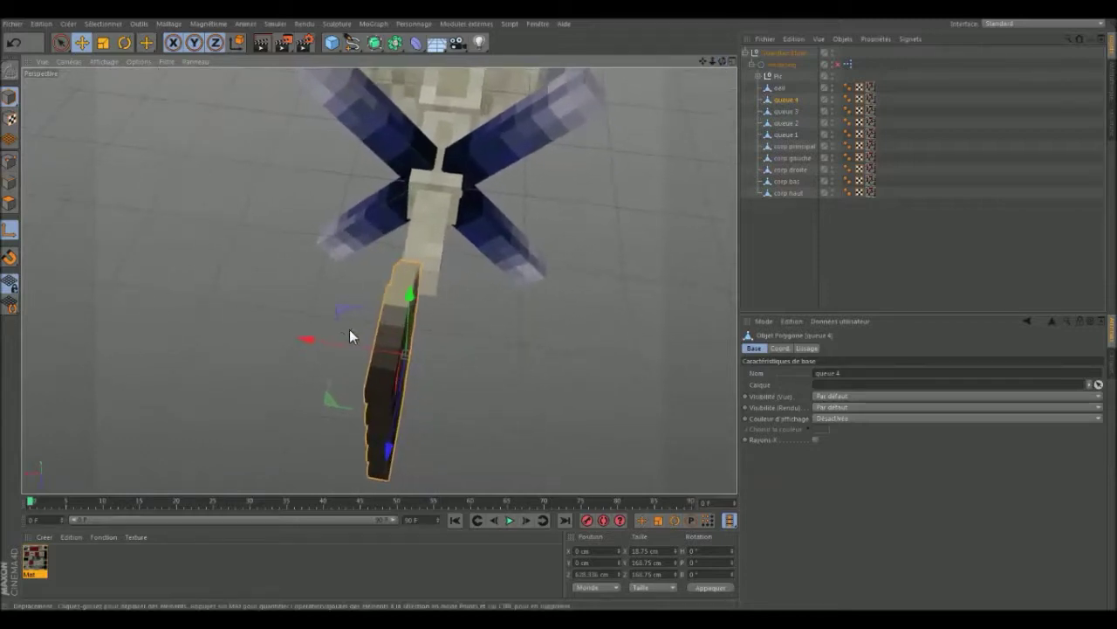
left_click_drag(336, 344, 325, 343)
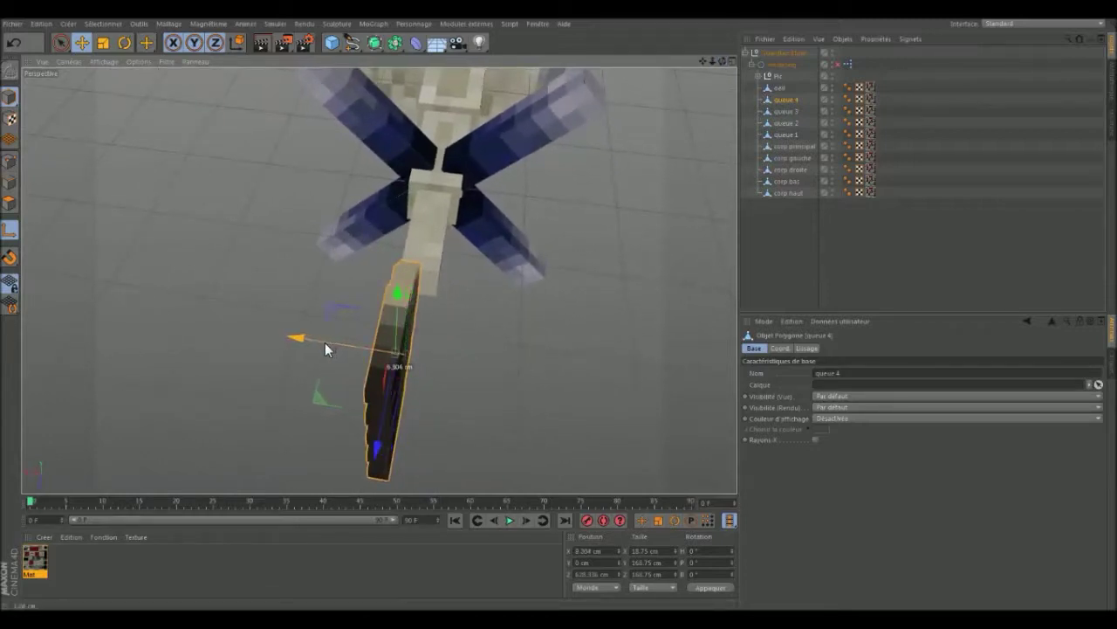
left_click(610, 550)
key("BackSpace")
type("2")
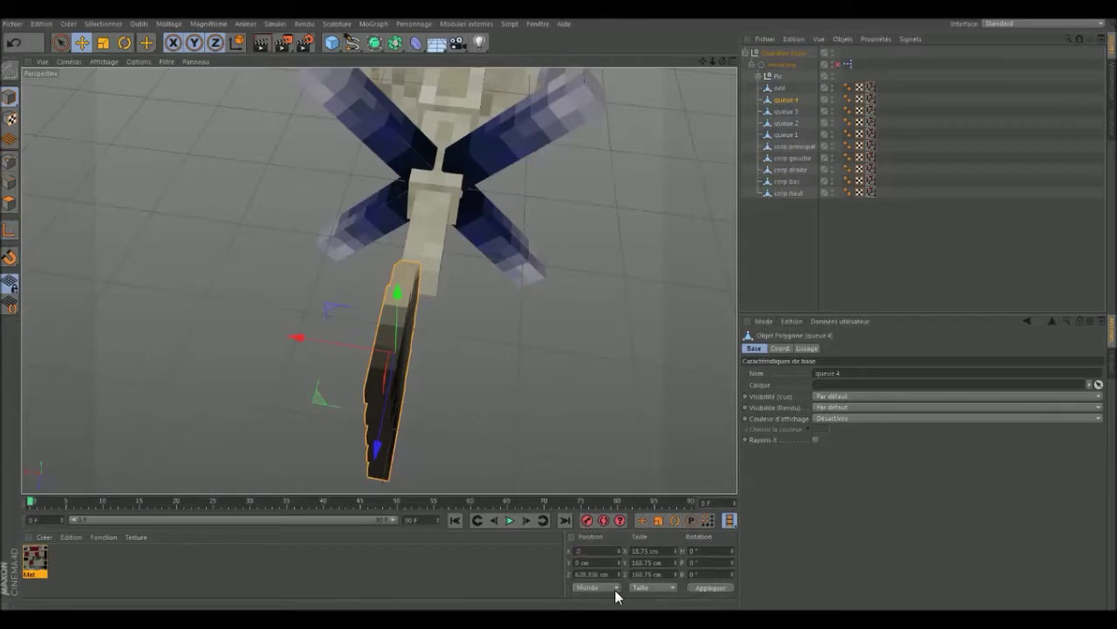
key("BackSpace")
type("0")
left_click(714, 587)
- Pull the first spike crossing the tail back in and set Pic.3's Position Z to 0
left_click_drag(722, 61, 358, 210)
left_click(376, 190)
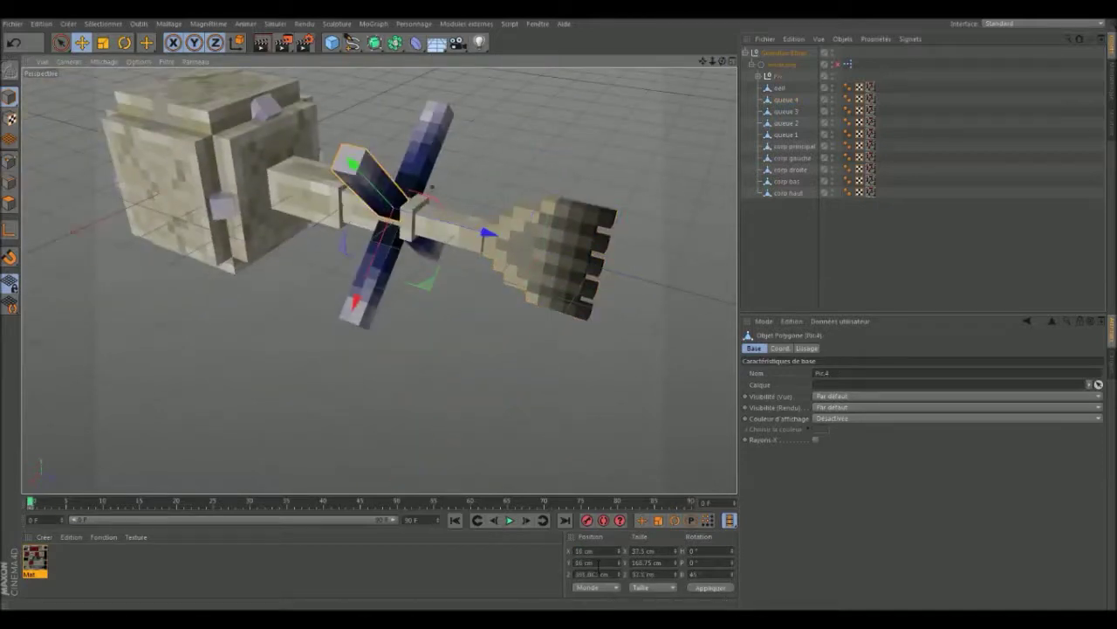
double_click(592, 574)
type("4")
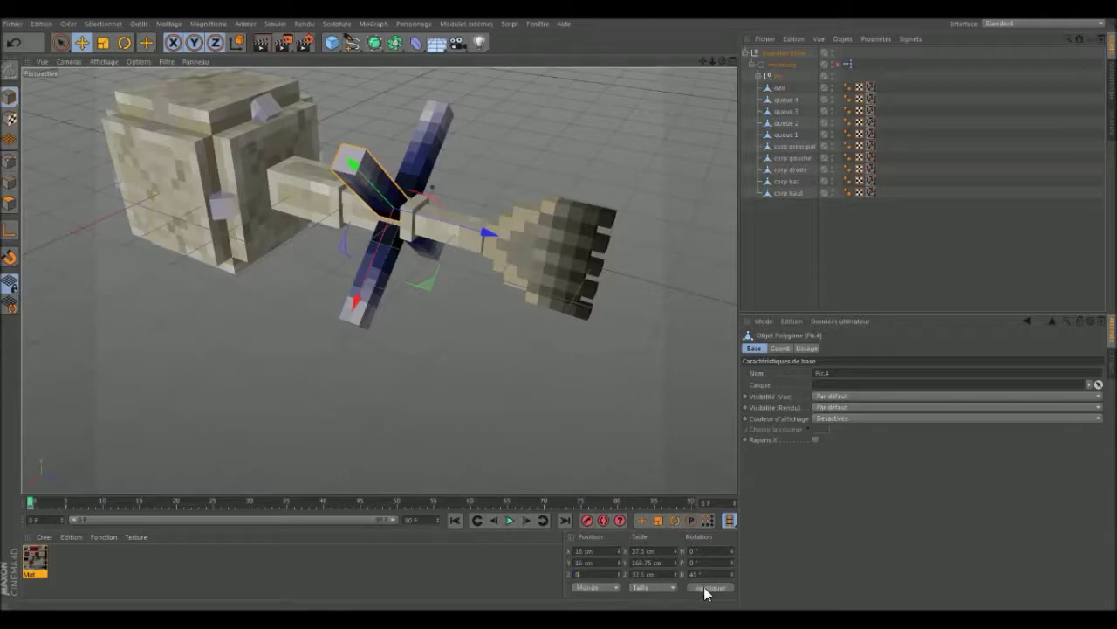
left_click(707, 591)
left_click(417, 148)
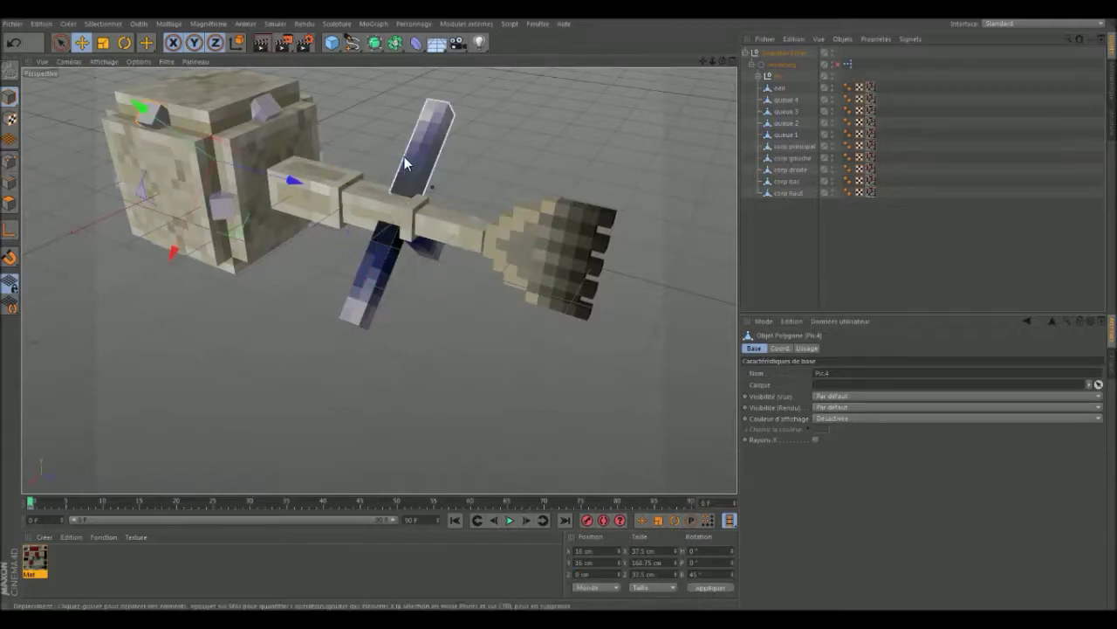
double_click(612, 575)
type("0")
key("Return")
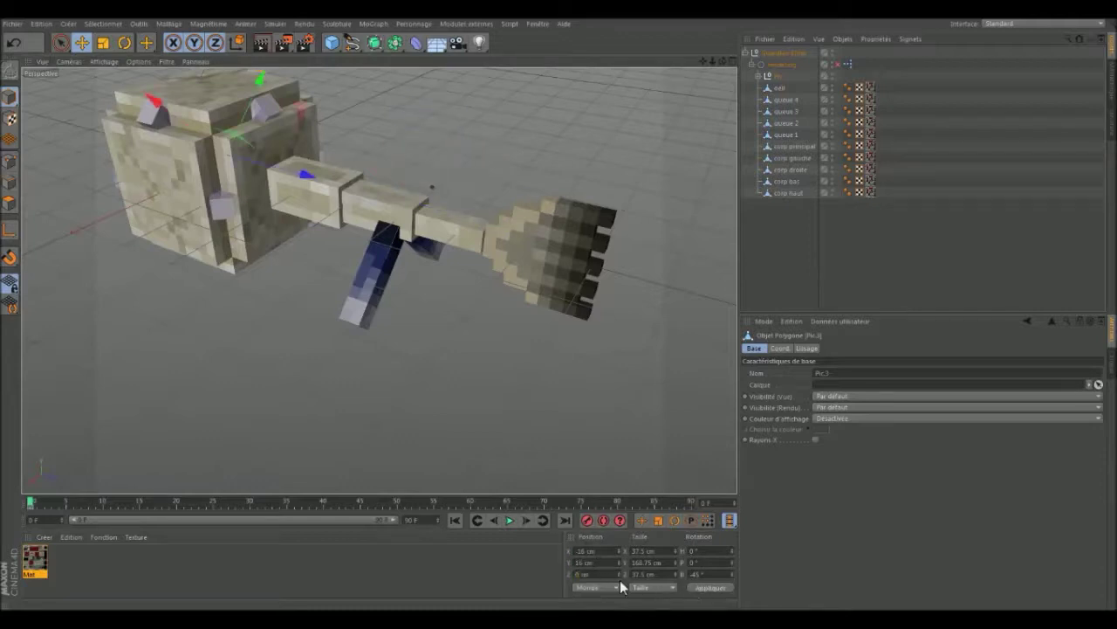
- Zero the Position Z of Pic.10, Pic.4 and the last stray spike, then deselect
left_click(379, 299)
left_click(711, 588)
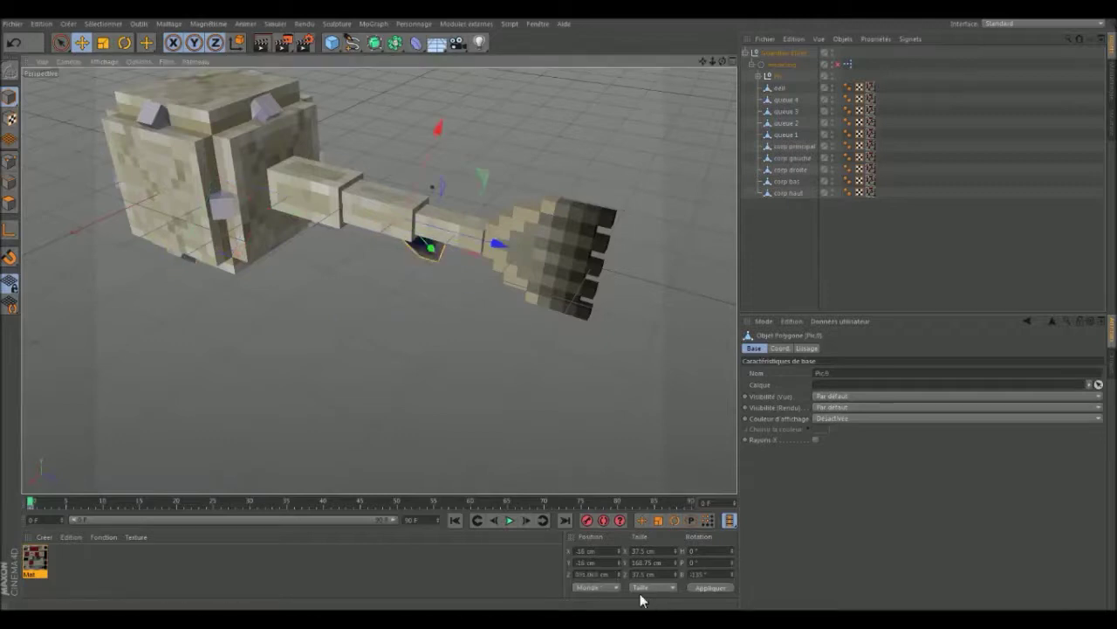
type("0")
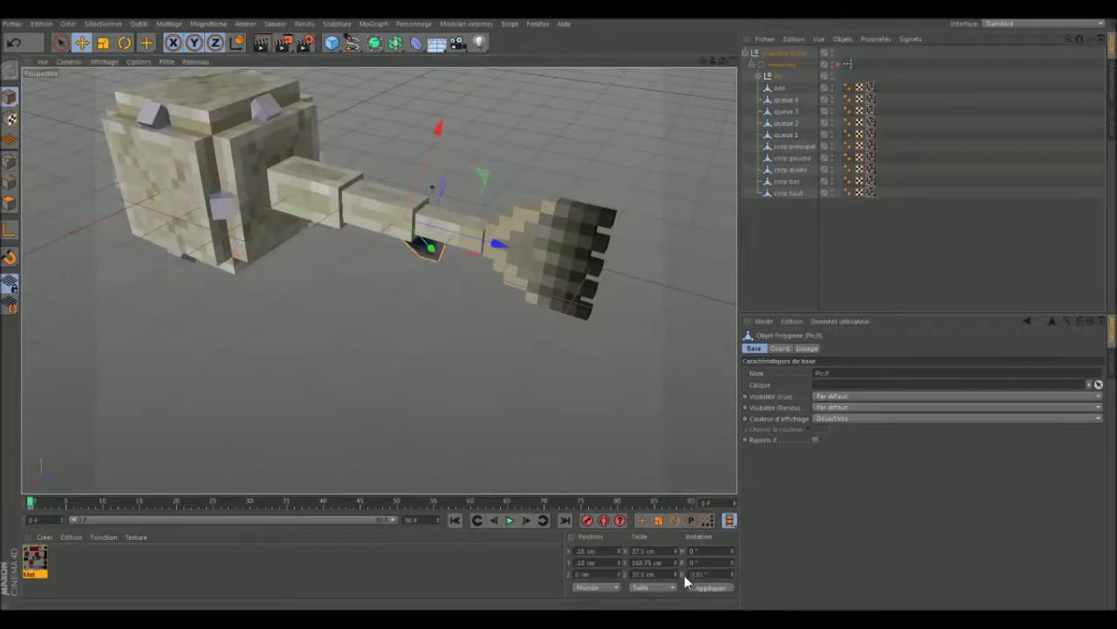
left_click(709, 588)
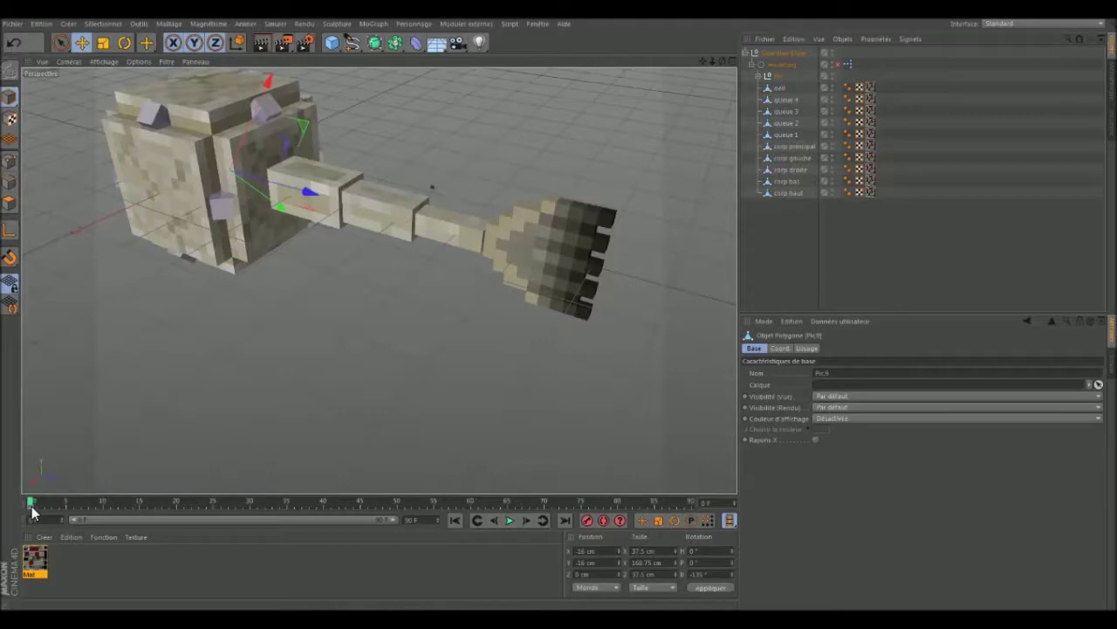
right_click(45, 526)
left_click(46, 533)
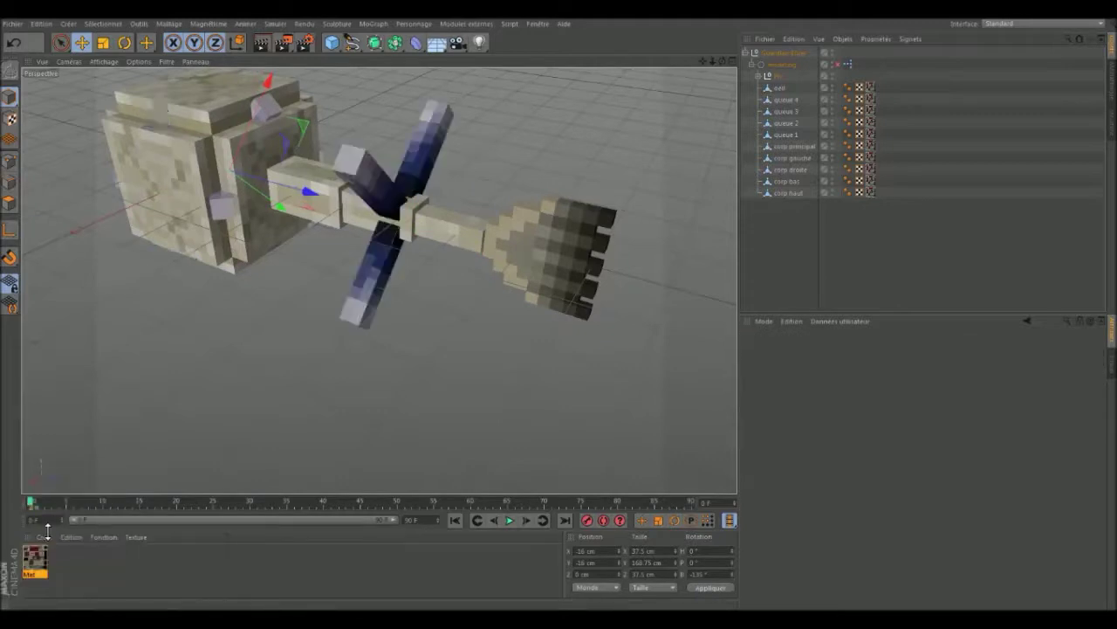
left_click(355, 310)
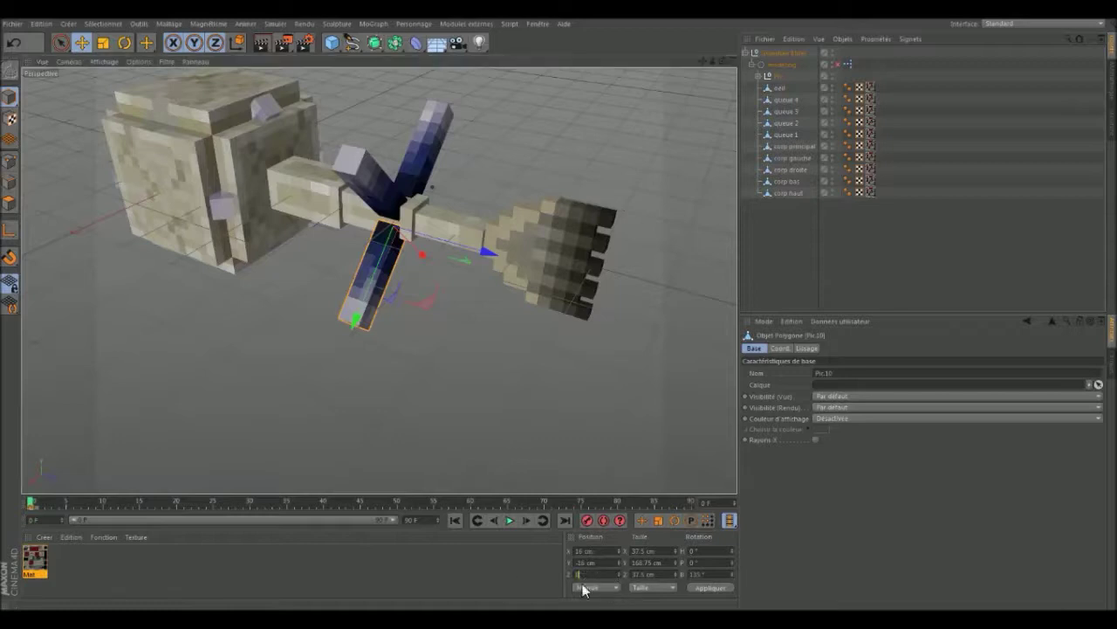
key("ctrl+z")
key("ctrl+z")
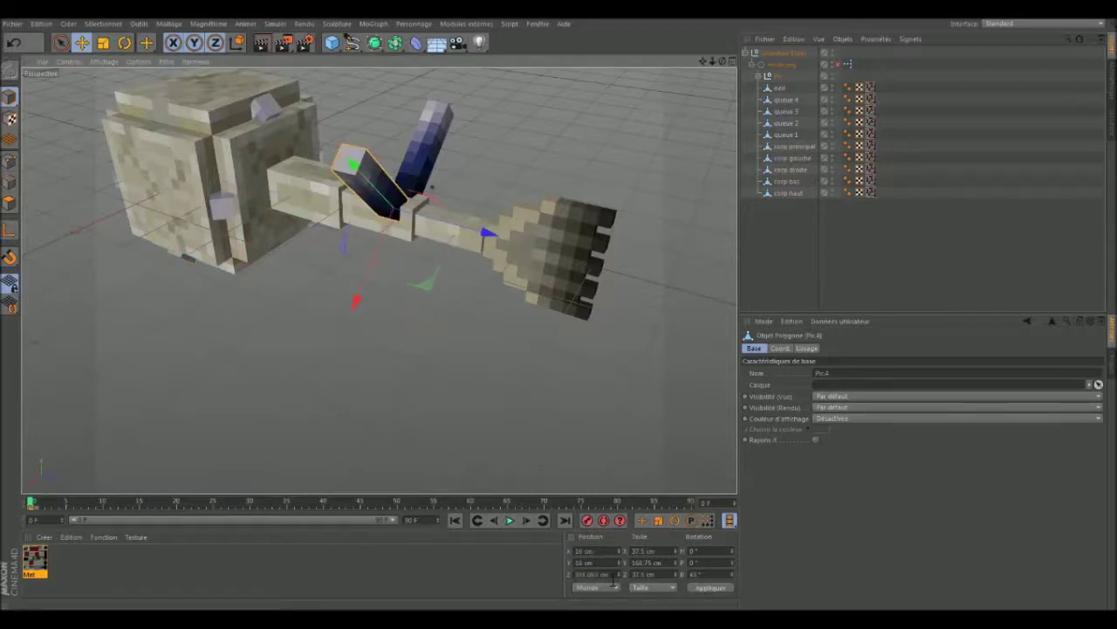
type("0")
left_click(710, 586)
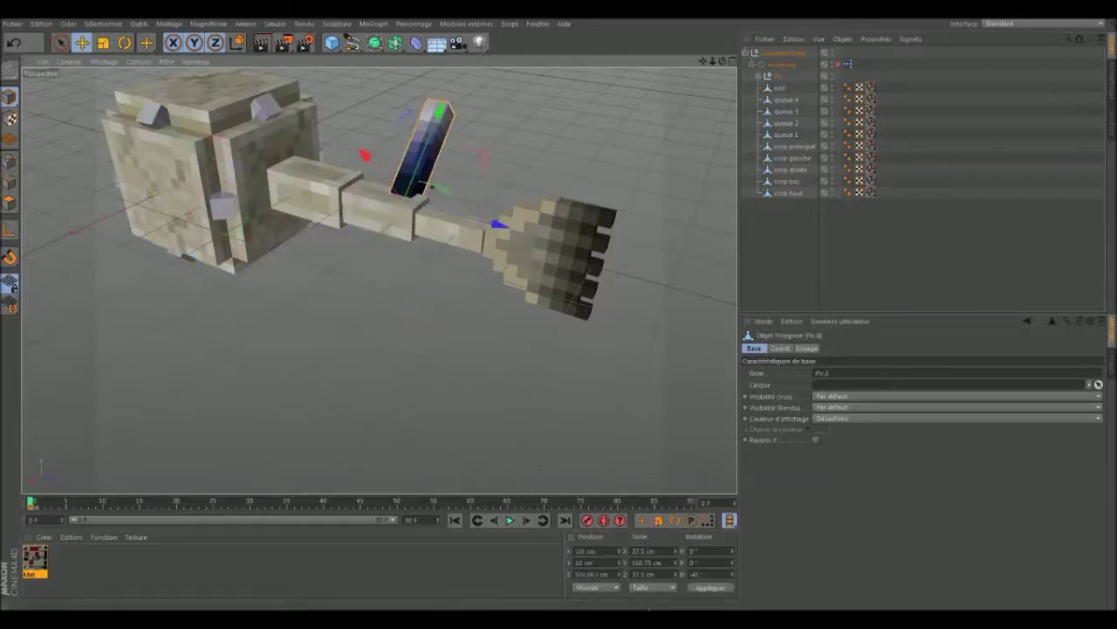
left_click(707, 588)
left_click(394, 395)
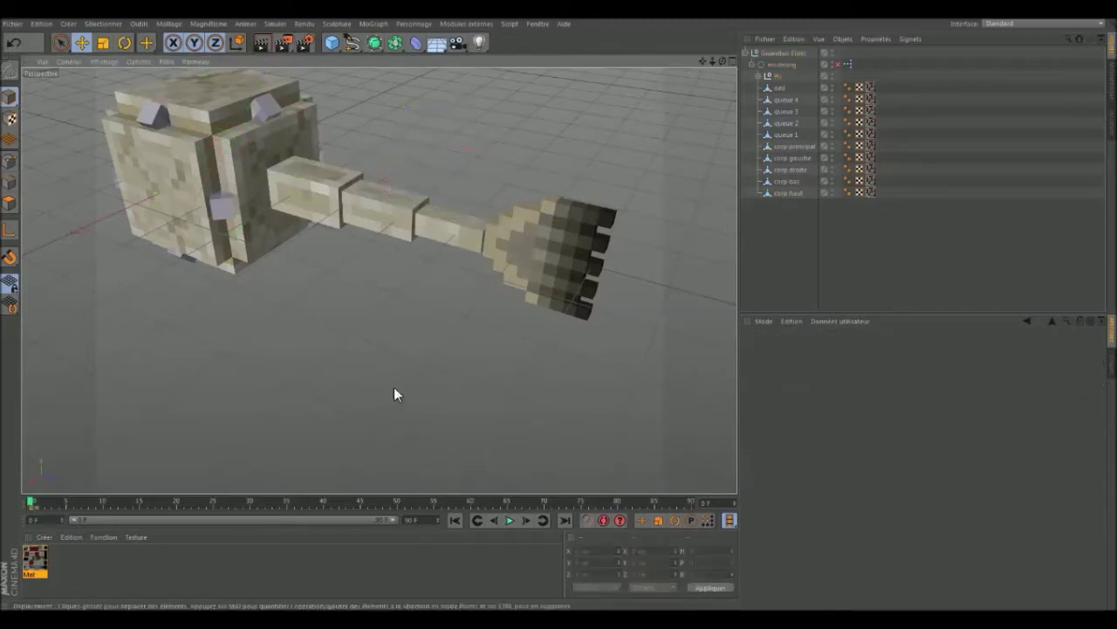
- Centre spike Pic.11 by setting its Position X to 0
mouse_move(443, 183)
left_mouse_down("alt")
mouse_move(379, 280)
mouse_move(279, 240)
mouse_move(711, 271)
left_mouse_up("alt")
mouse_move(722, 61)
left_mouse_down()
mouse_move(722, 113)
mouse_move(635, 114)
mouse_move(547, 140)
left_mouse_up()
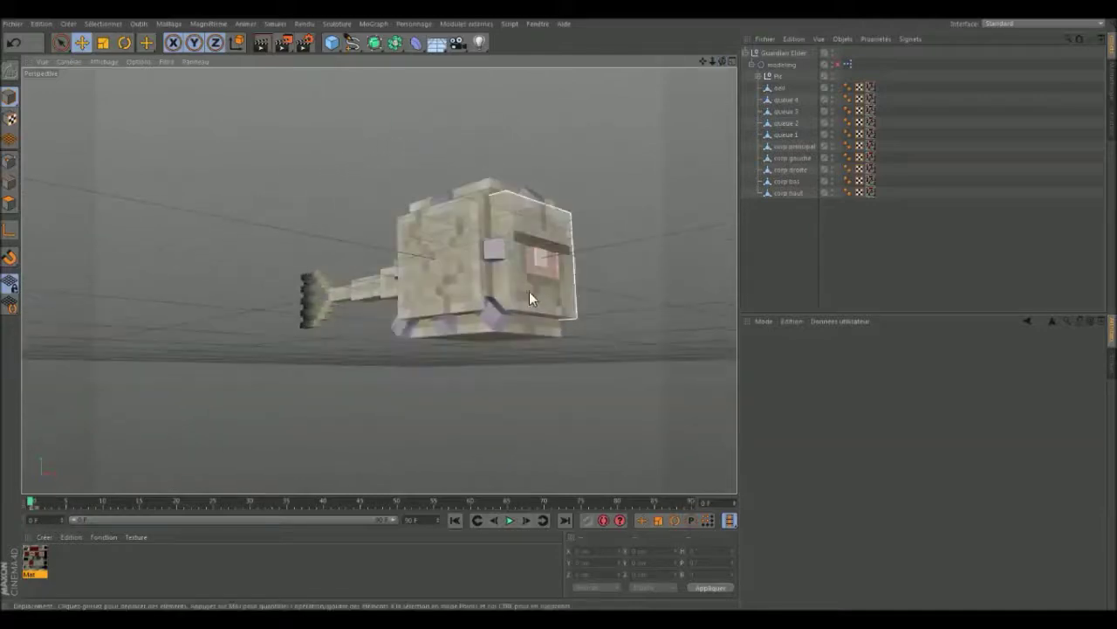
left_click(529, 291)
double_click(594, 550)
type("0")
left_click(703, 588)
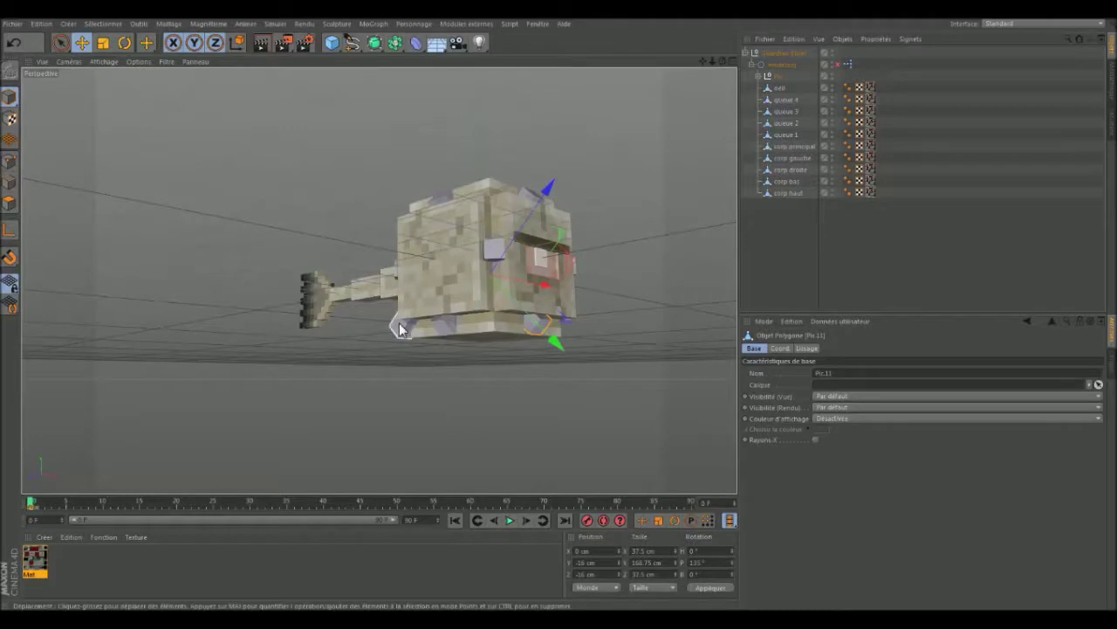
key("ctrl+z")
double_click(615, 551)
type("0")
left_click(724, 591)
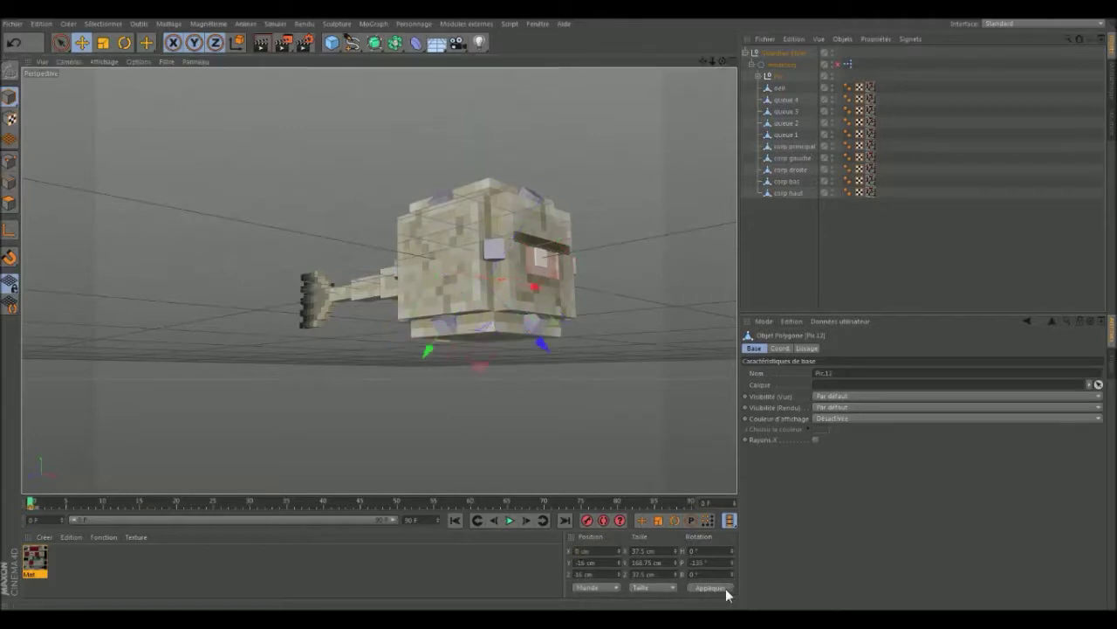
- Drag Guardian Elder's Pos slider up so all spikes stick out from the body
left_click(780, 52)
left_click_drag(882, 373, 1102, 379)
left_click_drag(725, 57, 524, 65)
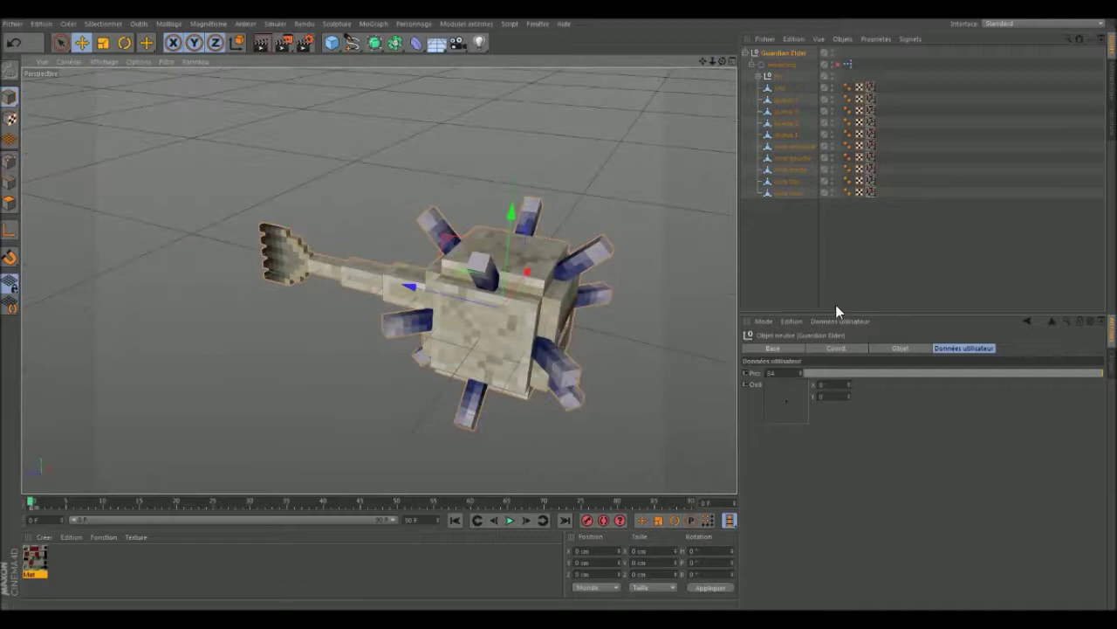
- Collapse the hierarchy, deselect everything and zoom into the maximized Top view
left_click(752, 65)
left_click(768, 130)
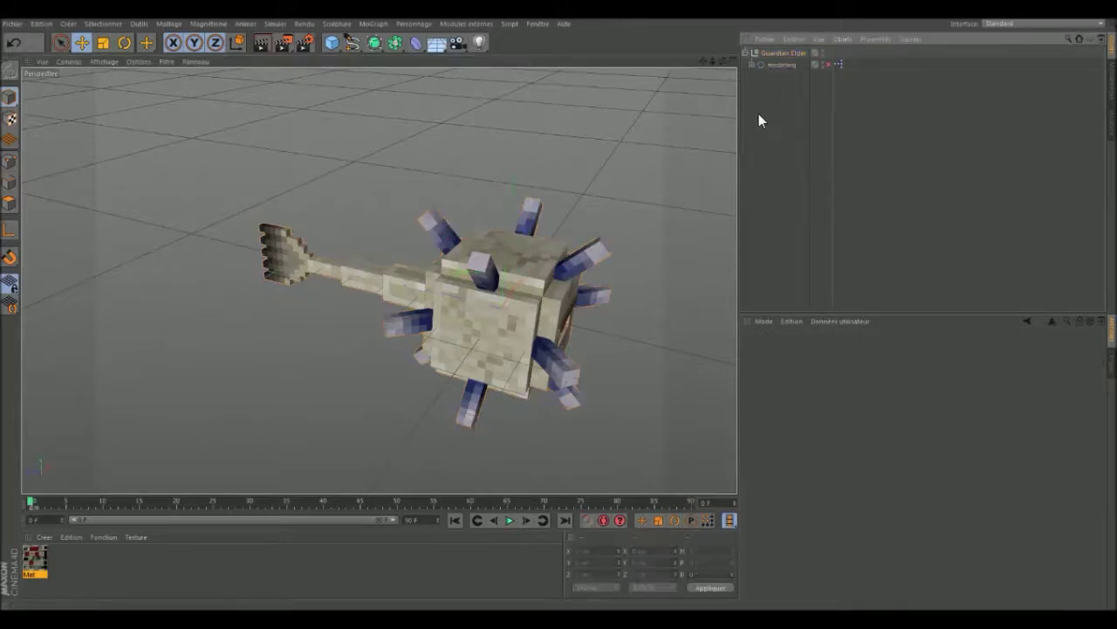
middle_click(596, 264)
middle_click(559, 245)
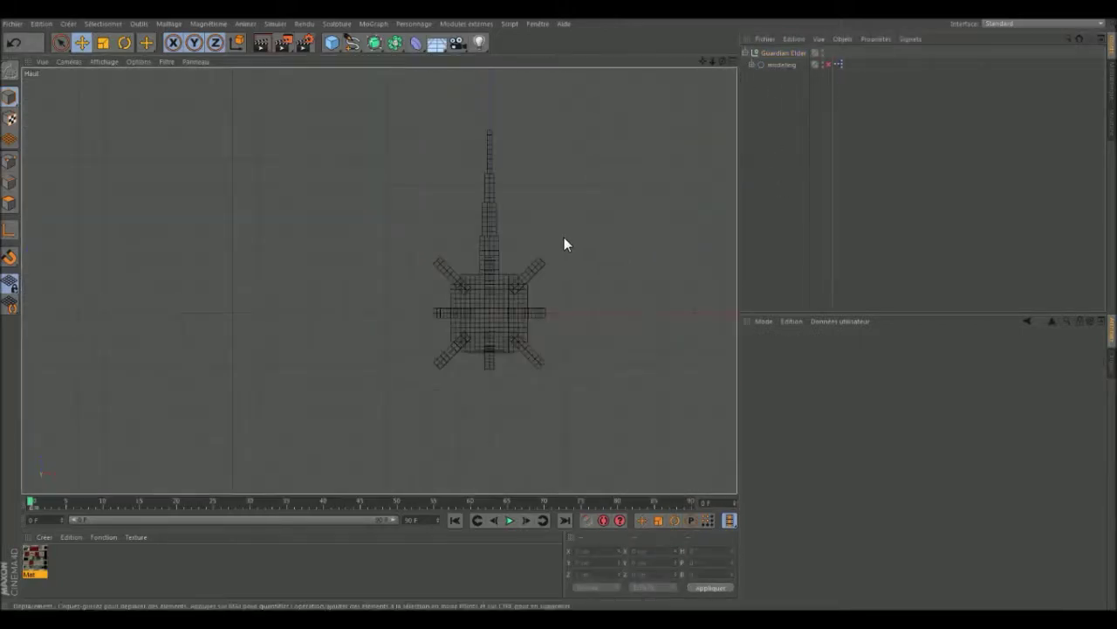
scroll(505, 365, "up", 1)
scroll(505, 370, "up", 2)
scroll(494, 285, "up", 2)
scroll(494, 169, "up", 2)
- Lower Guardian Elder's Pics value to 16 to retract the spikes, then deselect
left_click(777, 53)
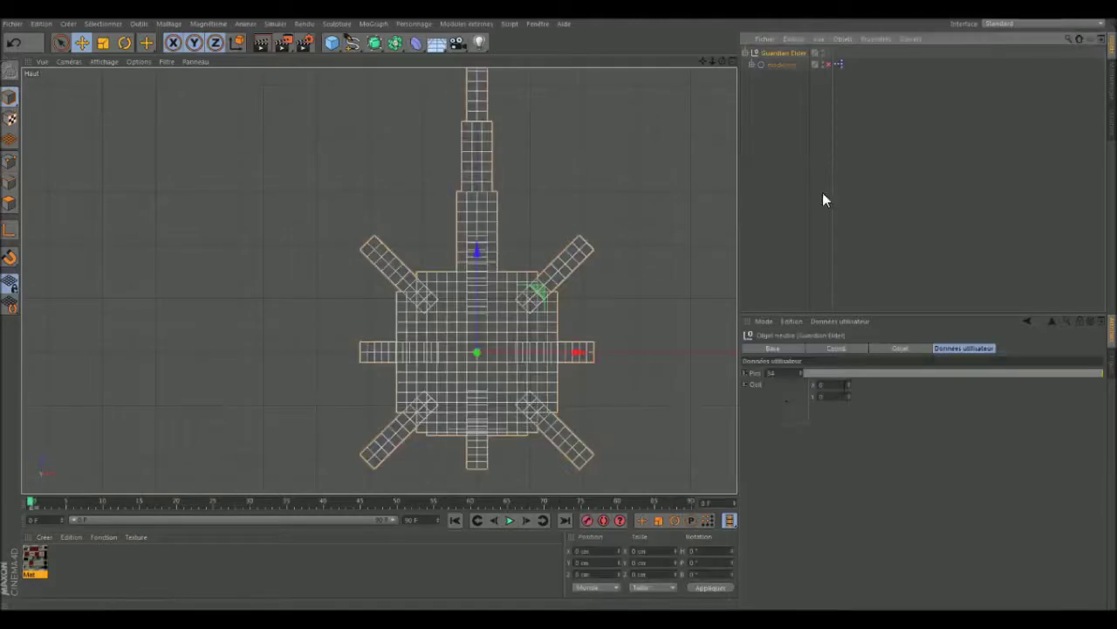
left_click(842, 374)
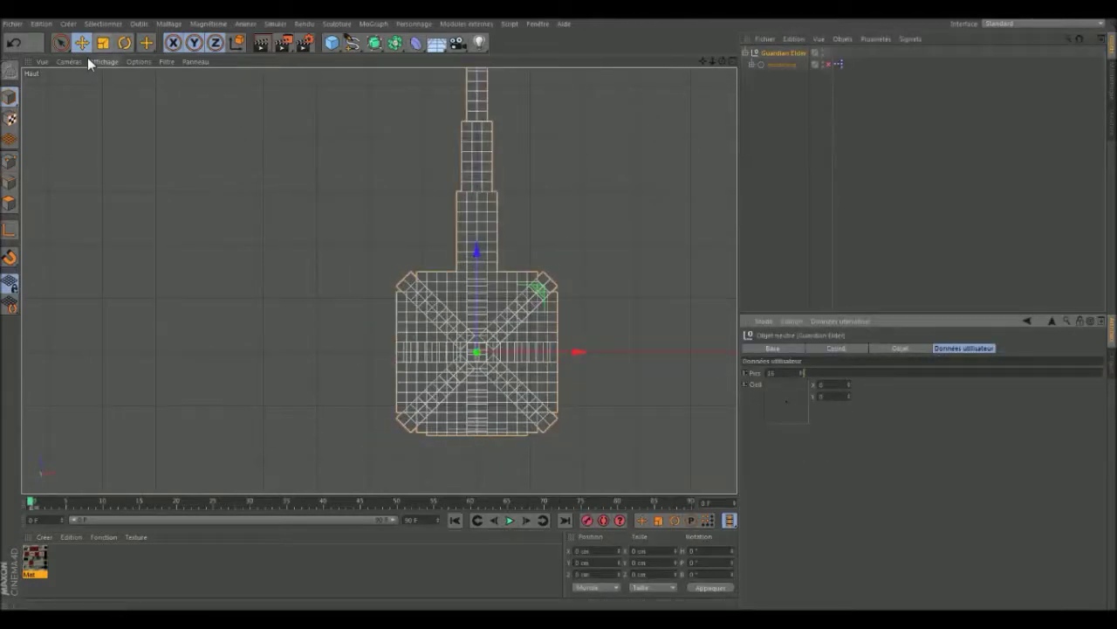
left_click(701, 154)
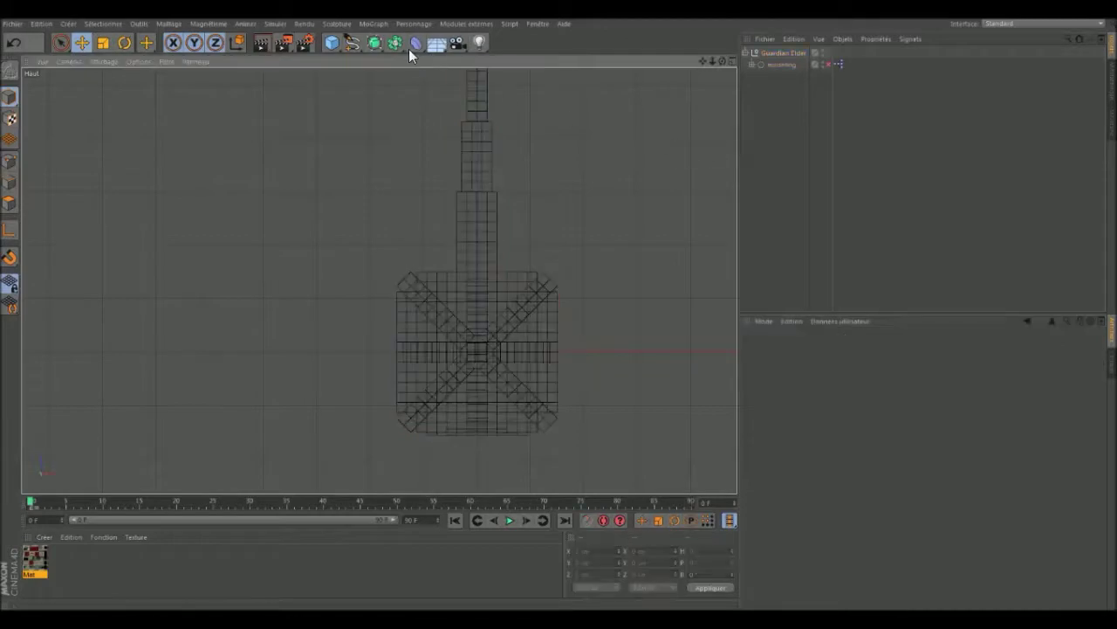
- Choose Personnage > Outil Articulations and zoom the Top view onto the body
left_click(416, 25)
mouse_move(427, 53)
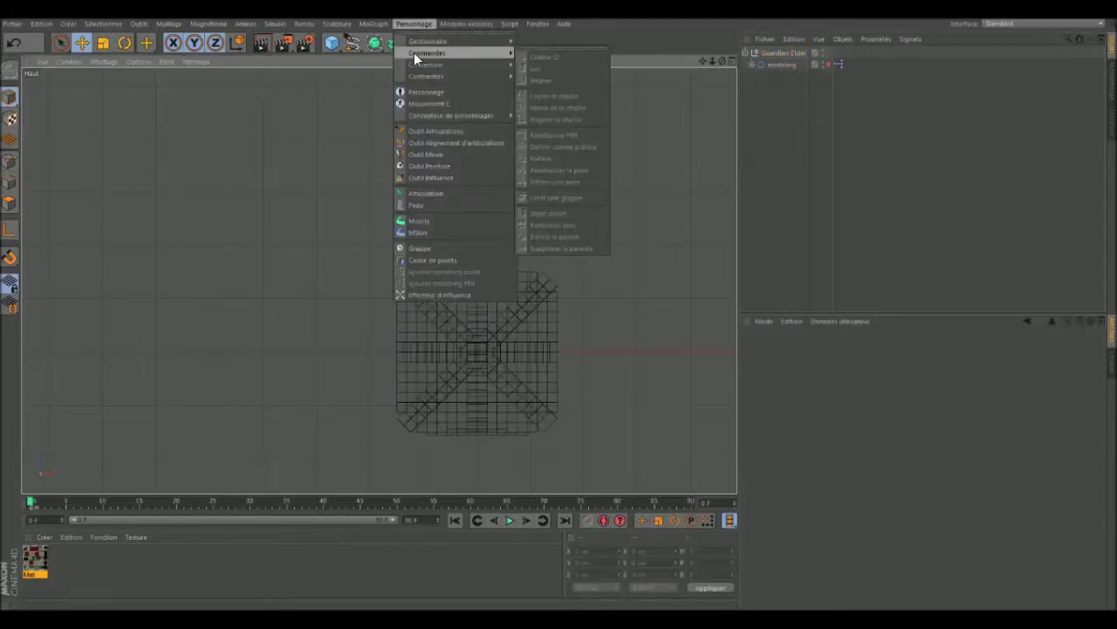
left_click(438, 131)
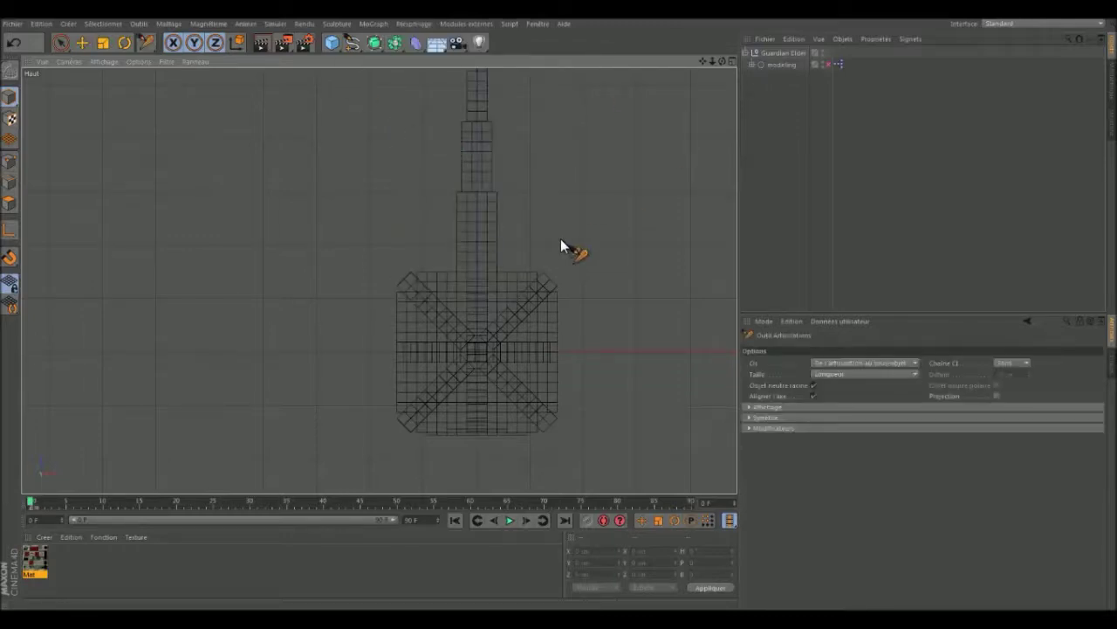
scroll(483, 433, "up", 2)
scroll(482, 433, "up", 3)
scroll(487, 406, "up", 4)
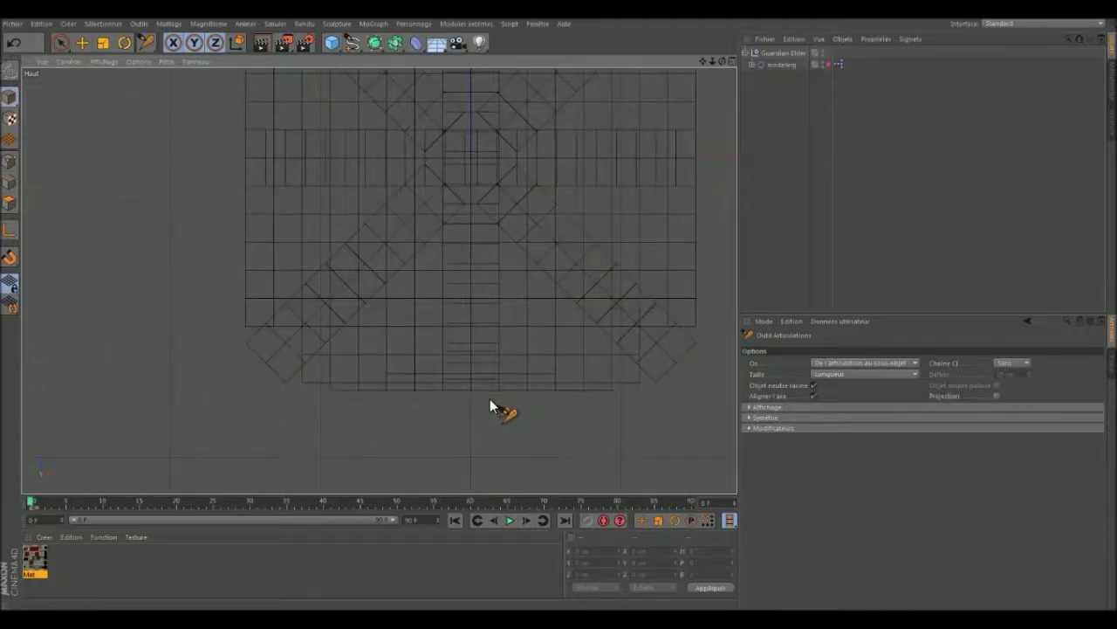
- Box-select the mesh's centre column, then reselect Outil Articulations
left_click(81, 42)
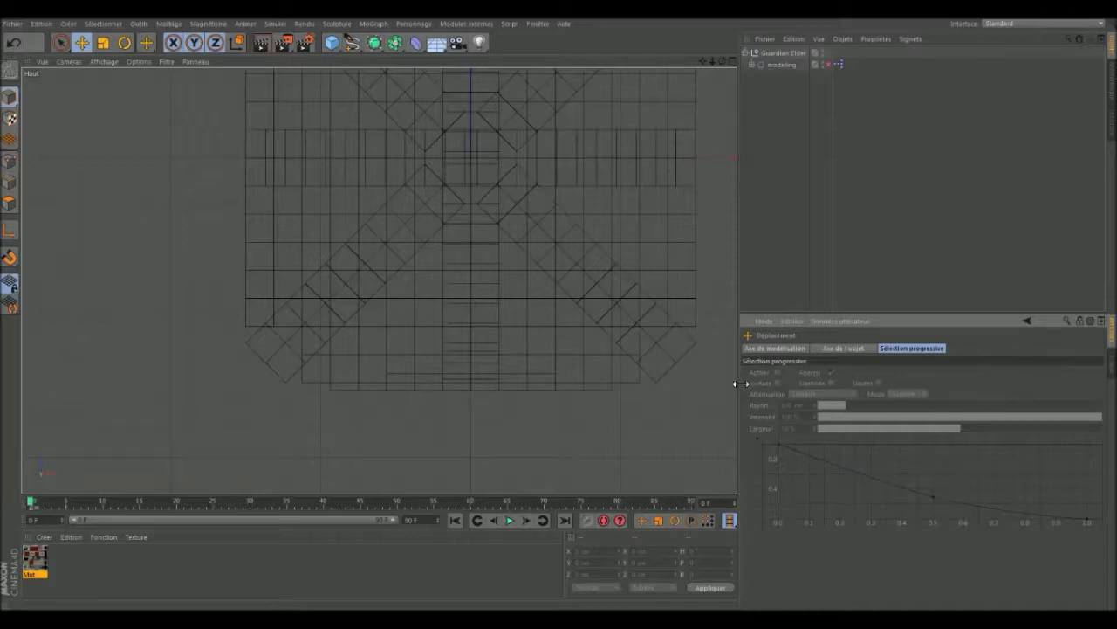
left_click_drag(441, 163, 494, 385)
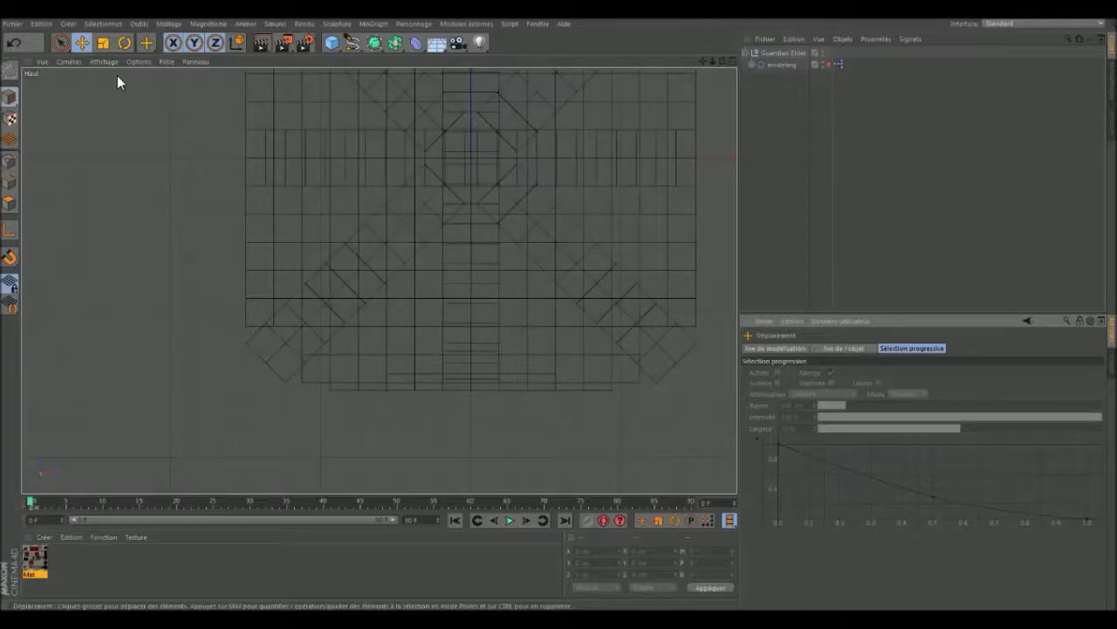
left_click(458, 23)
mouse_move(413, 23)
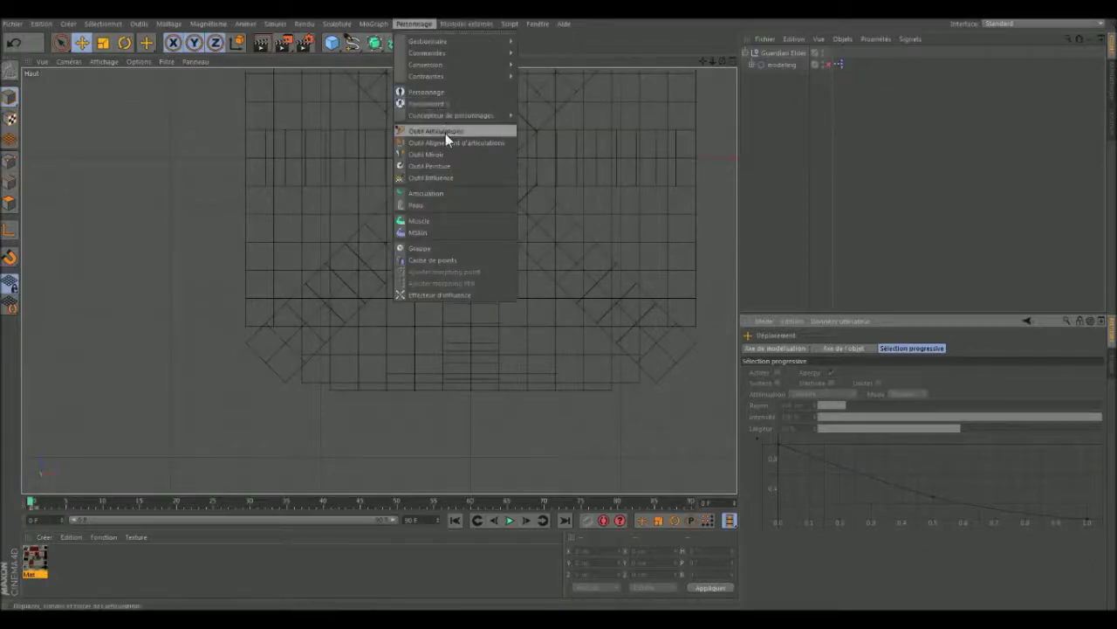
left_click(445, 131)
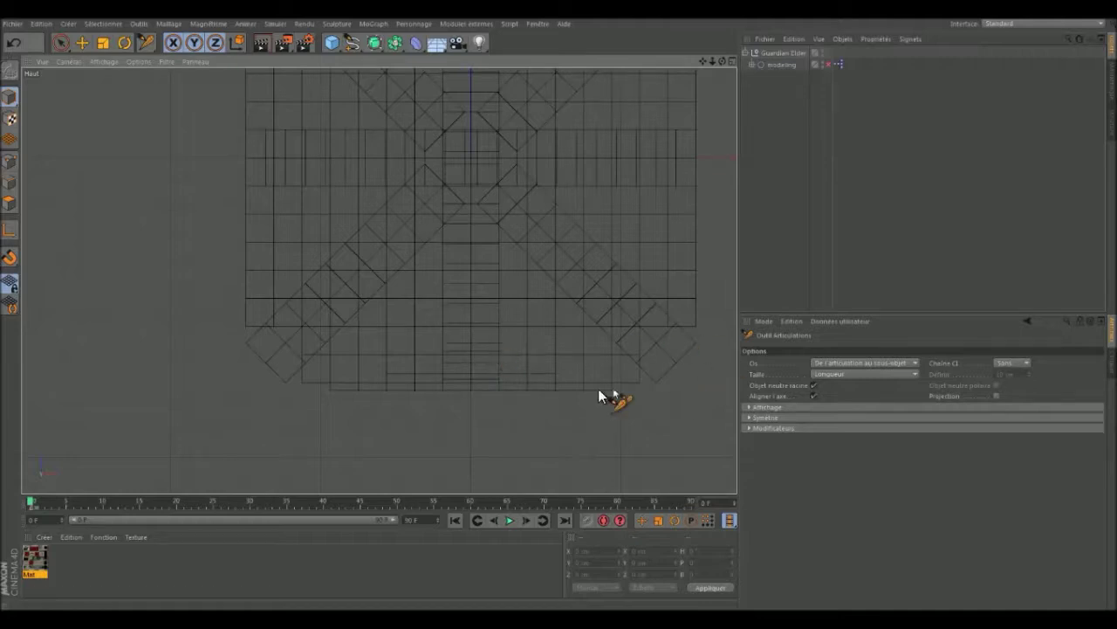
- Place the root joint on the body and three more joints along the tail
left_click(470, 382, "ctrl")
scroll(466, 400, "down", 2)
scroll(465, 201, "up", 3)
scroll(473, 225, "up", 2)
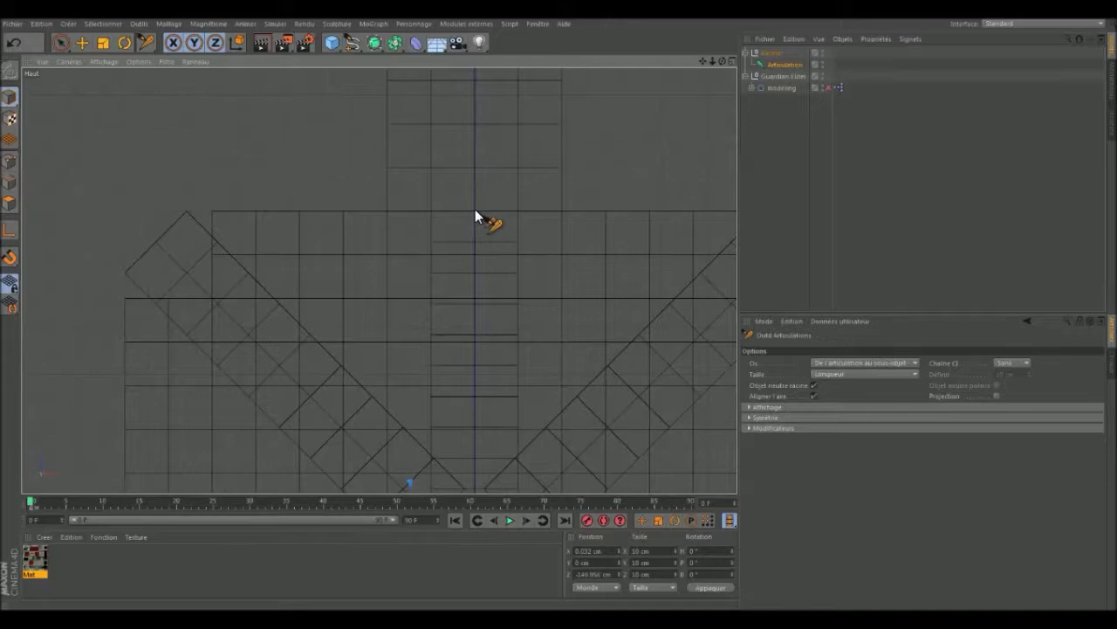
left_click(475, 215, "ctrl")
scroll(472, 345, "down", 3)
scroll(474, 214, "up", 2)
scroll(461, 212, "up", 2)
left_click(459, 211, "ctrl")
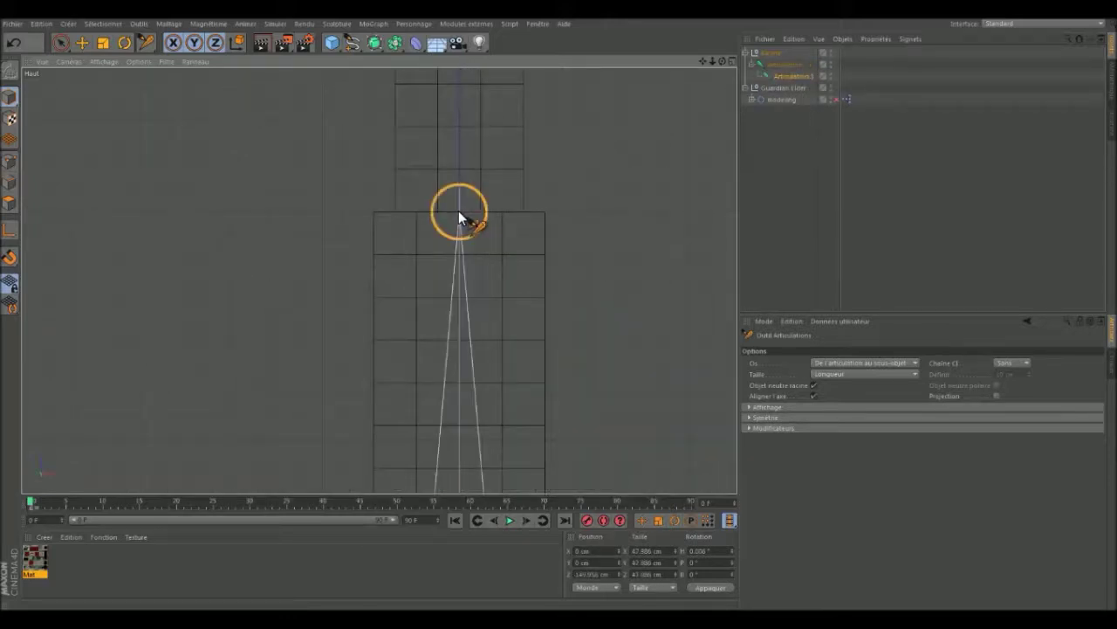
scroll(468, 289, "down", 2)
scroll(460, 124, "up", 2)
scroll(462, 125, "up", 2)
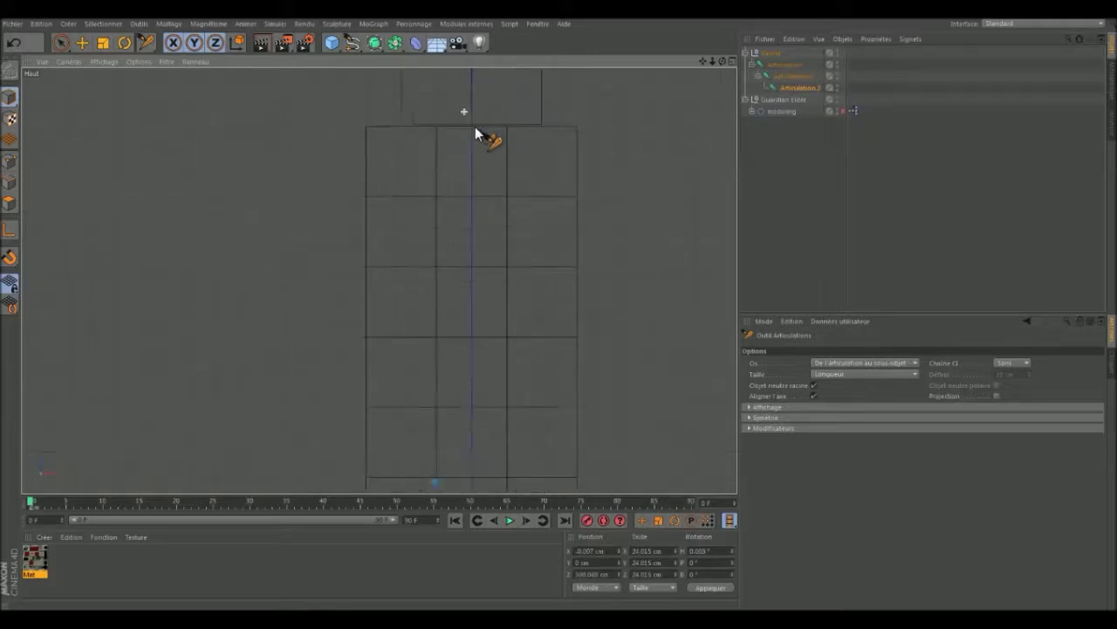
left_click(473, 127, "ctrl")
- Add the last two joints to the tail tip, then maximize Perspective with the Selection tool
scroll(471, 316, "down", 2)
scroll(470, 207, "up", 2)
scroll(477, 263, "up", 2)
scroll(489, 293, "up", 2)
left_click(487, 281, "ctrl")
scroll(486, 288, "down", 2)
scroll(491, 349, "down", 1)
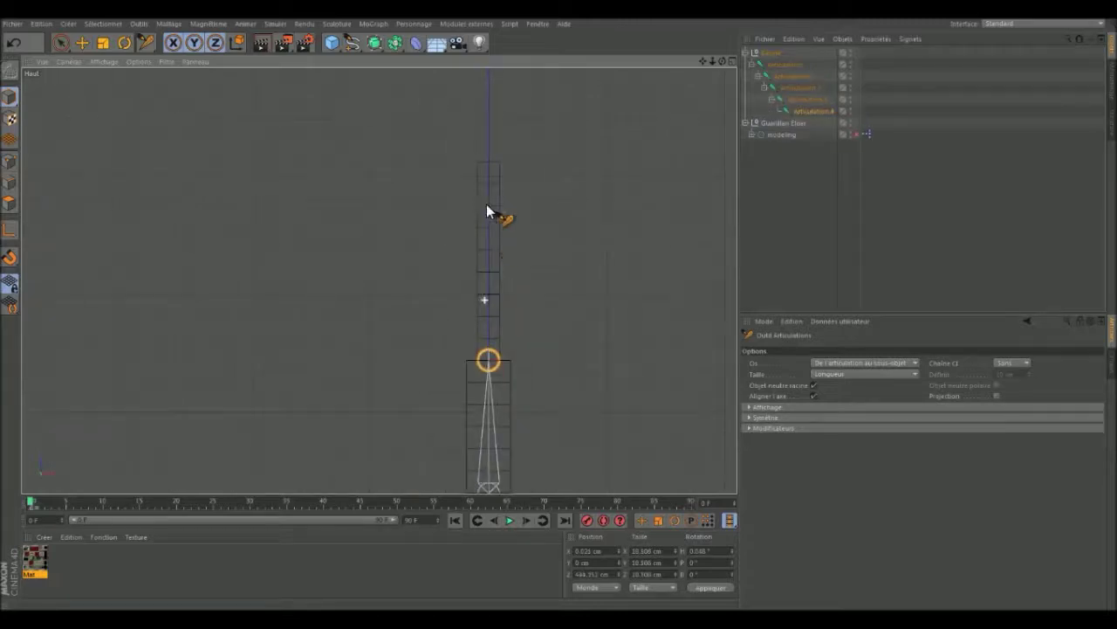
scroll(490, 166, "up", 2)
left_click(498, 179, "ctrl")
middle_click(518, 280)
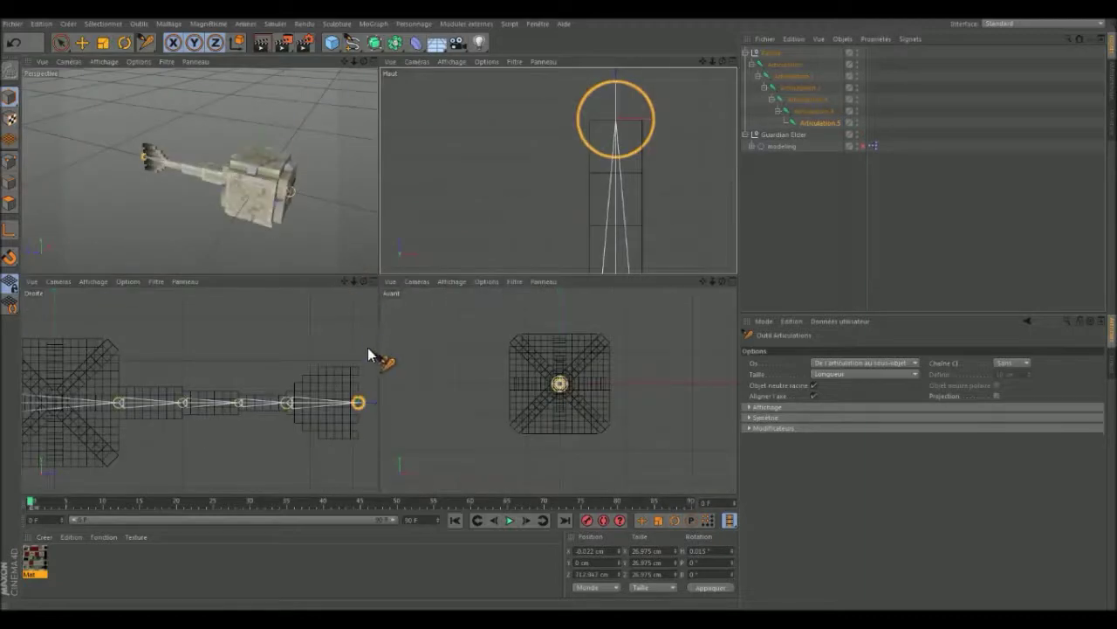
middle_click(297, 205)
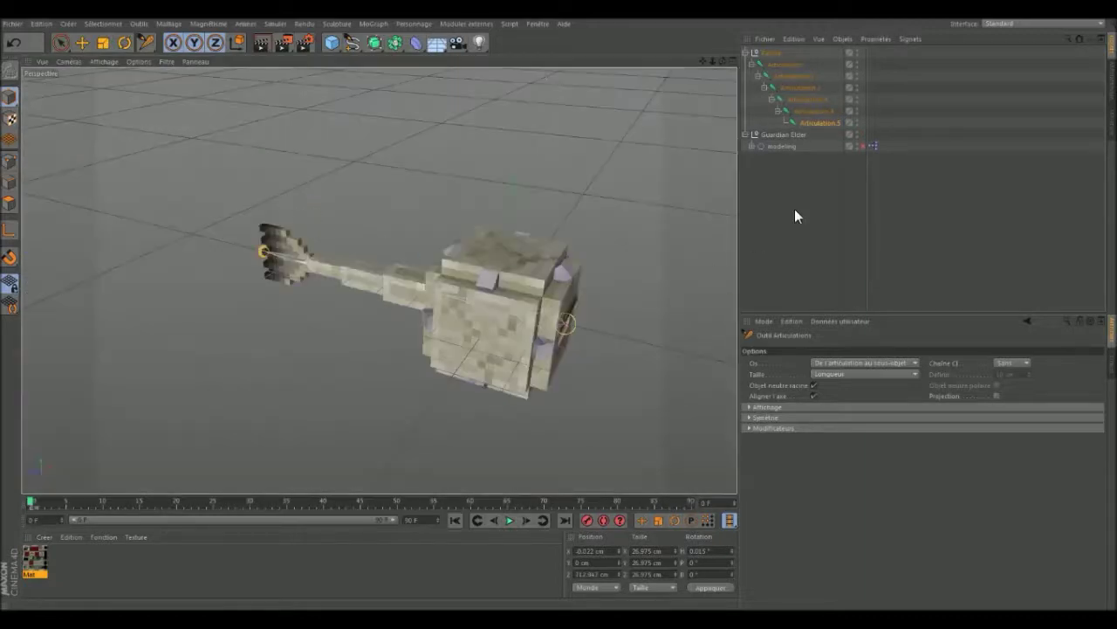
left_click(60, 42)
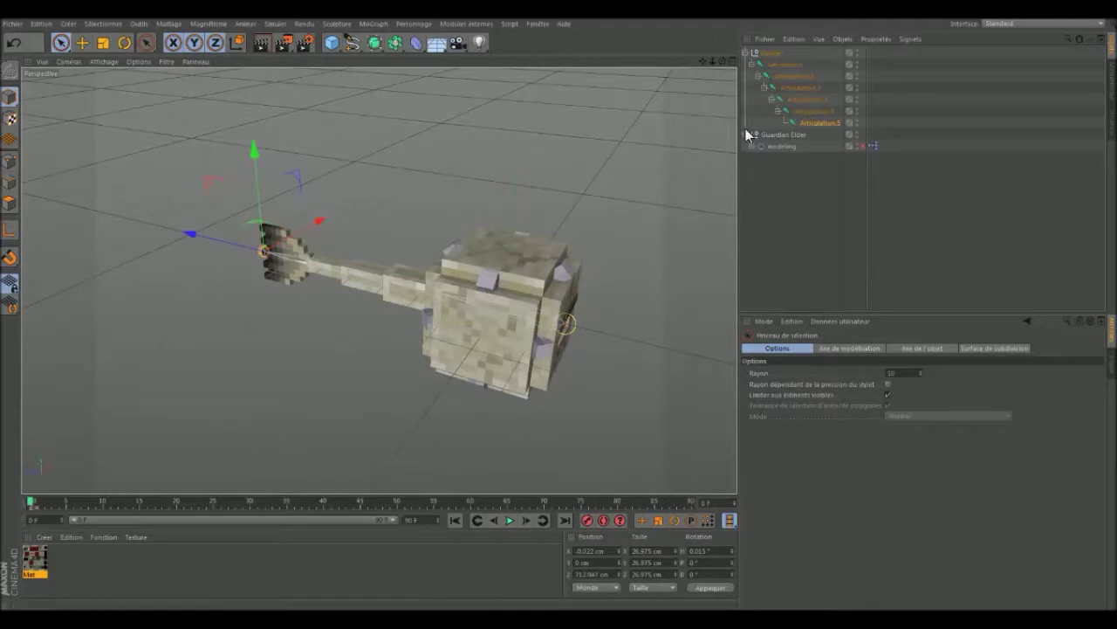
- Set the Racine null's X and Z positions to 0 cm
left_click(792, 65)
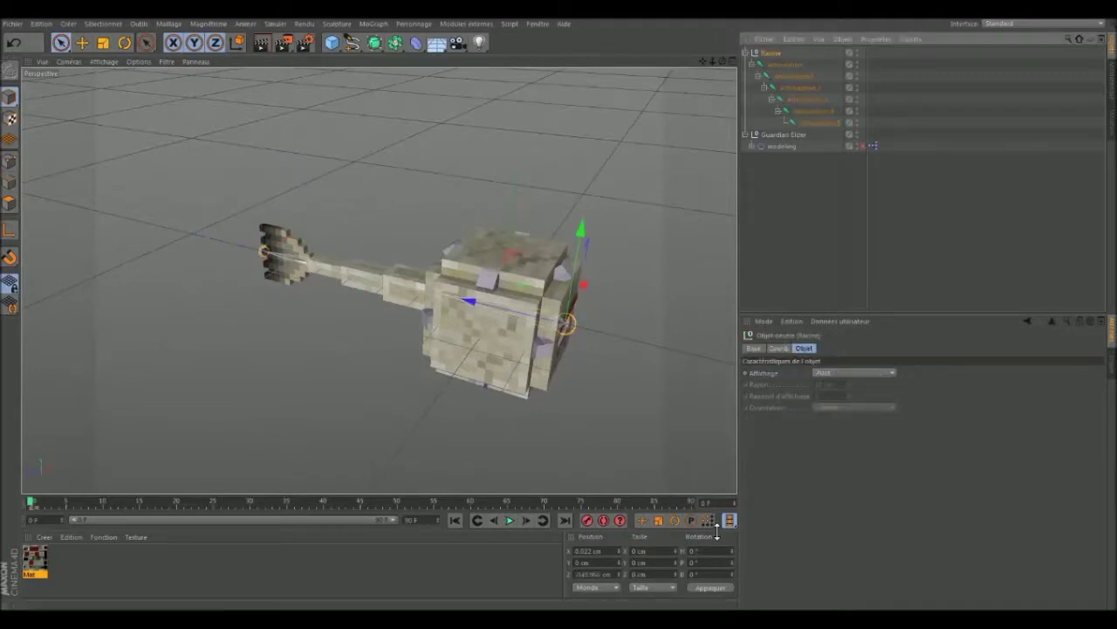
double_click(587, 551)
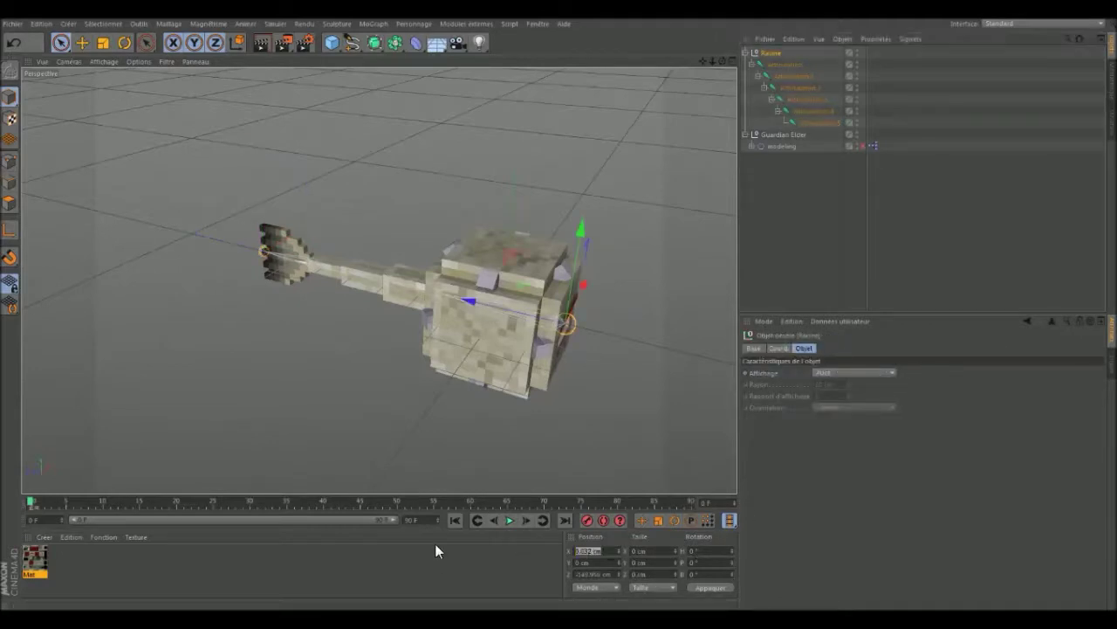
type("0")
left_click(709, 590)
double_click(616, 576)
type("0")
left_click(703, 591)
- Set Articulation.1's X position to 0 cm
left_click(790, 65)
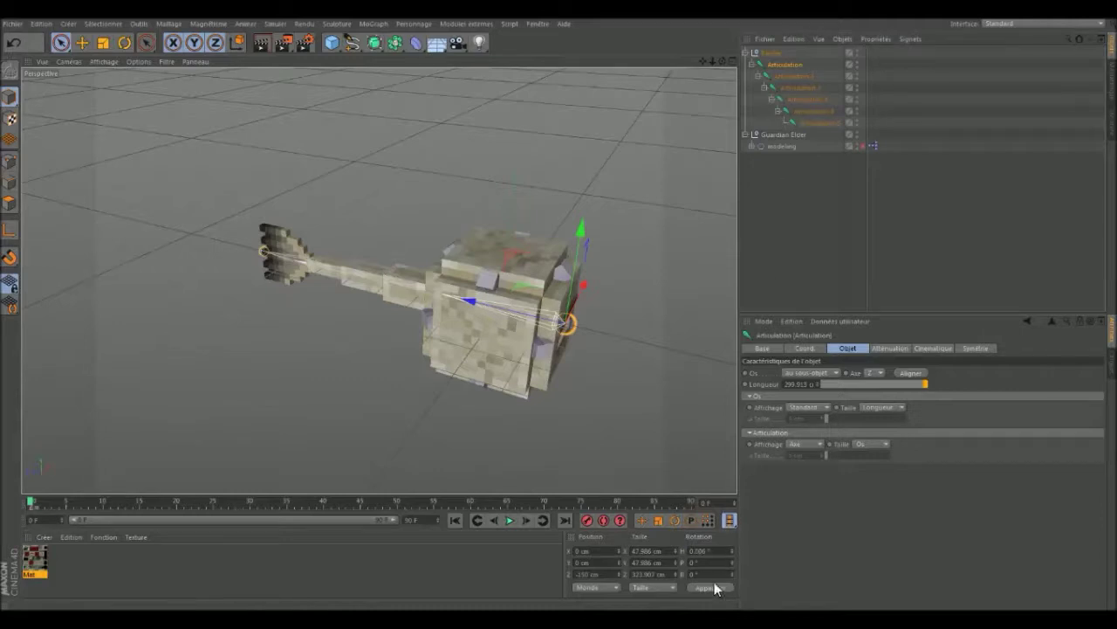
left_click(786, 77)
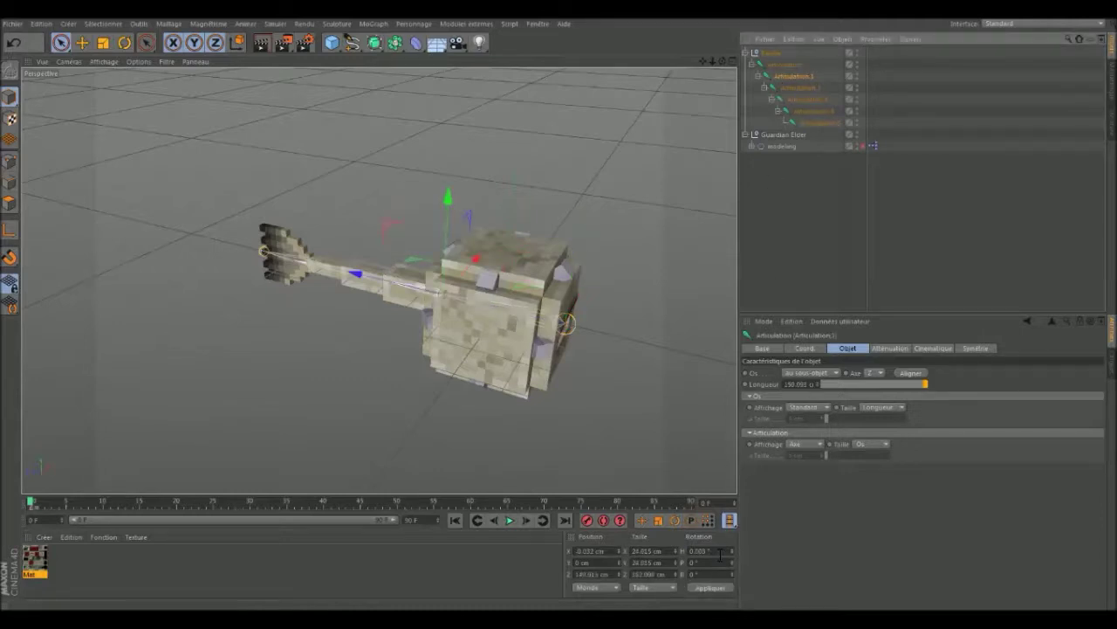
double_click(603, 551)
type("0")
left_click(711, 588)
- Review the upper joints and set Articulation.2's heading rotation to 0°
left_click(783, 65)
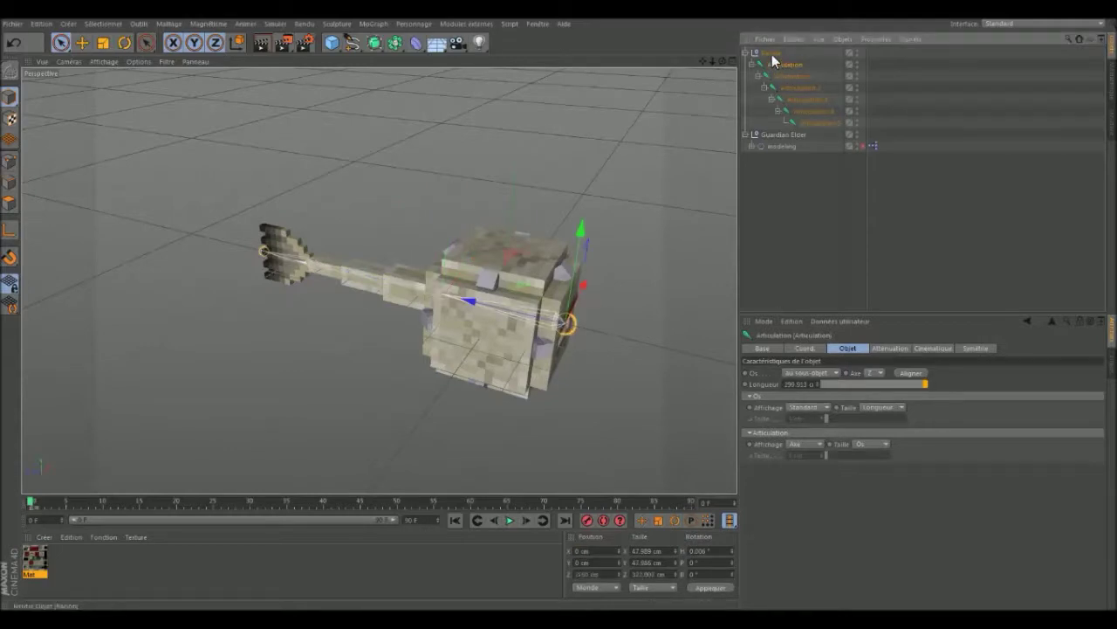
left_click(773, 54)
left_click(775, 65)
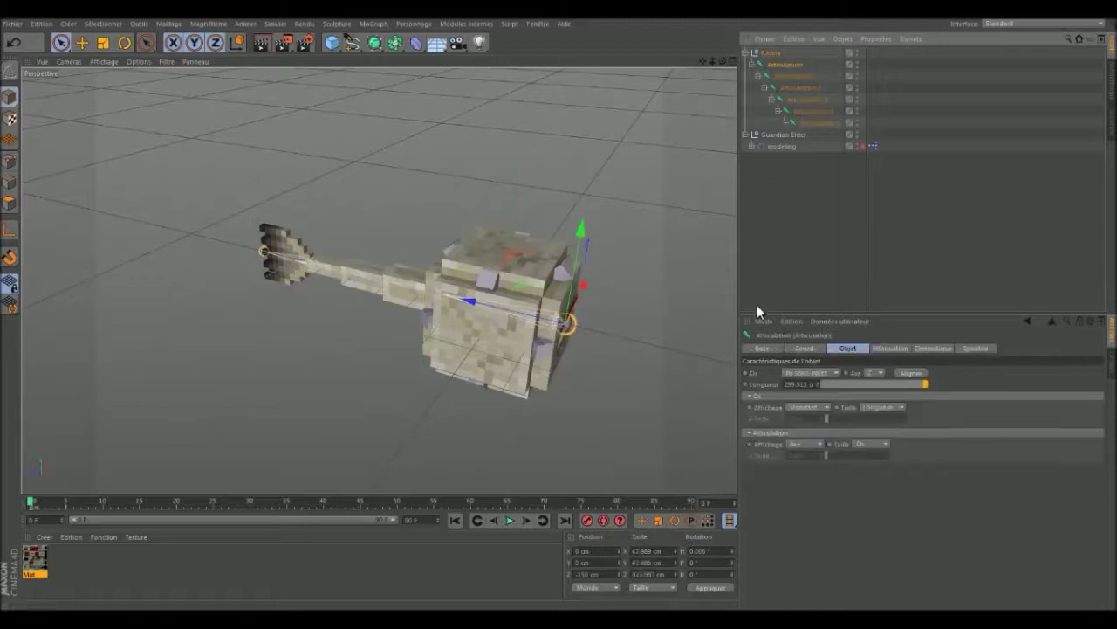
left_click(702, 551)
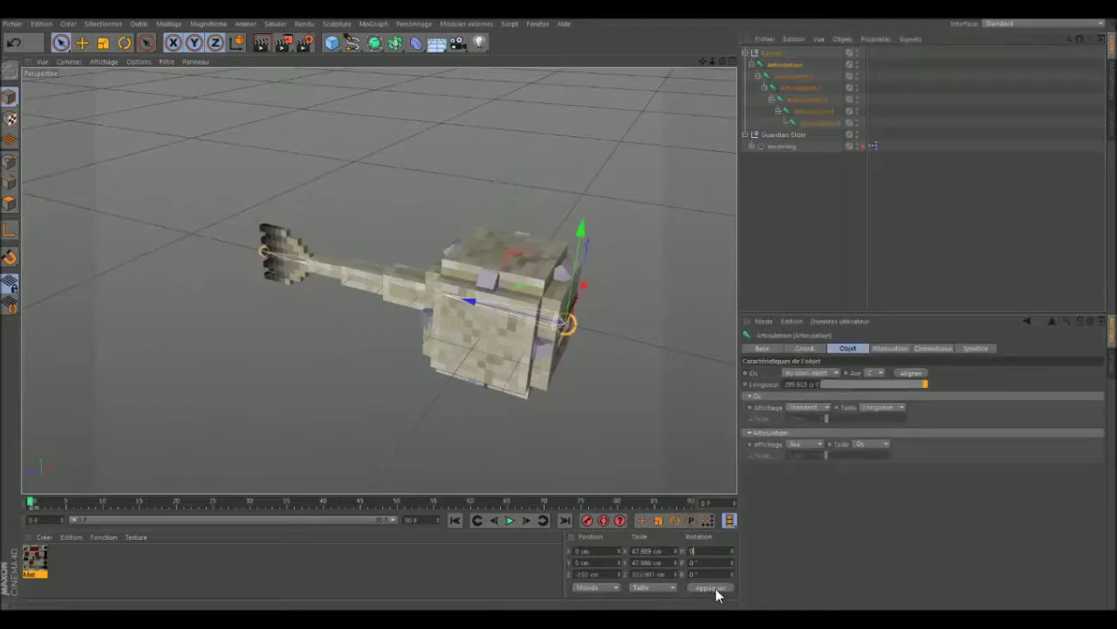
left_click(780, 77)
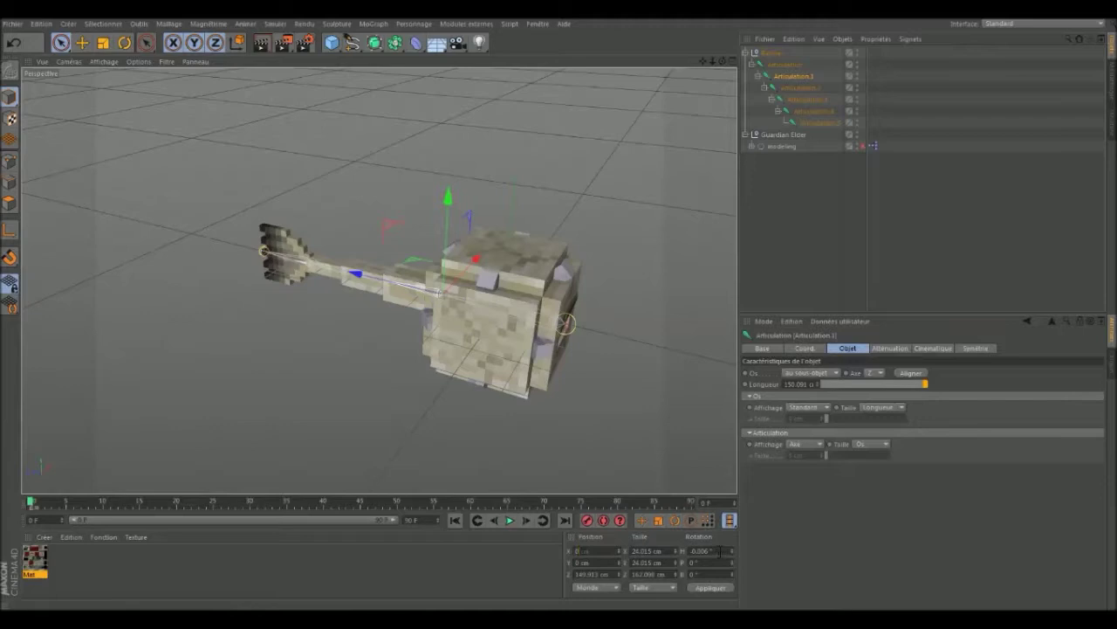
left_click(790, 87)
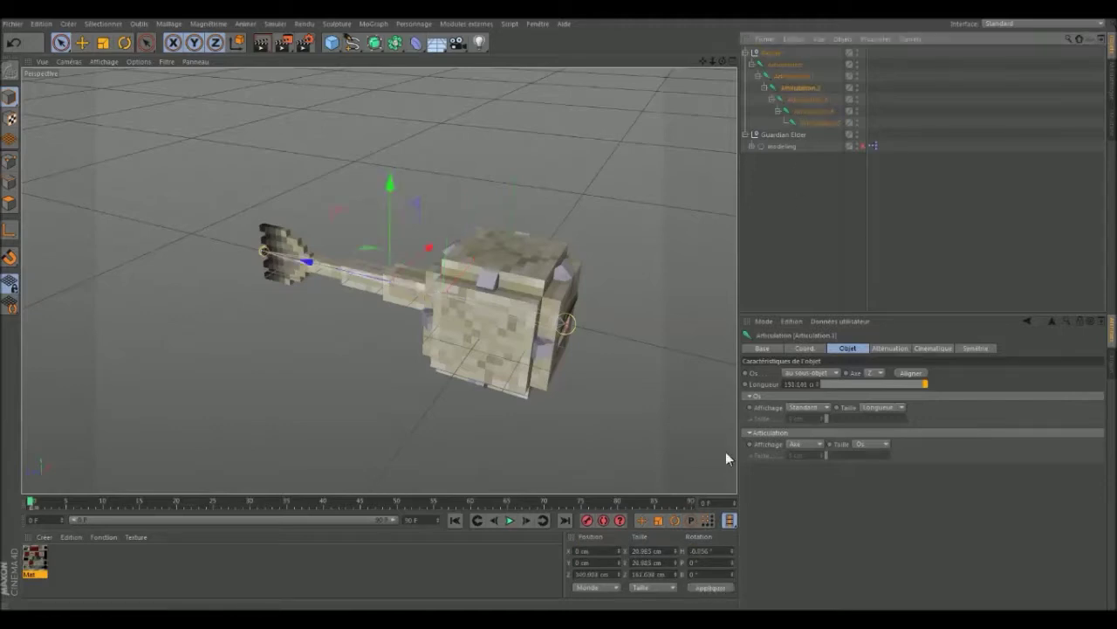
left_click(698, 551)
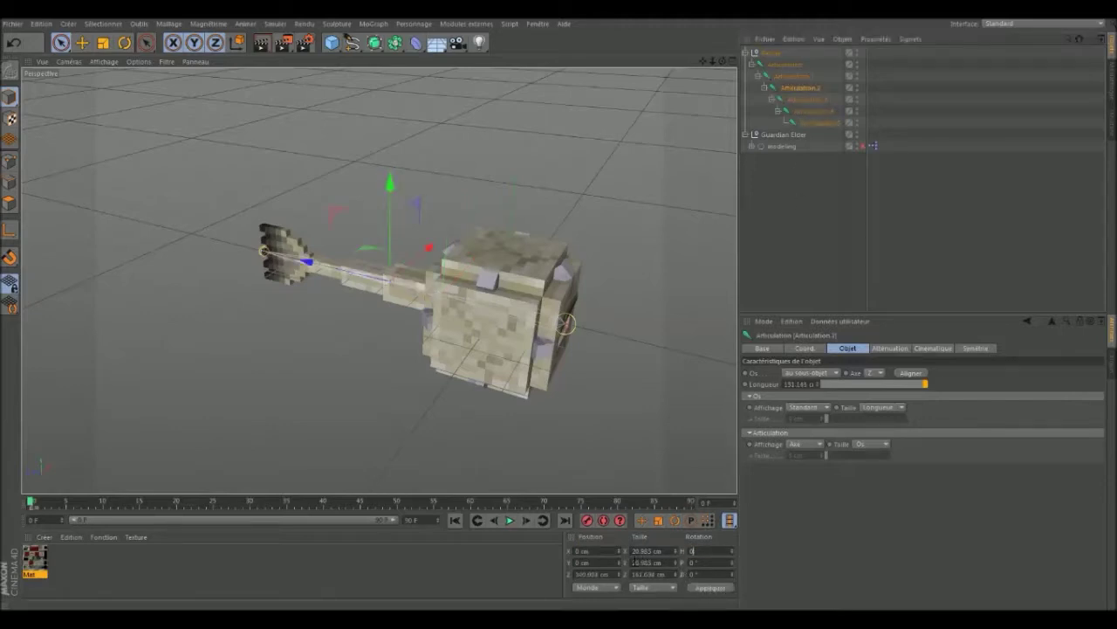
left_click(710, 588)
double_click(709, 552)
type("0")
left_click(708, 588)
- Set Articulation.4's heading rotation to 0°
left_click(799, 100)
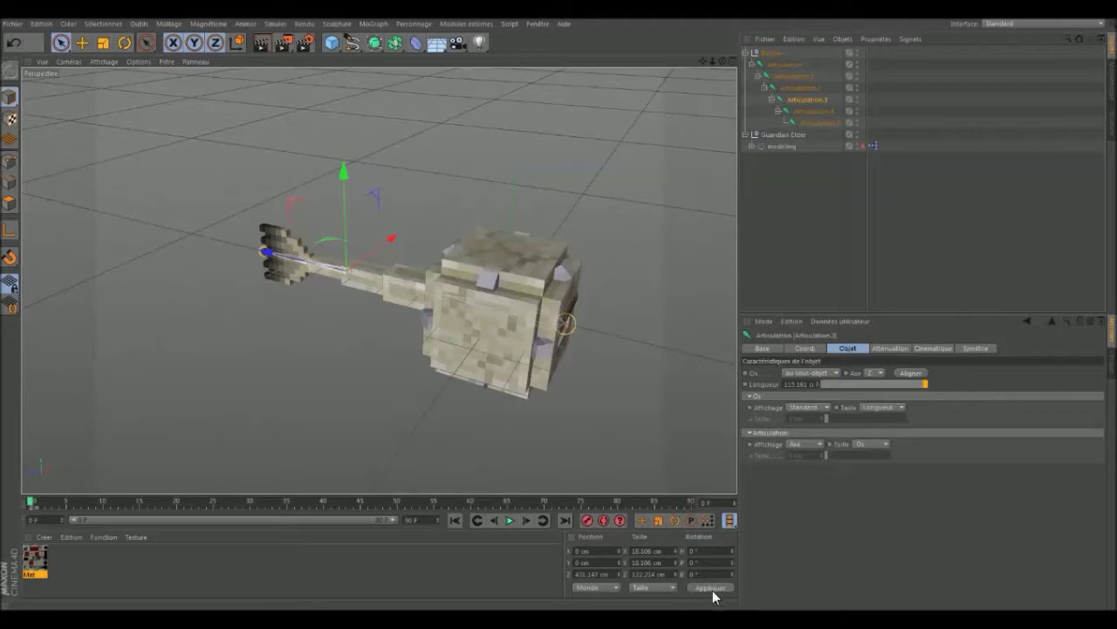
left_click(814, 112)
double_click(710, 551)
type("0")
left_click(708, 588)
- Step through Racine and each joint down to Articulation.5 to verify their values
left_click(821, 123)
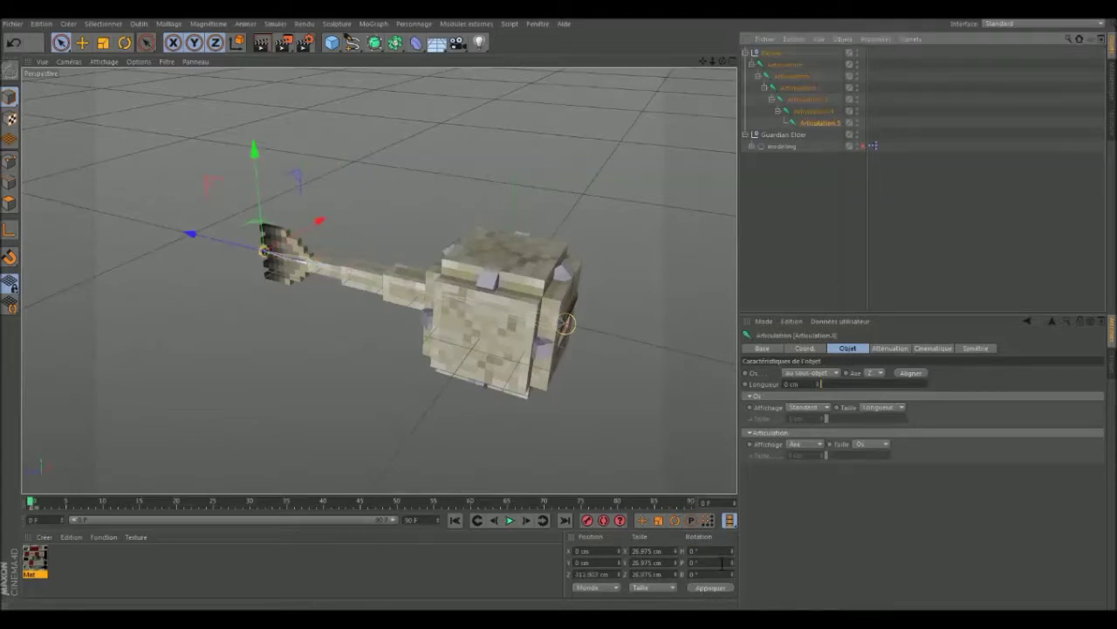
left_click(776, 52)
left_click(778, 67)
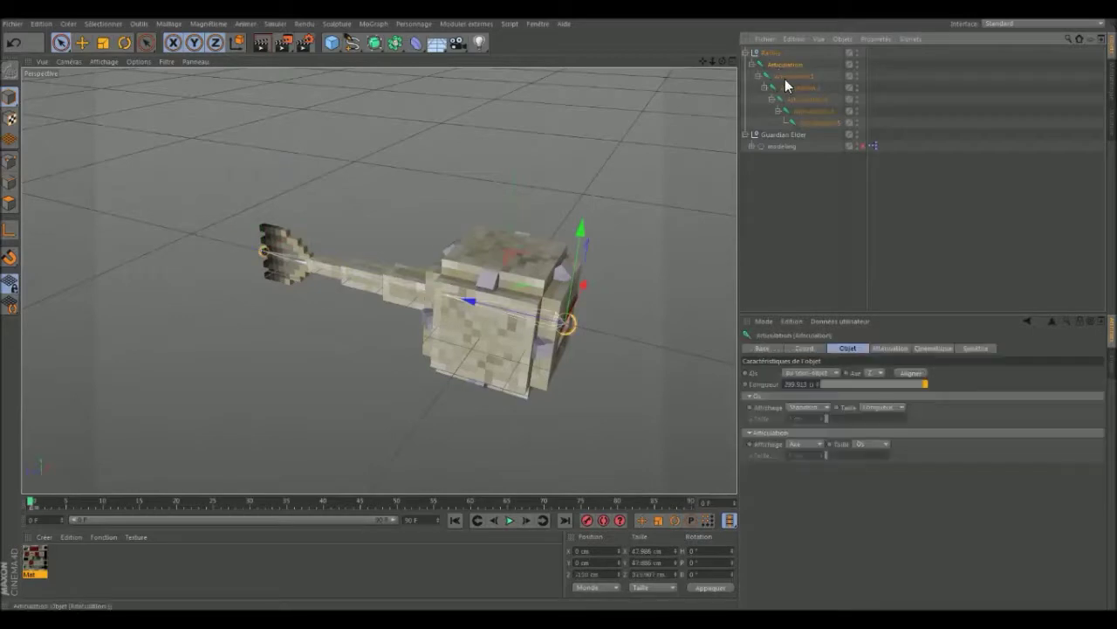
left_click(789, 88)
left_click(798, 100)
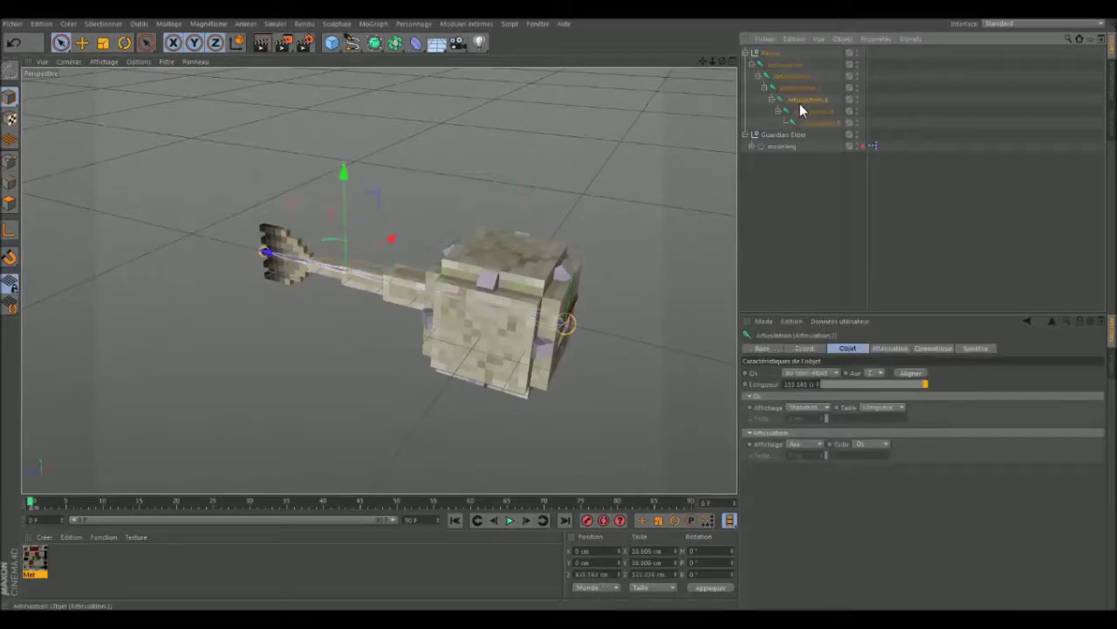
left_click(805, 110)
left_click(811, 121)
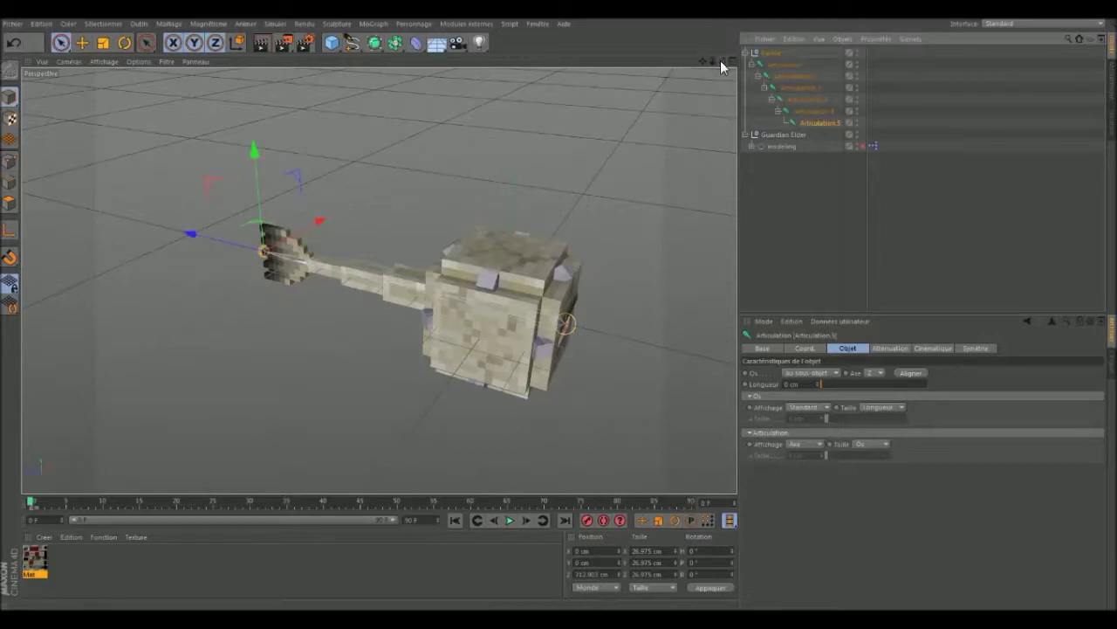
- Set Articulation.1's Z position to 150 cm
left_click_drag(721, 61, 699, 75)
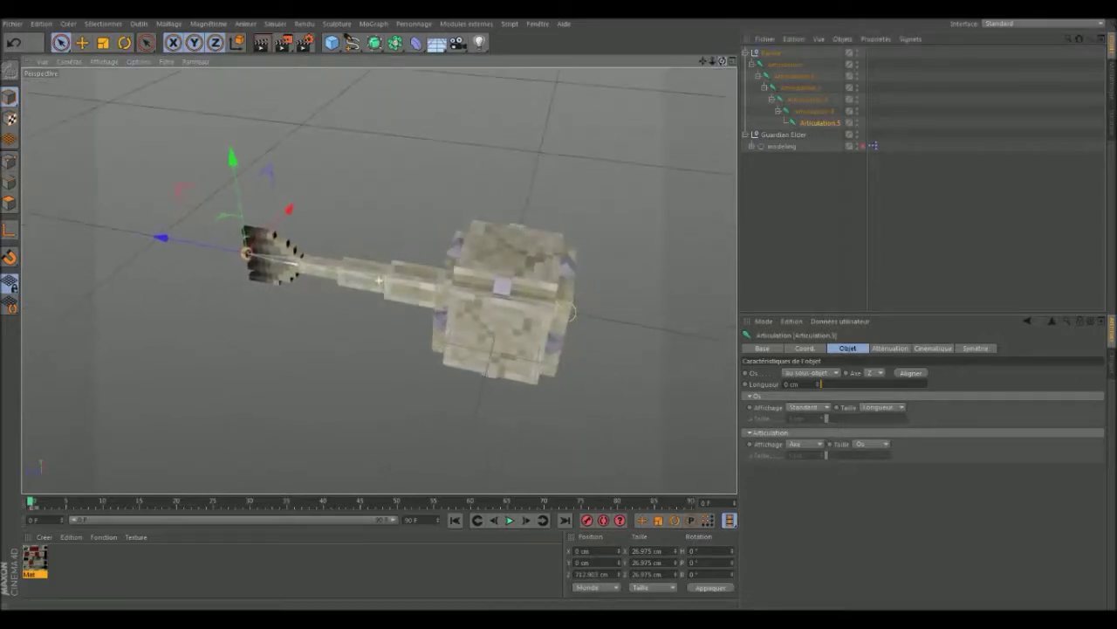
left_click(757, 63)
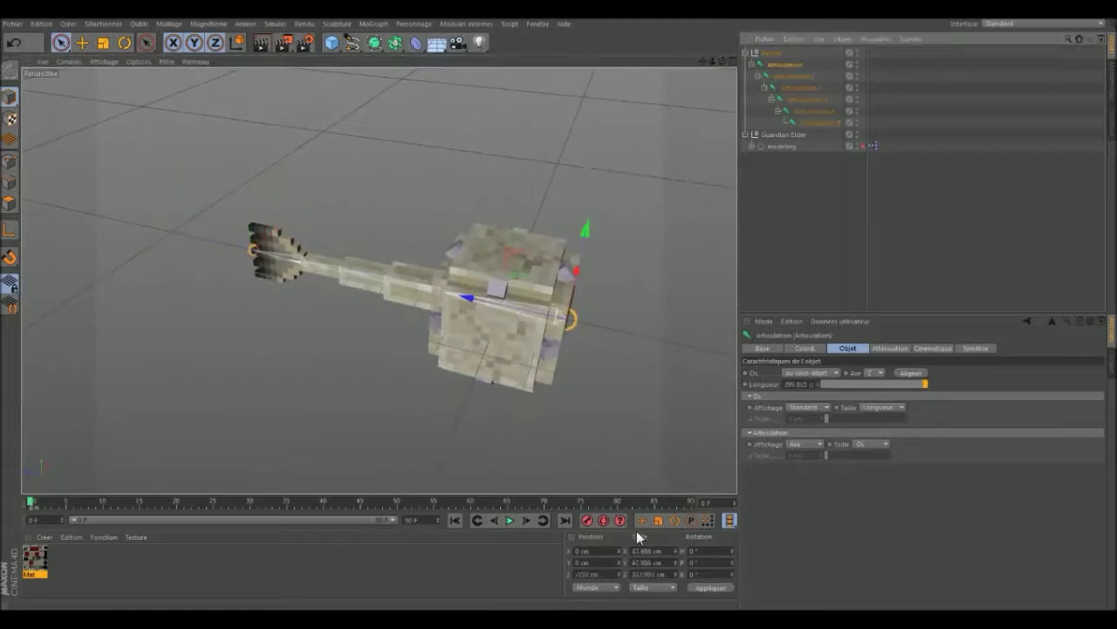
left_click(785, 75)
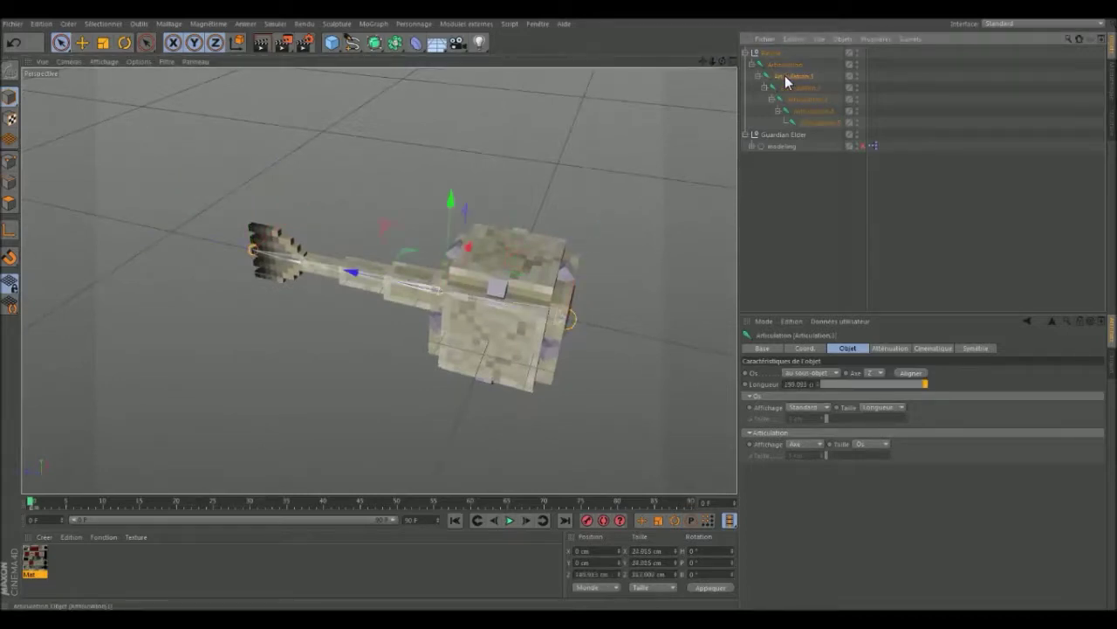
left_click(615, 575)
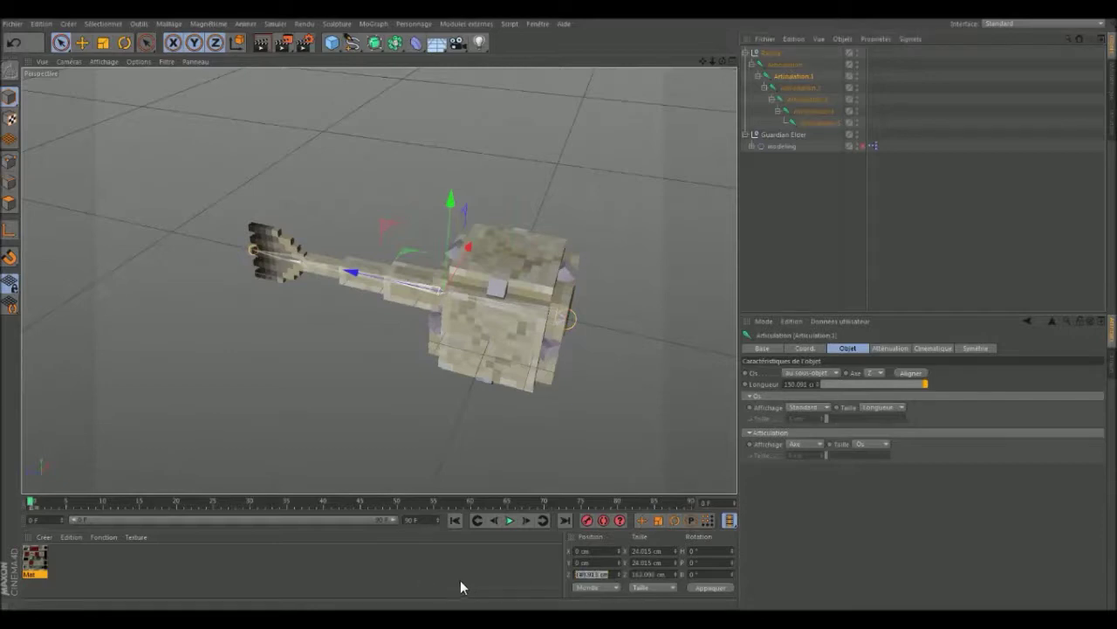
type("150")
- Set Articulation.3's Z position, first to 300 cm, then to 1500 cm
left_click(793, 88)
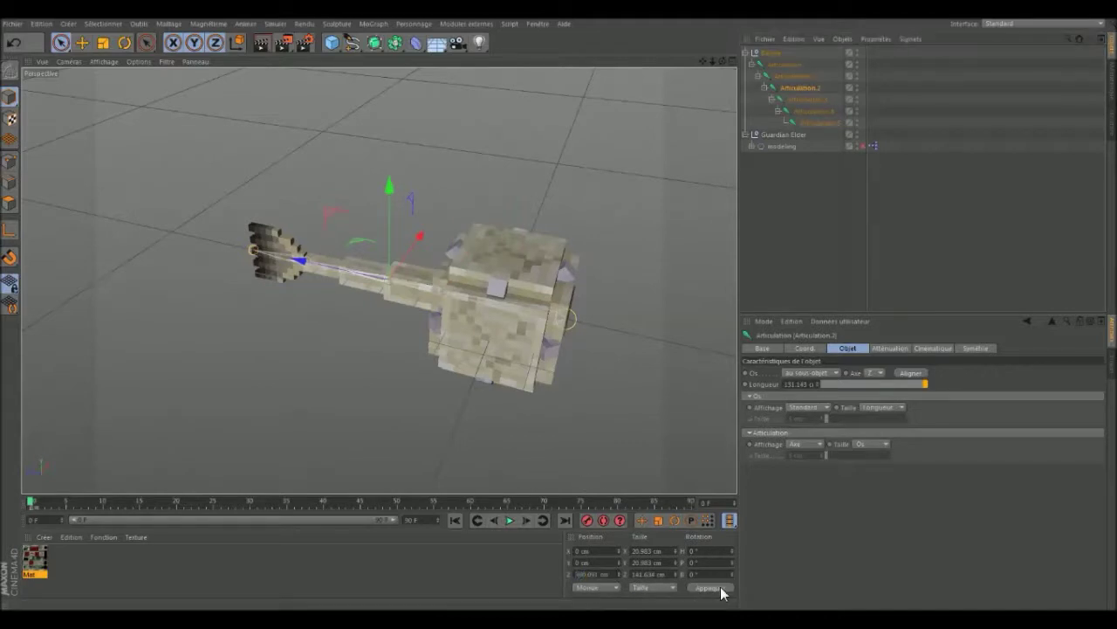
left_click_drag(723, 61, 726, 69)
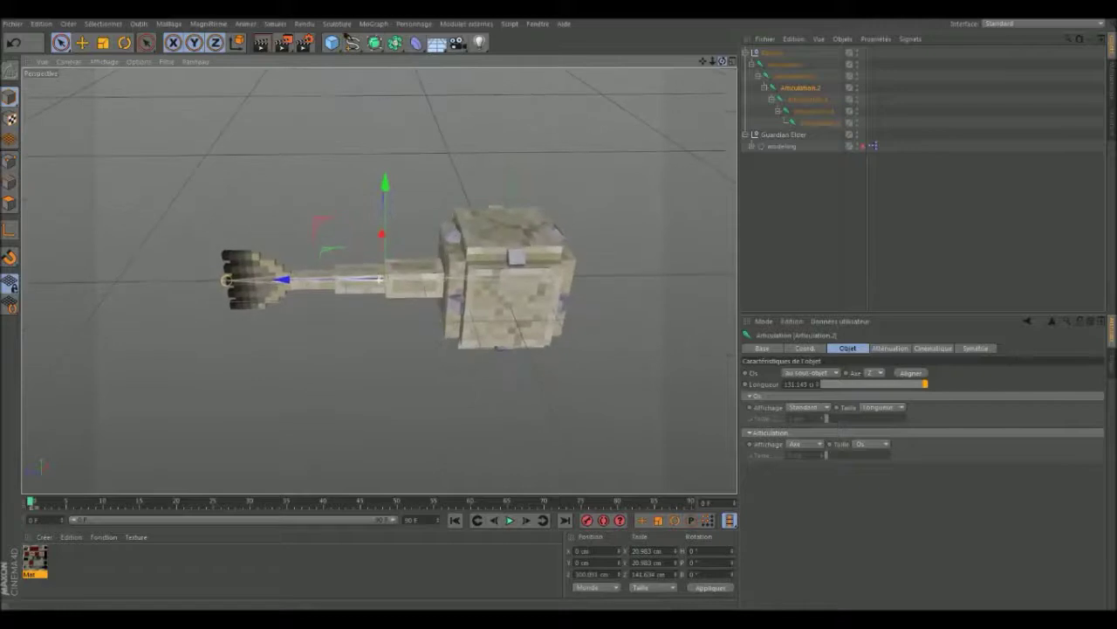
left_click(805, 99)
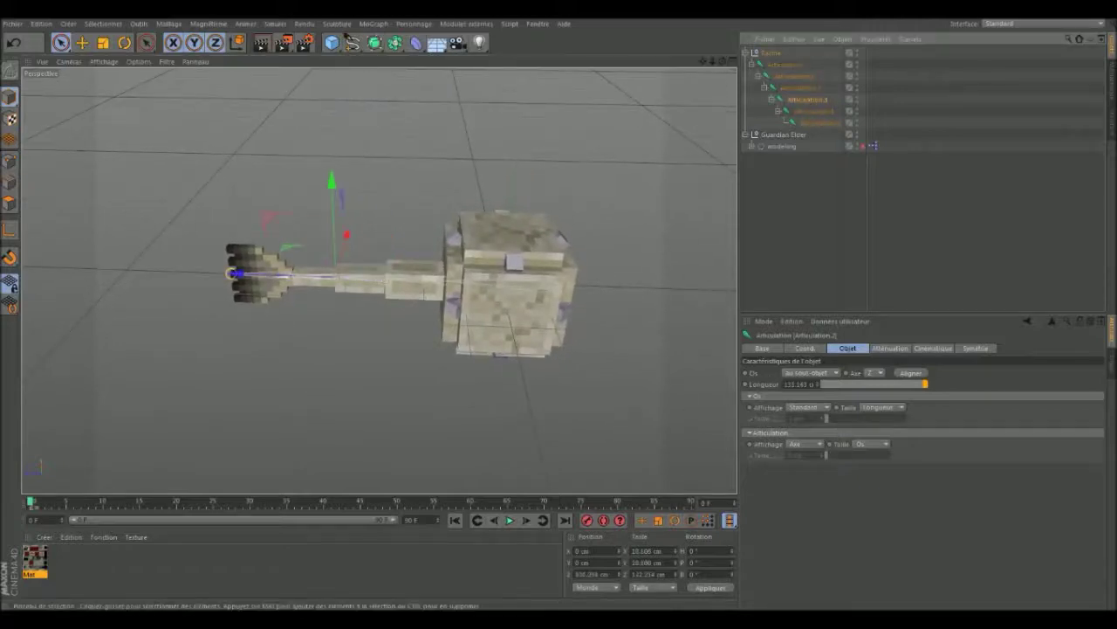
left_click(590, 574)
type("300+")
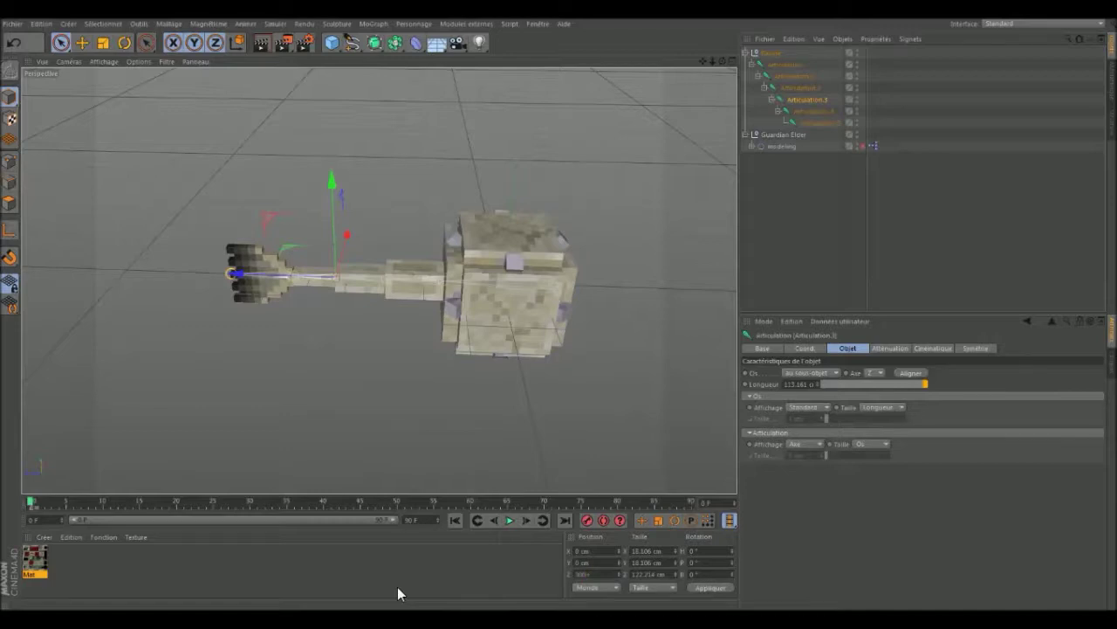
key("Return")
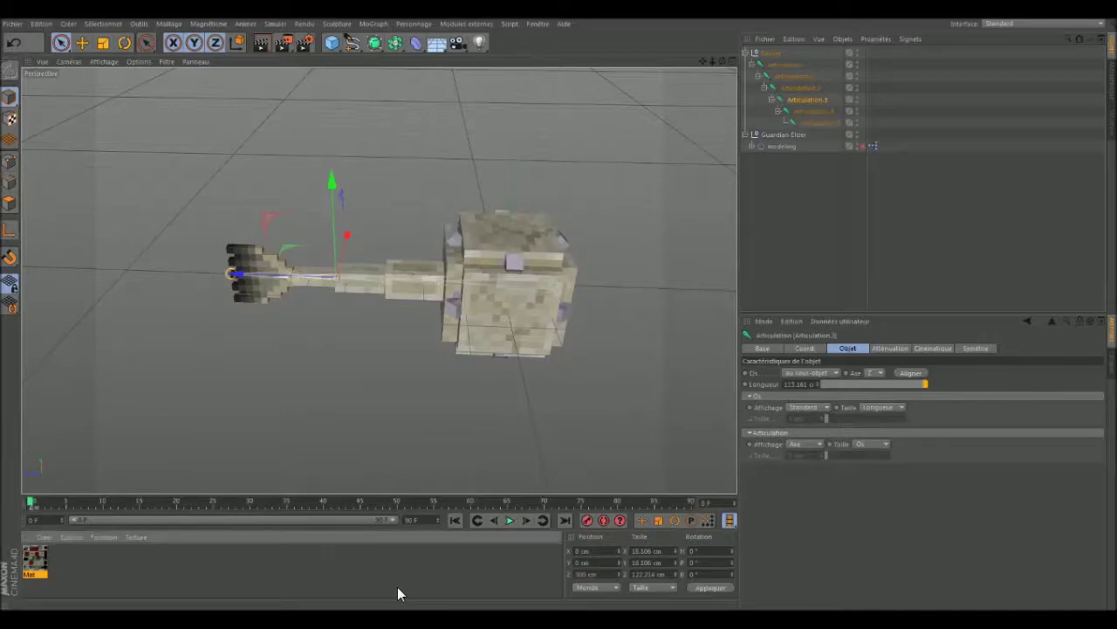
left_click(589, 574)
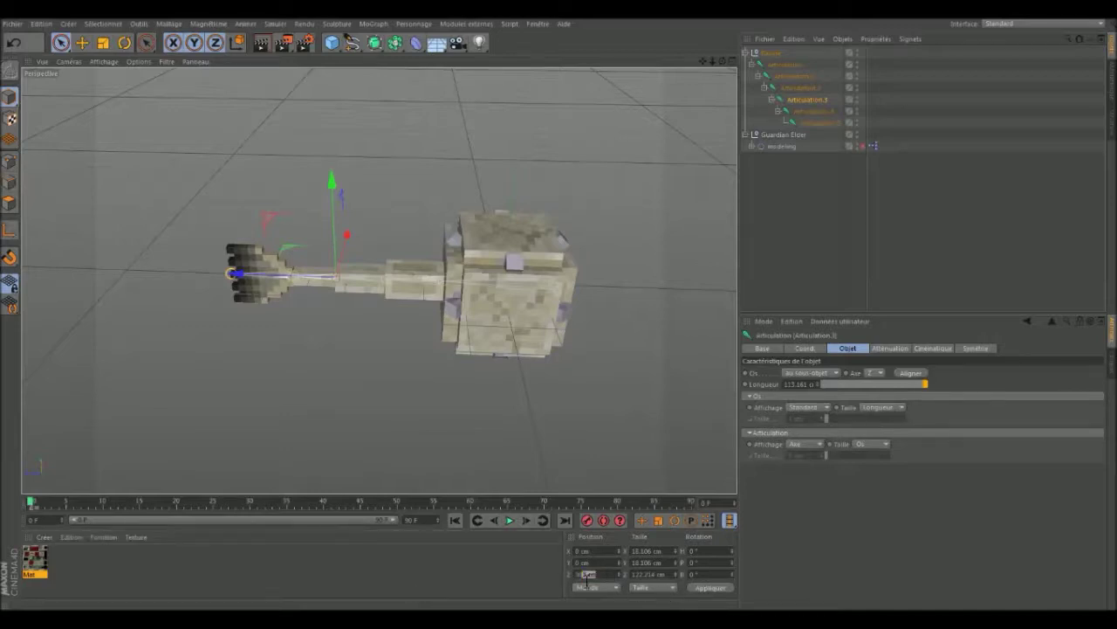
type("150")
type("0")
key("Return")
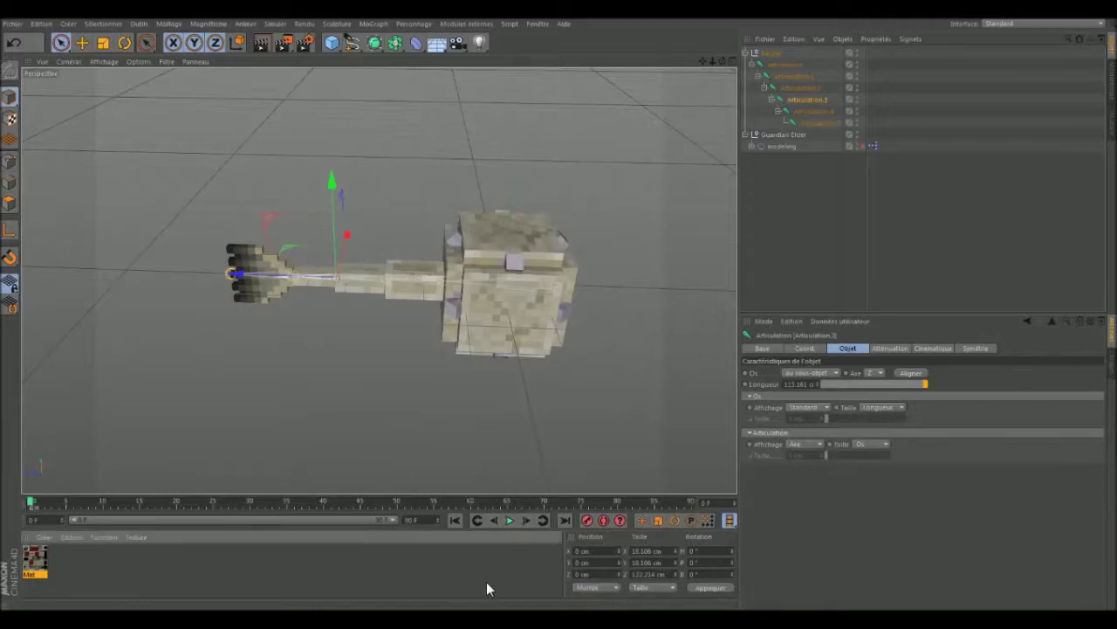
- Replace the Z position with the expression 0+18.7 and apply it
key("0")
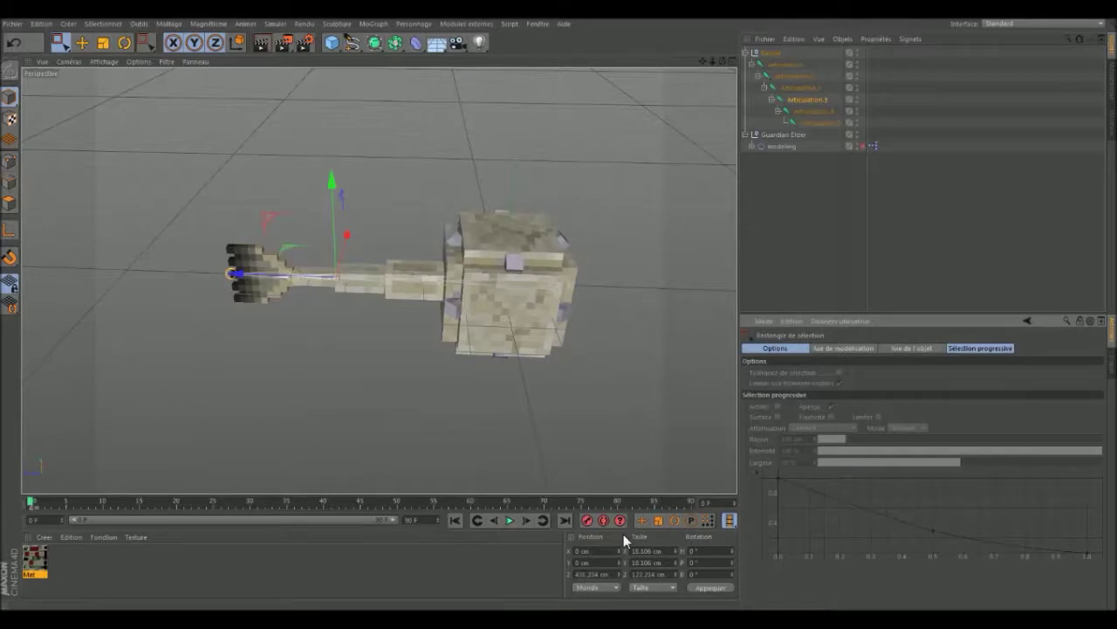
double_click(602, 573)
type("0+18")
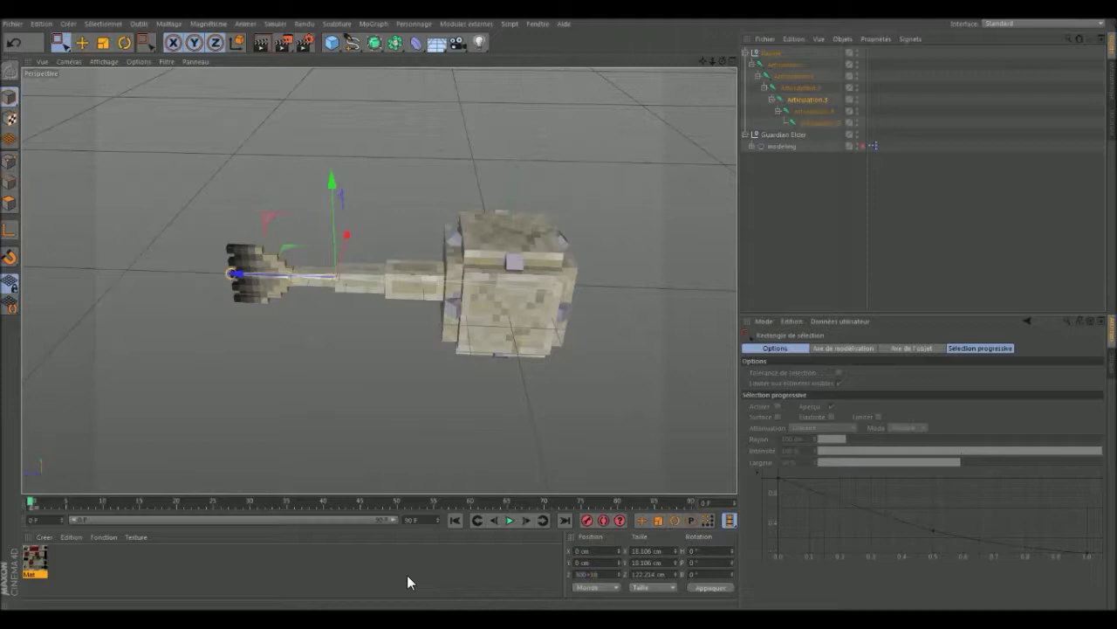
type(".75")
left_click(704, 591)
- Copy Articulation.3's Z value into Articulation.4's Z position and append '*'
left_click(805, 112)
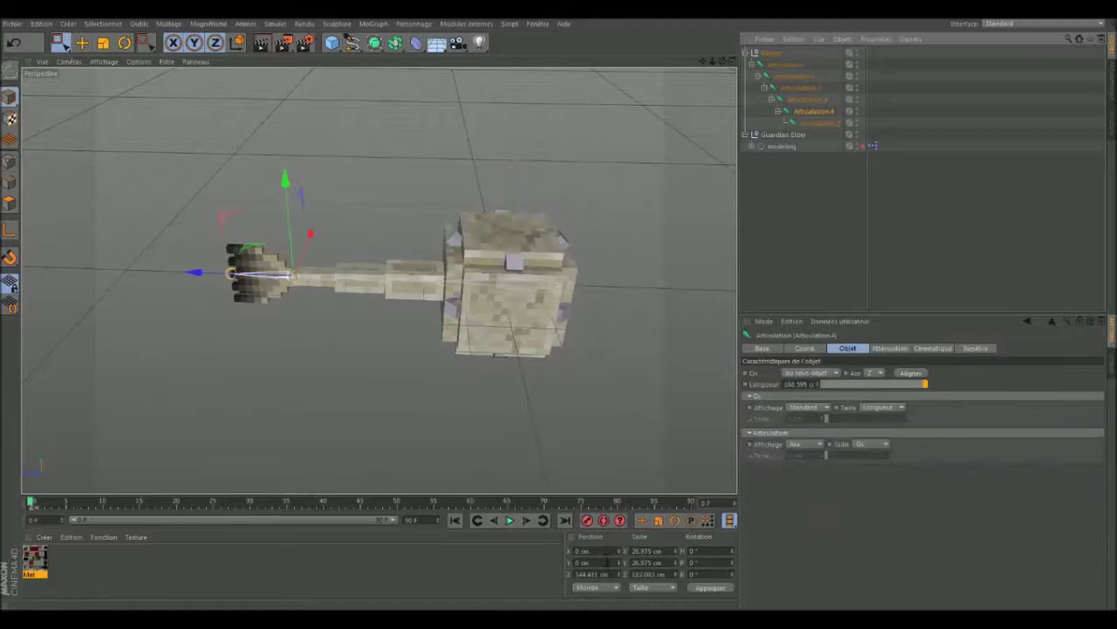
left_click(806, 99)
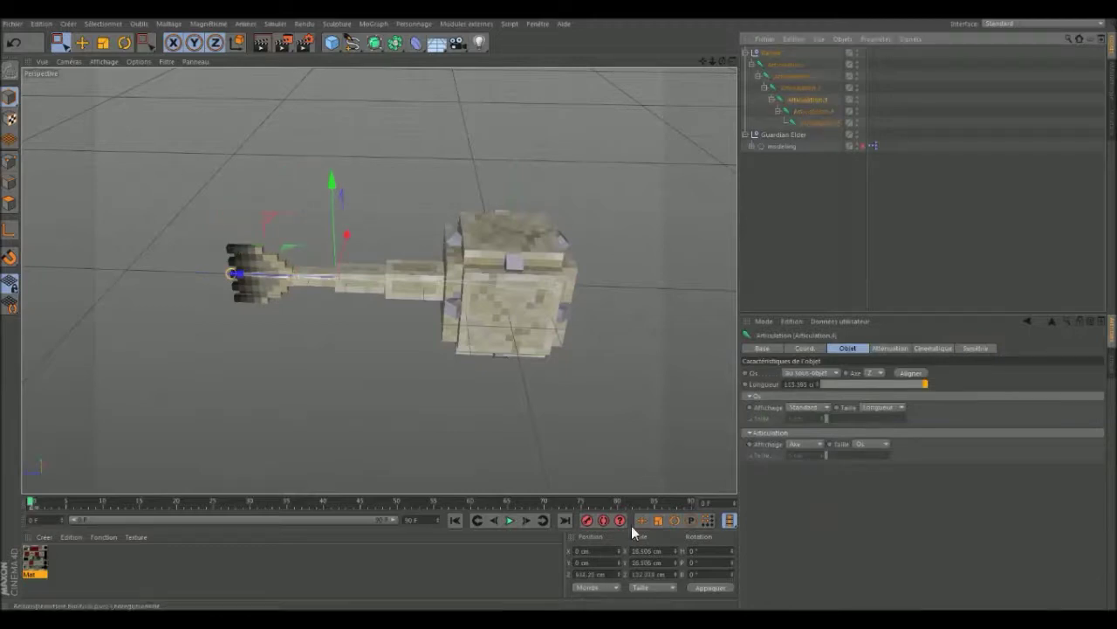
double_click(588, 573)
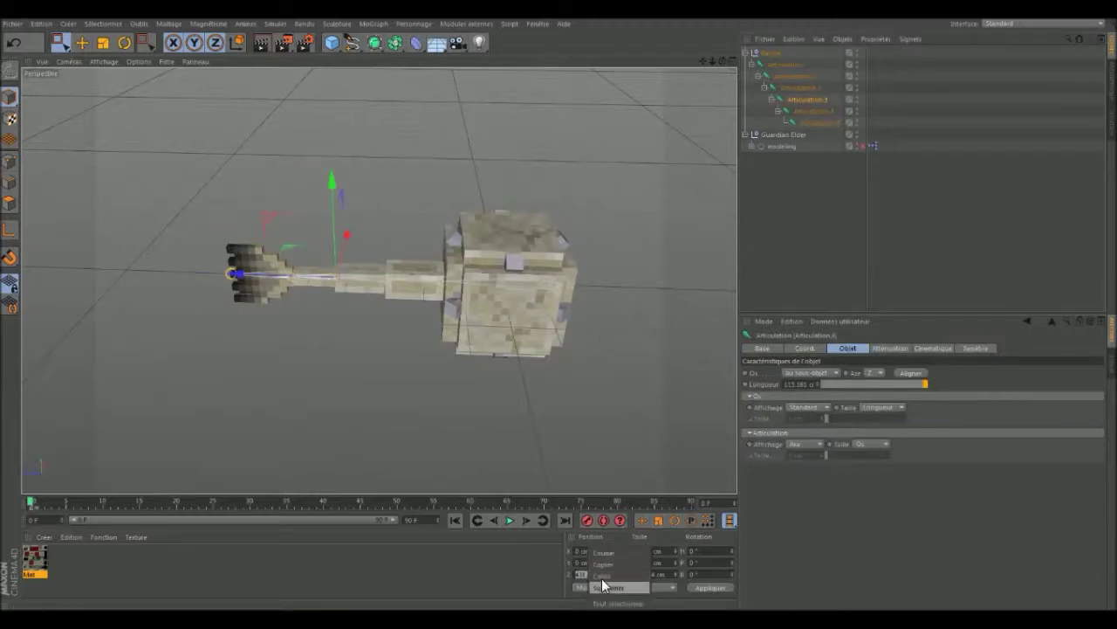
left_click(810, 112)
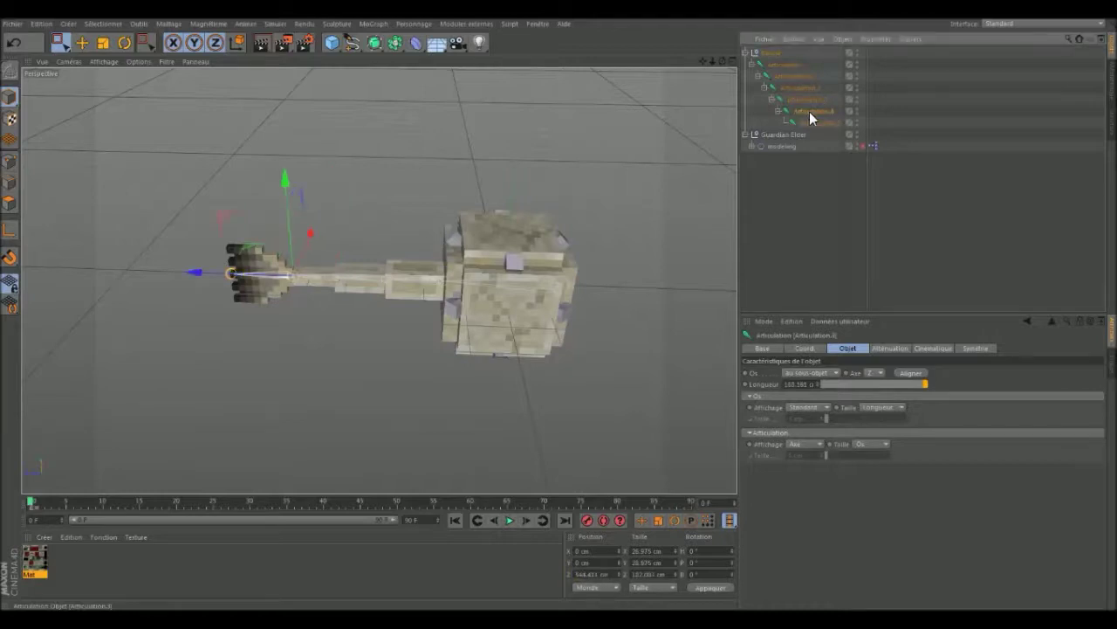
left_click(610, 575)
right_click(610, 575)
left_click(610, 576)
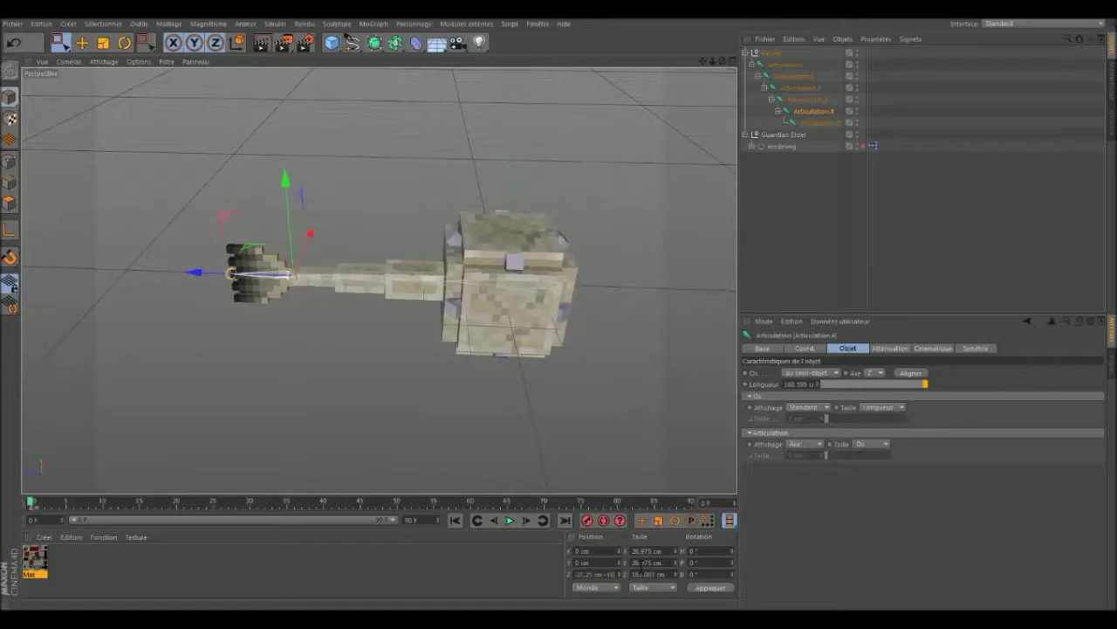
type("*")
- Give Articulation.5 a Z position using the expression '*-1-1' and apply it
right_click(586, 573)
left_click(596, 577)
left_click(800, 123)
left_click(598, 573)
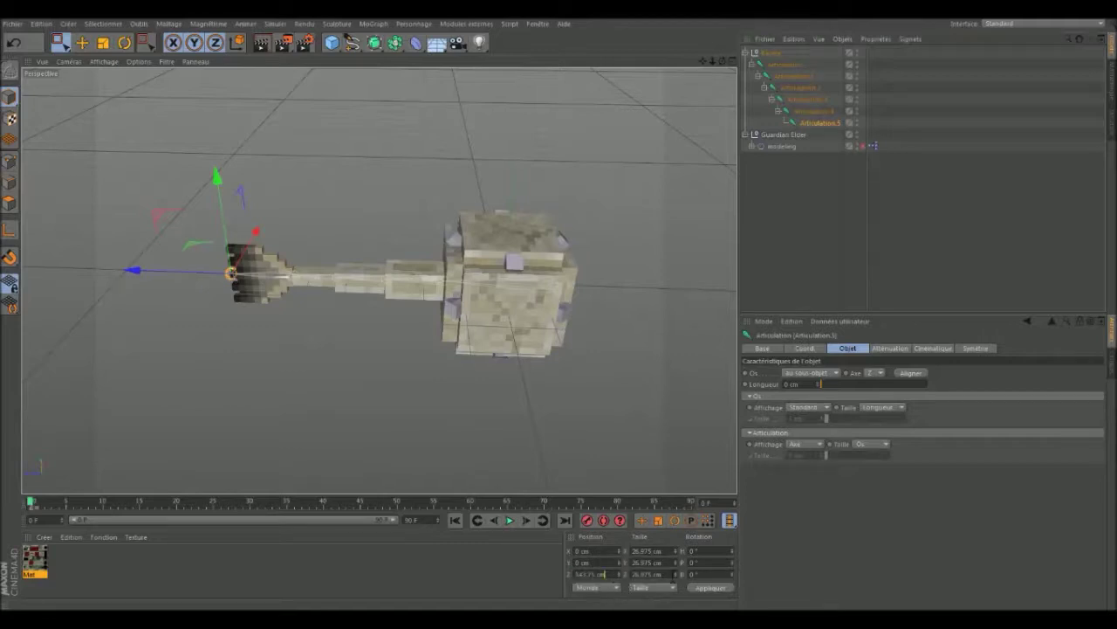
type("*-1-1")
left_click(719, 590)
- Check joints Articulation through Articulation.4, then expand the modeling null to show its parts
left_click(328, 328)
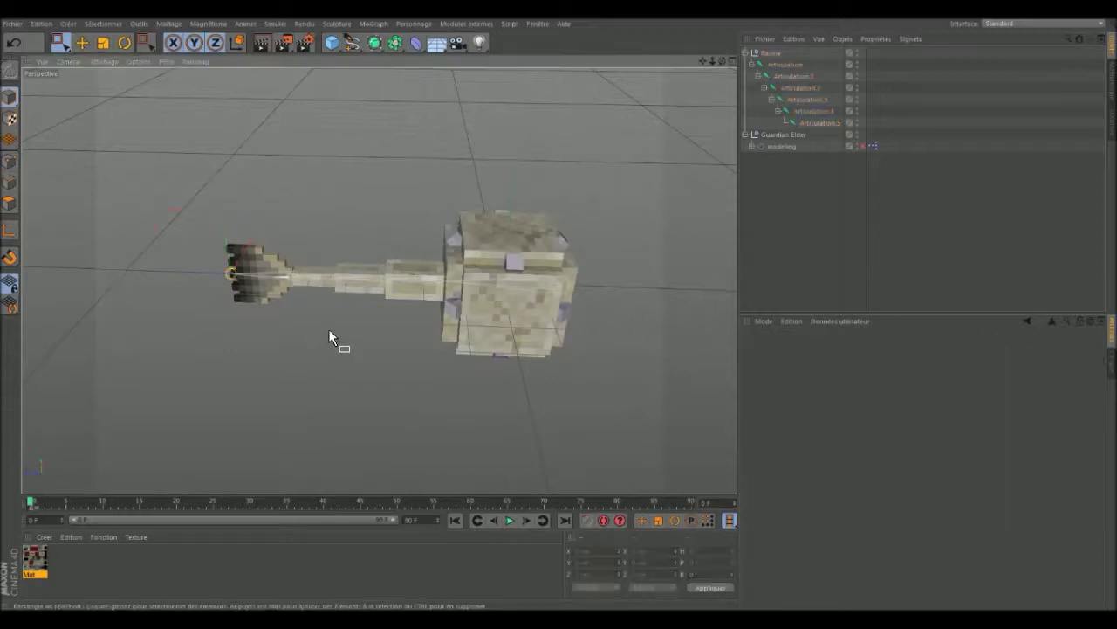
left_click_drag(329, 328, 221, 403, "alt")
left_click(783, 68)
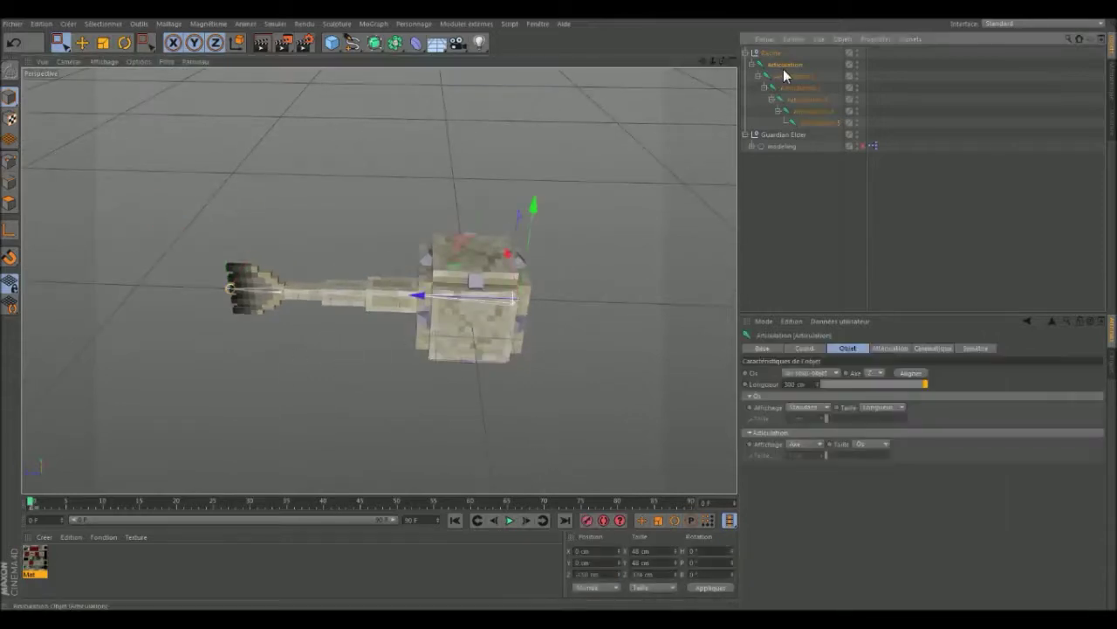
left_click(786, 76)
left_click(793, 88)
left_click(796, 98)
left_click(812, 112)
left_click(803, 89)
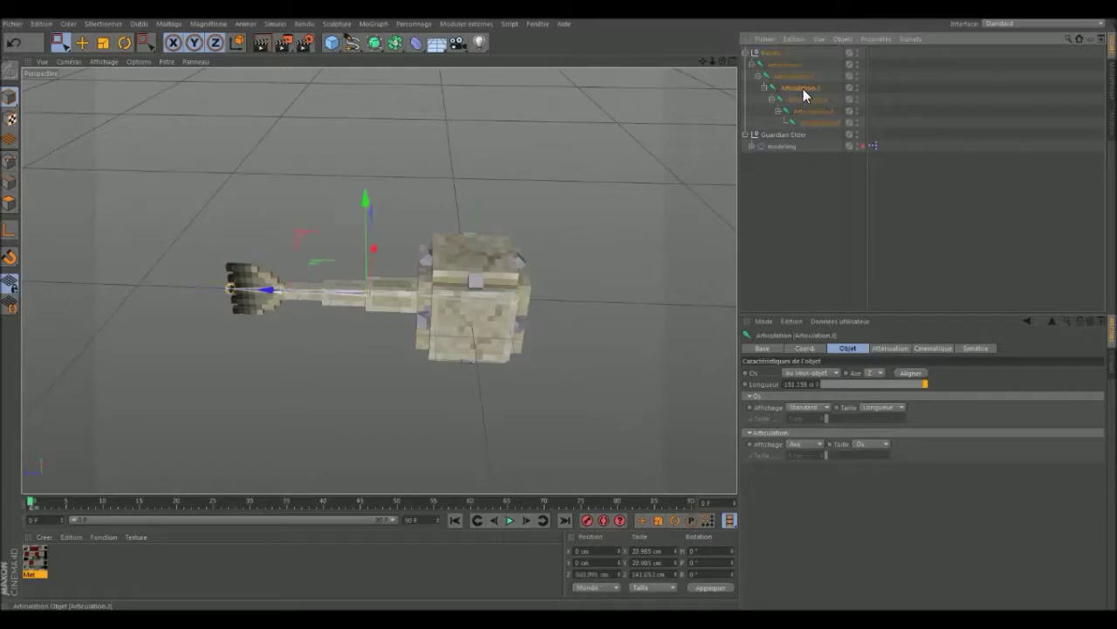
left_click(817, 262)
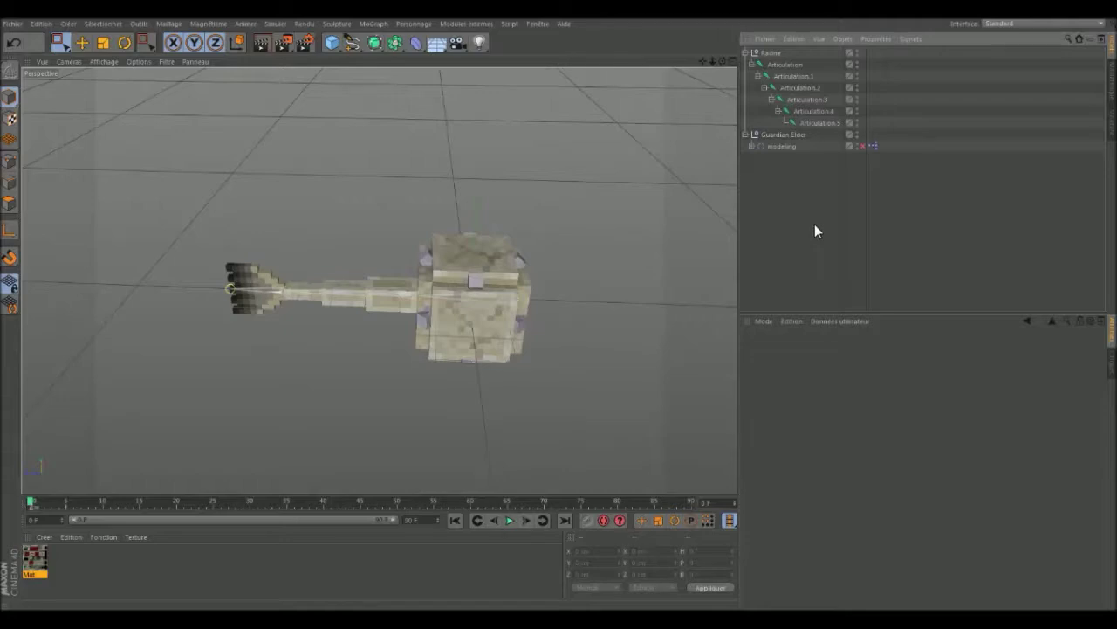
left_click(752, 147)
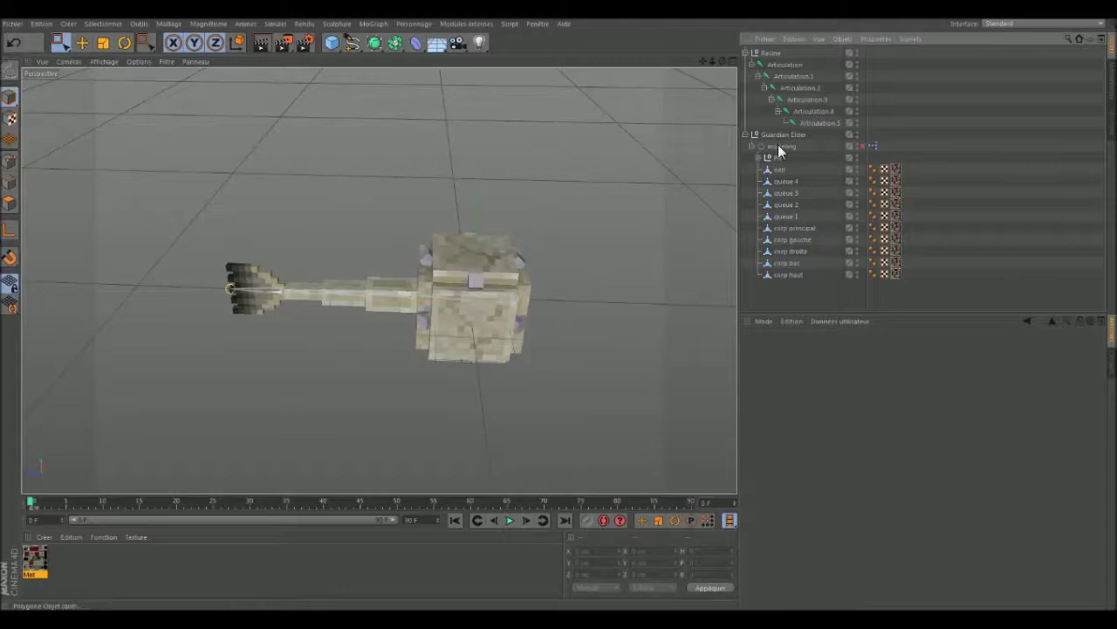
- Select Articulation with corp haut, bas, droite, gauche and principal; open Personnage > Commandes
left_click(784, 65)
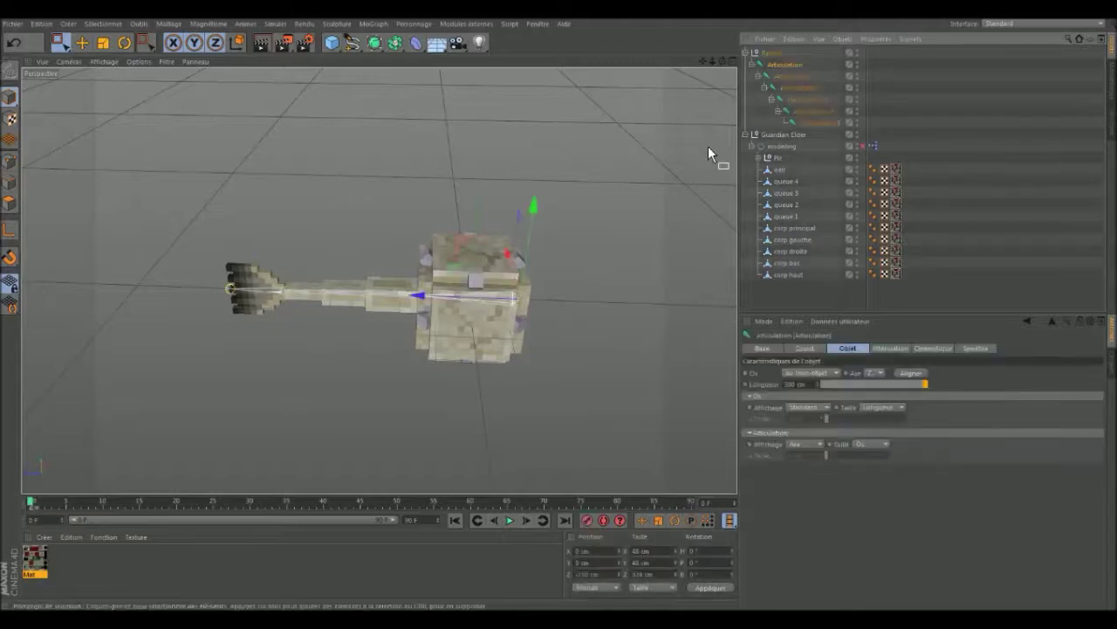
mouse_move(722, 61)
left_mouse_down()
mouse_move(502, 332)
mouse_move(722, 60)
left_mouse_up()
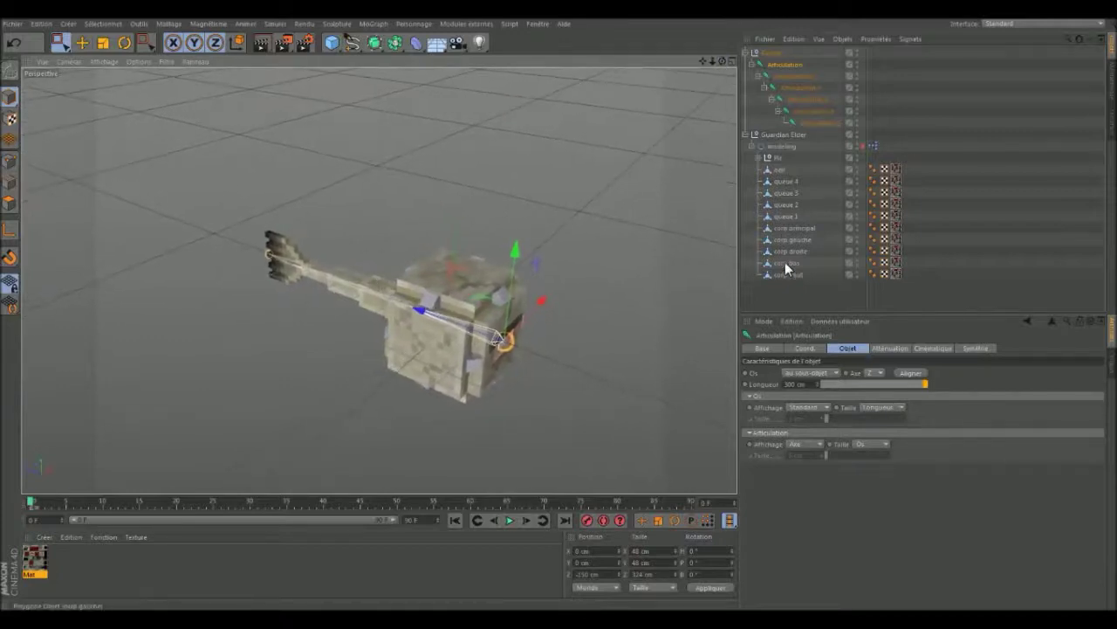
left_click(786, 63)
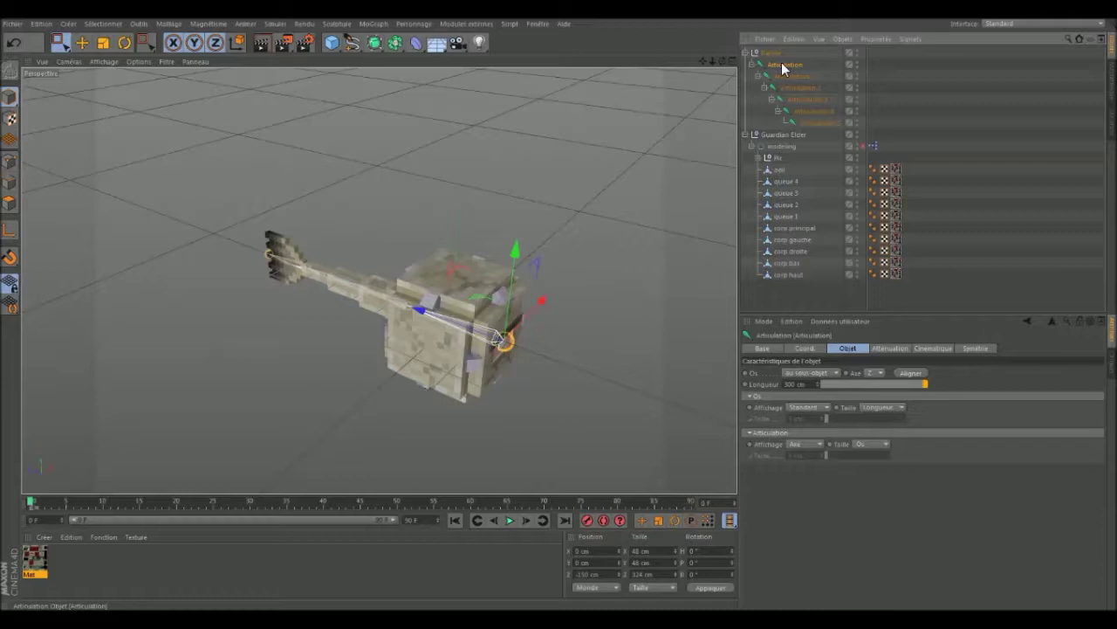
left_click(794, 275, "ctrl")
left_click(794, 263, "ctrl")
left_click(795, 250, "ctrl")
left_click(799, 238, "ctrl")
left_click(803, 228, "ctrl")
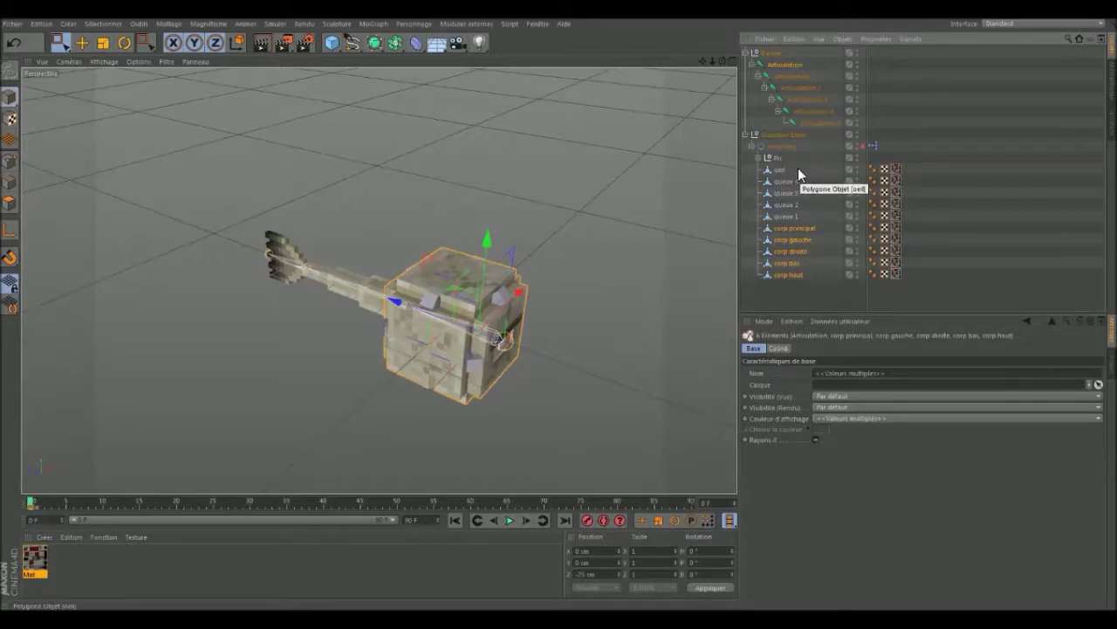
left_click(462, 24)
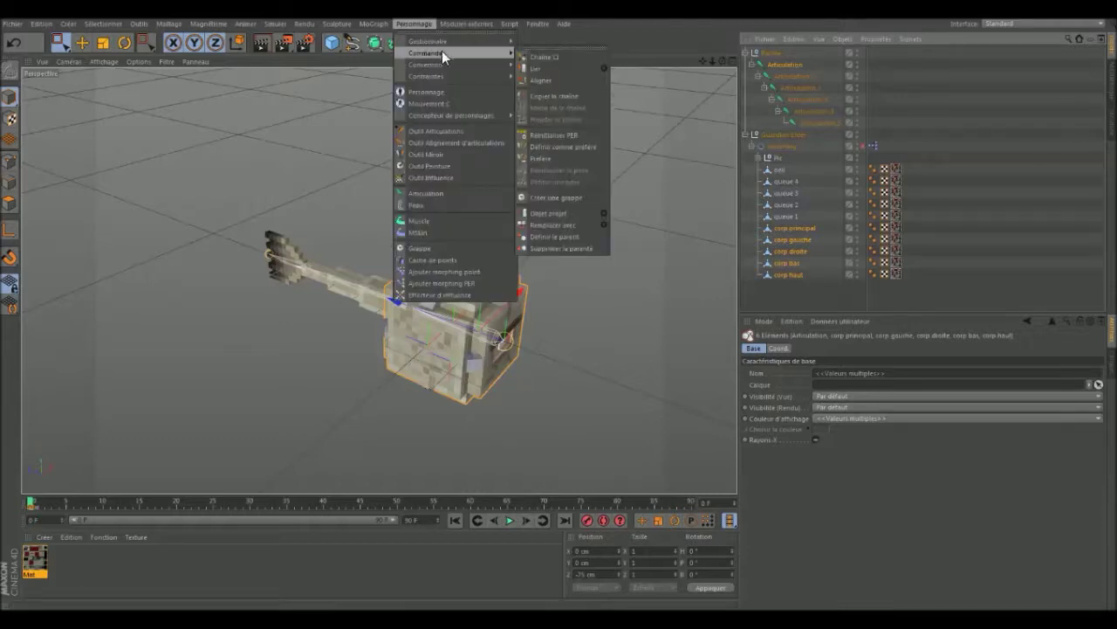
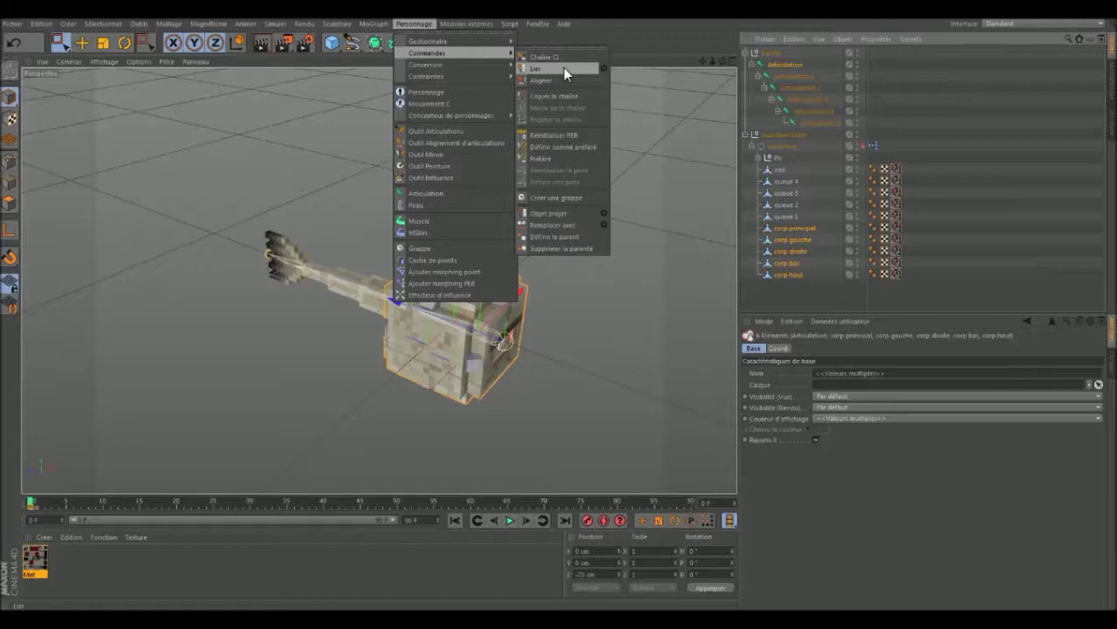
- Bind the main body block, corp gauche and corp droite to the root Articulation joint
left_click(564, 68)
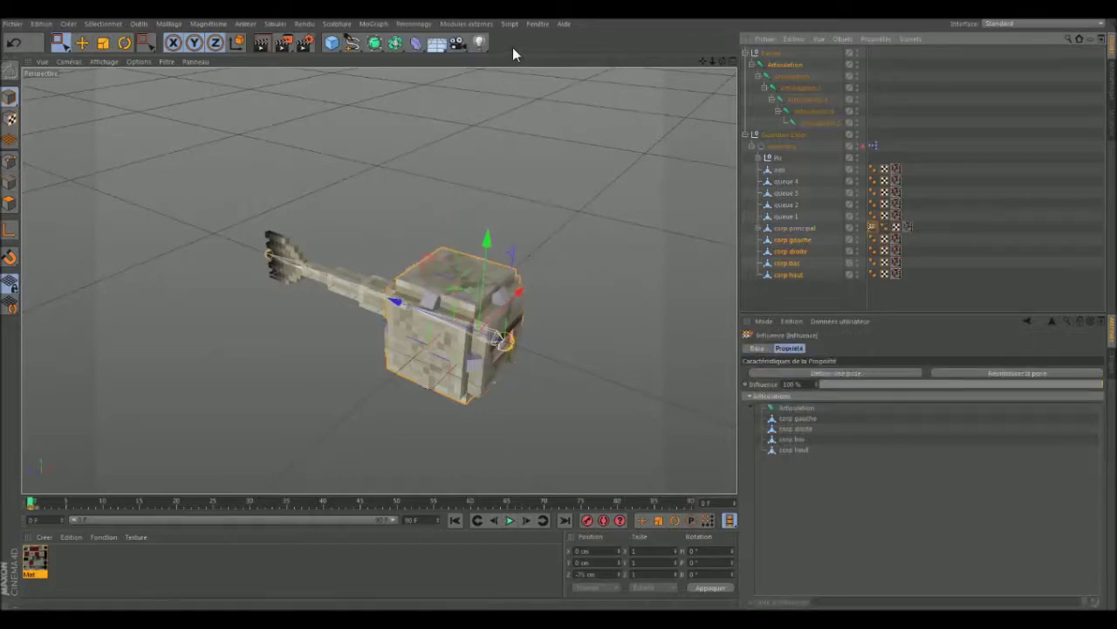
left_click(463, 23)
mouse_move(428, 52)
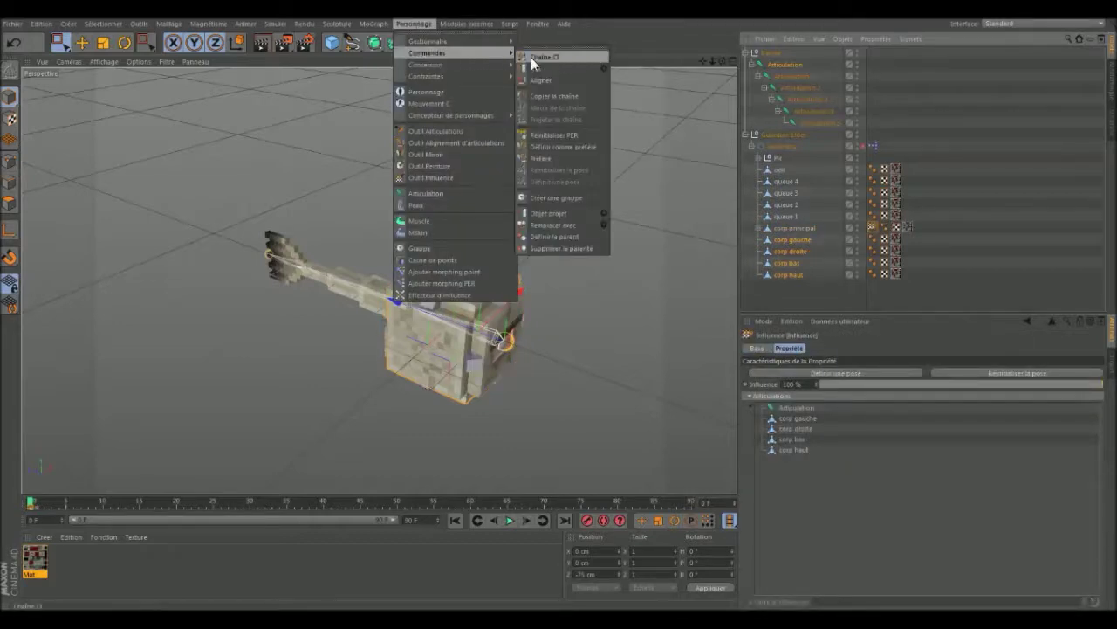
left_click(564, 67)
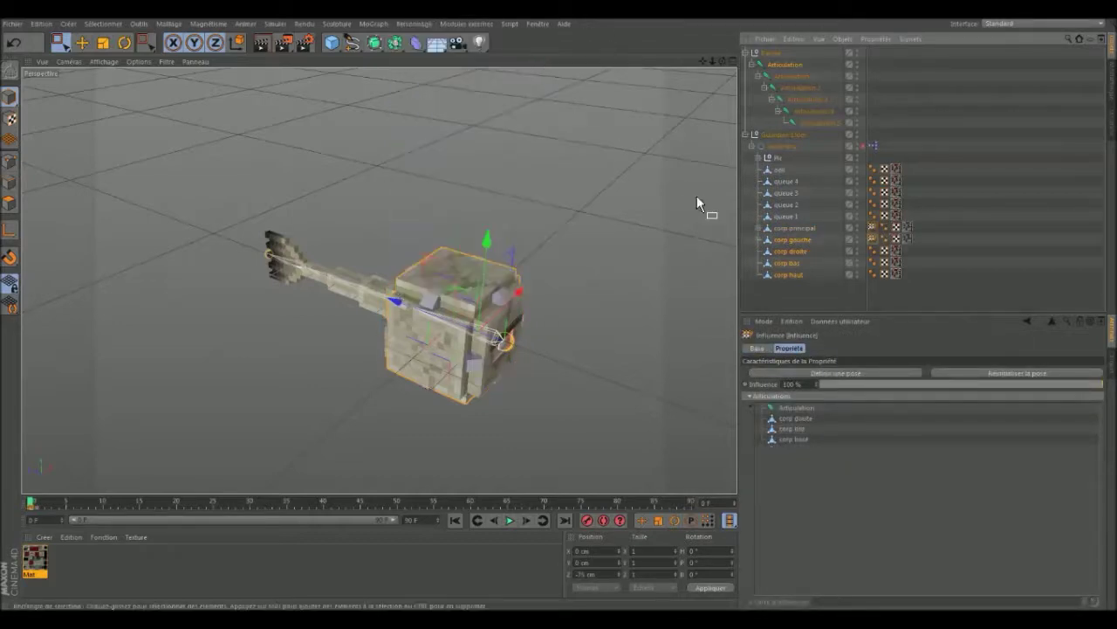
left_click(414, 23)
mouse_move(427, 53)
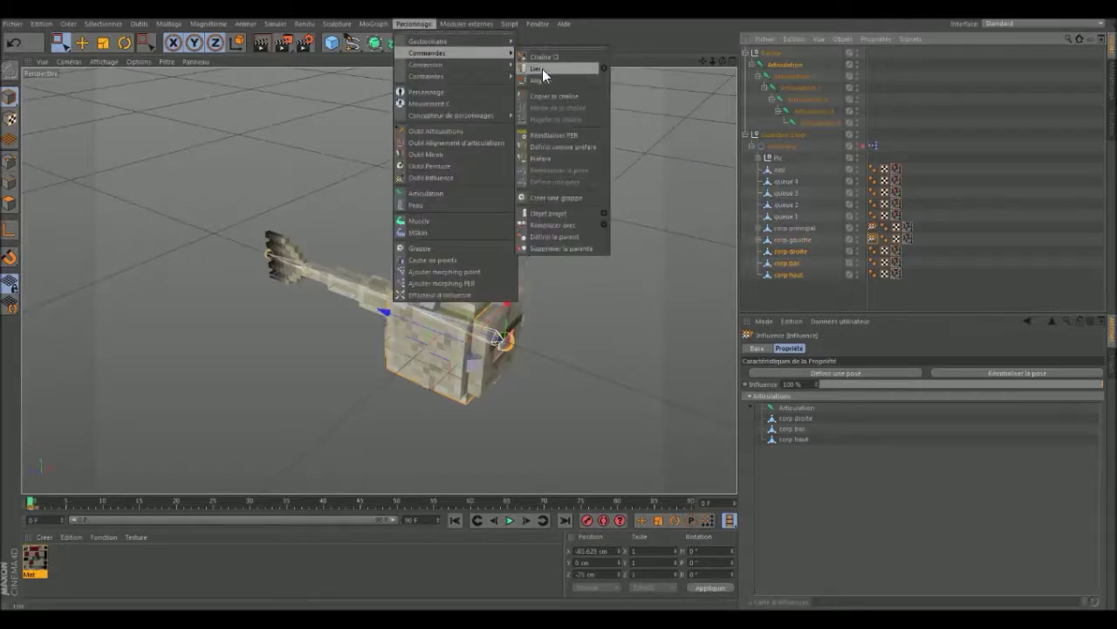
left_click(542, 69)
- Bind corp bas and corp haut to the root joint, then clear the selection
left_click(414, 24)
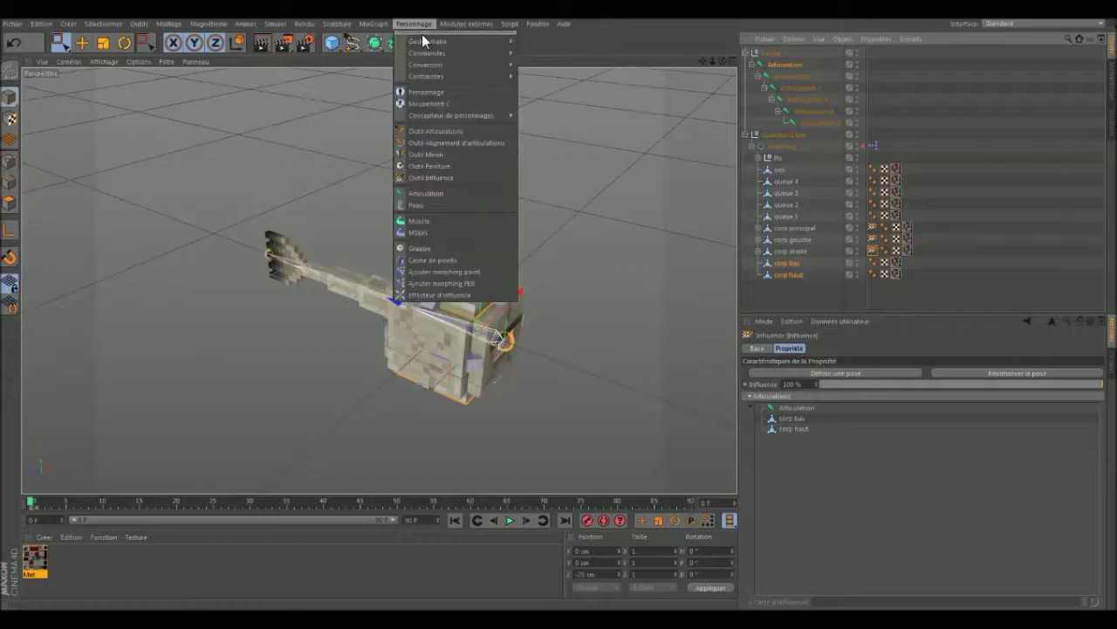
left_click(567, 69)
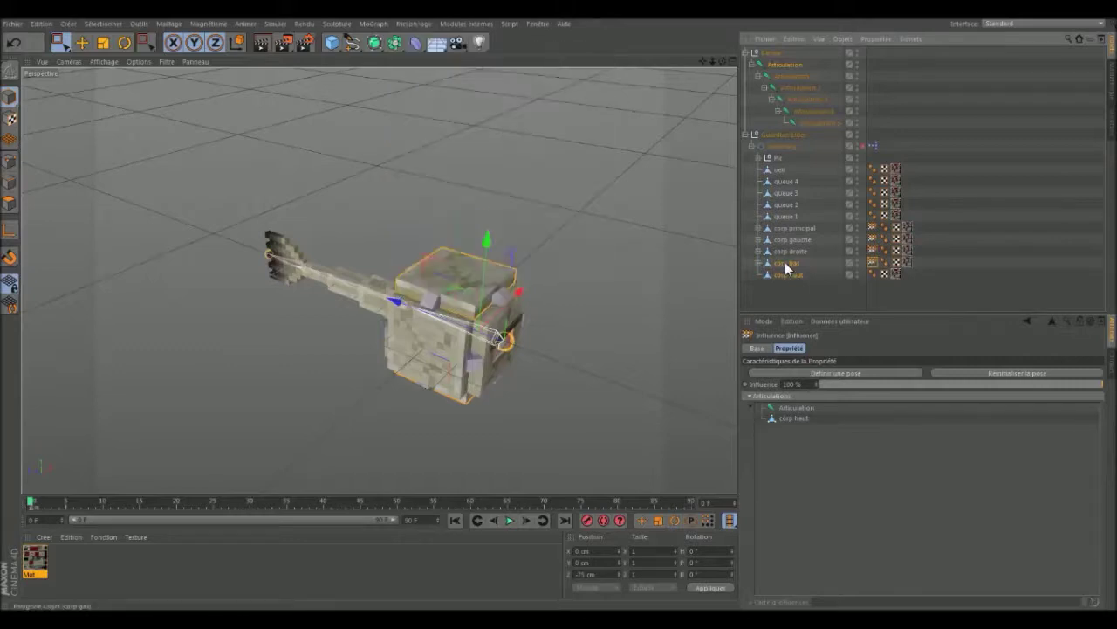
left_click(414, 23)
mouse_move(426, 53)
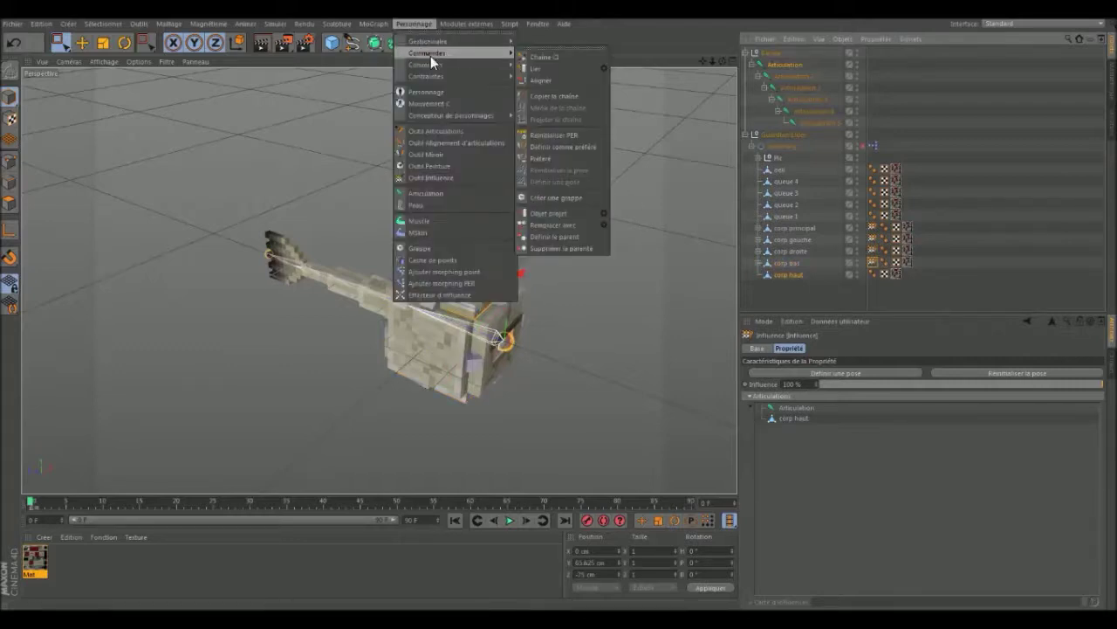
left_click(539, 68)
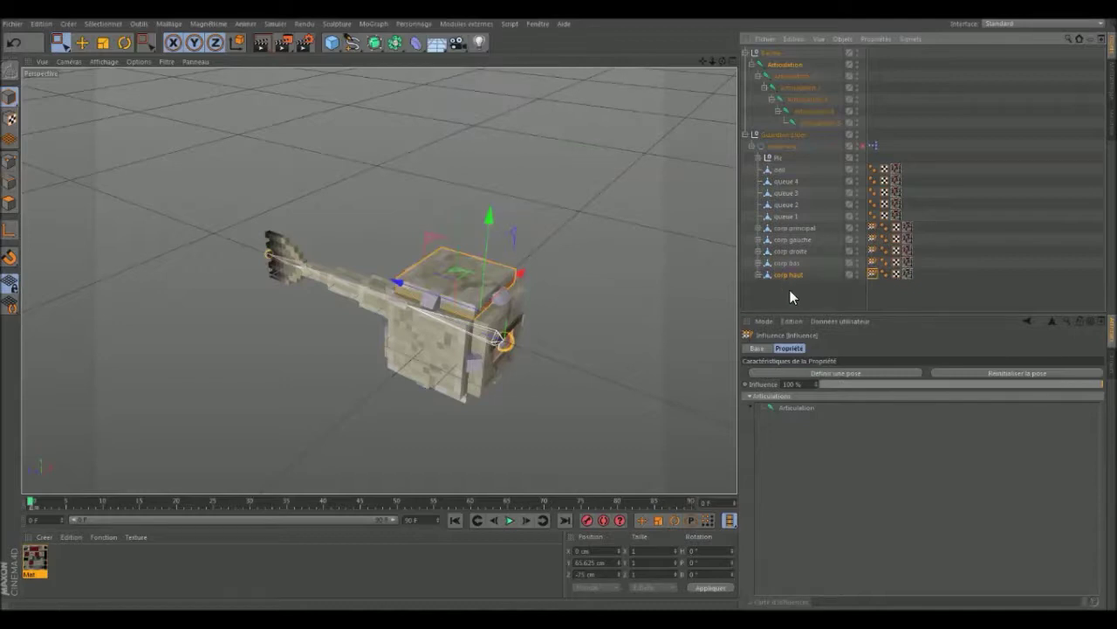
left_click(790, 289)
- Bind queue 1 to Articulation.1 and queue 2 to Articulation.2
left_click(795, 79)
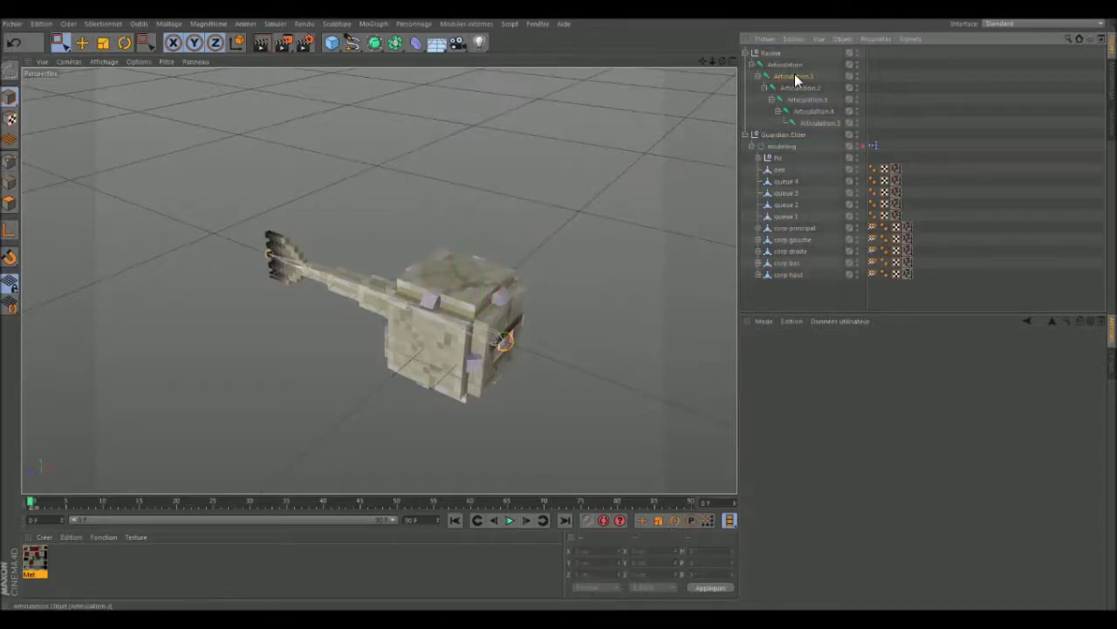
left_click(790, 215, "ctrl")
left_click(413, 24)
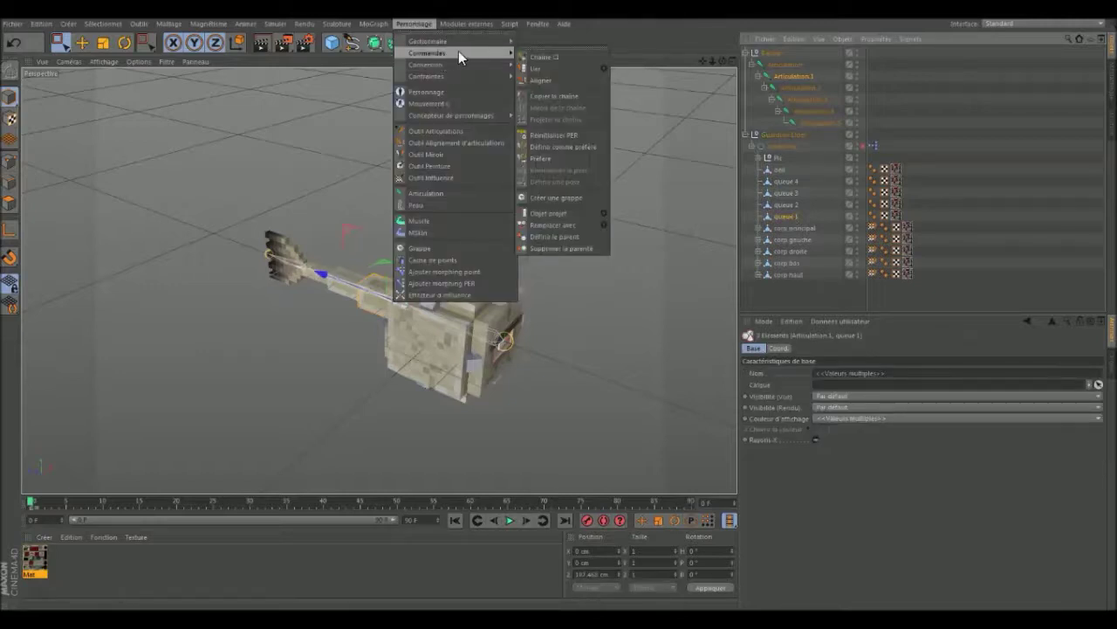
left_click(547, 67)
left_click(795, 88)
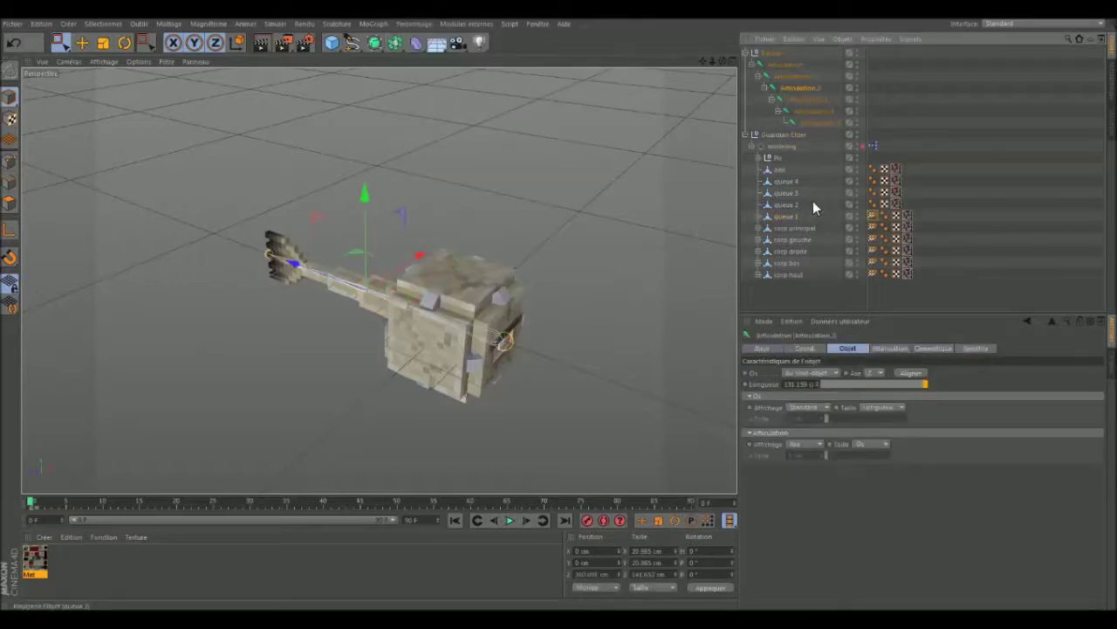
left_click(785, 204, "ctrl")
left_click(413, 24)
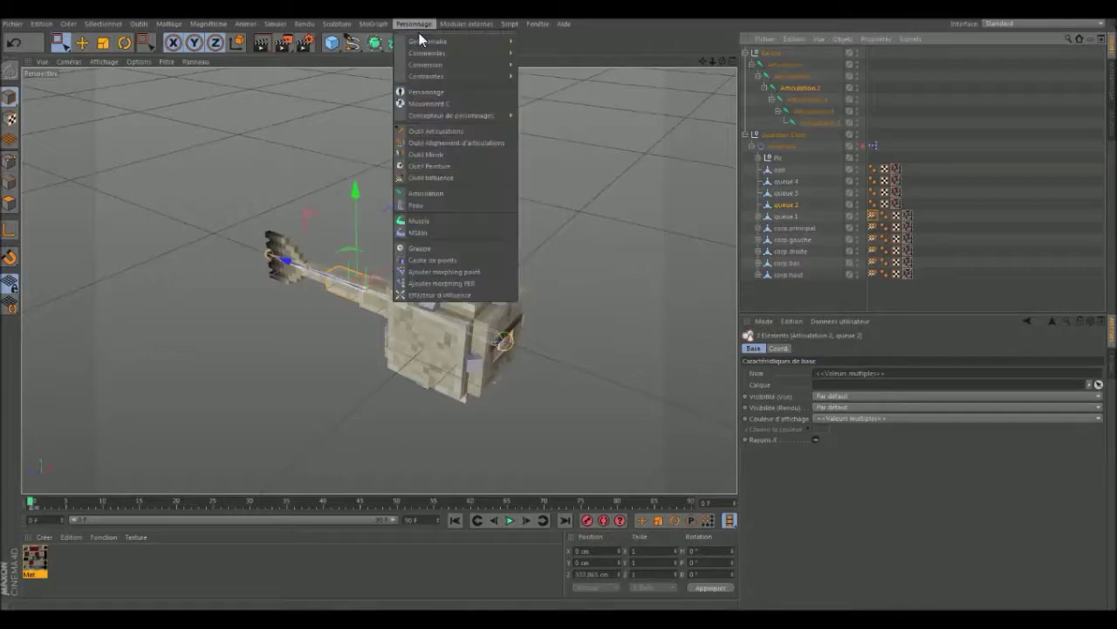
left_click(537, 79)
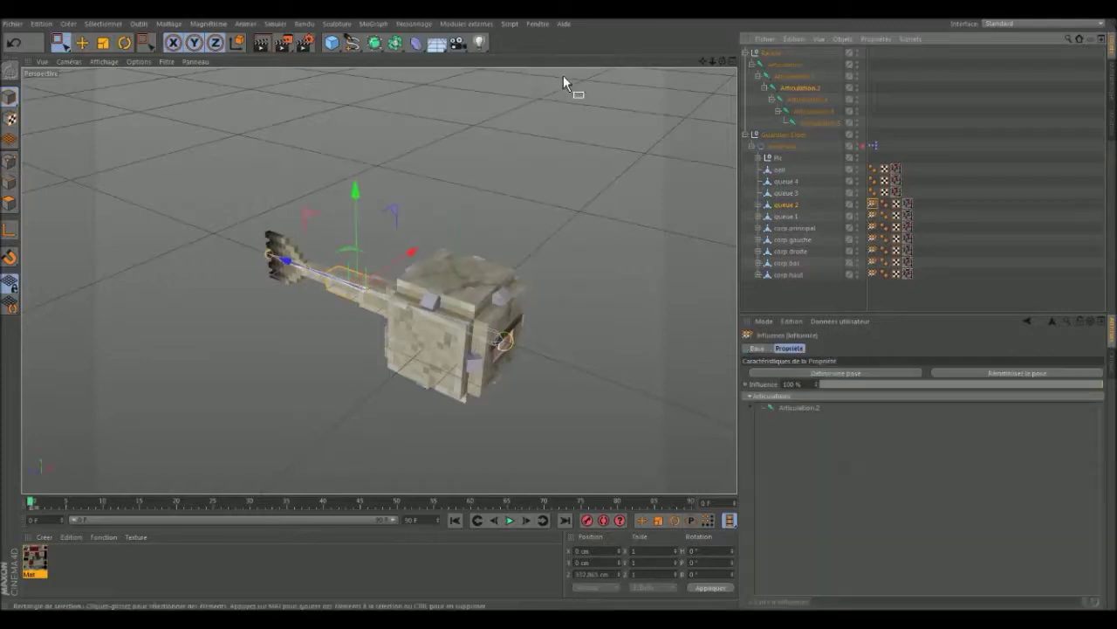
- Bind queue 3 to Articulation.3 and queue 4 to Articulation.4
left_click(807, 101)
left_click(786, 193, "ctrl")
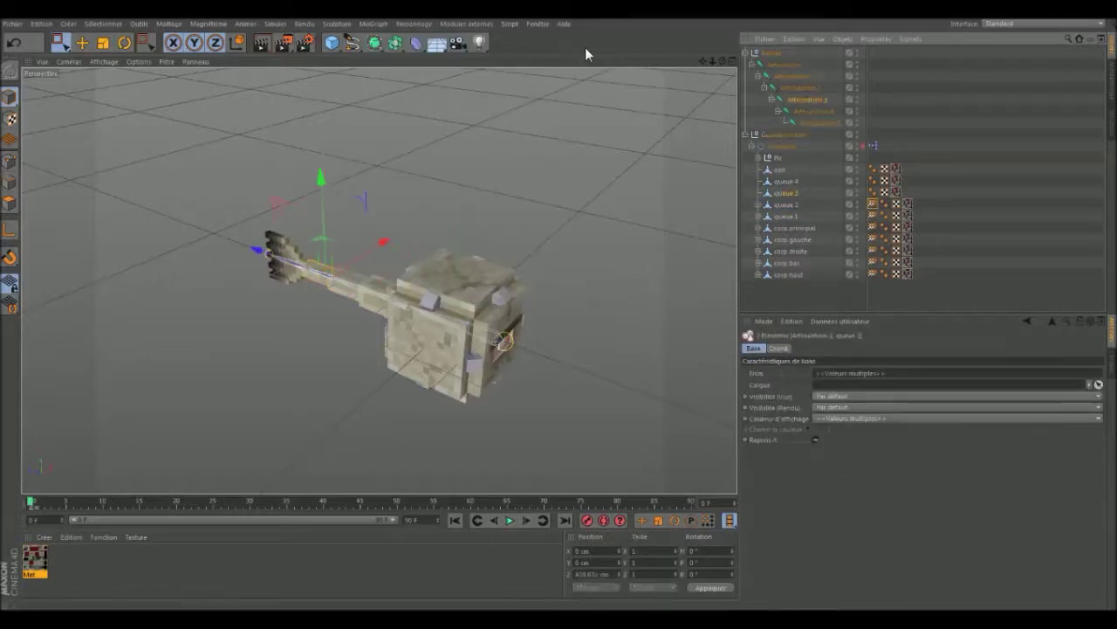
left_click(417, 24)
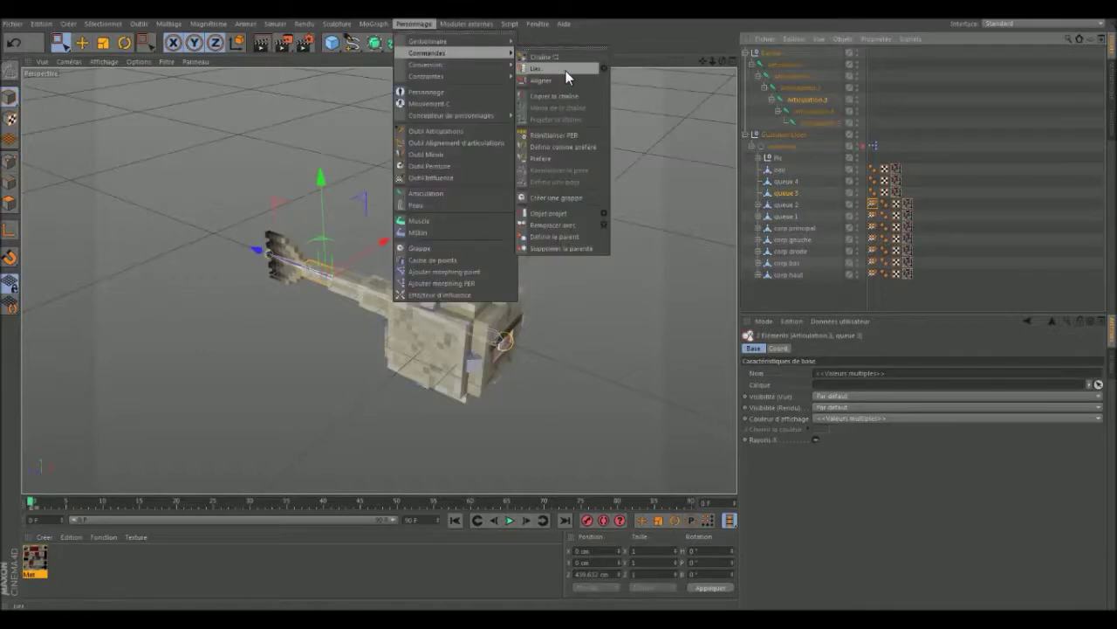
left_click(562, 69)
left_click(809, 112)
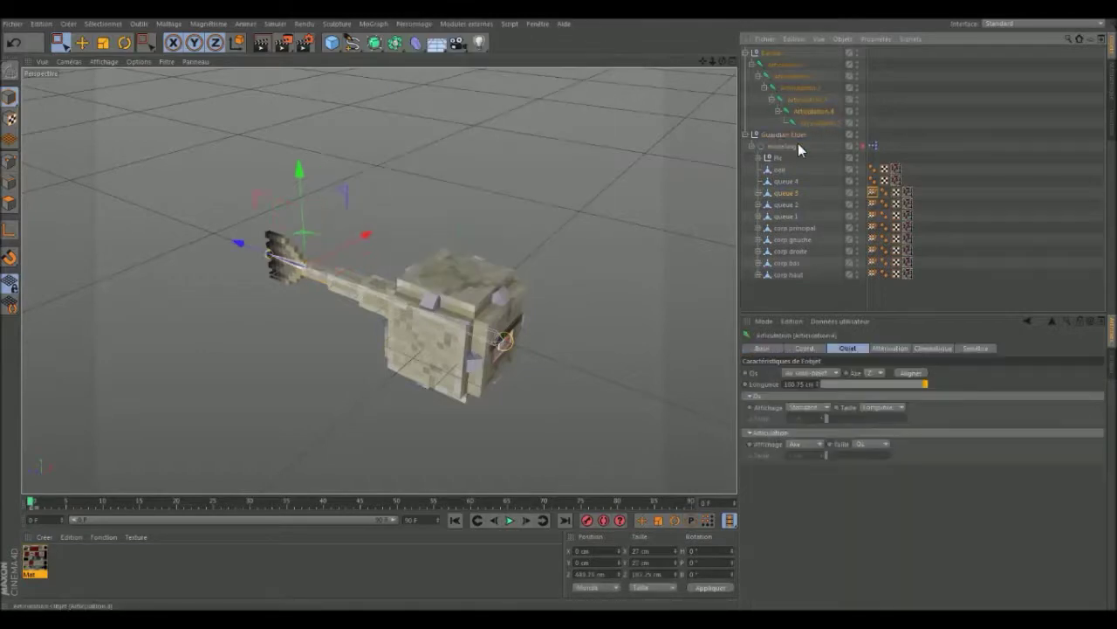
left_click(781, 170, "ctrl")
left_click(784, 181, "ctrl")
left_click(781, 171, "ctrl")
left_click(342, 22)
mouse_move(428, 52)
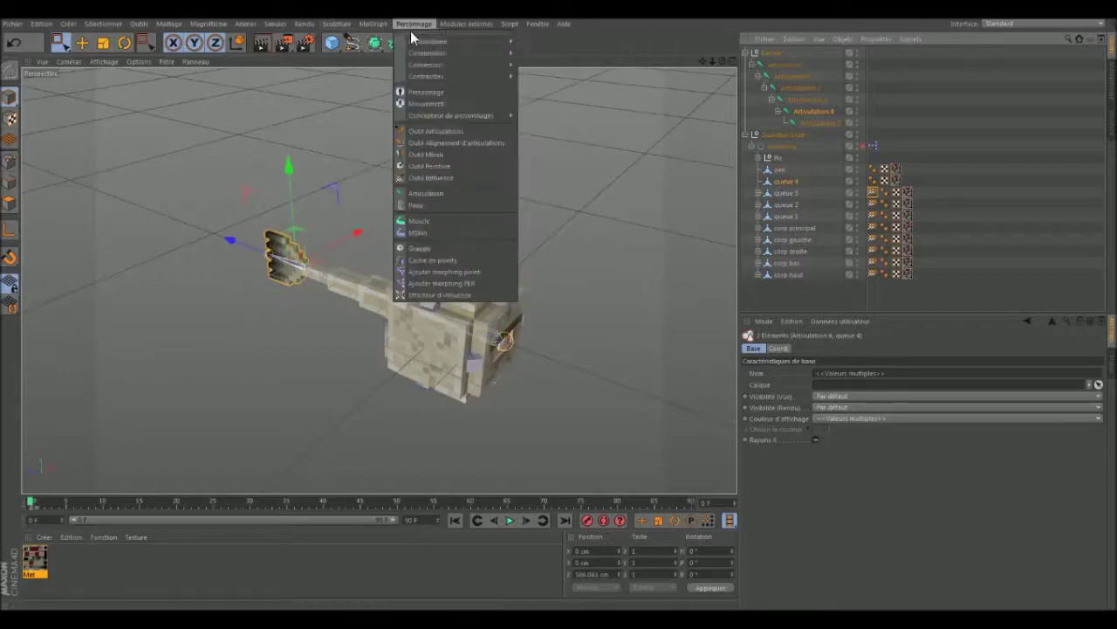
left_click(537, 70)
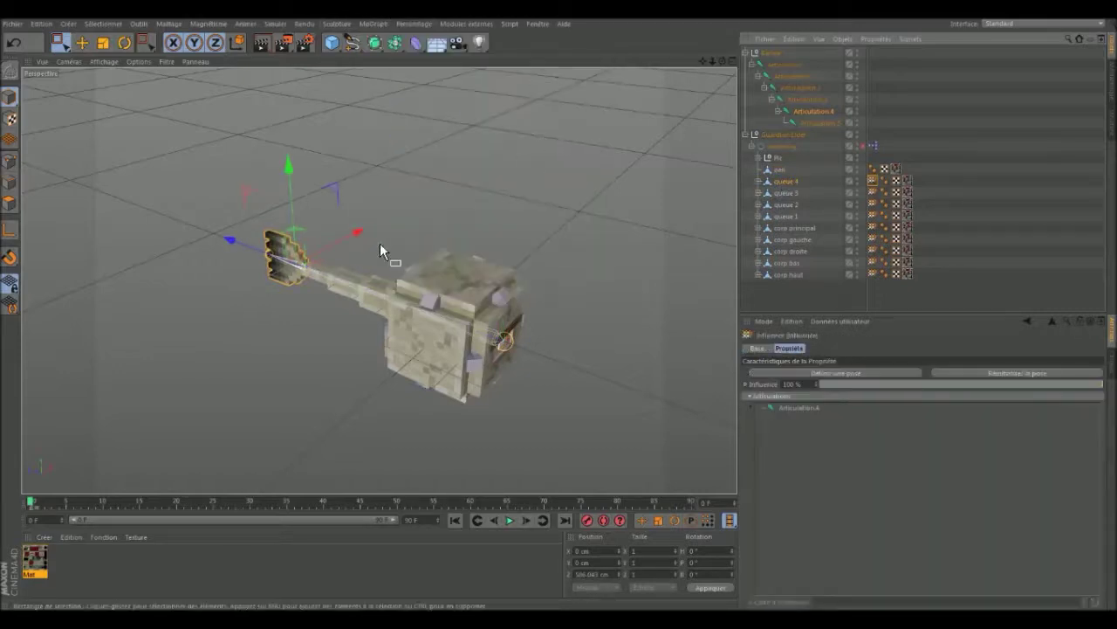
left_click(812, 123)
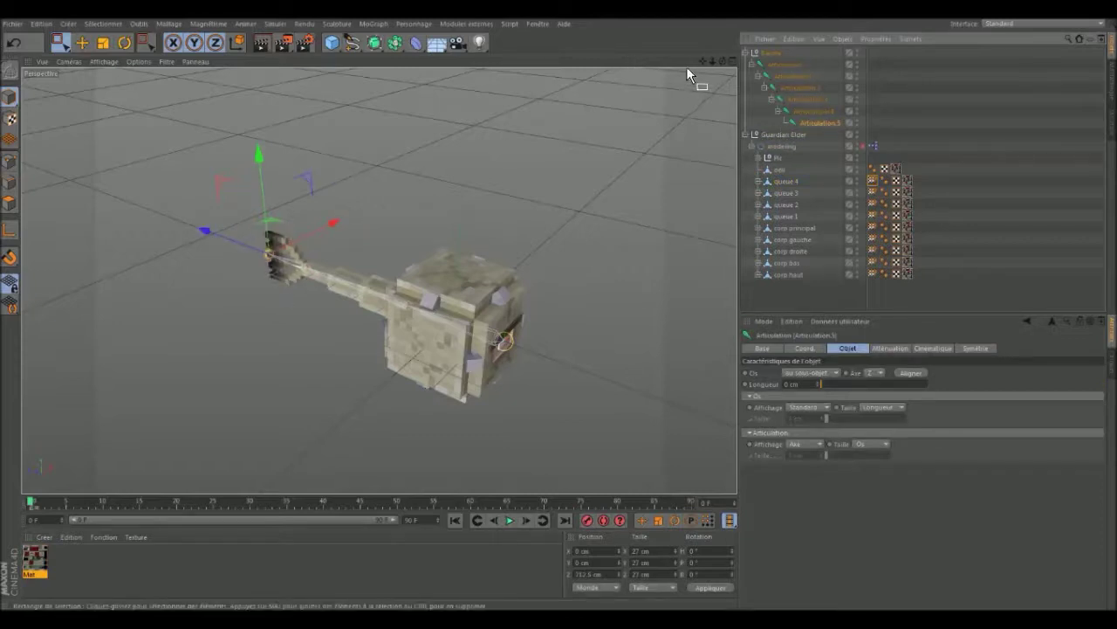
- Rotate Articulation.1 to check the tail bends with it, then undo the rotation
left_click_drag(725, 61, 724, 113)
left_click(806, 100)
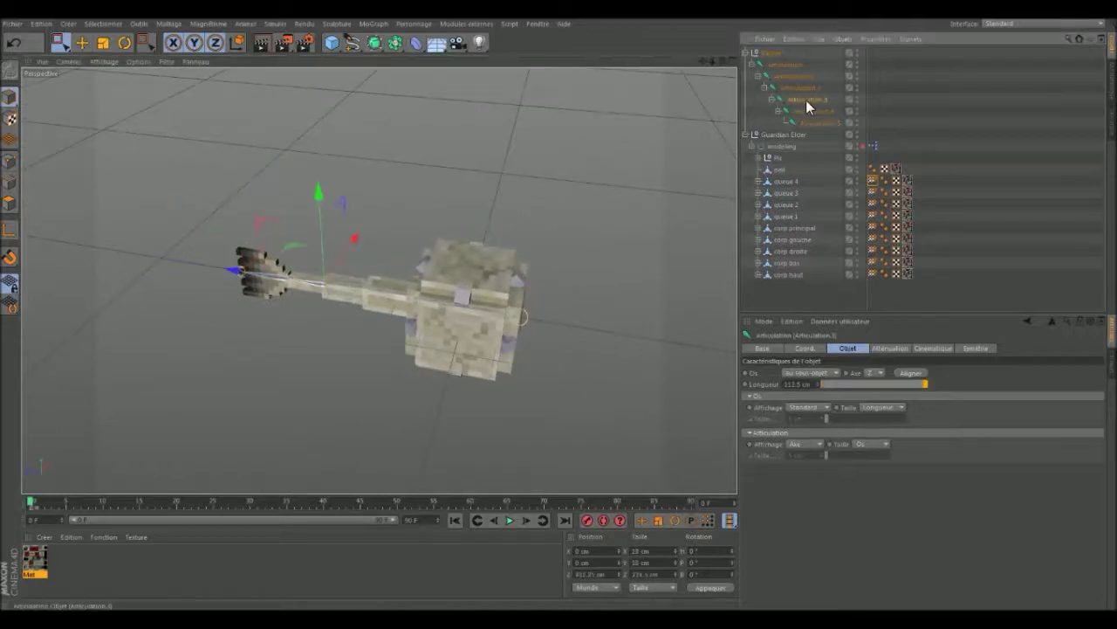
left_click(801, 87)
left_click(803, 77)
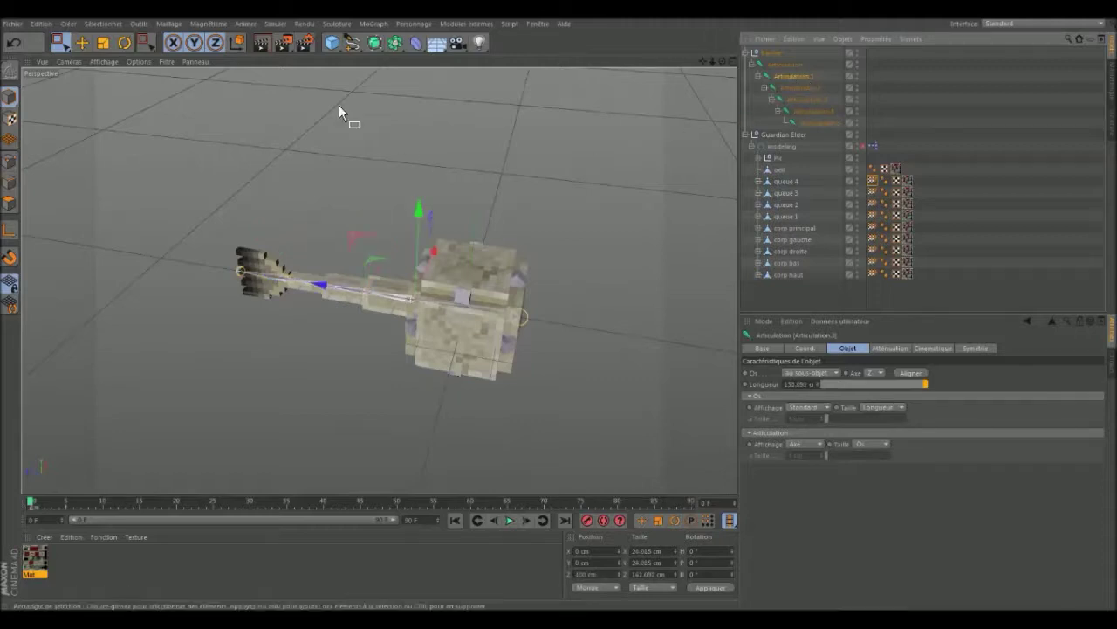
left_click(124, 42)
left_click_drag(424, 335, 337, 337)
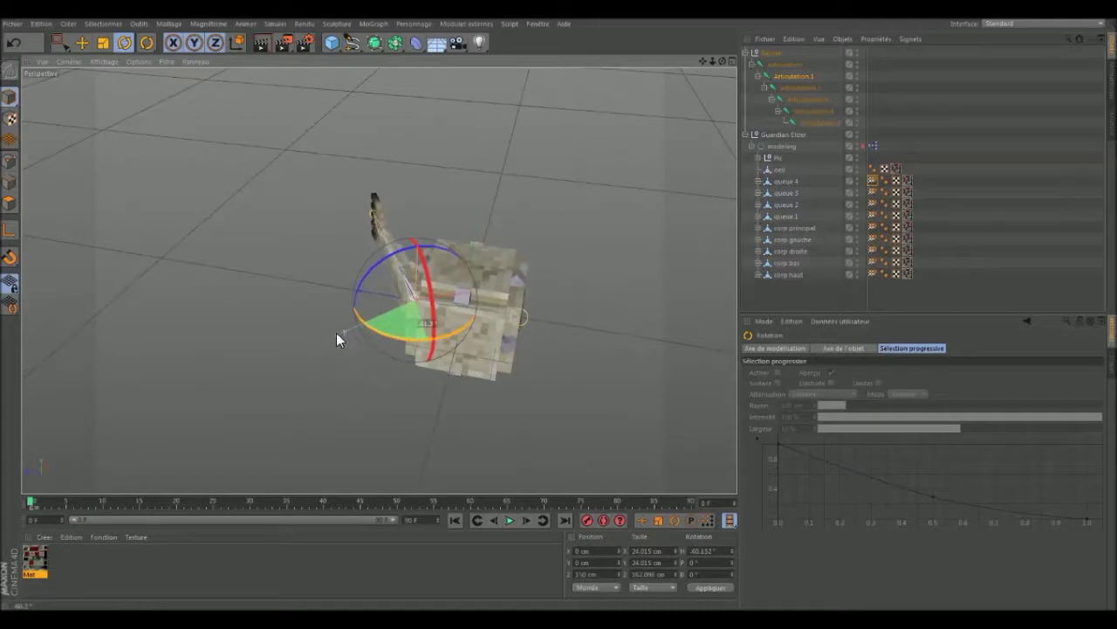
left_click(13, 44)
left_click(11, 46)
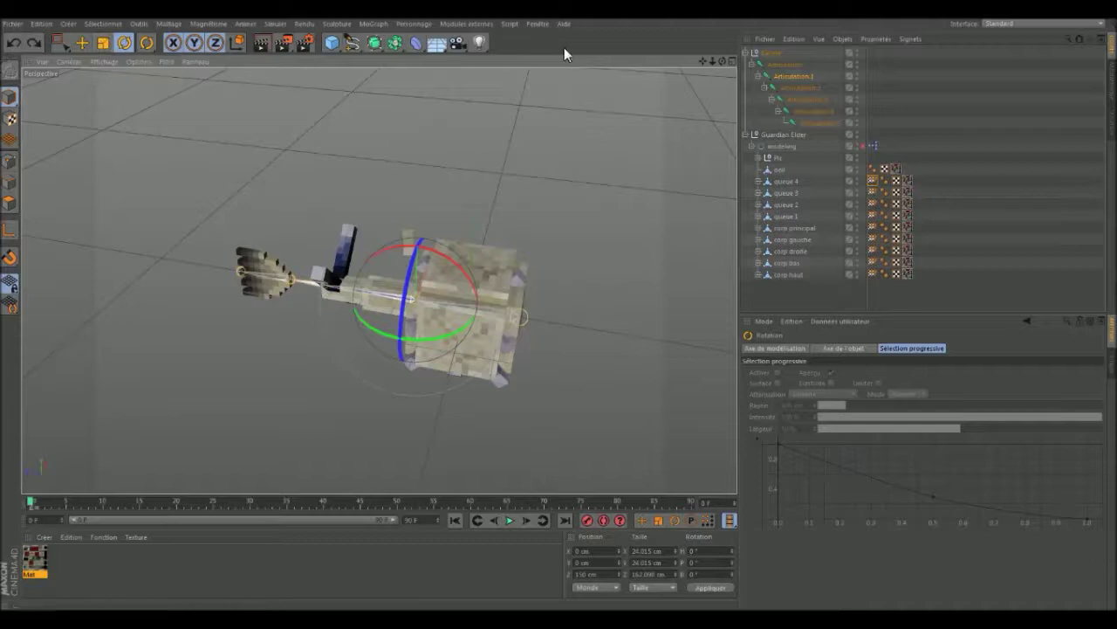
- View the model from above and select the fin piece Pic.4
mouse_move(722, 61)
left_mouse_down()
mouse_move(768, 70)
mouse_move(642, 70)
left_mouse_up()
left_click(16, 43)
left_click(16, 42)
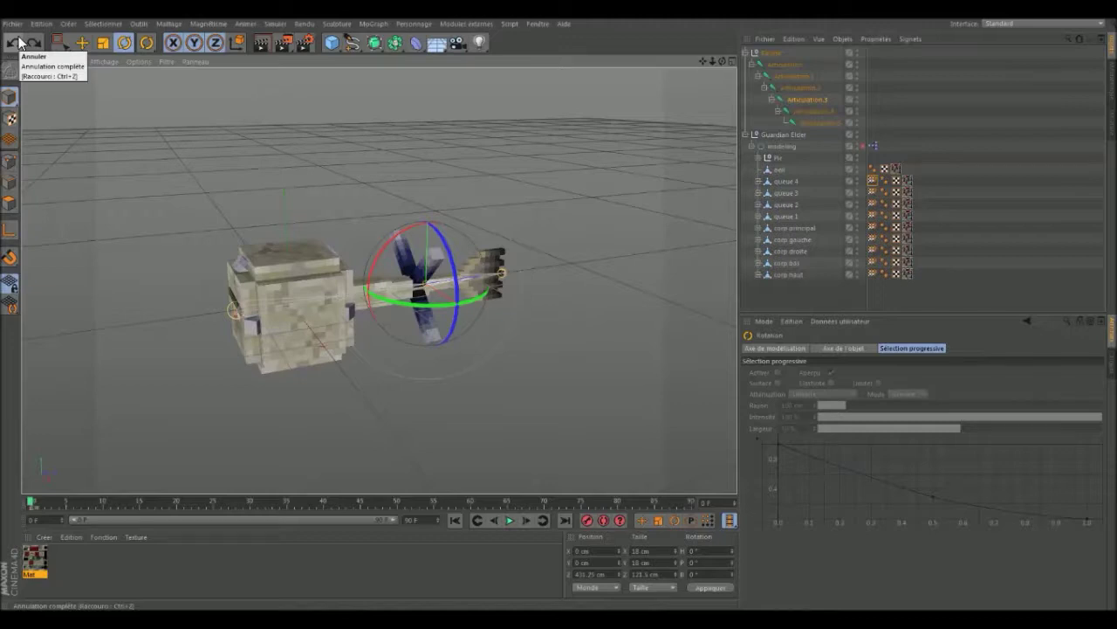
left_click(518, 442)
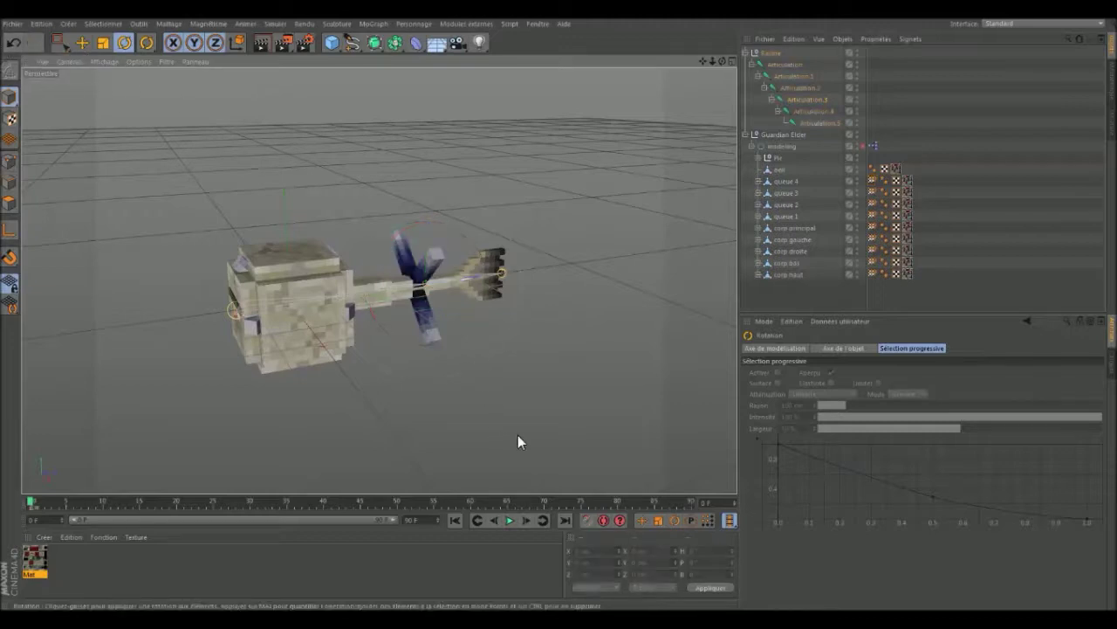
- Set the Z position of both fin pieces, Pic.4 and Pic.10, to 0
left_click(423, 264)
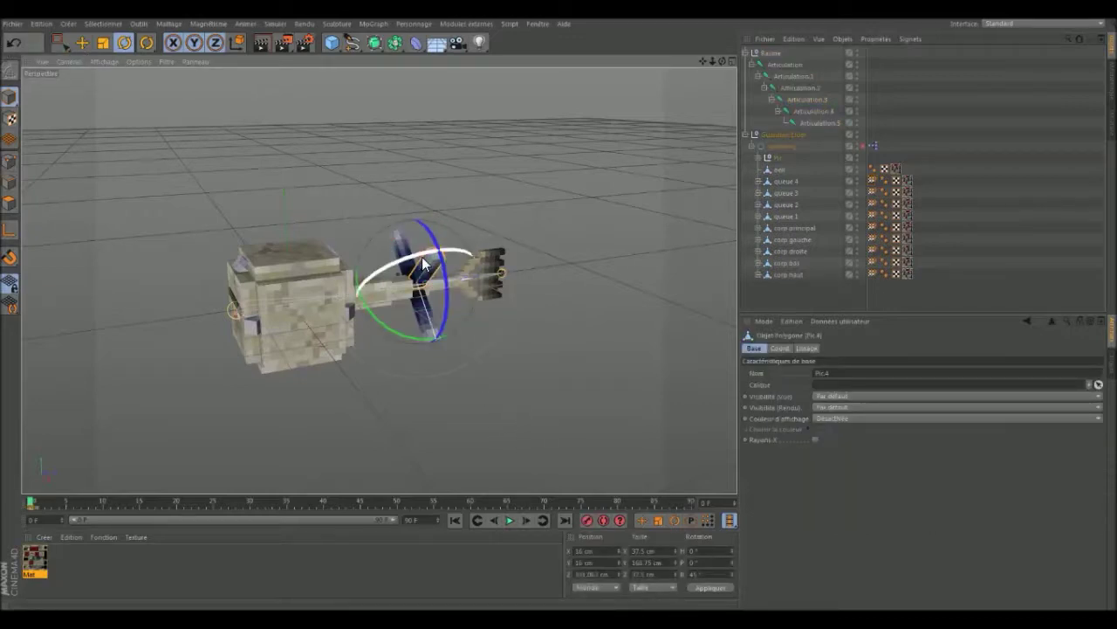
right_click(30, 514)
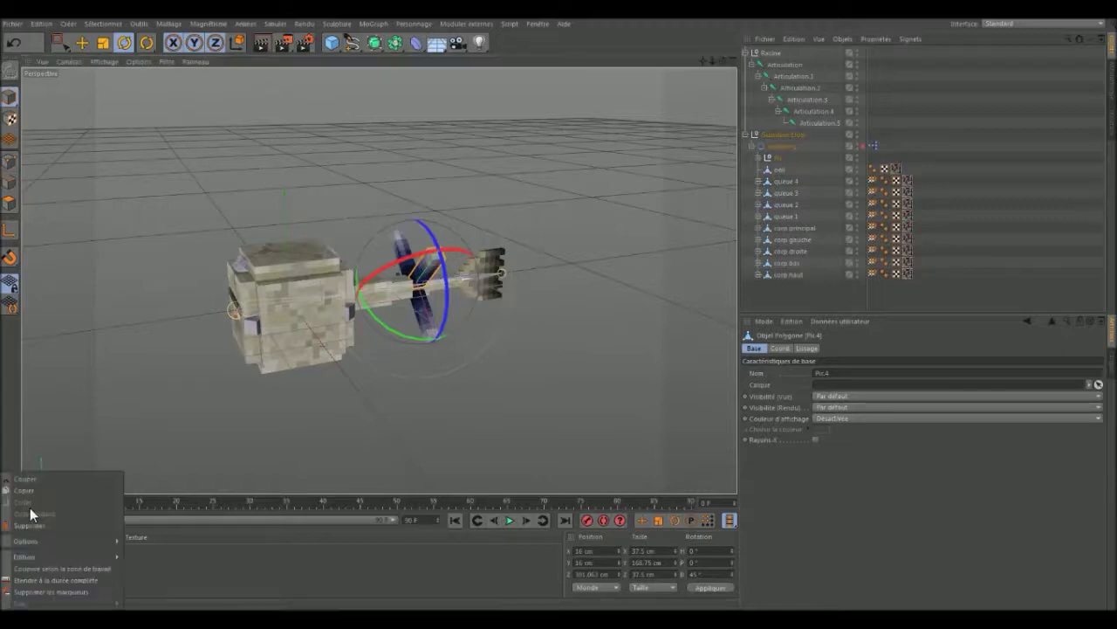
left_click(36, 527)
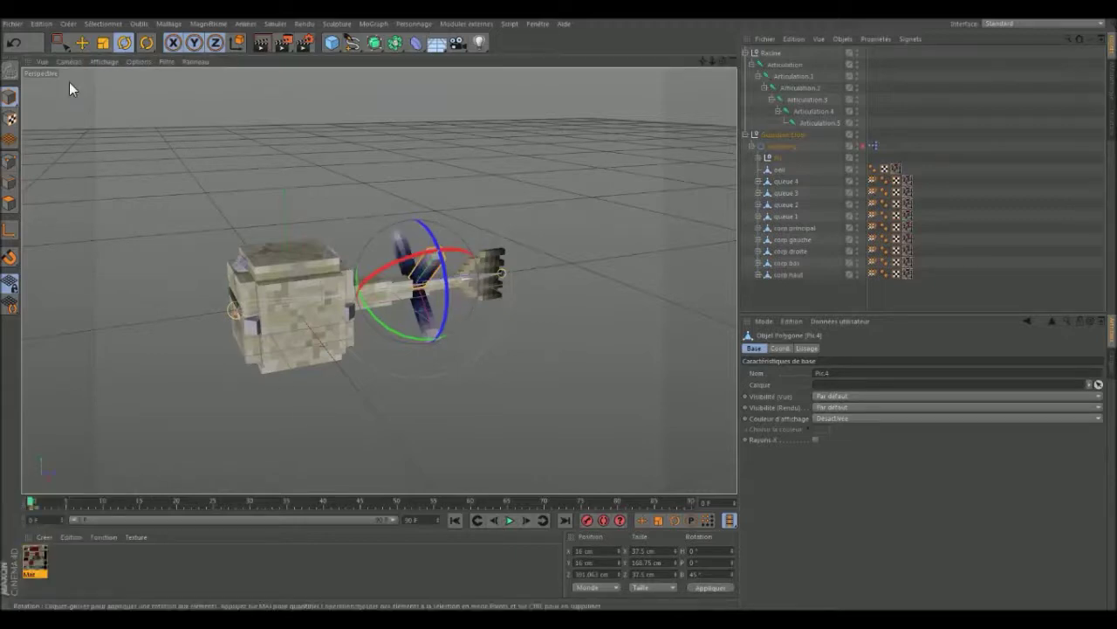
left_click(81, 42)
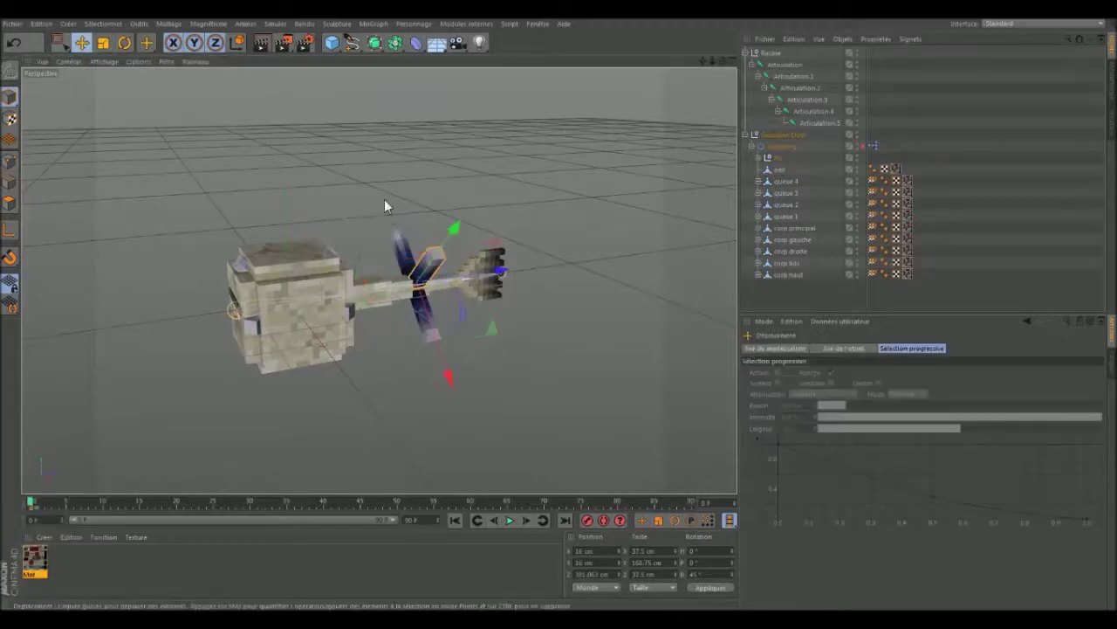
double_click(596, 574)
type("0")
left_click(709, 587)
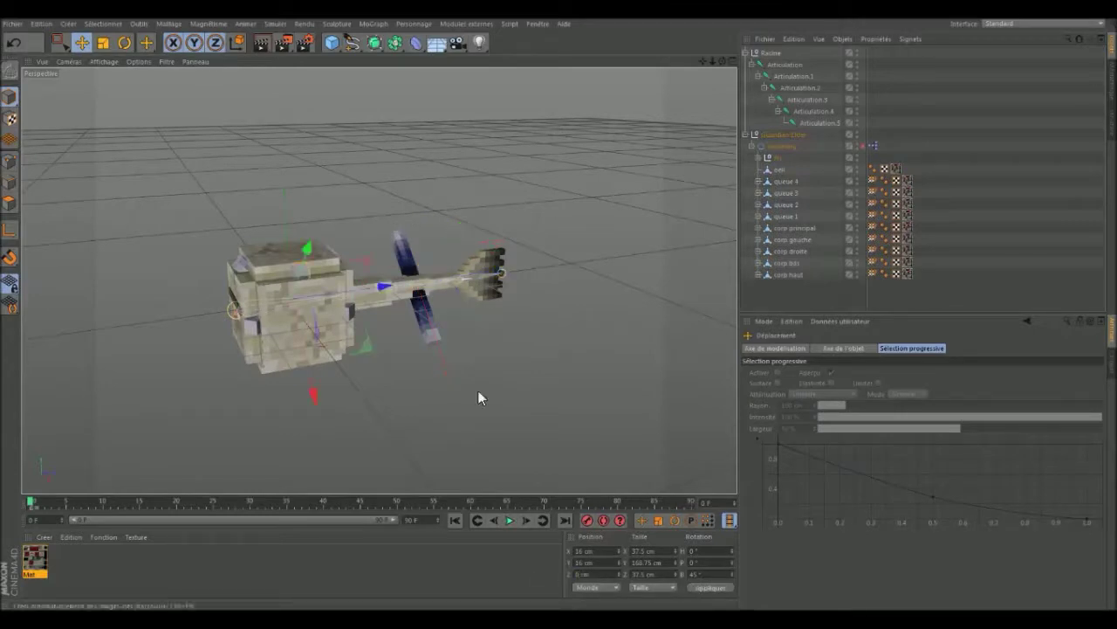
left_click(437, 318)
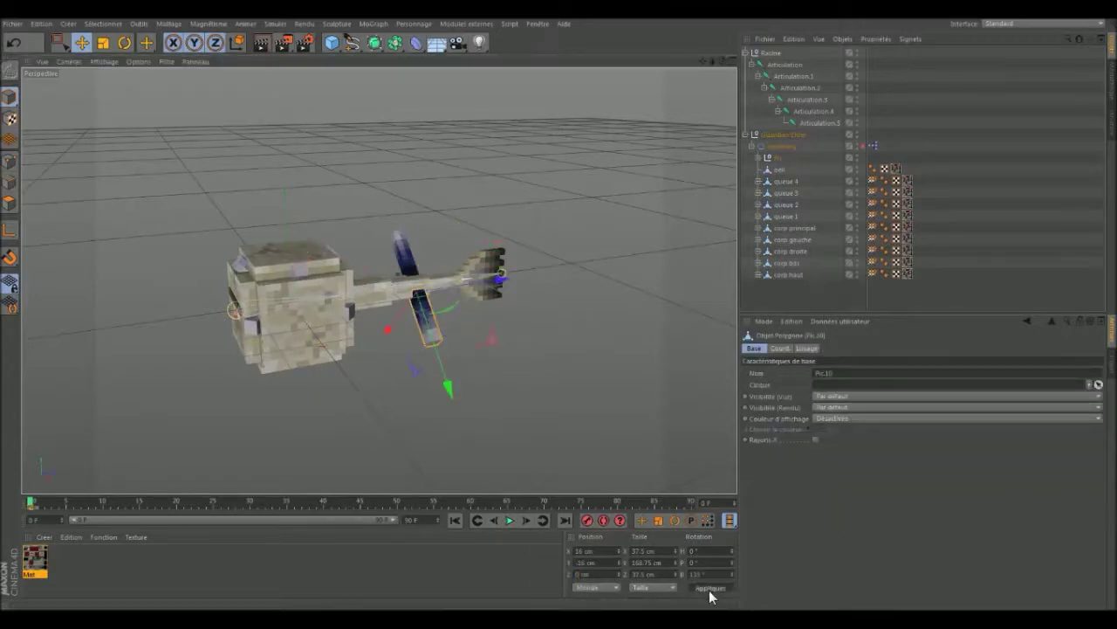
double_click(596, 574)
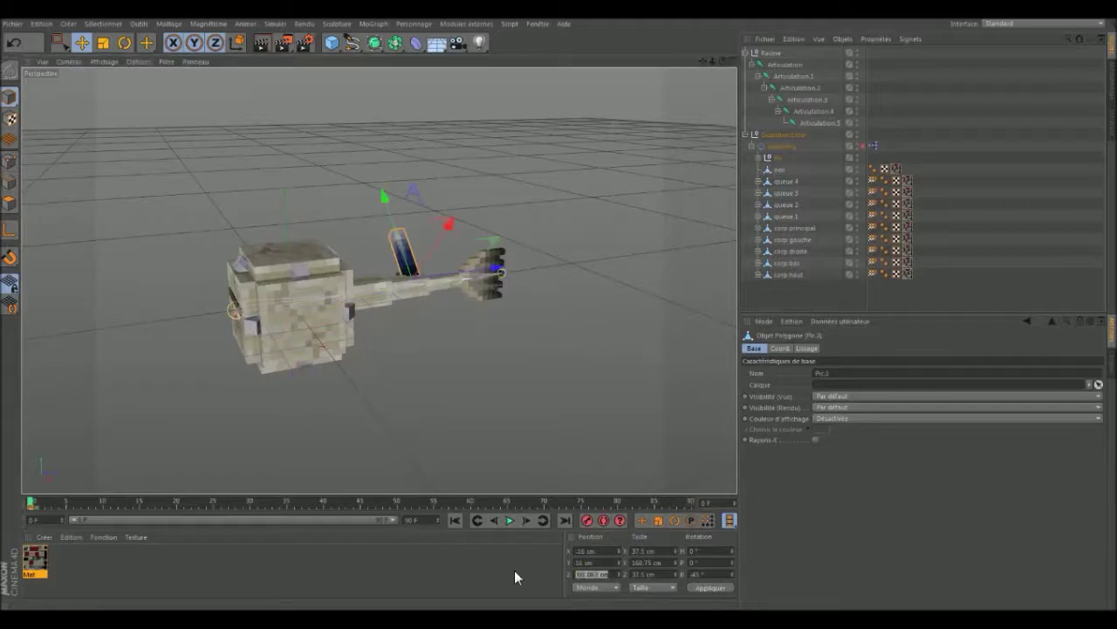
type("0")
left_click(710, 586)
- Step through the Racine joints and tail pieces, ending with Guardian Elder selected
left_click(772, 52)
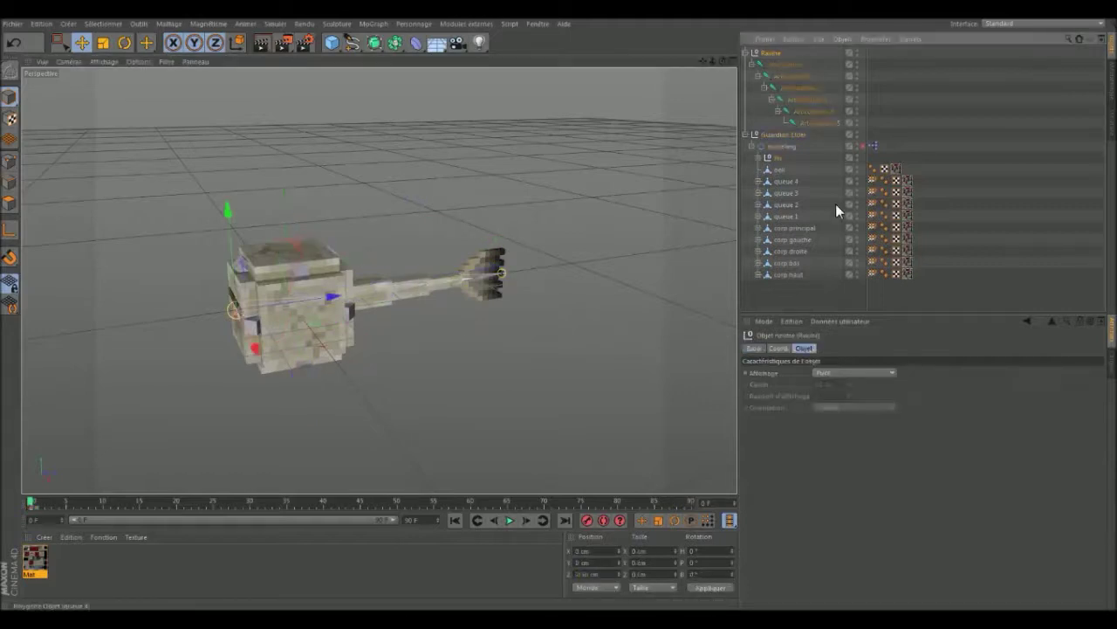
key("Down")
key("Down")
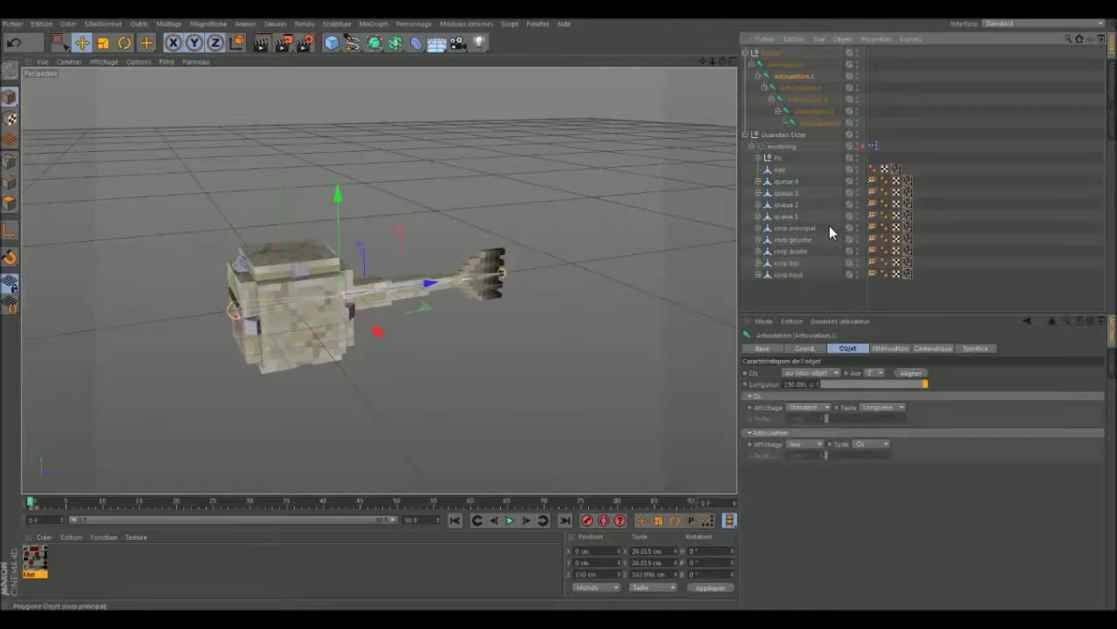
key("Down")
key("Down")
key("Down")
key("Down")
key("Down")
key("Down")
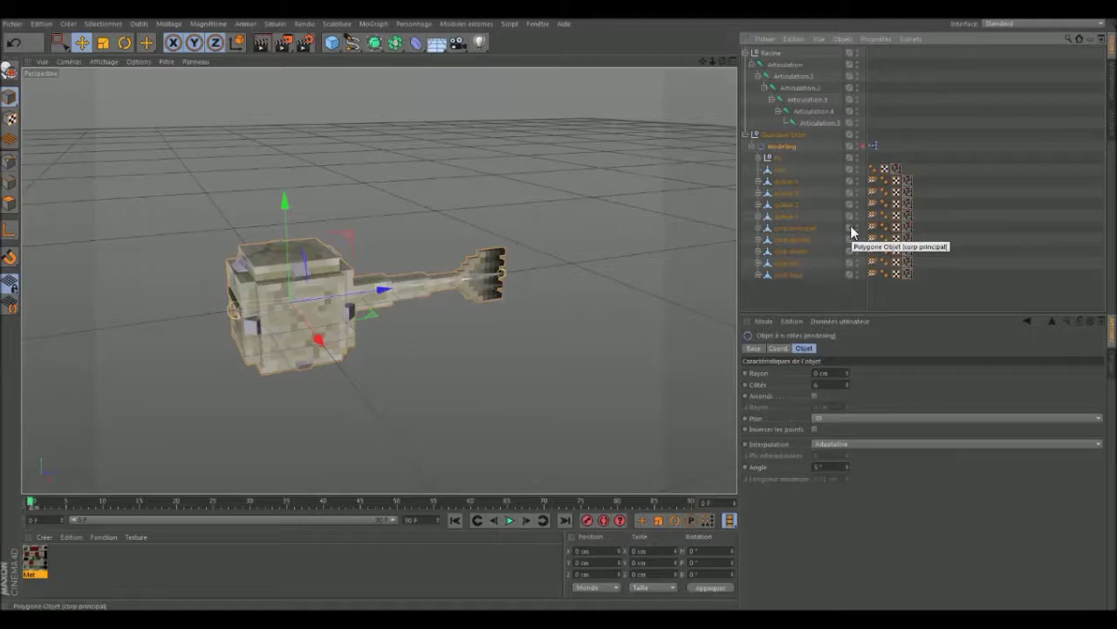
key("Down")
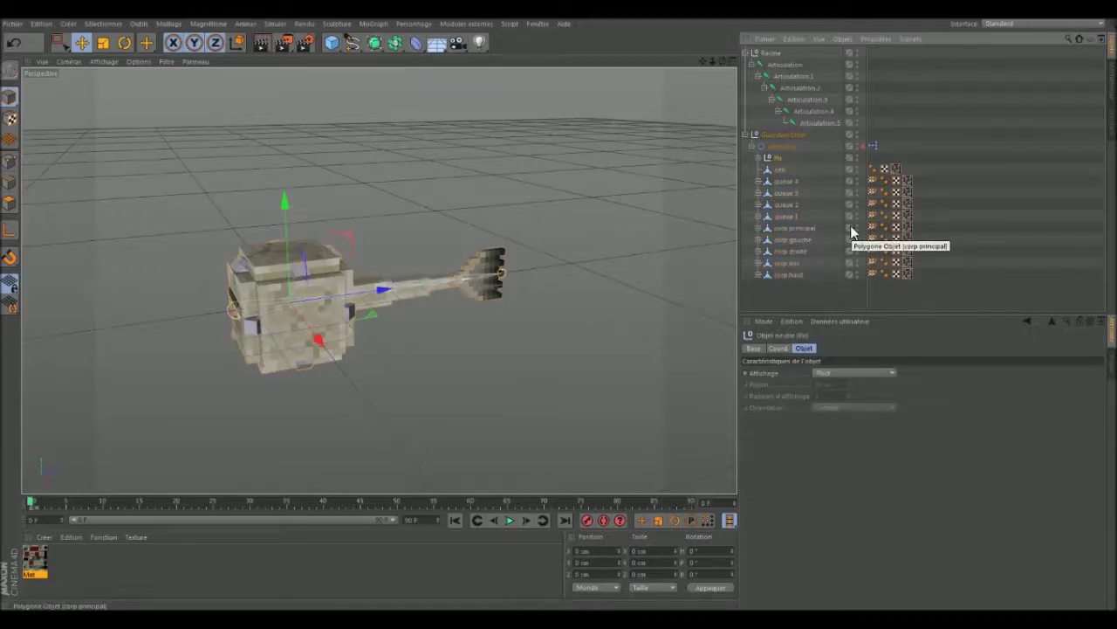
left_click(790, 169)
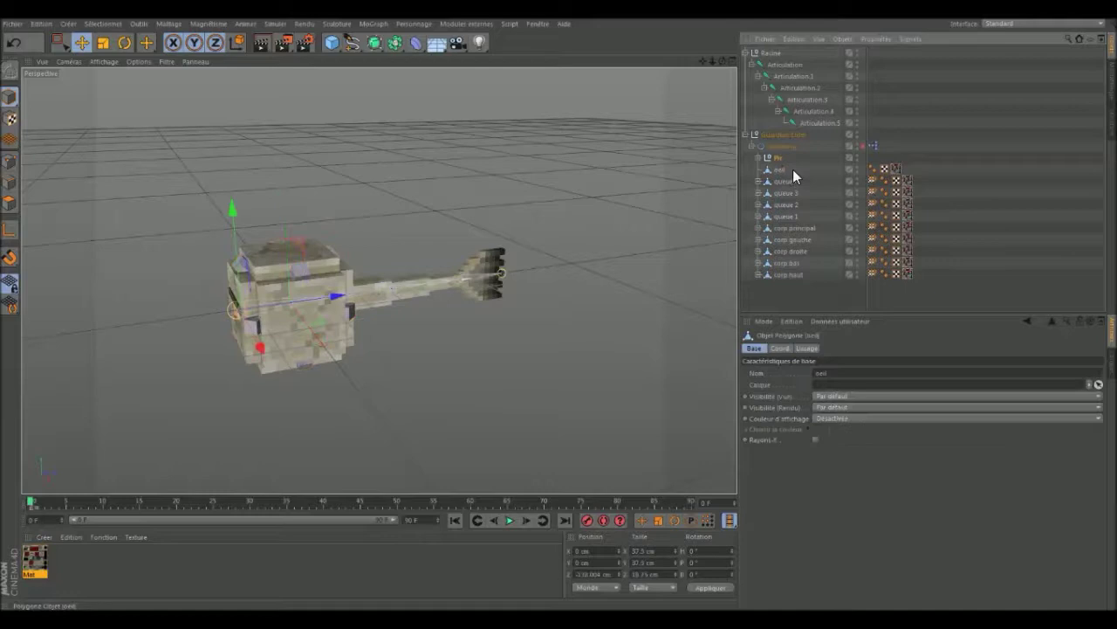
key("Down")
key("Down")
key("Down")
key("Down")
key("Down")
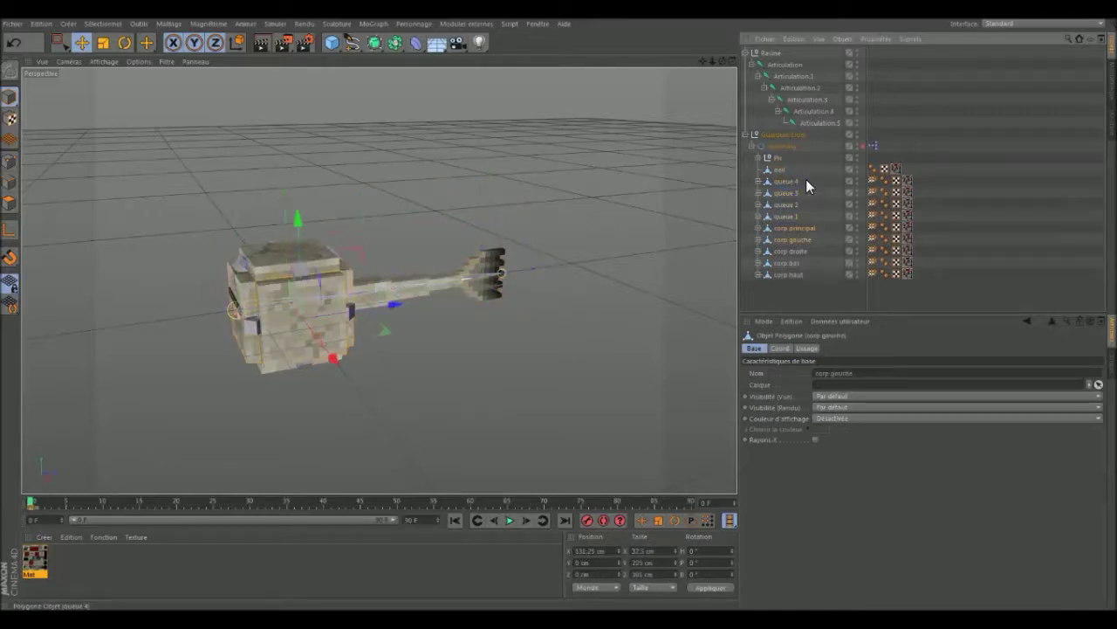
key("Down")
key("Down")
key("Down")
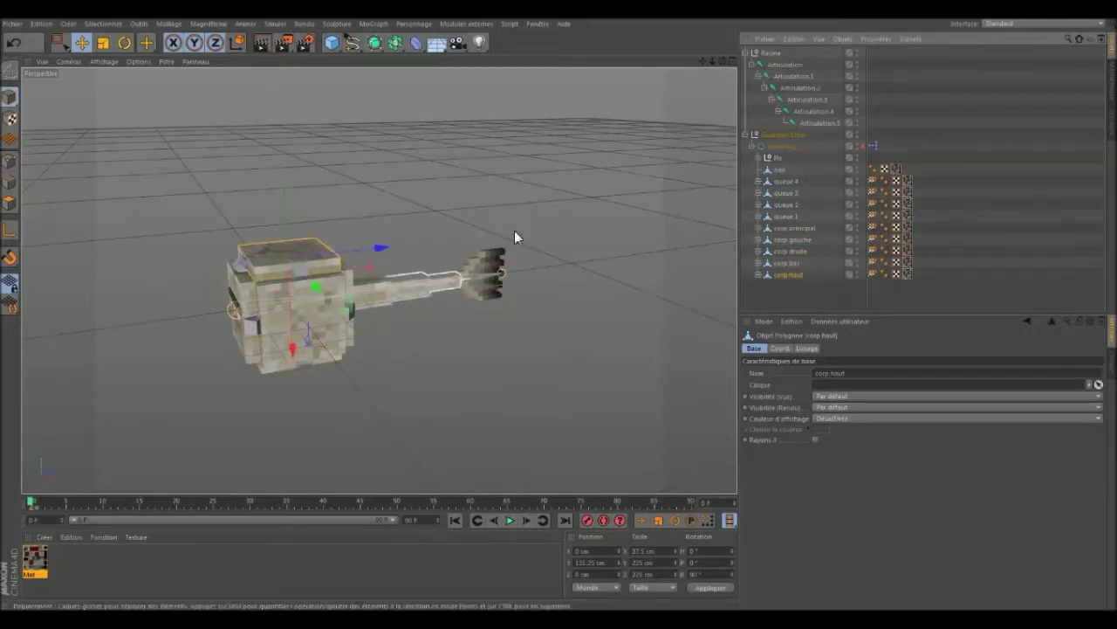
left_click(777, 134)
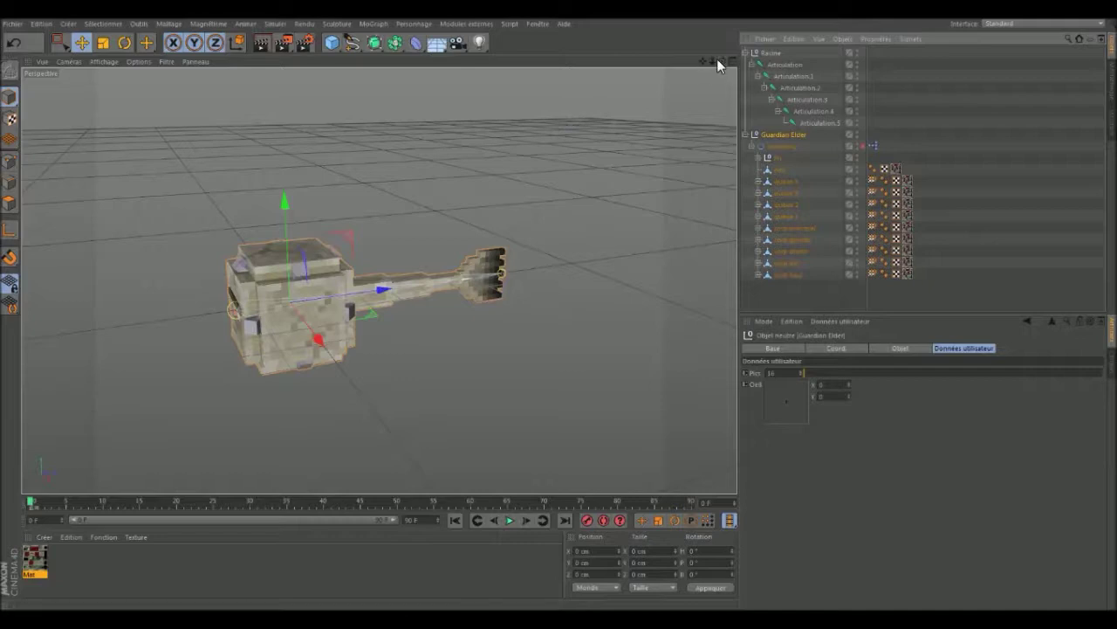
left_click_drag(722, 61, 332, 42)
left_click(352, 42)
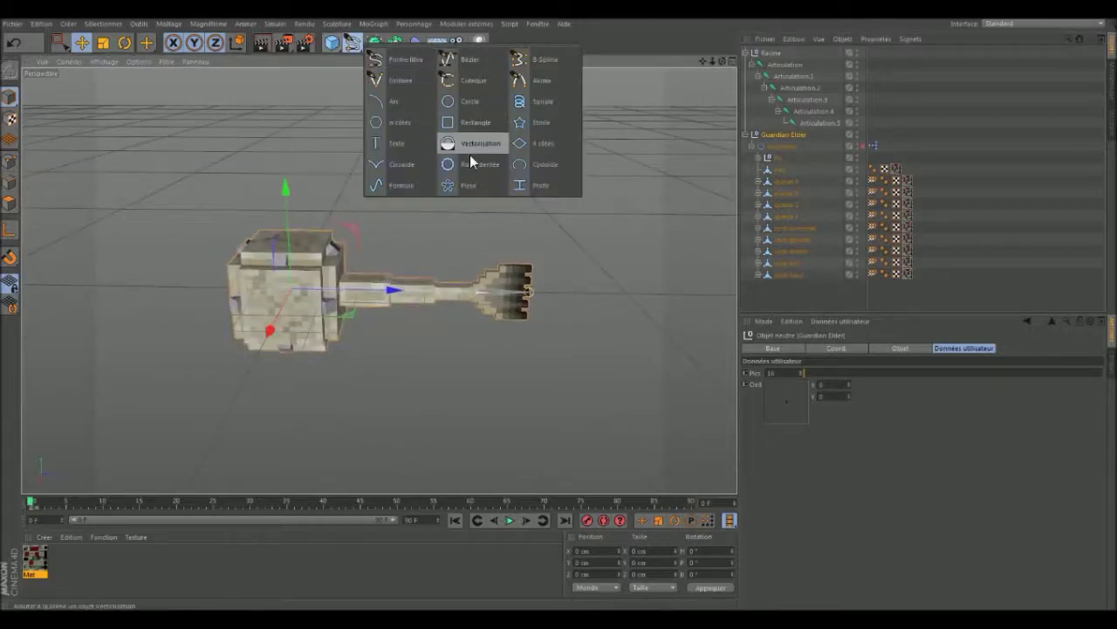
- Add a Flower spline with 0 inner and outer radius, parent Racine under it, and move it into Guardian Elder
left_click(469, 185)
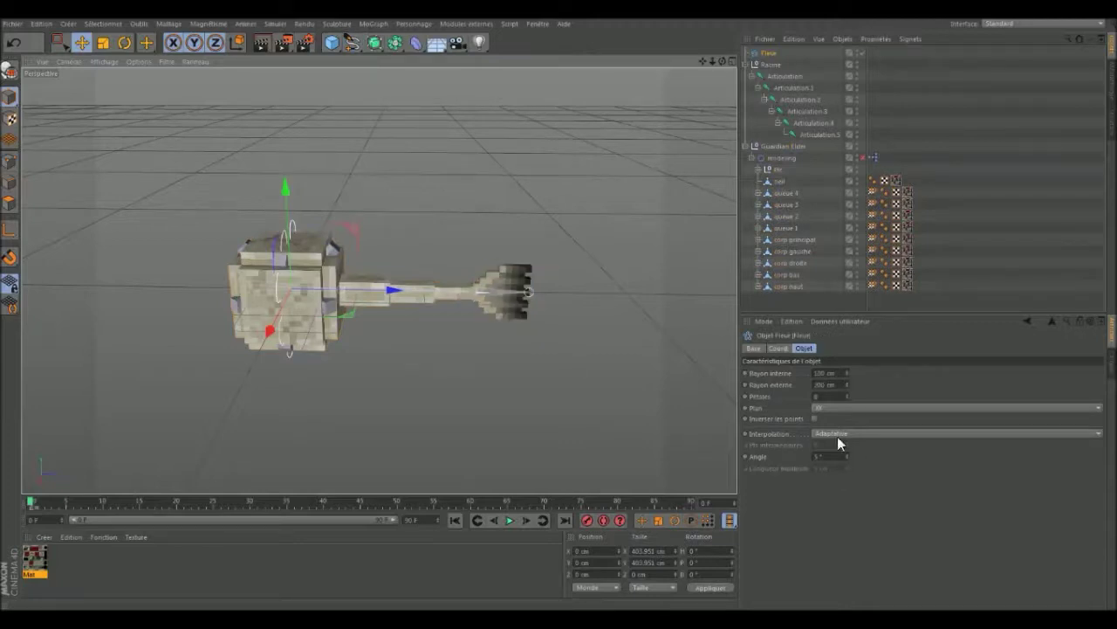
type("0")
left_click_drag(778, 385, 824, 372)
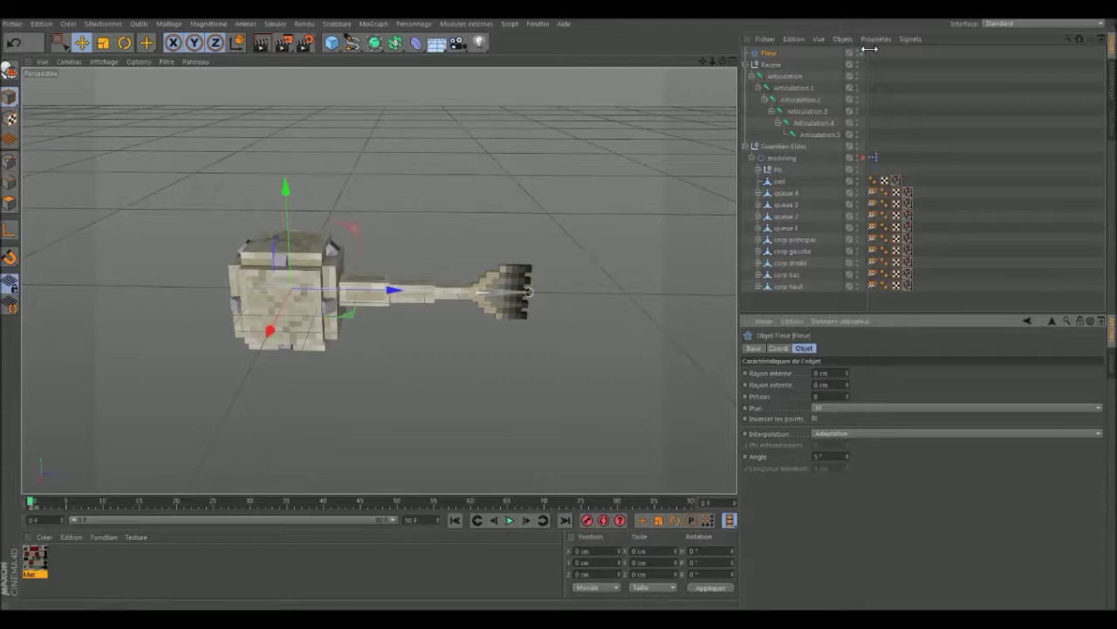
left_click_drag(772, 58, 774, 55)
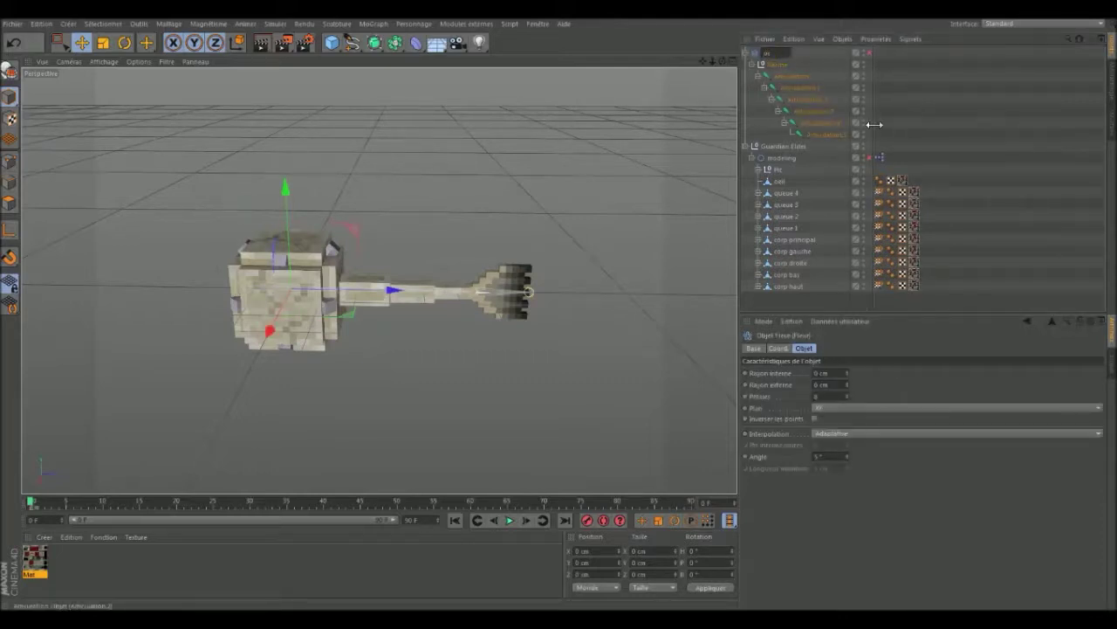
left_click_drag(781, 76, 744, 98)
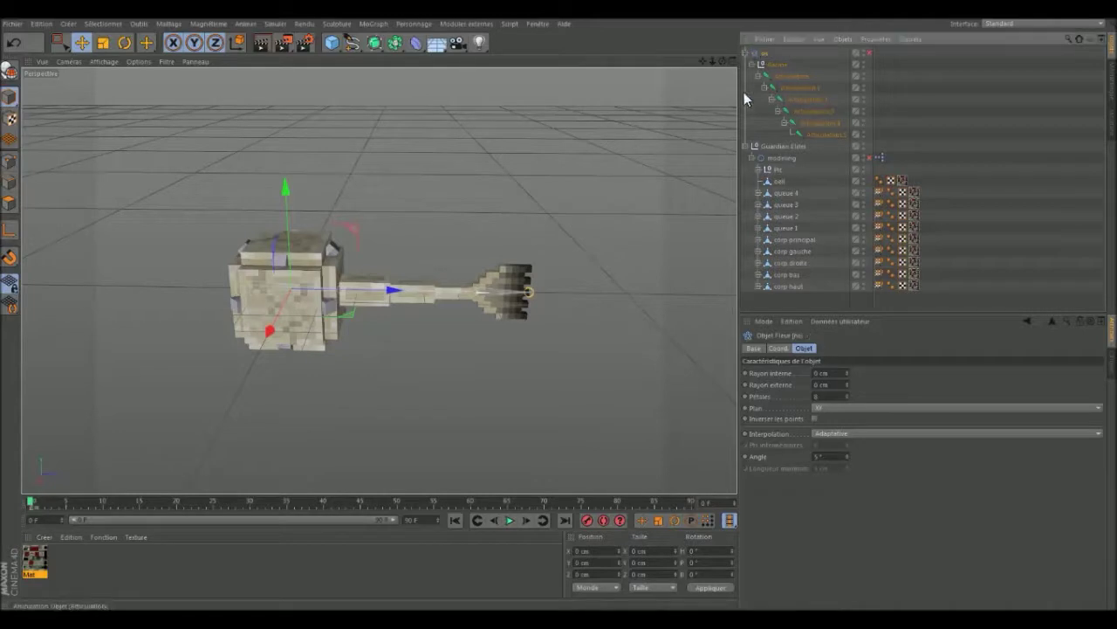
left_click_drag(766, 55, 780, 149)
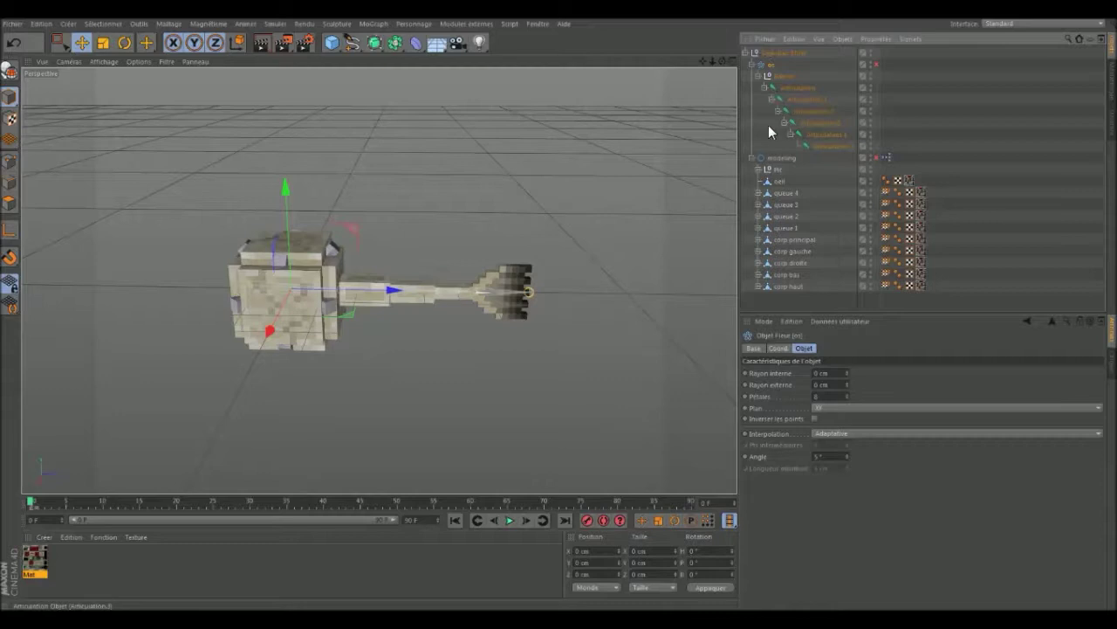
left_click_drag(722, 61, 711, 67)
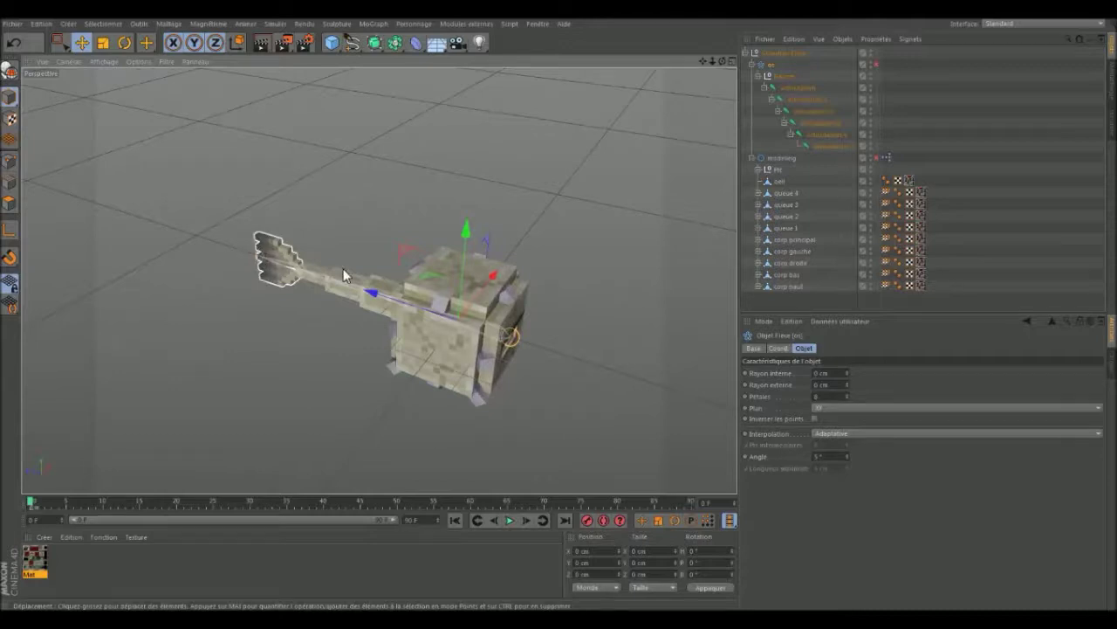
- Create an IK chain from Articulation.1 to Articulation.5
left_click(365, 293)
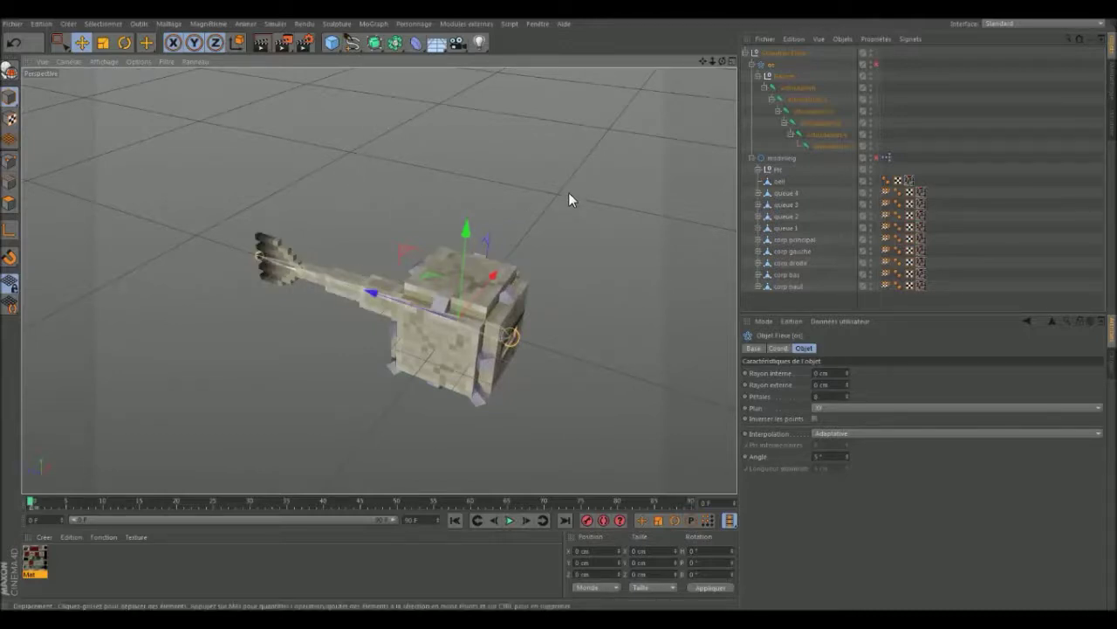
left_click(813, 98)
left_click_drag(718, 64, 733, 75)
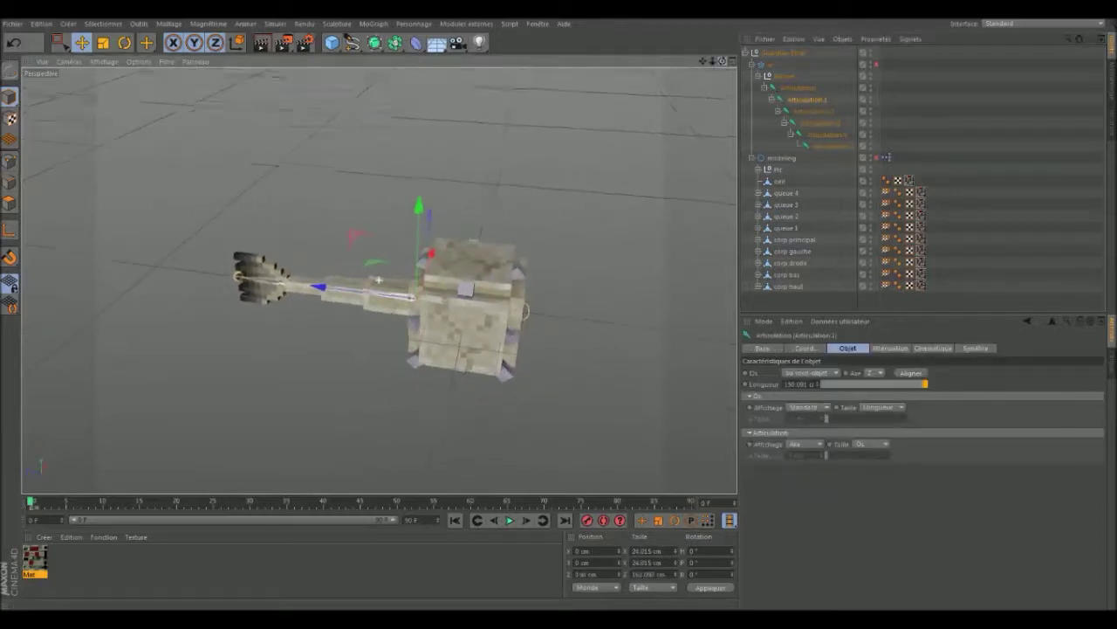
left_click(790, 88)
left_click(804, 98)
left_click(839, 146, "ctrl")
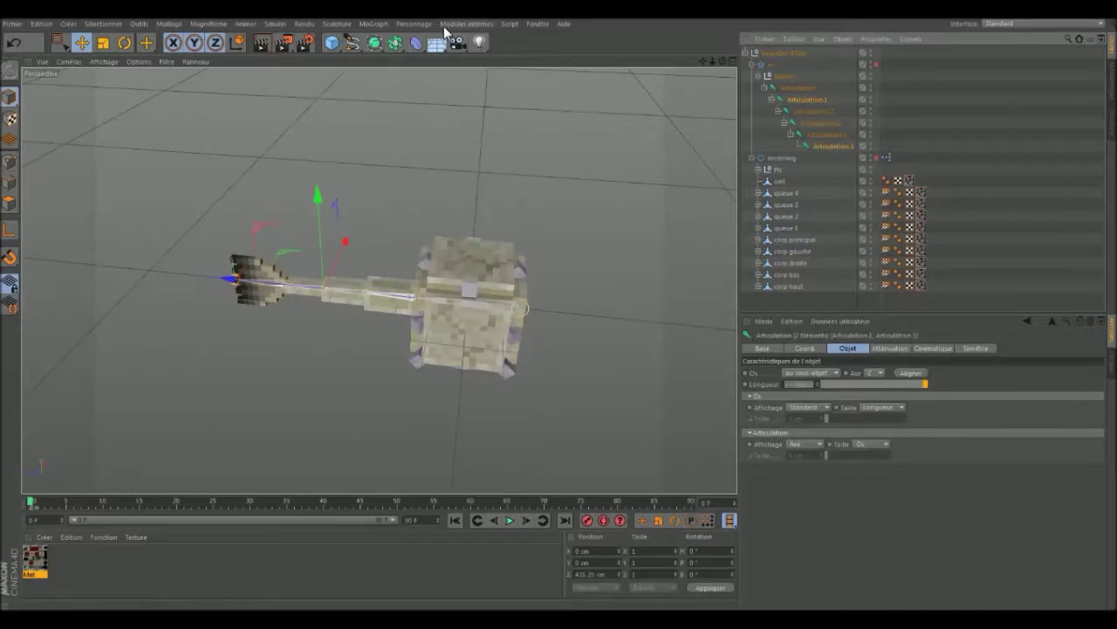
left_click(414, 24)
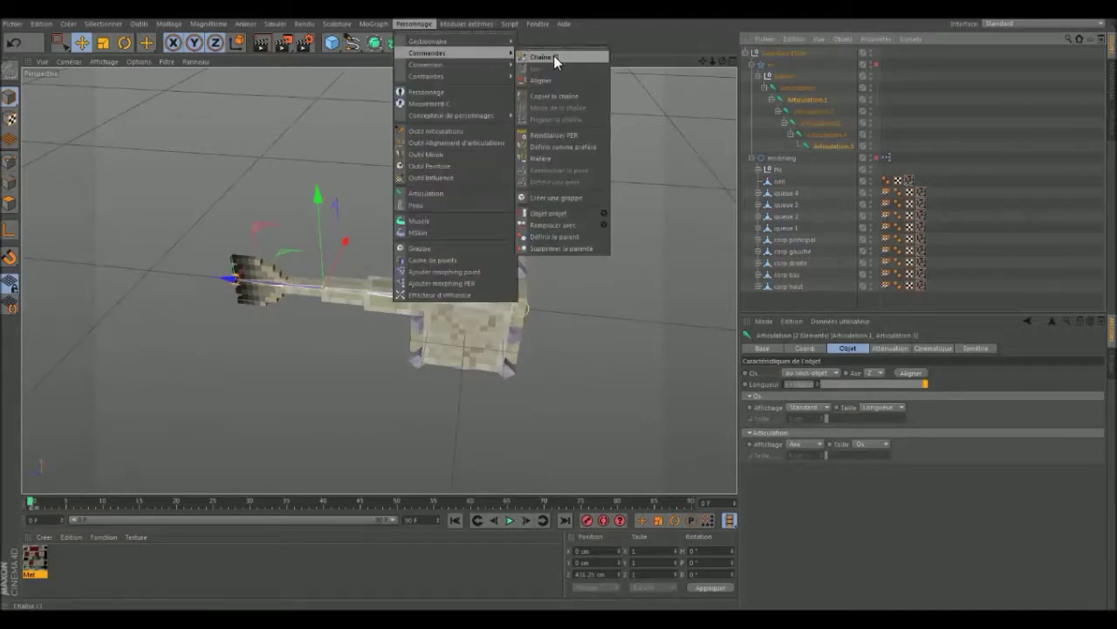
left_click(554, 57)
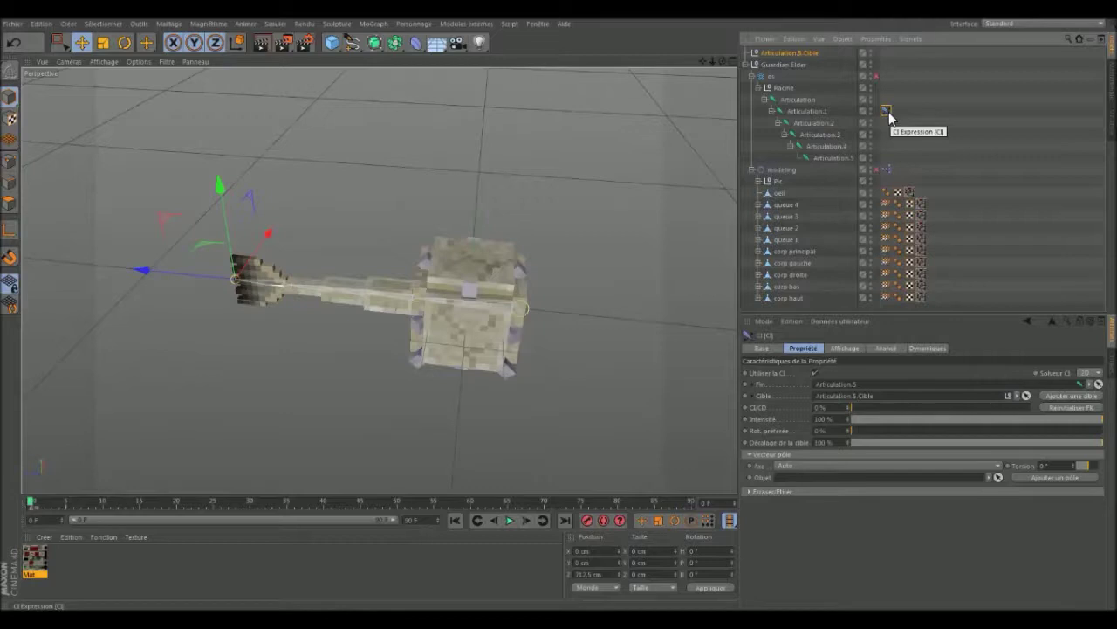
- Add a pole vector to the IK chain and rename the target Articulation.5.Cible to Articulation
left_click(1047, 476)
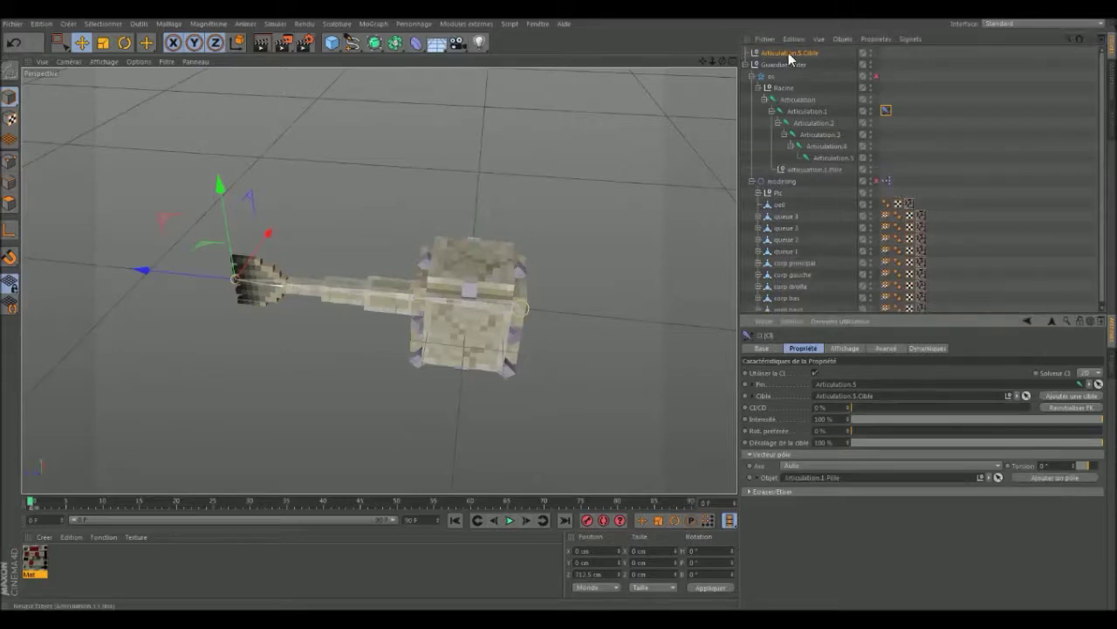
left_click(809, 169)
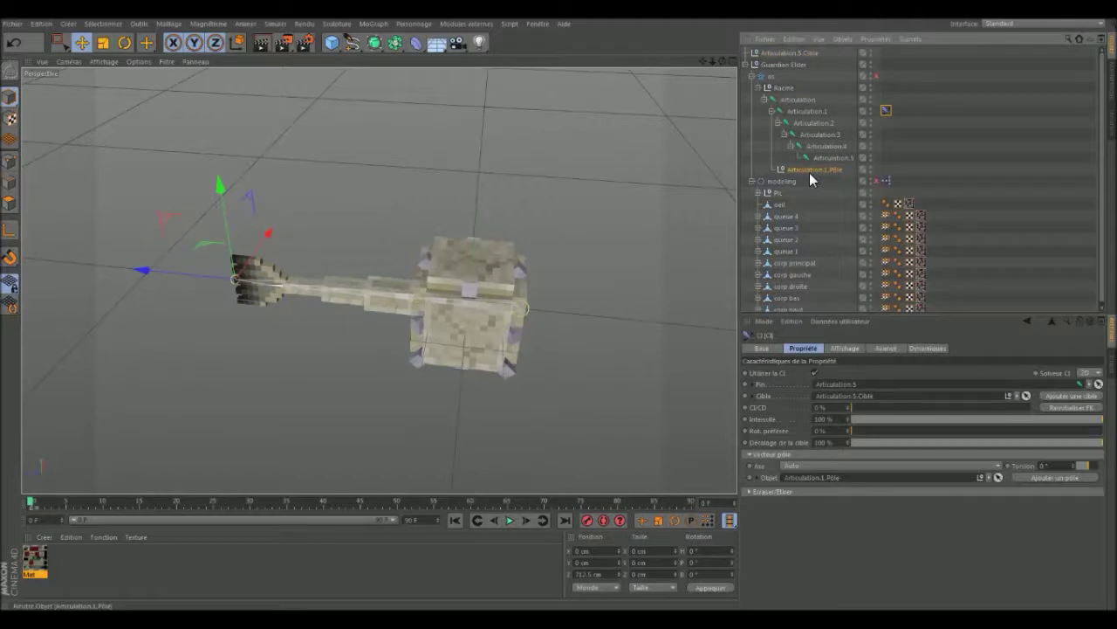
left_click(794, 54)
double_click(796, 54)
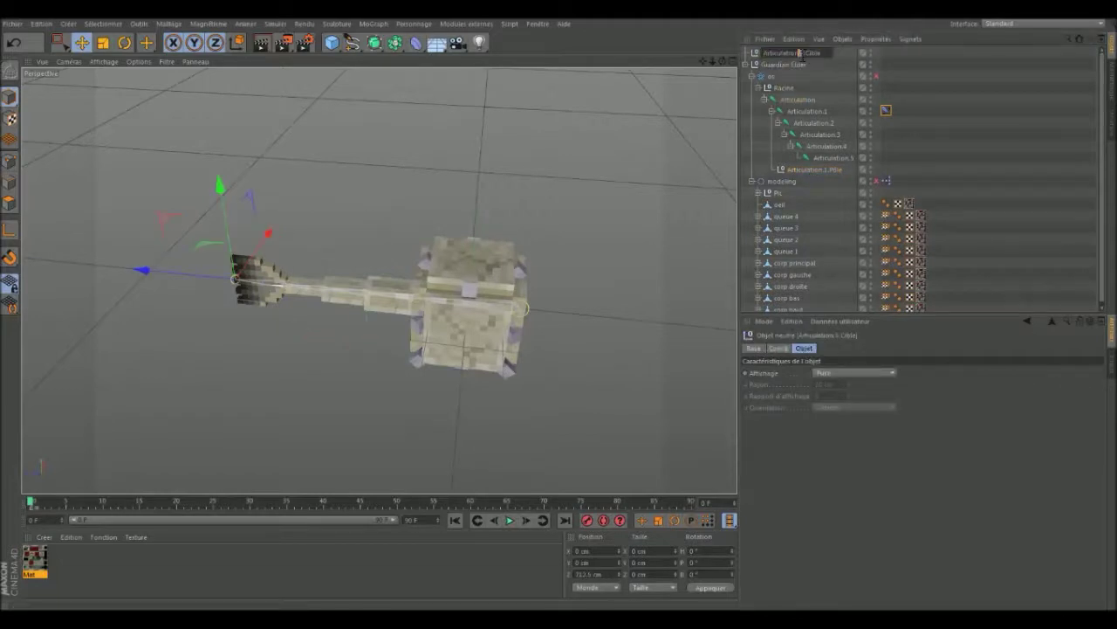
left_click_drag(825, 56, 802, 68)
key("BackSpace")
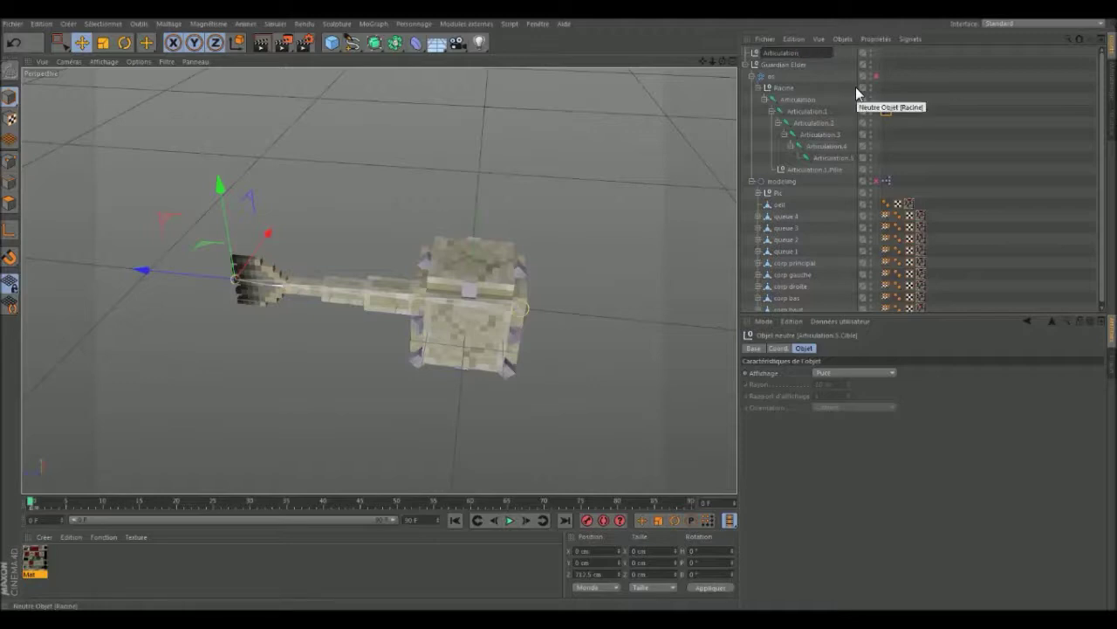
- Rename the pole null to Articulation Pile and add a Cissoid spline
double_click(817, 169)
left_click_drag(843, 170, 825, 171)
key("BackSpace")
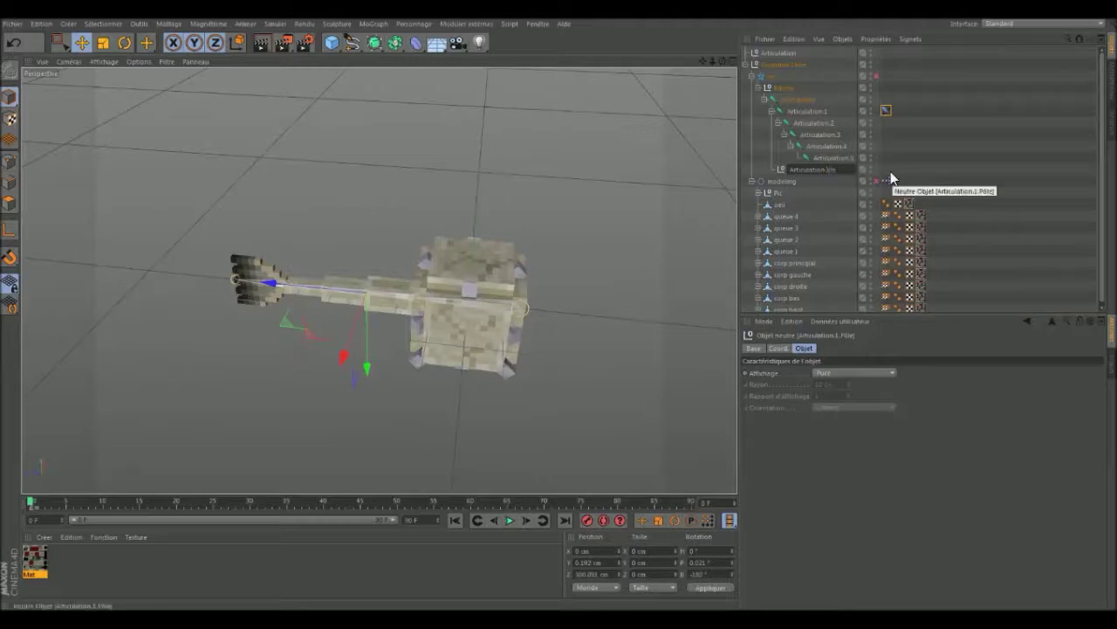
key("Return")
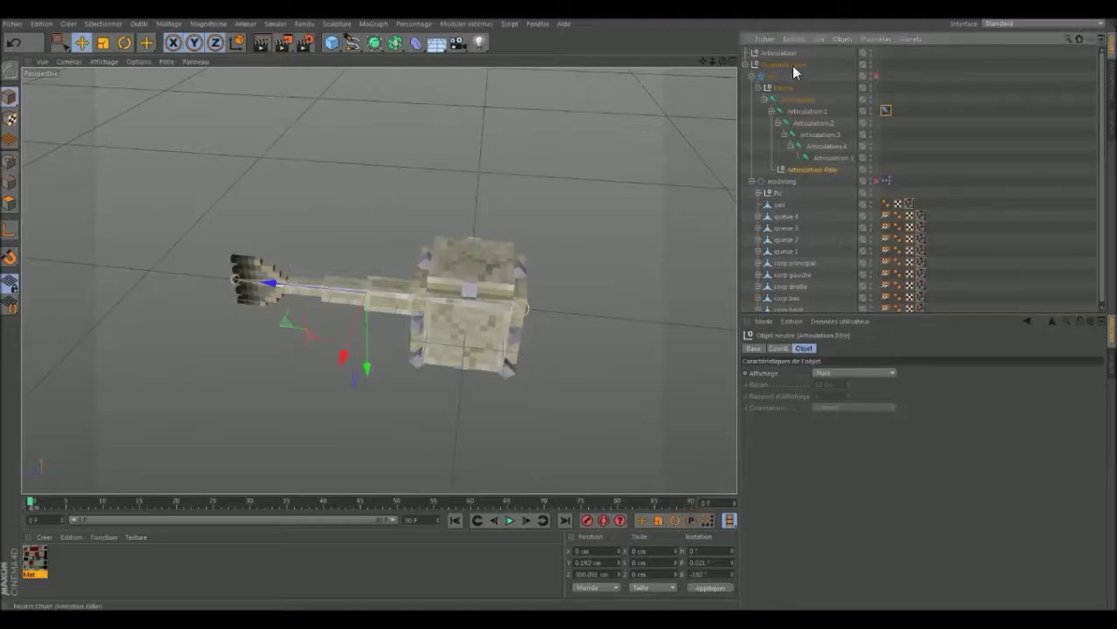
mouse_move(352, 42)
left_mouse_down()
mouse_move(371, 60)
mouse_move(402, 164)
left_mouse_up()
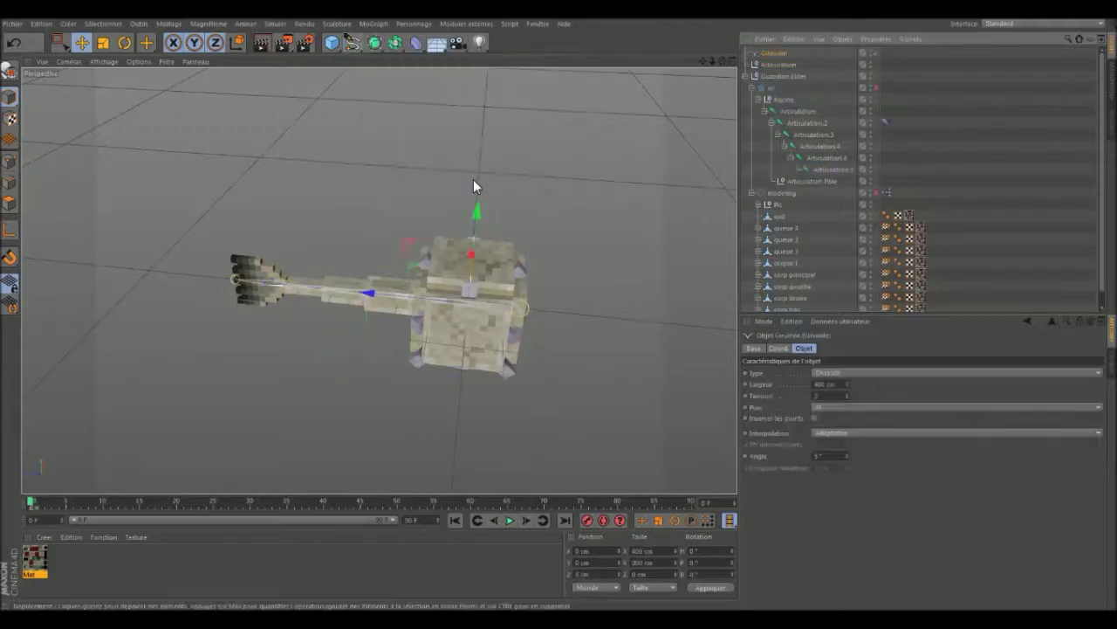
- Set the cissoid width to 0, put Articulation Pile under it, and rename it mouvement
double_click(825, 384)
type("0")
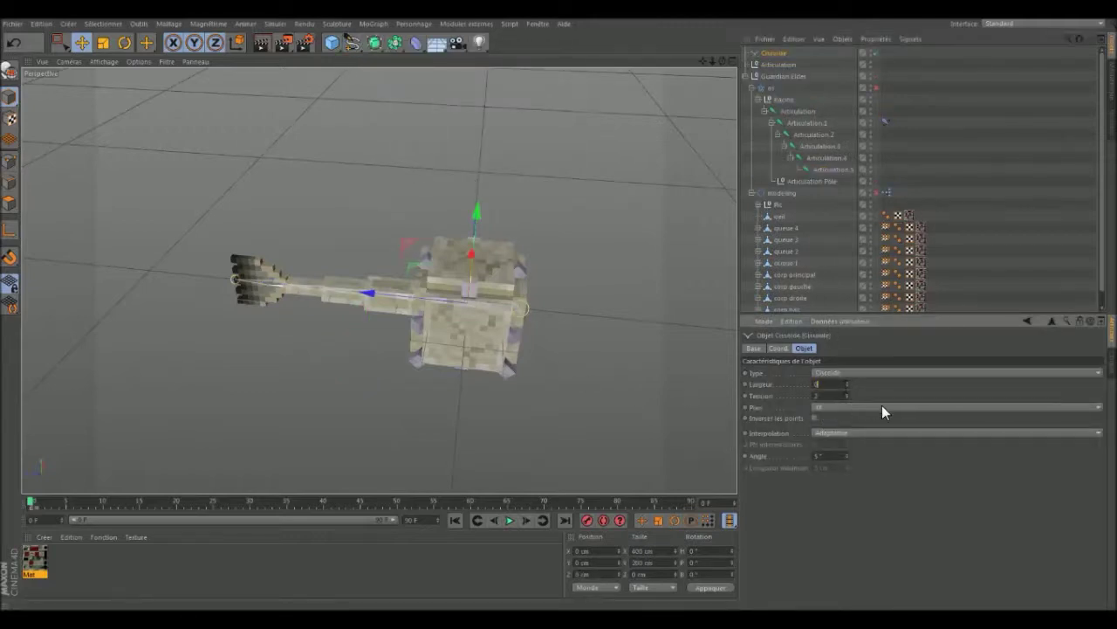
key("Return")
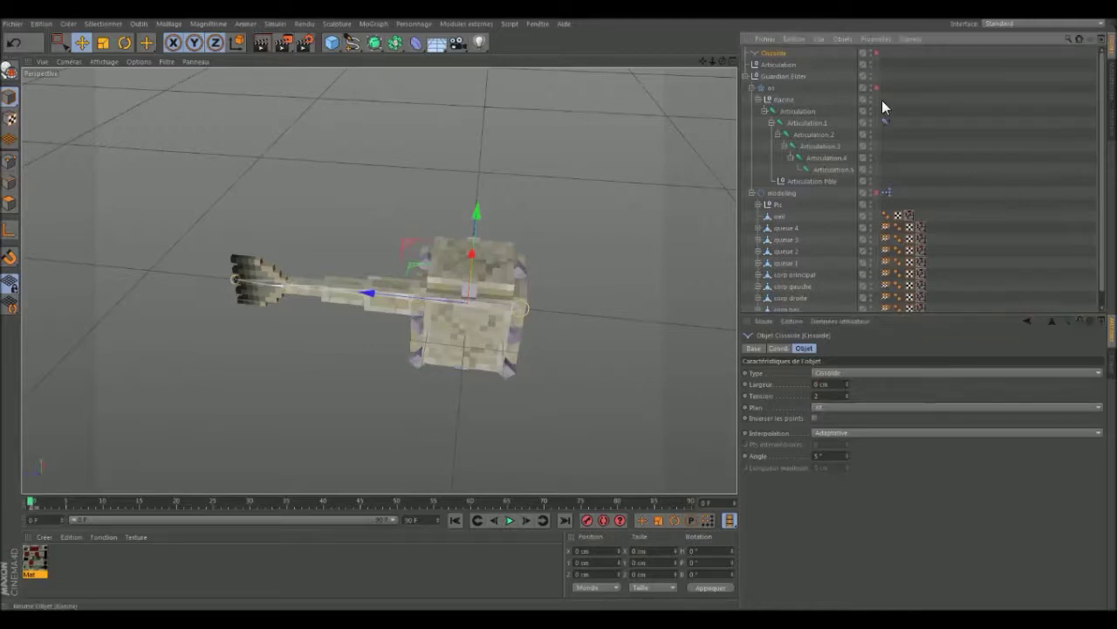
left_click_drag(810, 181, 777, 54)
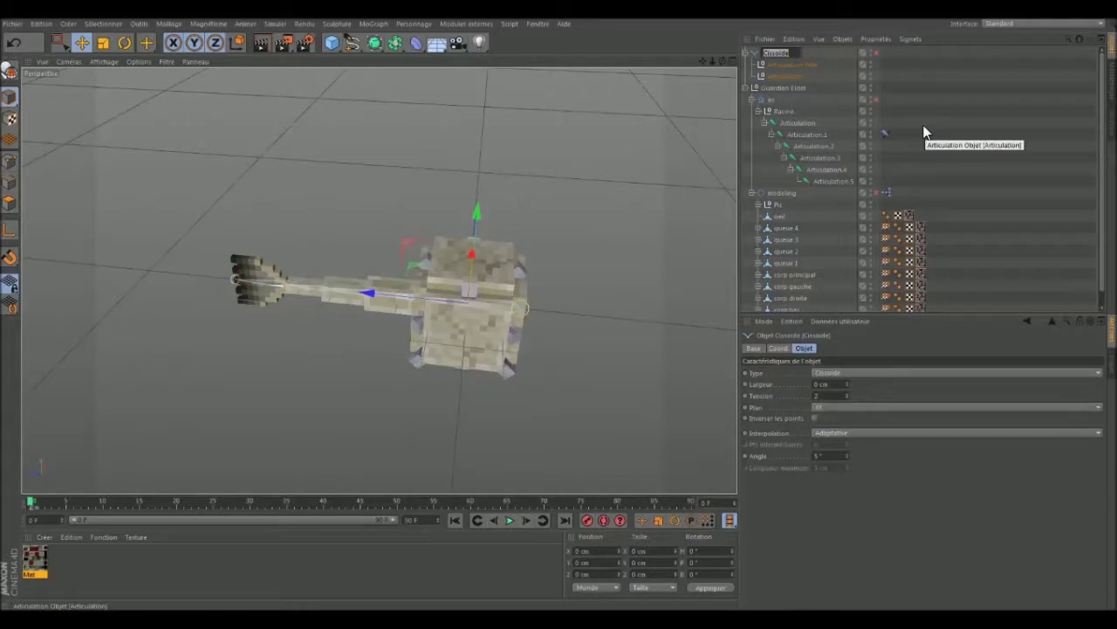
key("BackSpace")
type("queuevement")
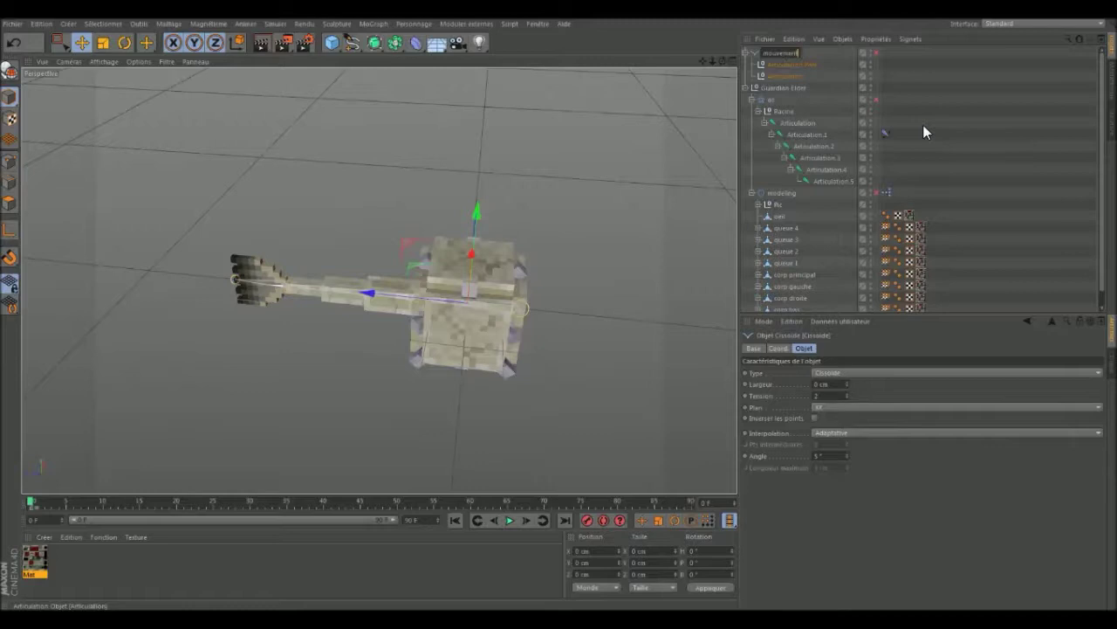
key("Return")
- Move mouvement under Guardian Elder, collapse the groups, and select the Articulation target null
left_click_drag(781, 53, 784, 87)
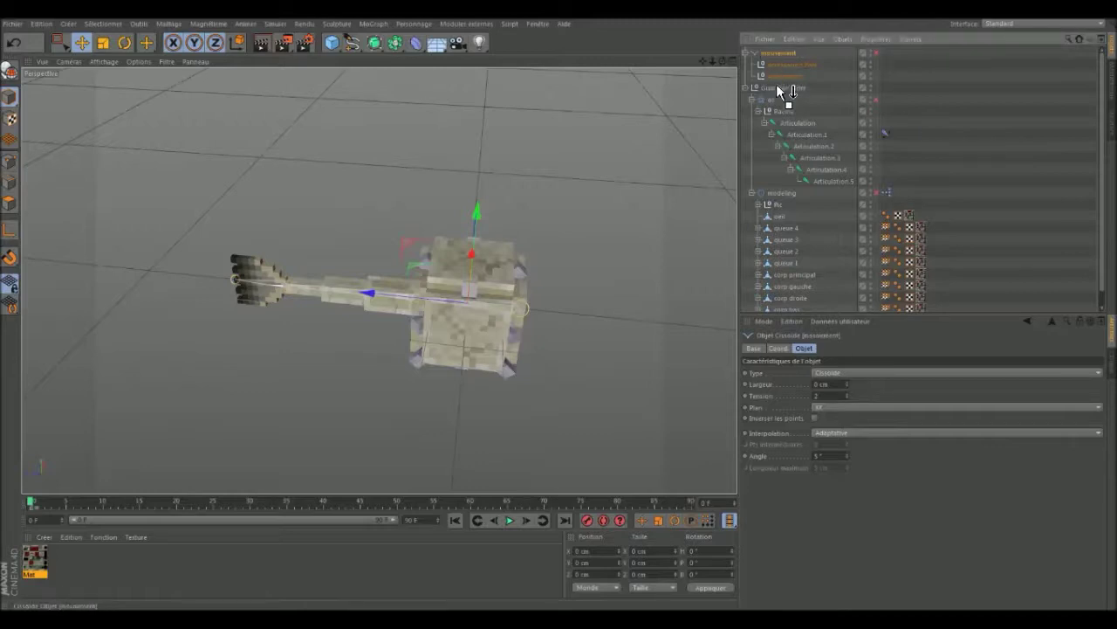
left_click(751, 65)
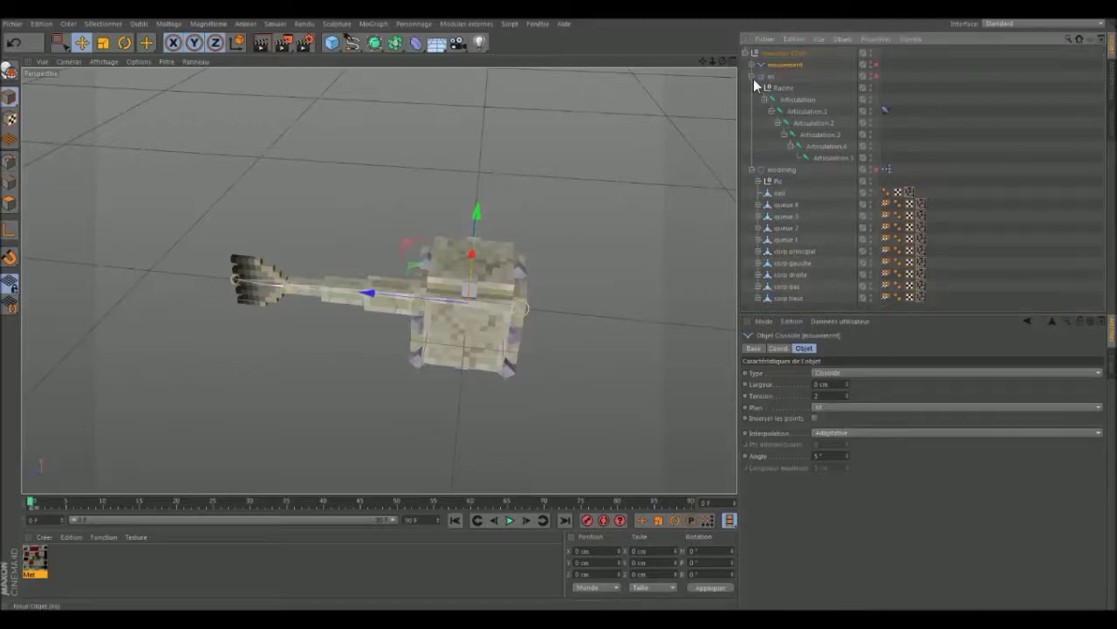
left_click(752, 77)
left_click(751, 87)
left_click(826, 188)
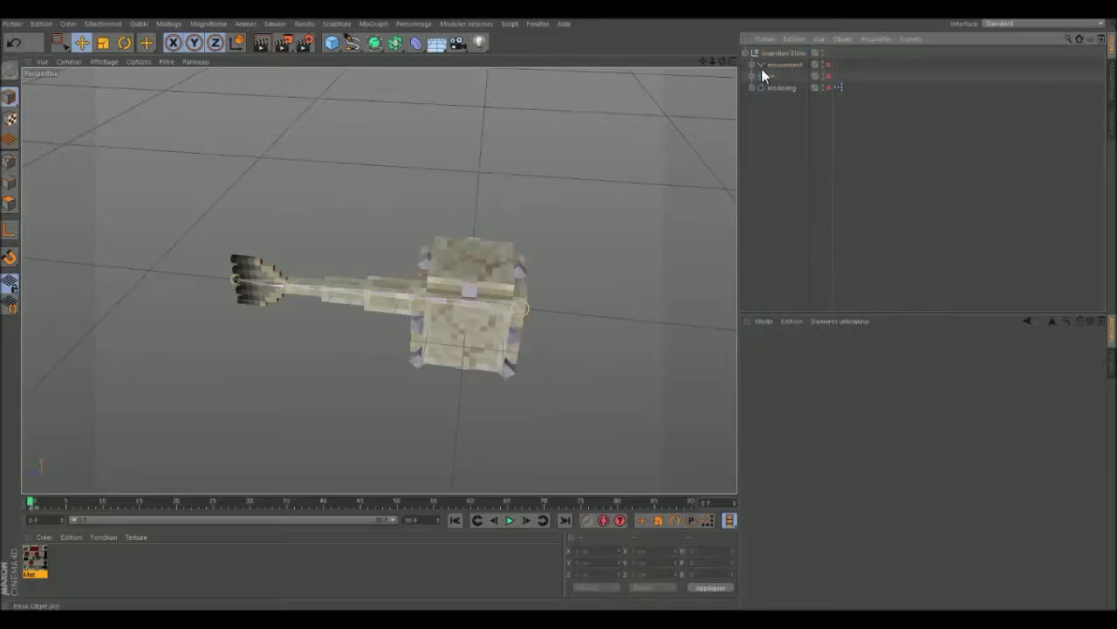
left_click(752, 65)
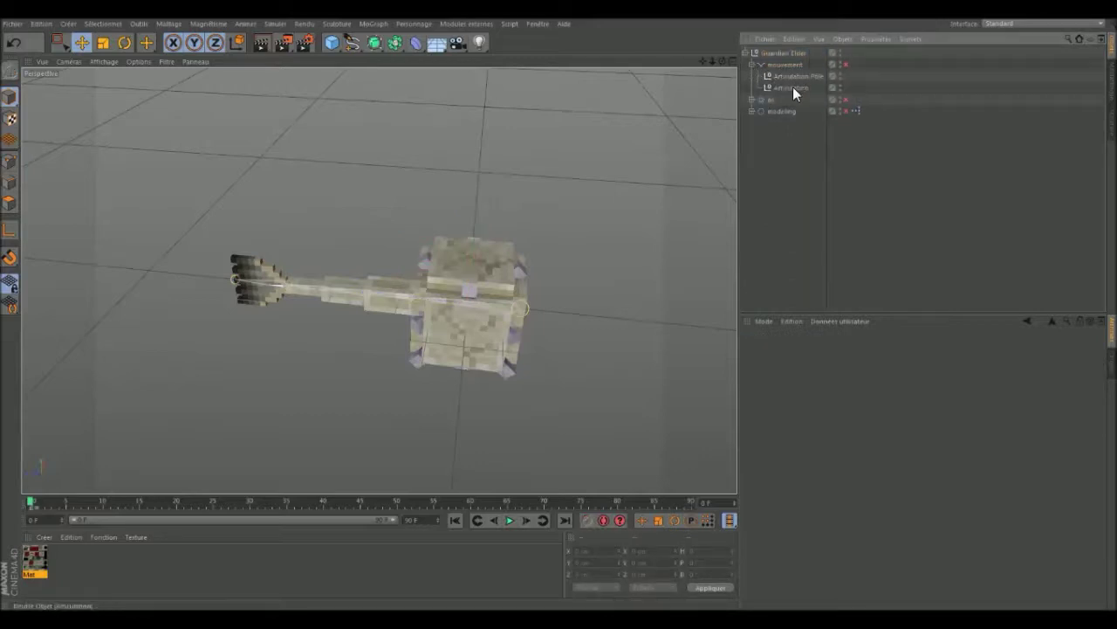
left_click(792, 87)
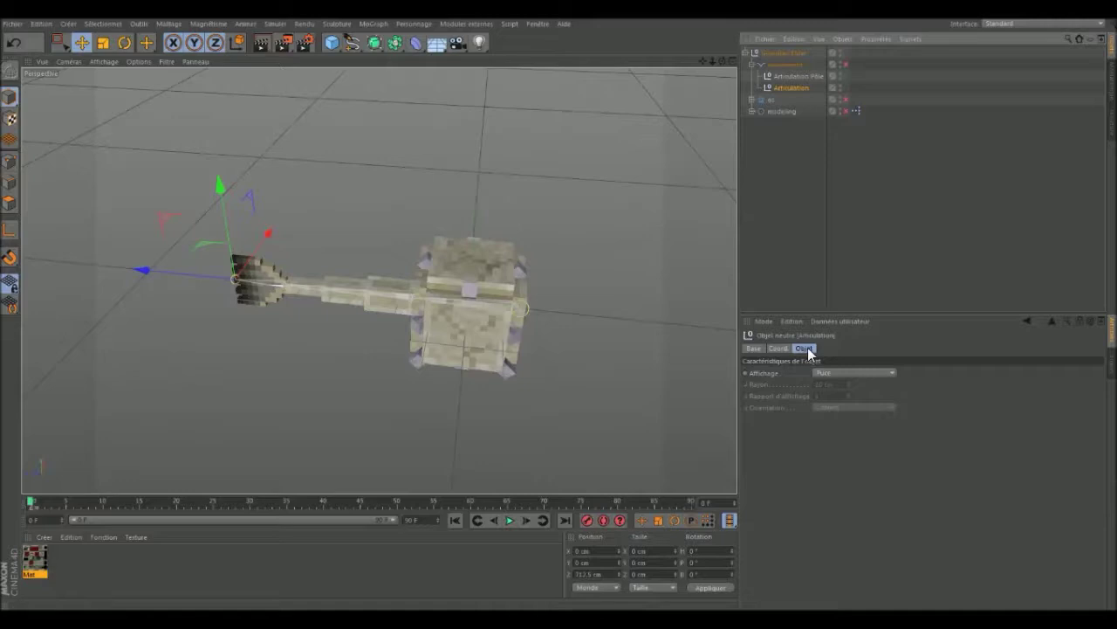
- Display the Articulation target null as an enlarged cube with a 0.3 display ratio
left_click(829, 373)
left_click(847, 525)
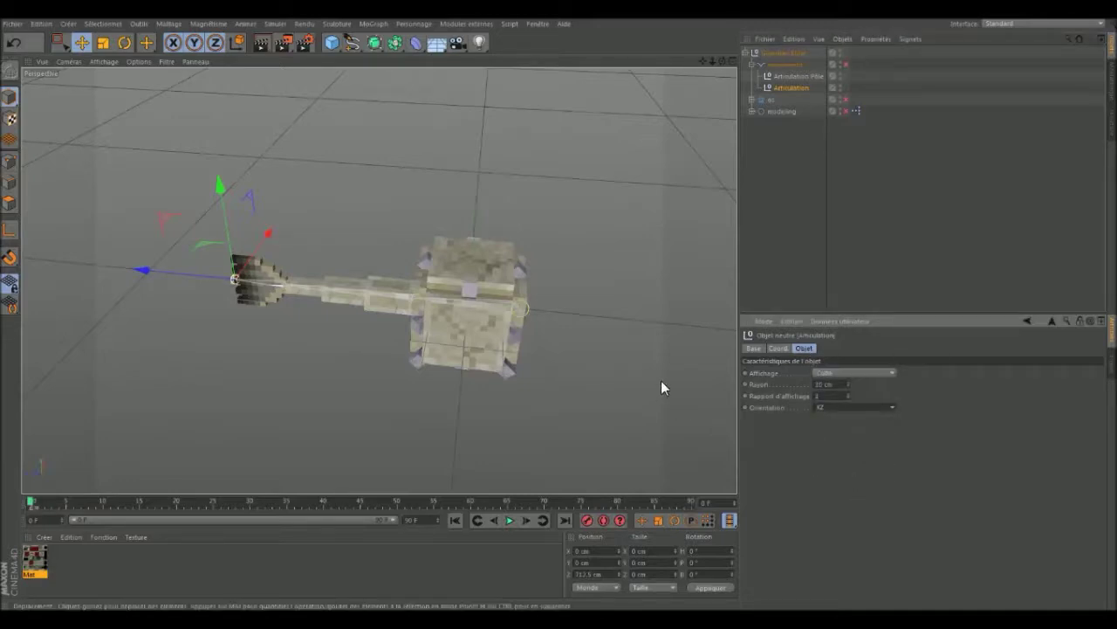
mouse_move(847, 384)
left_mouse_down()
mouse_move(908, 384)
mouse_move(846, 391)
mouse_move(847, 419)
mouse_move(840, 396)
left_mouse_up()
type("0.3")
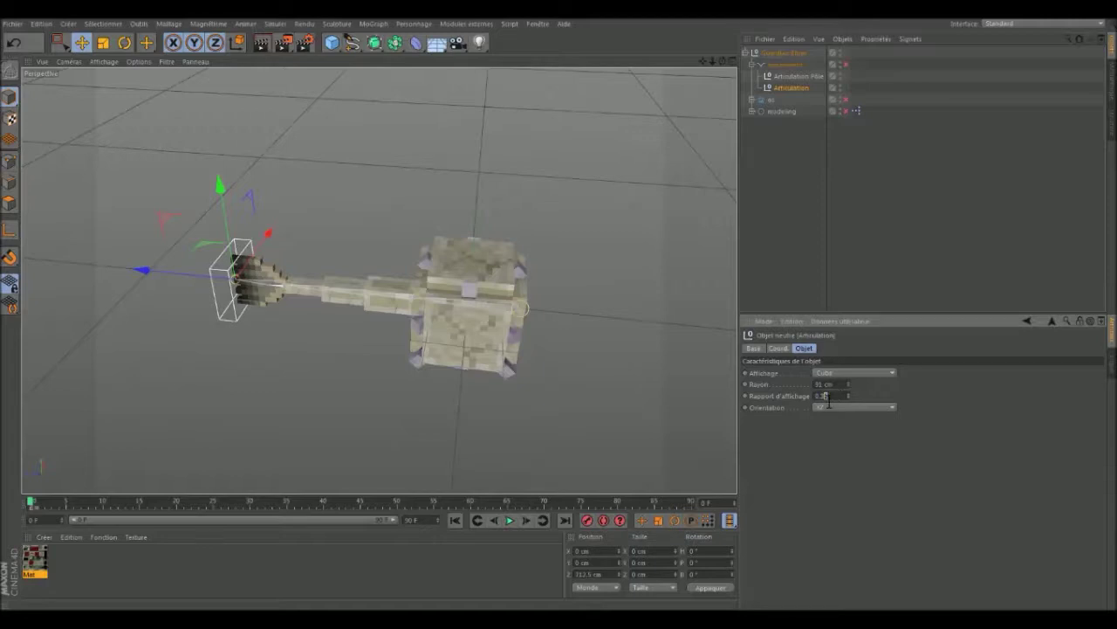
key("BackSpace")
key("BackSpace")
key("BackSpace")
type("0.30")
key("Return")
- Give the target null a custom bright green display colour
left_click(761, 350)
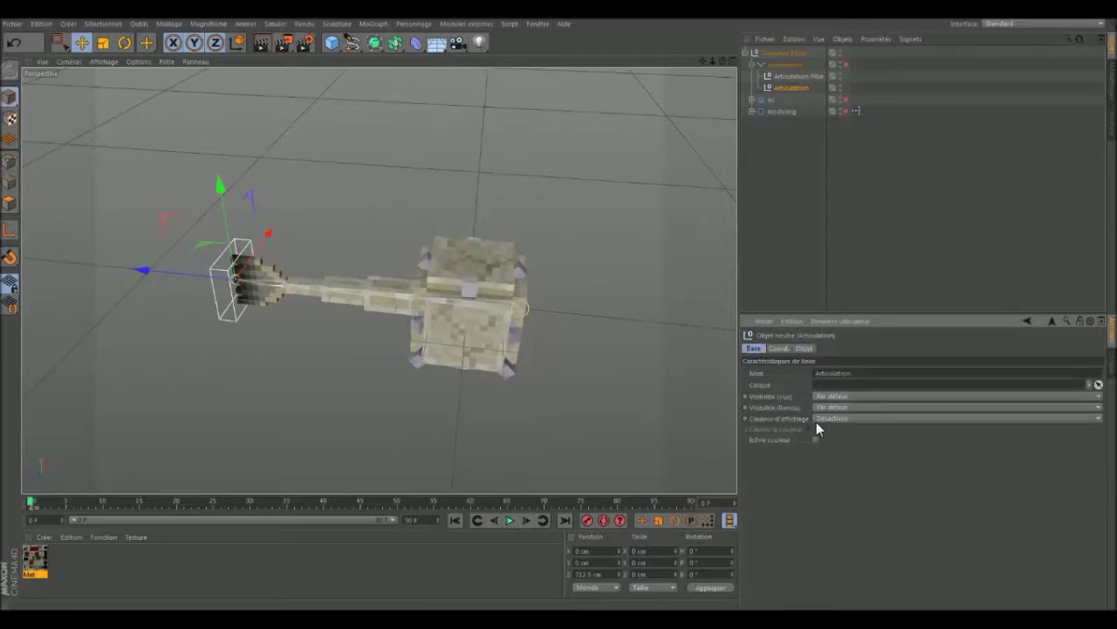
left_click(832, 418)
left_click(847, 454)
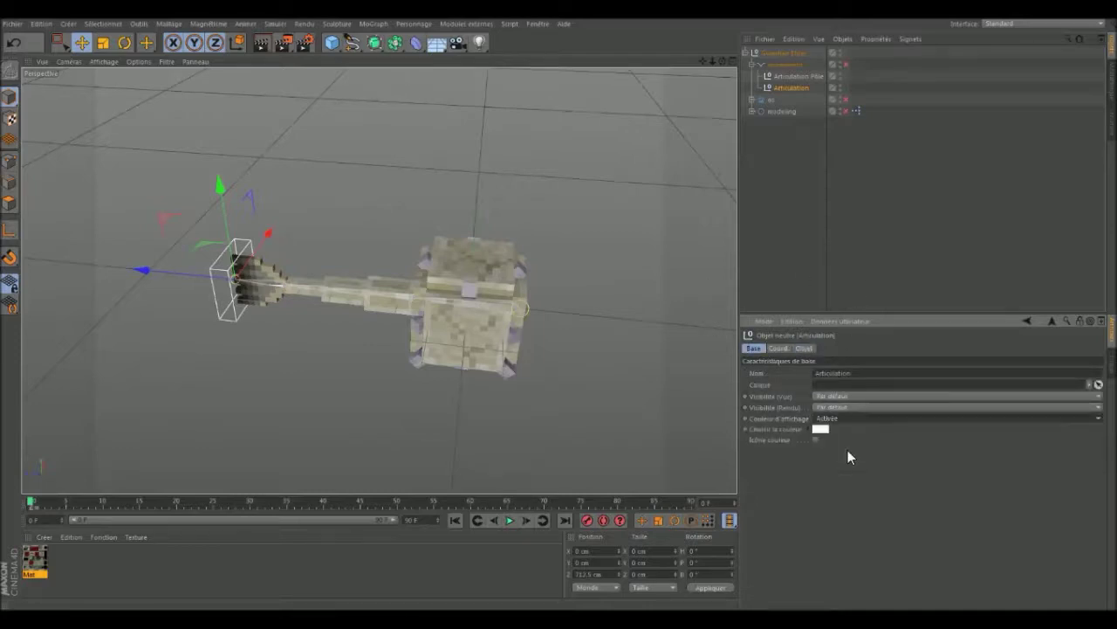
left_click(824, 429)
left_click(848, 389)
left_click_drag(848, 394, 842, 389)
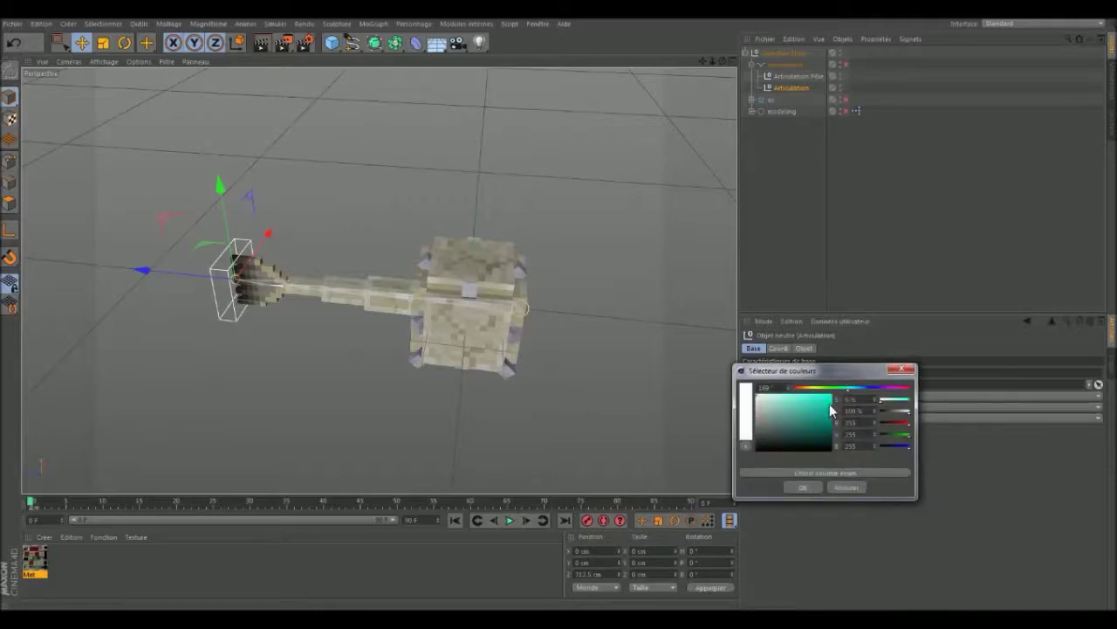
left_click(830, 400)
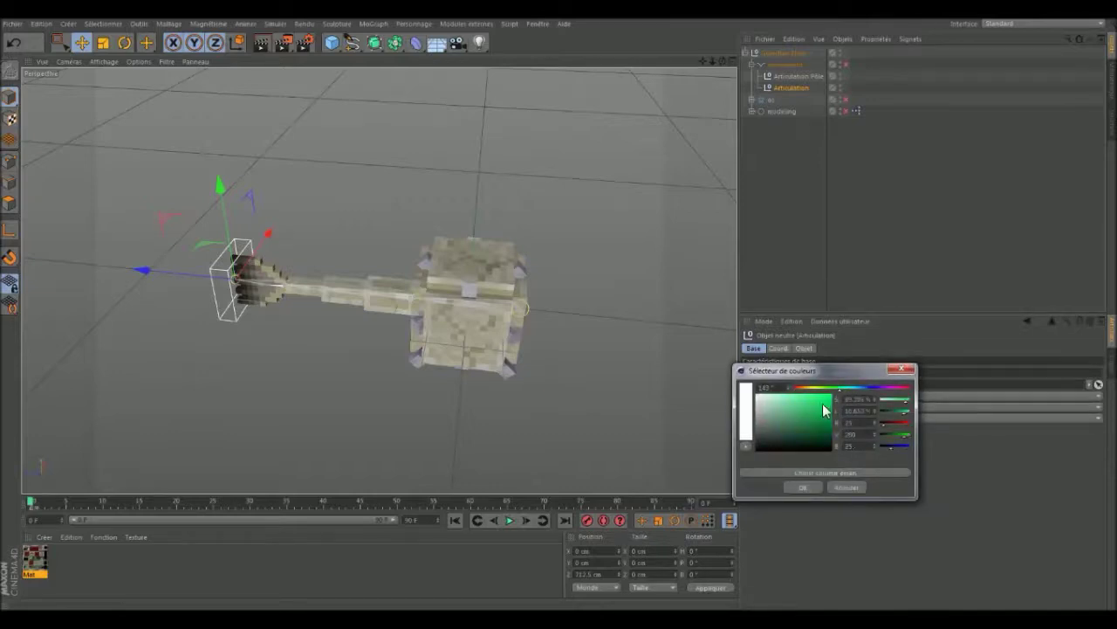
left_click(805, 485)
left_click(698, 302)
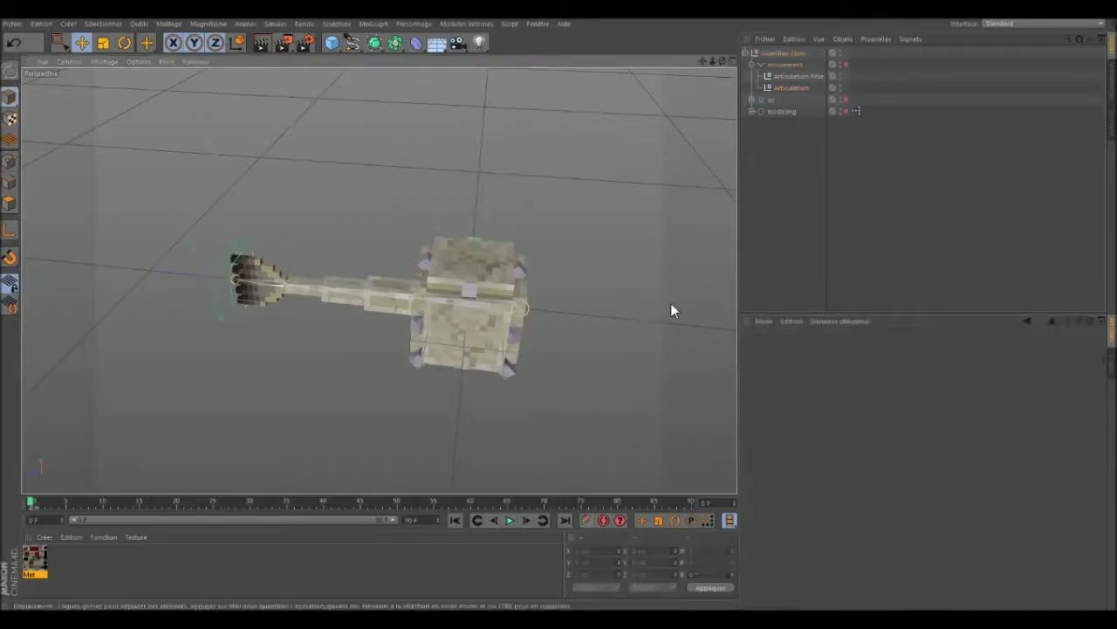
- Raise the Articulation Pile null above the tail and display it as a cube
left_click(794, 77)
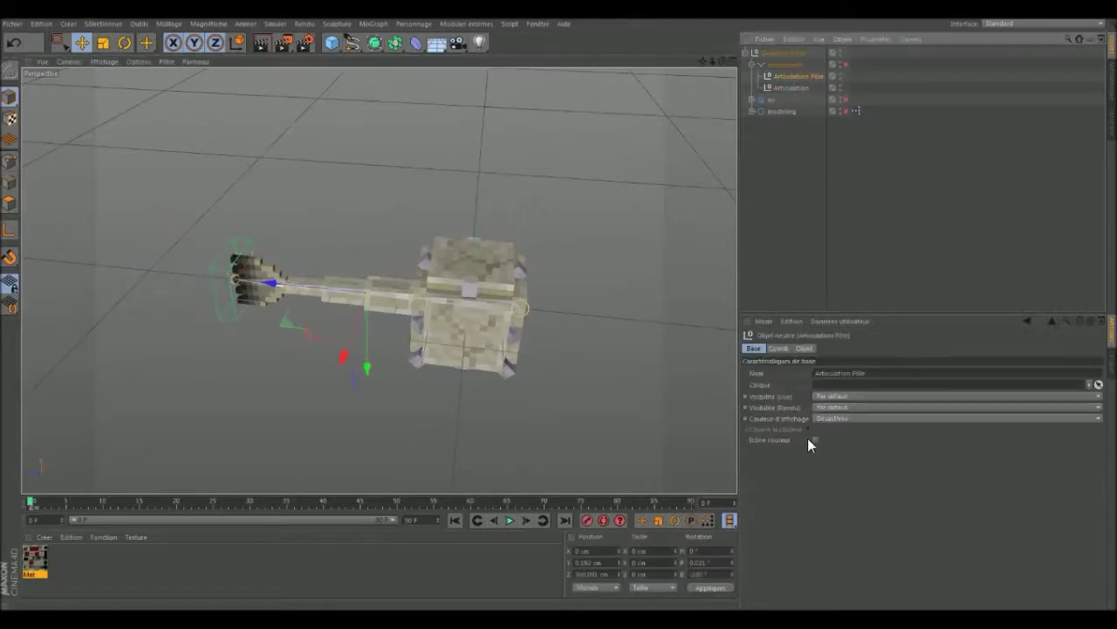
left_click(804, 348)
left_click(854, 375)
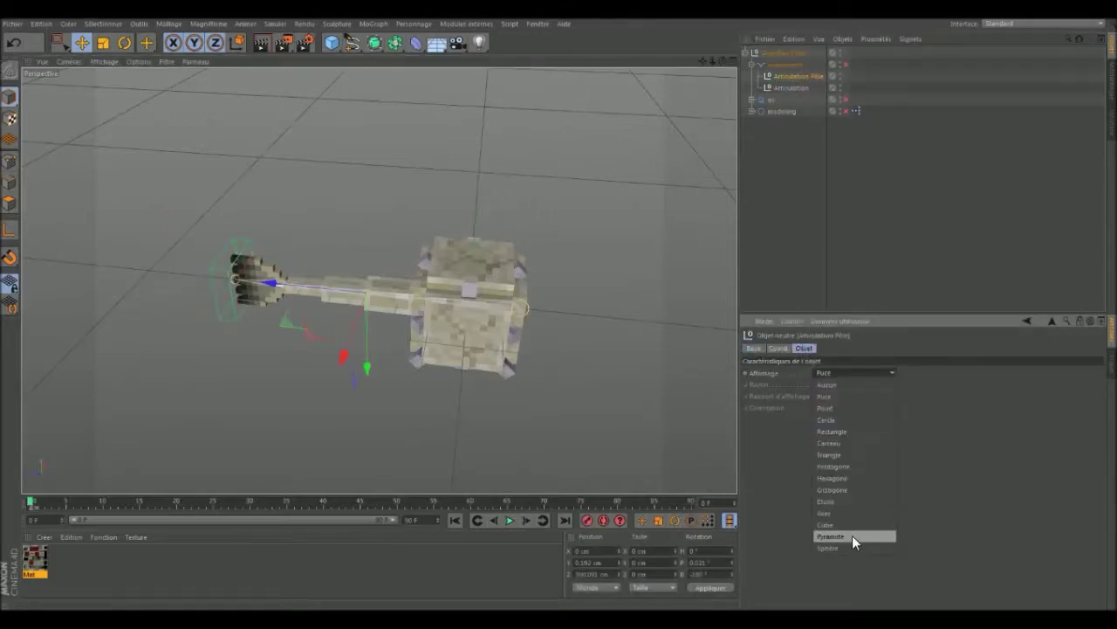
left_click(371, 384)
left_click_drag(369, 363, 366, 271)
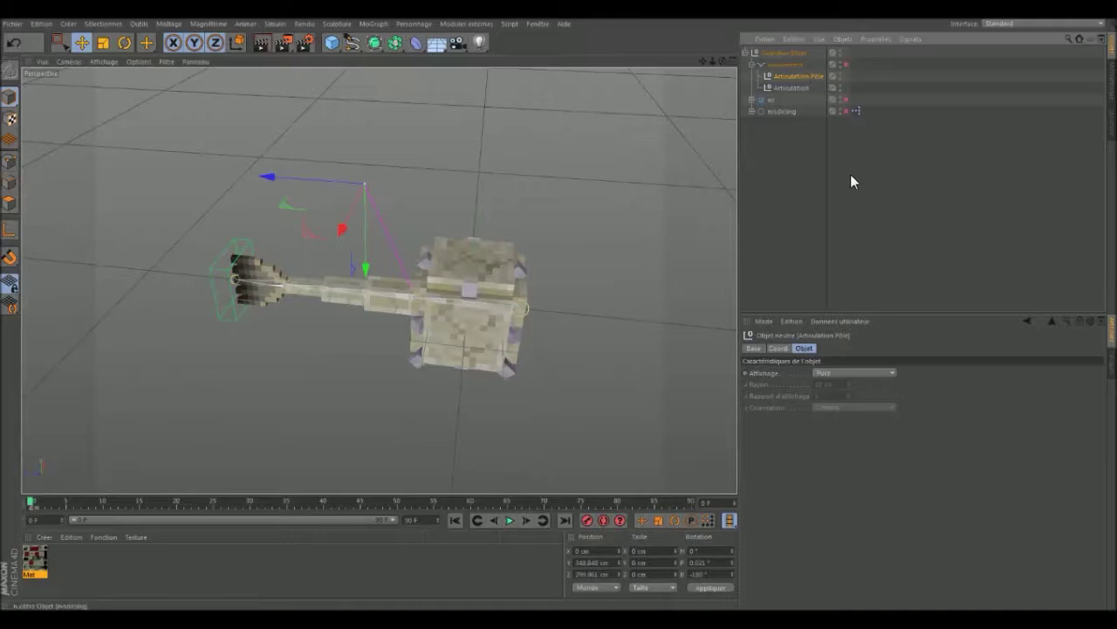
left_click(841, 377)
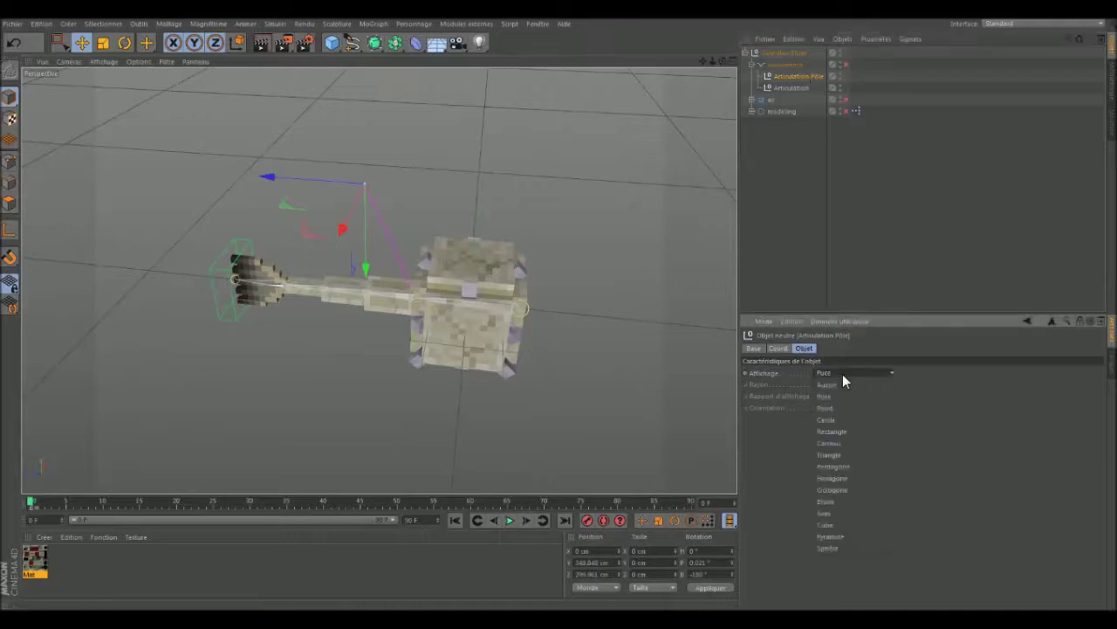
left_click(846, 531)
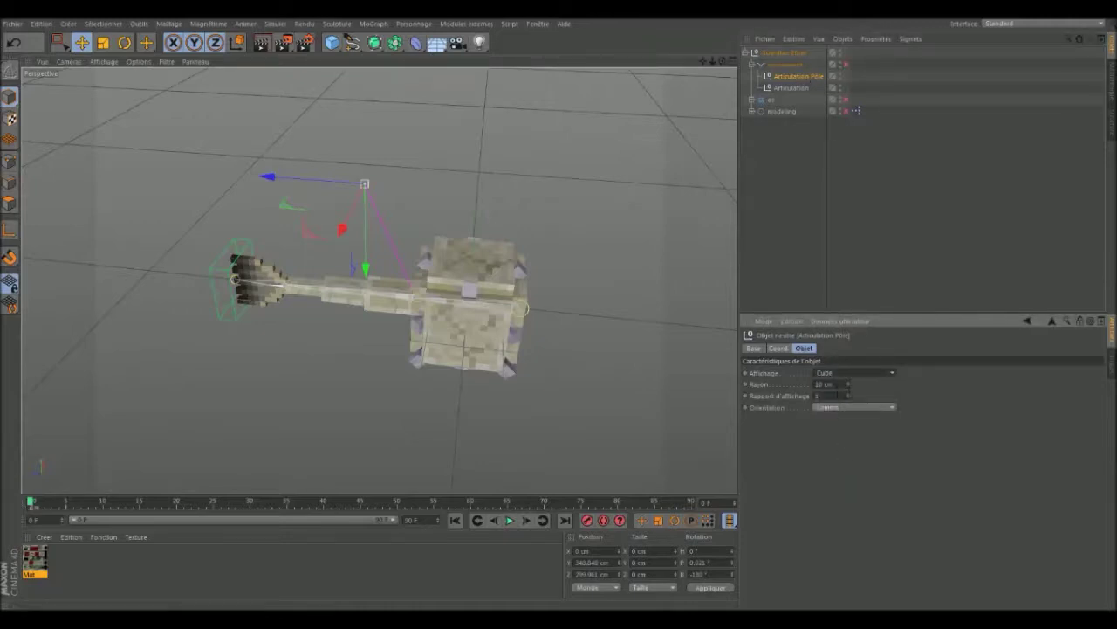
left_click(855, 372)
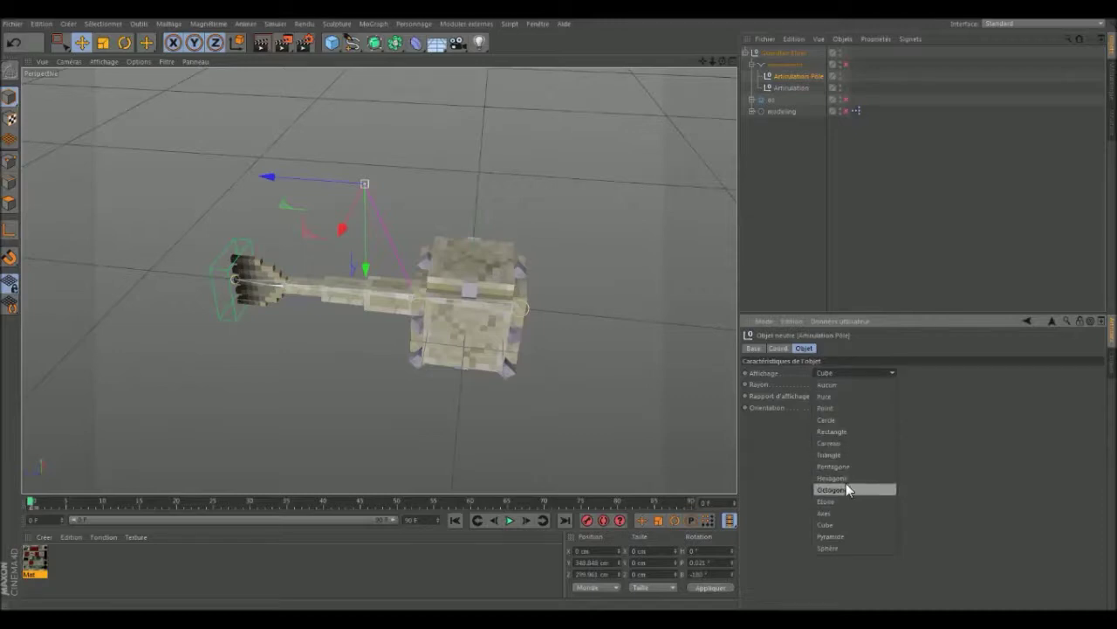
left_click(842, 528)
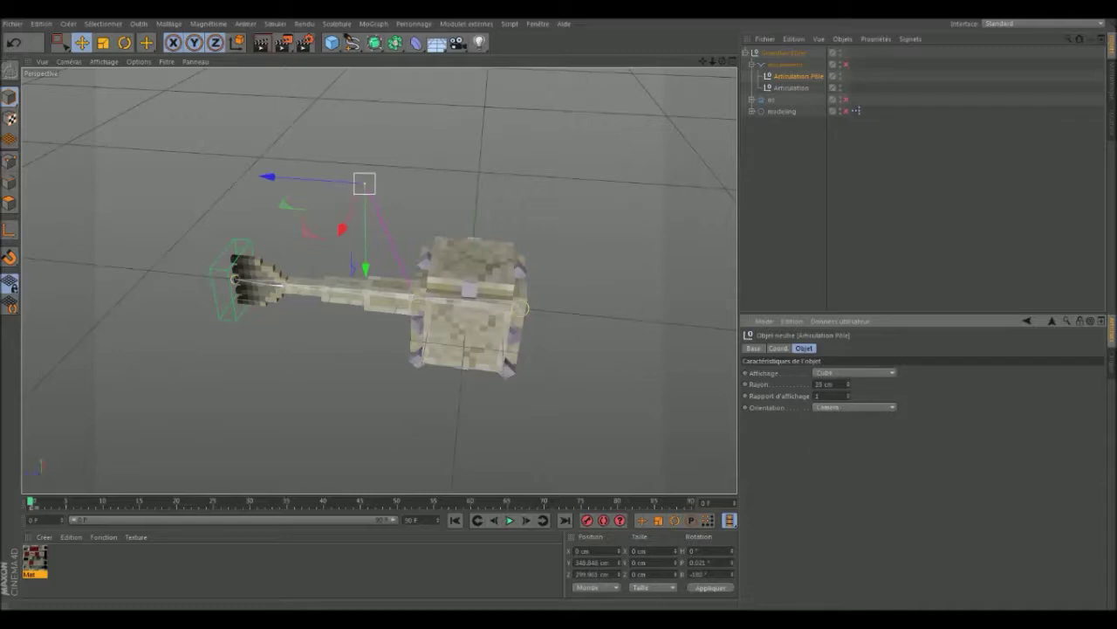
left_click_drag(847, 402, 847, 427)
key("BackSpace")
- Give the pole null a custom blue display colour
left_click(754, 349)
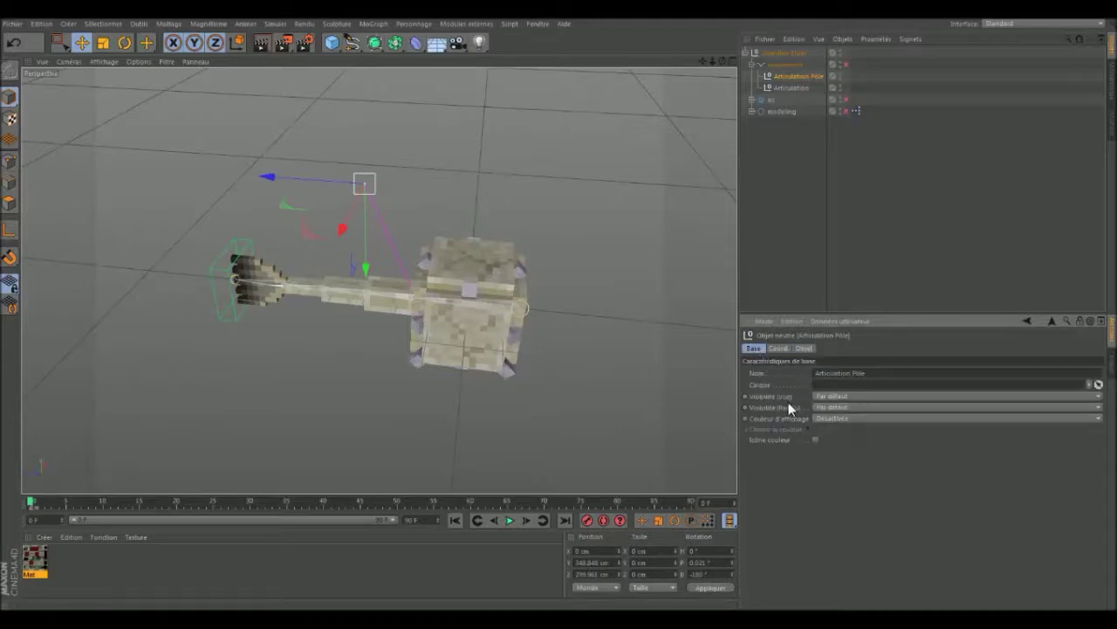
left_click(831, 419)
left_click(847, 436)
left_click(820, 428)
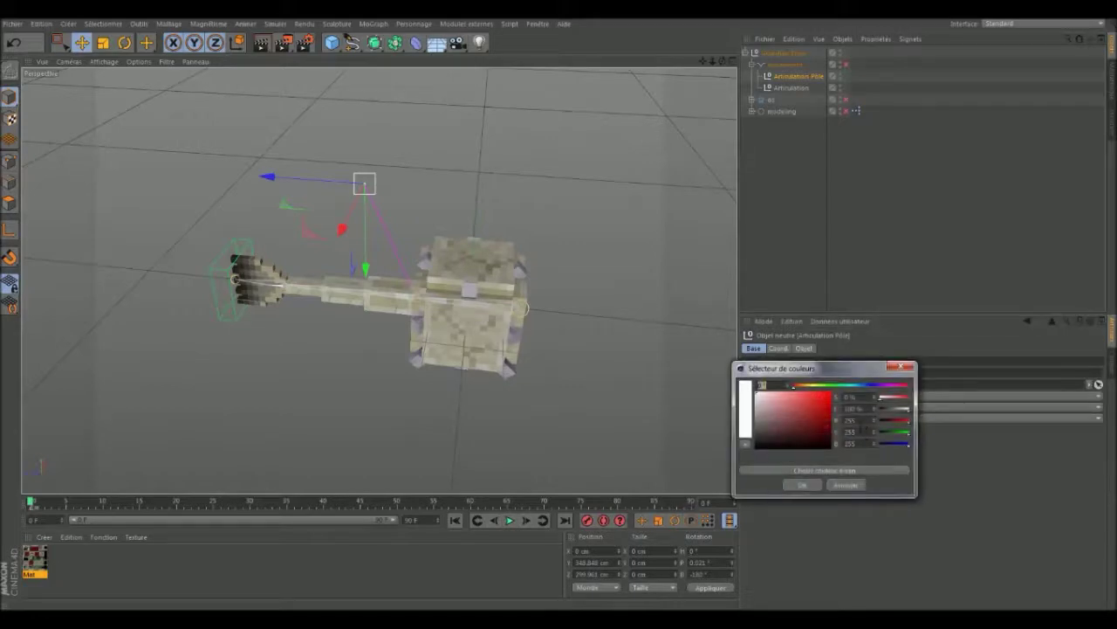
left_click(861, 385)
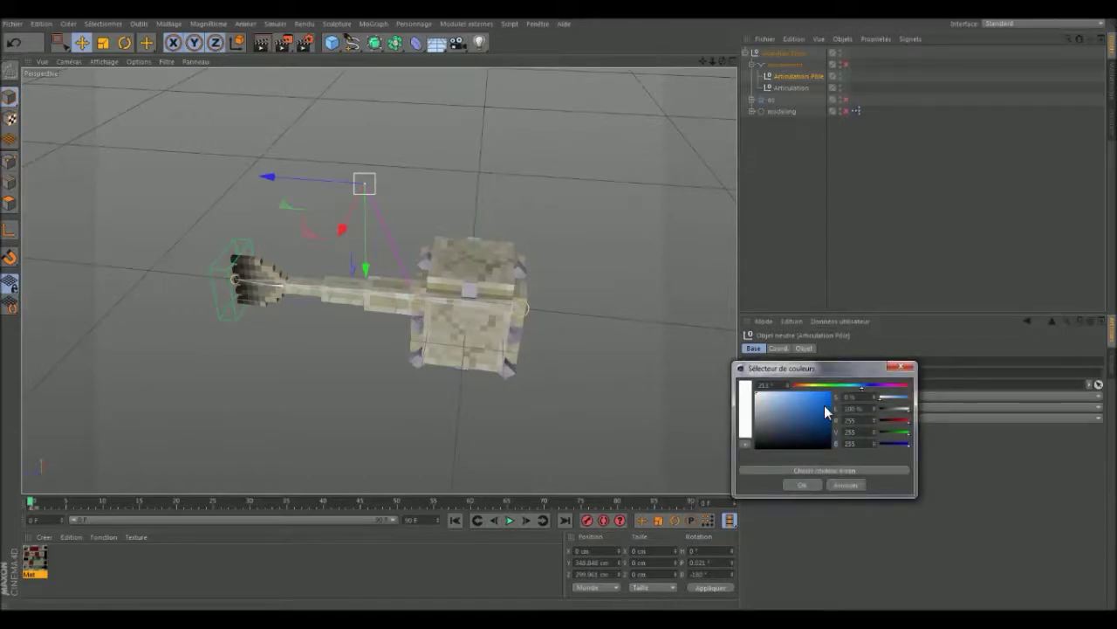
left_click(829, 407)
left_click(813, 483)
left_click(657, 340)
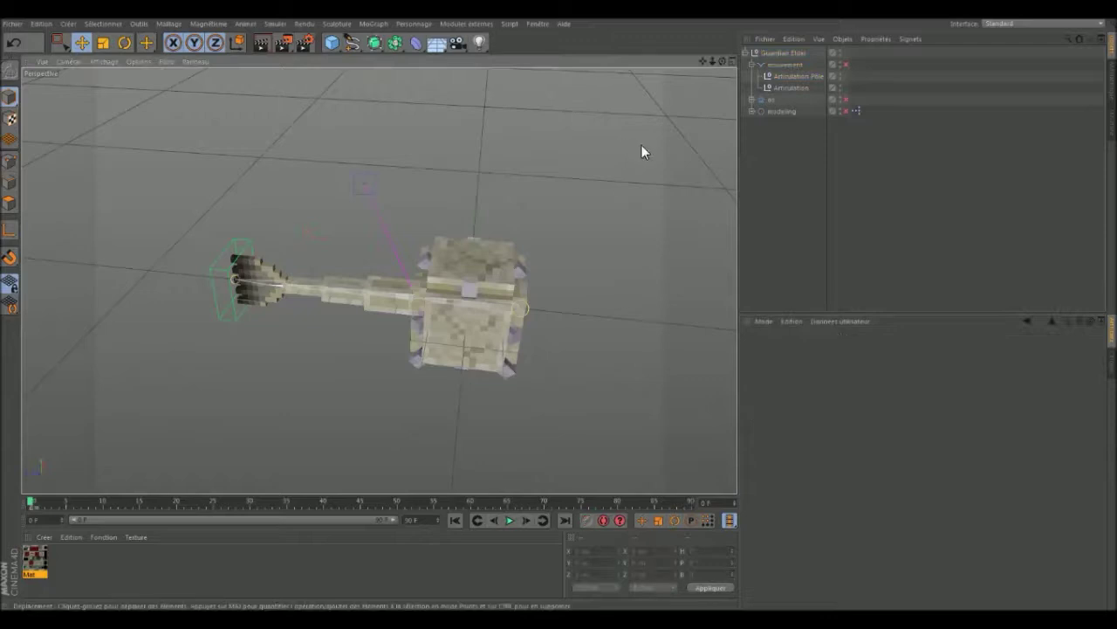
- Drag the tail-tip controller, then the Articulation Pôle, to see the IK tail follow
left_click_drag(725, 63, 611, 137)
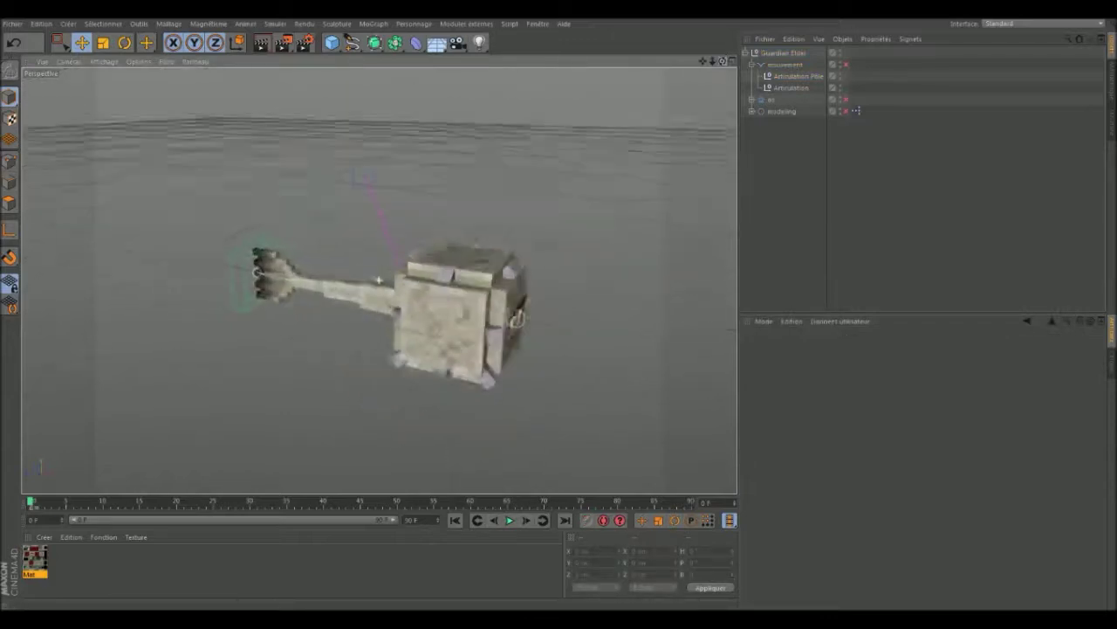
left_click(237, 251)
mouse_move(312, 229)
left_mouse_down()
mouse_move(290, 251)
mouse_move(328, 251)
mouse_move(289, 274)
left_mouse_up()
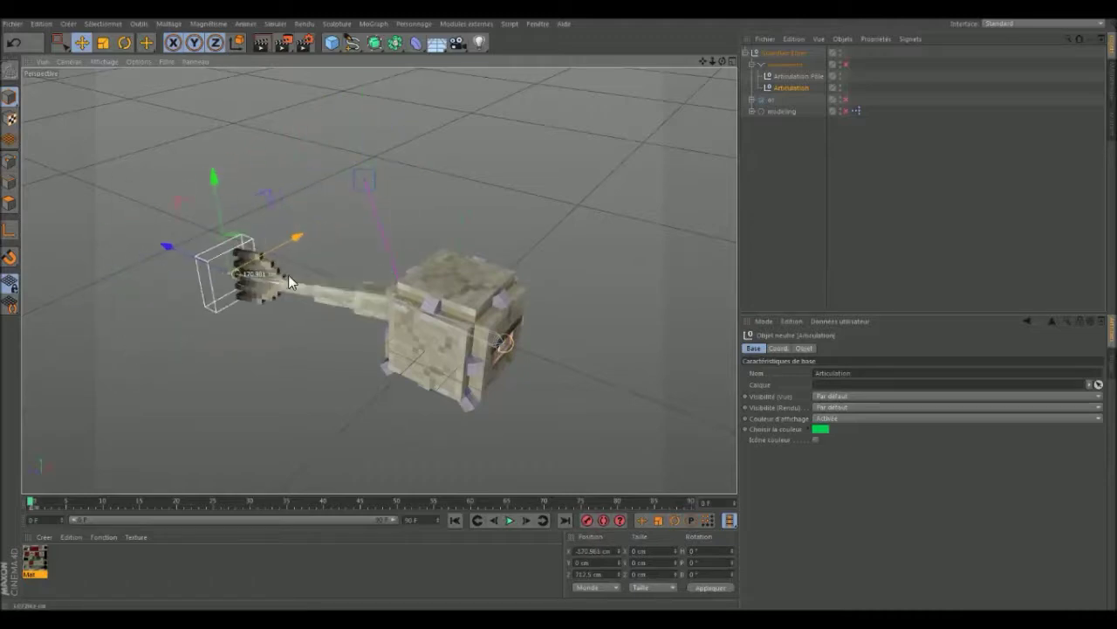
left_click(366, 180)
left_click_drag(722, 61, 577, 144)
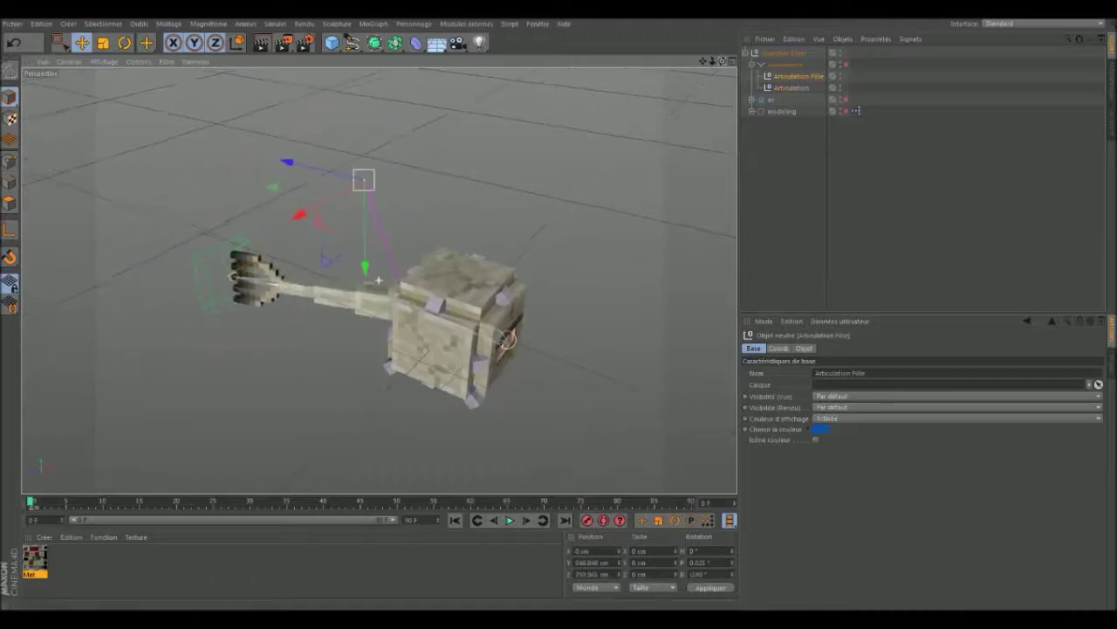
mouse_move(363, 247)
left_mouse_down()
mouse_move(330, 258)
mouse_move(409, 302)
mouse_move(551, 322)
mouse_move(366, 310)
mouse_move(392, 327)
left_mouse_up()
- Repeat the test, pushing the tail-tip and pole controllers around to check the tail's bend
left_click(305, 446)
mouse_move(301, 441)
left_mouse_down()
mouse_move(277, 431)
mouse_move(287, 426)
left_mouse_up()
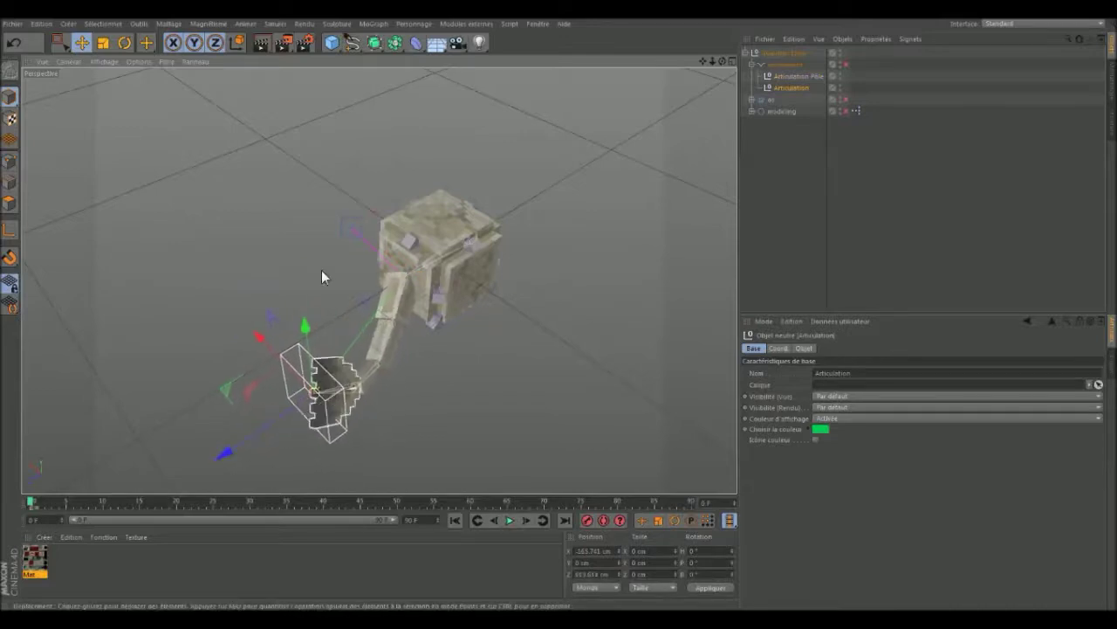
left_click(351, 230)
mouse_move(357, 263)
left_mouse_down()
mouse_move(353, 154)
mouse_move(357, 276)
left_mouse_up()
mouse_move(438, 289)
left_mouse_down()
mouse_move(477, 311)
mouse_move(608, 340)
mouse_move(565, 371)
mouse_move(254, 326)
mouse_move(414, 357)
mouse_move(481, 357)
mouse_move(364, 366)
mouse_move(270, 343)
left_mouse_up()
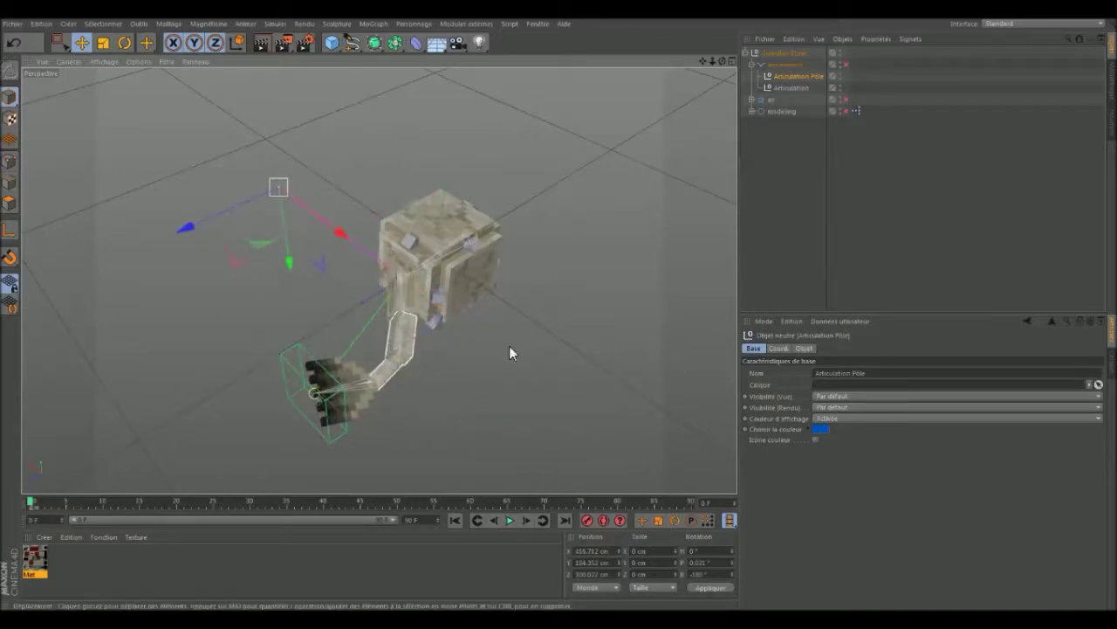
left_click(800, 85)
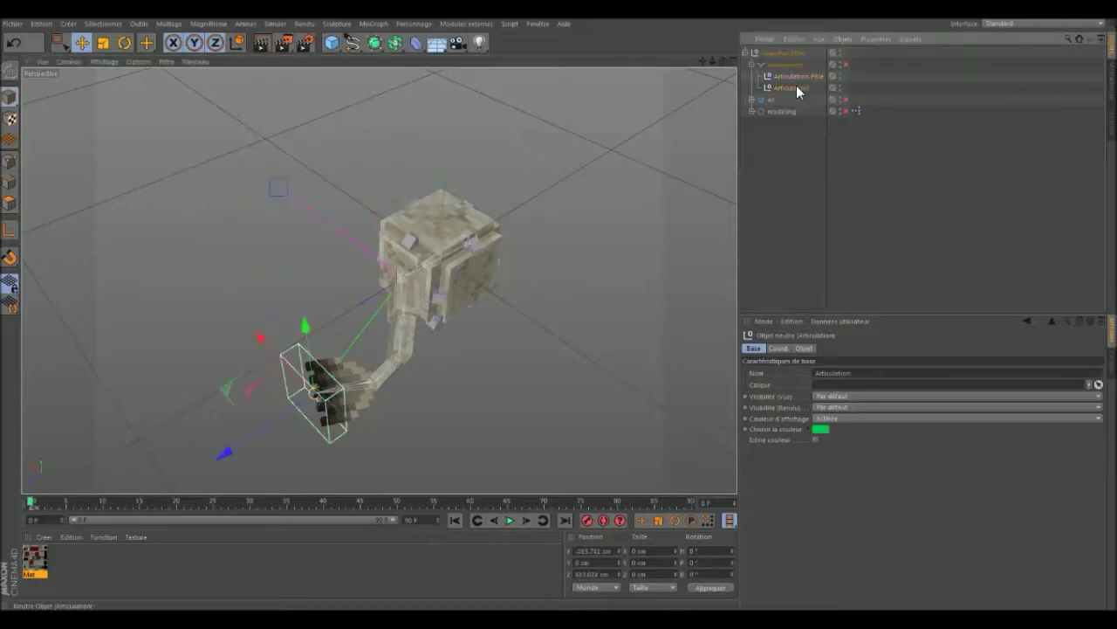
- Raise the tail IK tag's Rot. préférée to 100% under the ar hierarchy, then collapse it
left_click(752, 100)
left_click(886, 133)
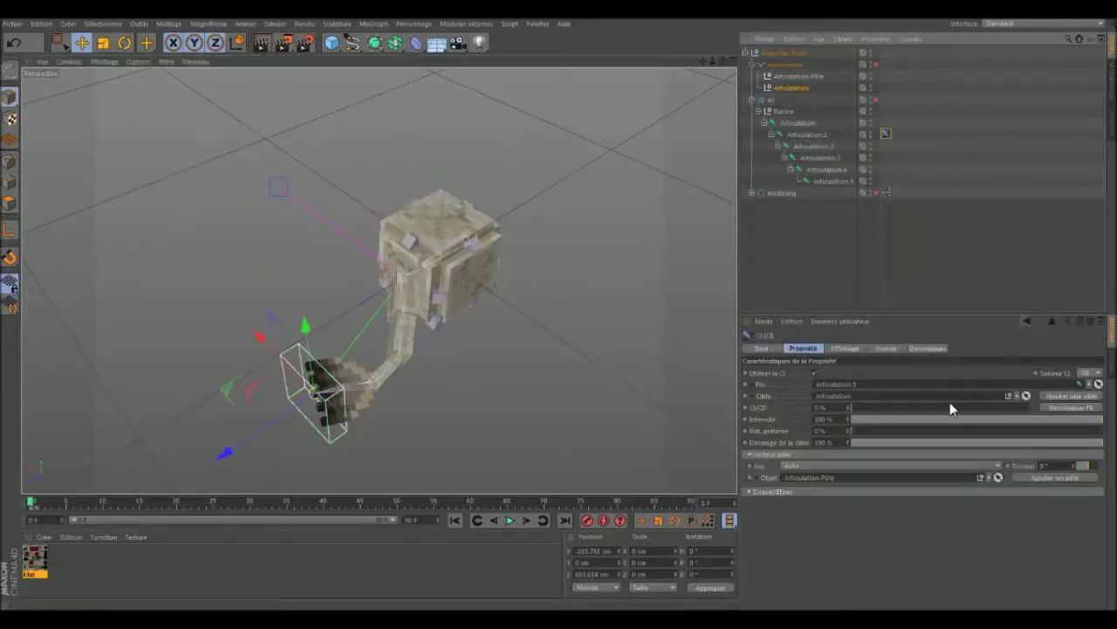
left_click_drag(854, 433, 972, 433)
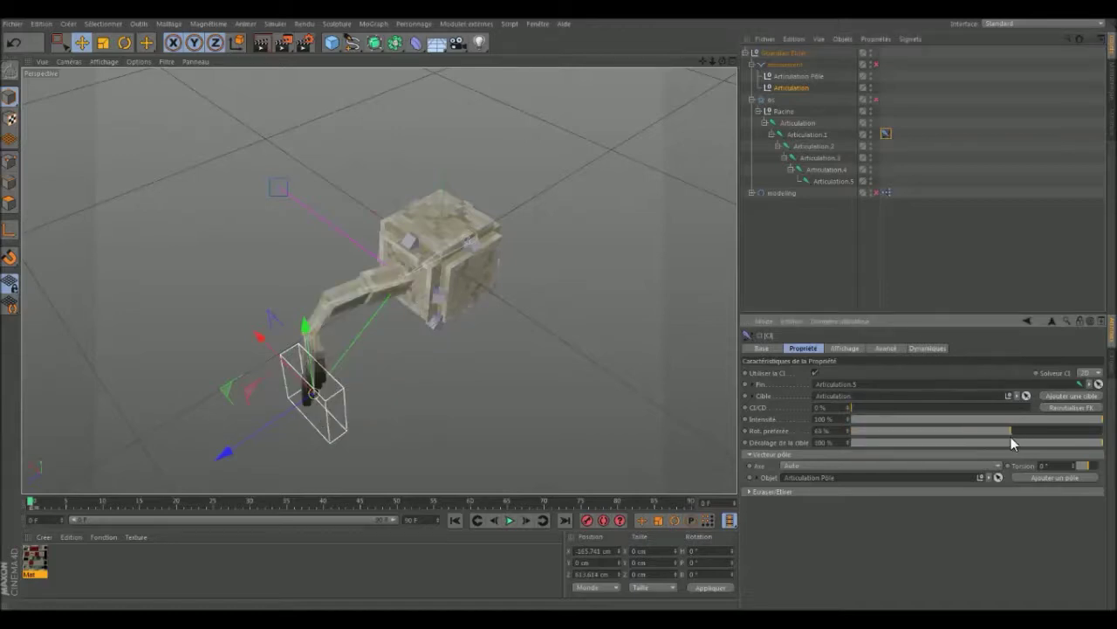
left_click_drag(1011, 439, 1104, 432)
left_click_drag(721, 63, 663, 78)
left_click_drag(378, 279, 378, 279, "alt")
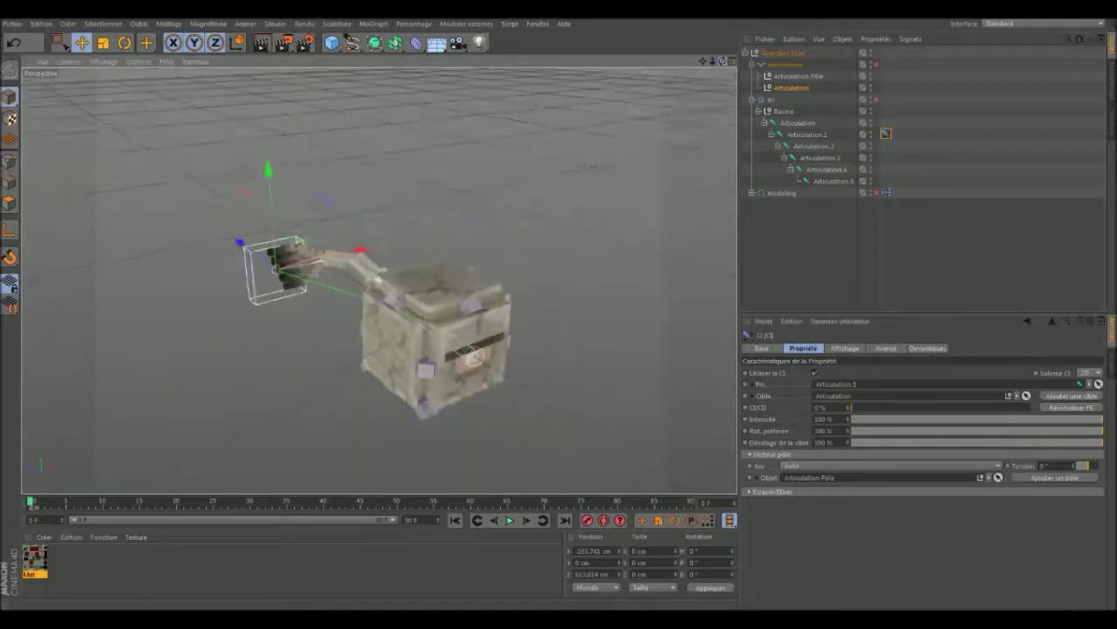
left_click(751, 99)
left_click(750, 64)
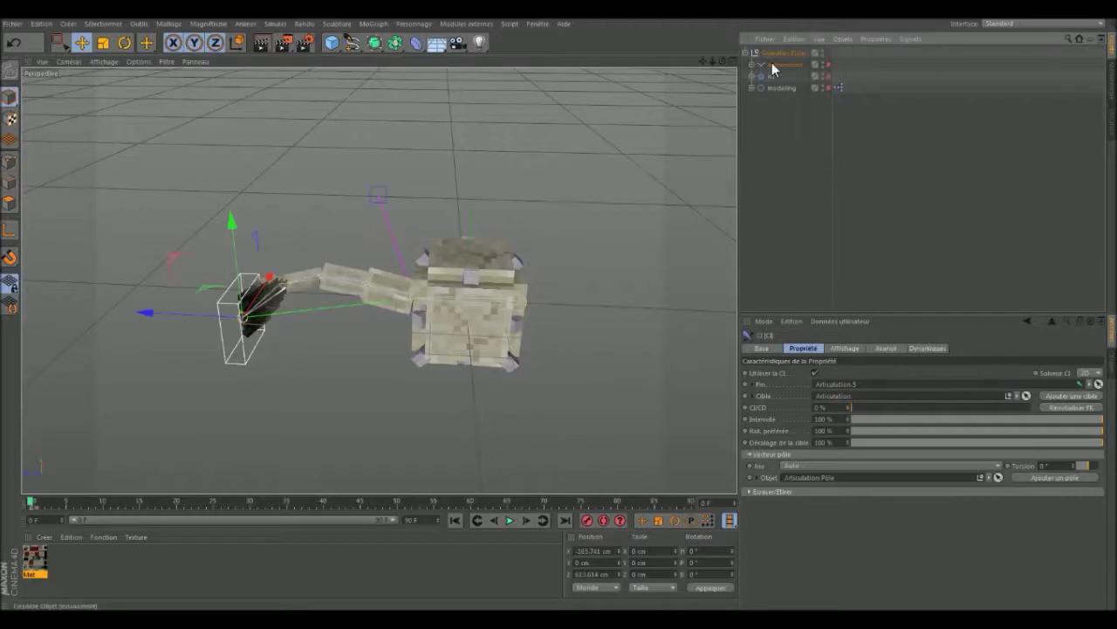
- Reset the Articulation tail-tip controller's X position to 0, then drag it left to straighten the tail
left_click(748, 53)
left_click(772, 109)
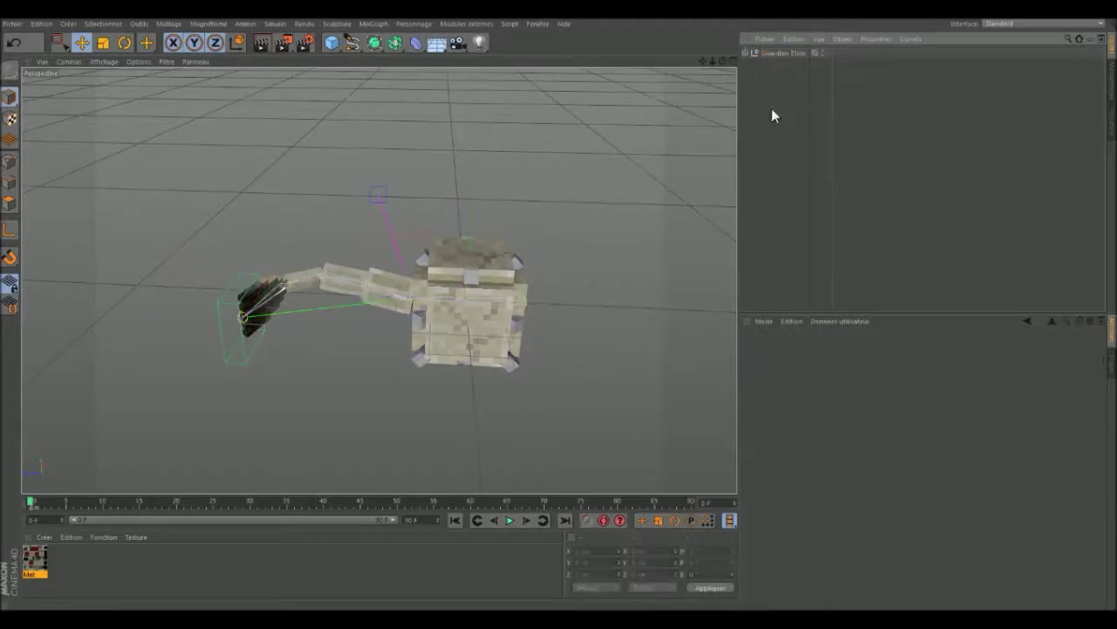
left_click(246, 297)
left_click_drag(255, 285, 262, 277)
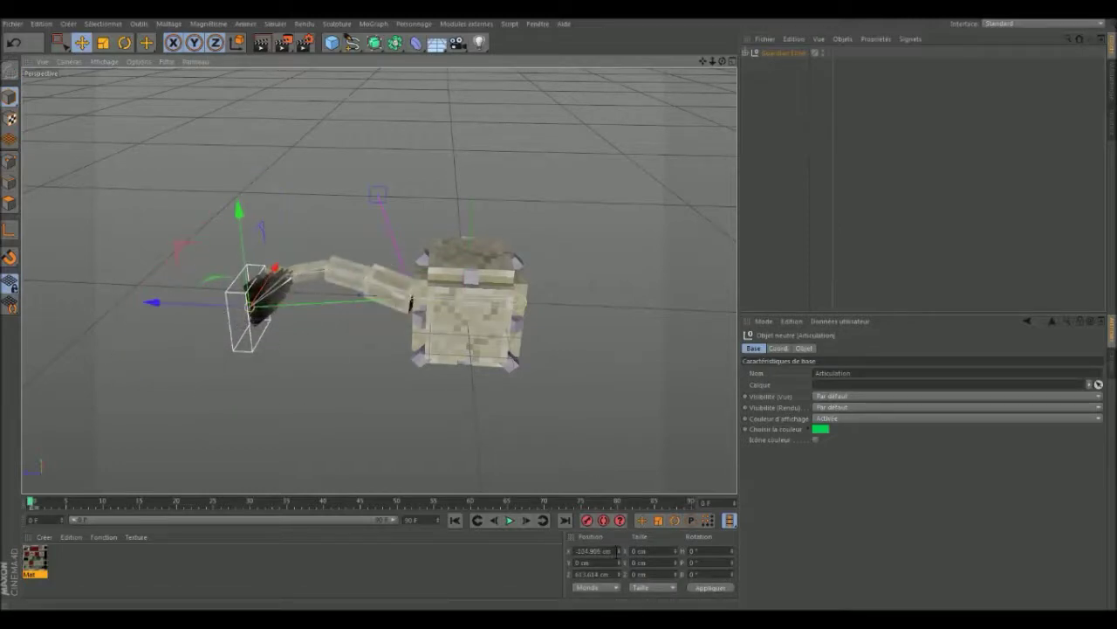
double_click(603, 550)
type("0")
left_click(699, 587)
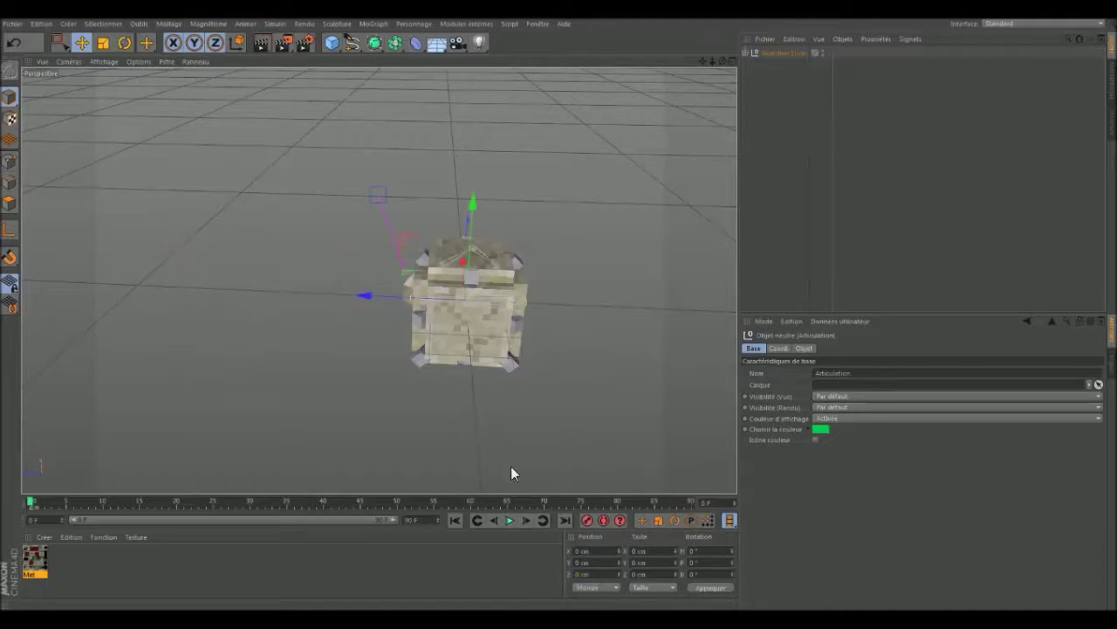
left_click_drag(288, 302, 138, 292)
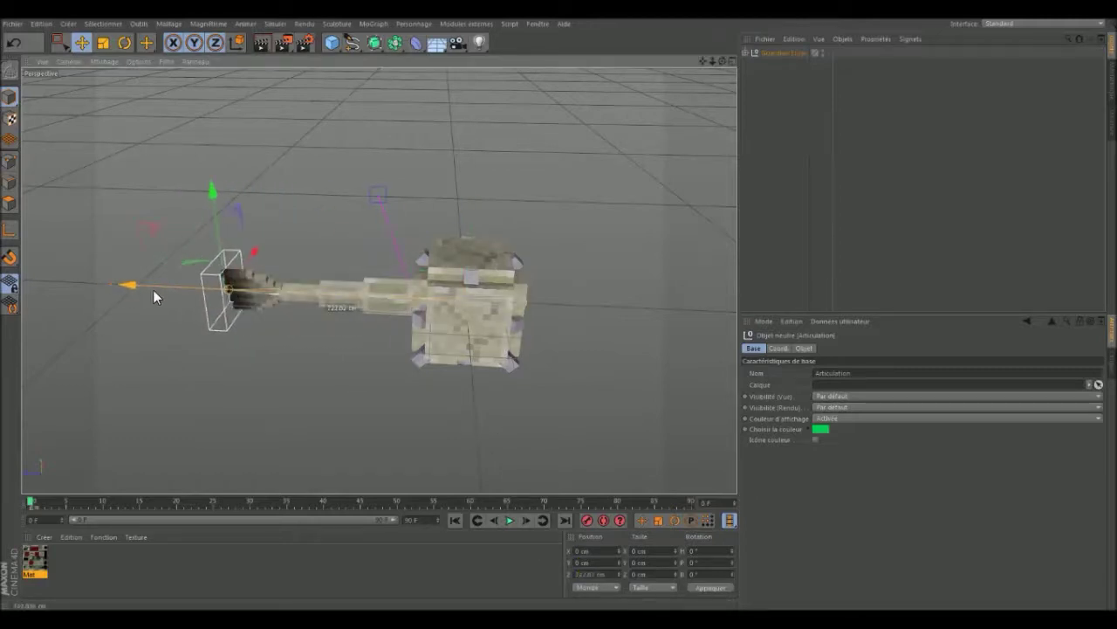
- Zero the Articulation Pôle position, then move it low beside the tail tip
left_click(378, 194)
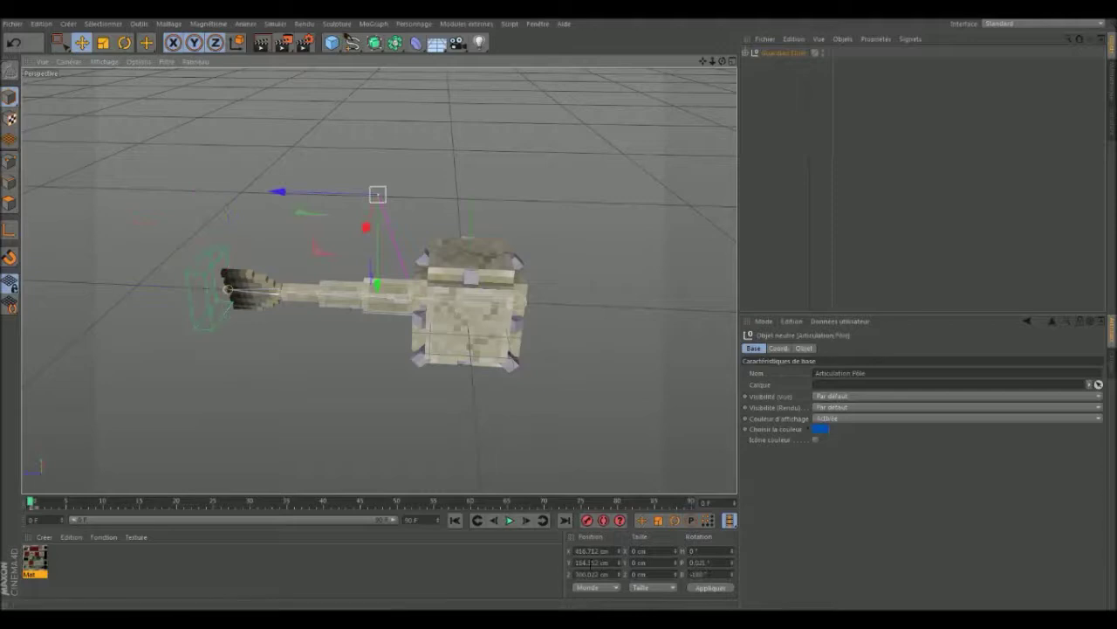
double_click(602, 550)
type("0")
key("Tab")
type("0")
key("Tab")
type("0")
left_click(702, 587)
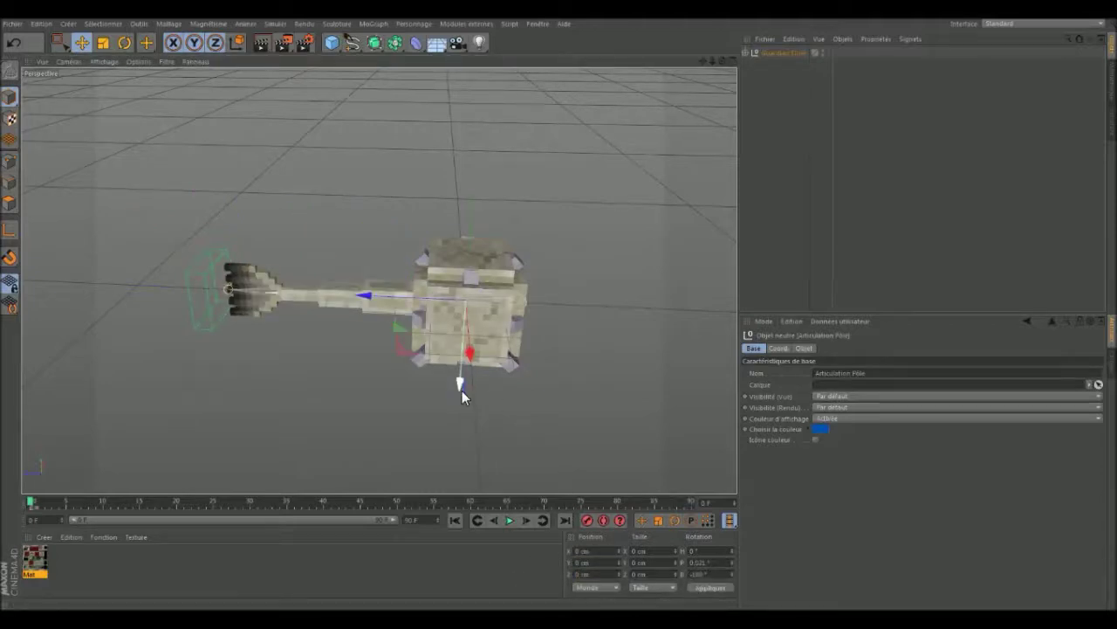
left_click_drag(460, 384, 433, 242)
left_click_drag(383, 186, 249, 201)
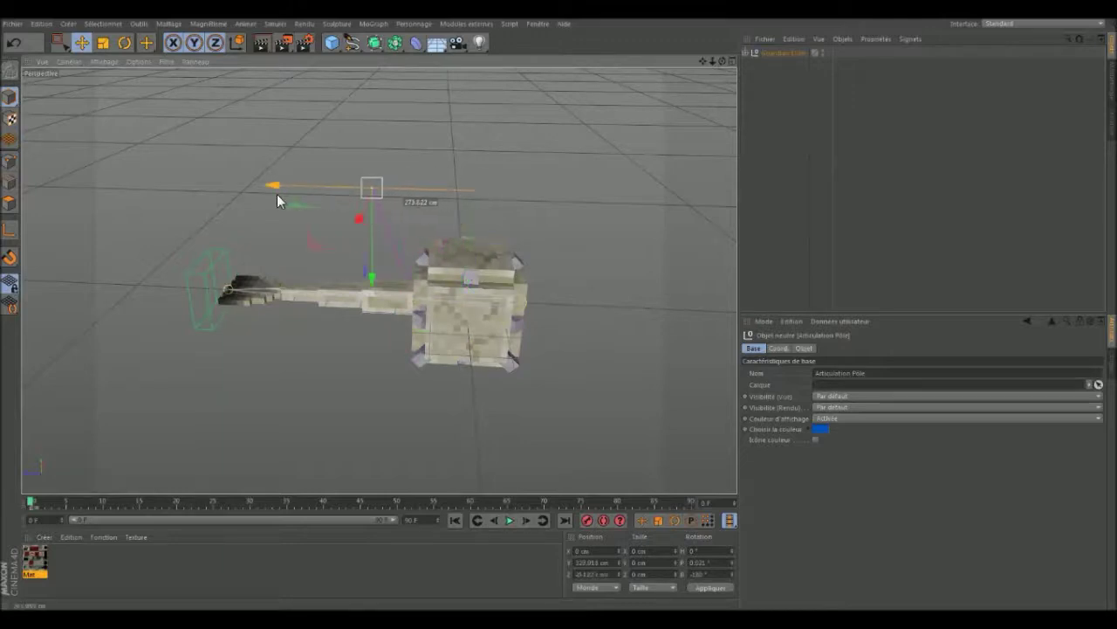
left_click_drag(722, 61, 679, 109)
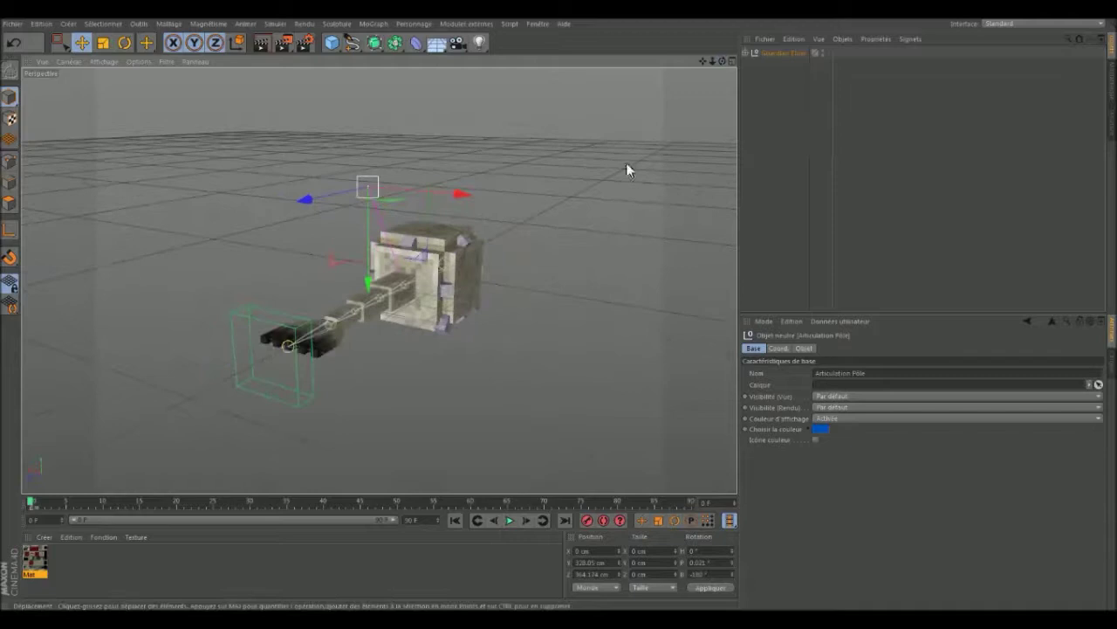
mouse_move(374, 225)
left_mouse_down()
mouse_move(371, 376)
mouse_move(405, 230)
mouse_move(272, 274)
mouse_move(224, 363)
left_mouse_up()
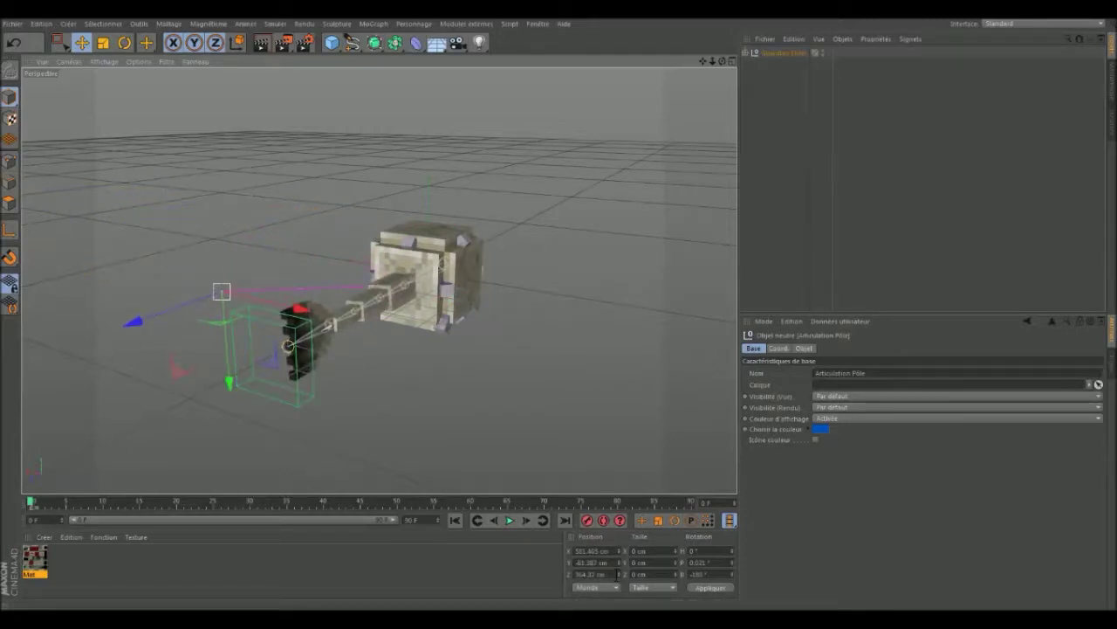
- Set Articulation Pôle's Y position to 0 cm, apply, and deselect it
double_click(593, 562)
type("0")
left_click(709, 587)
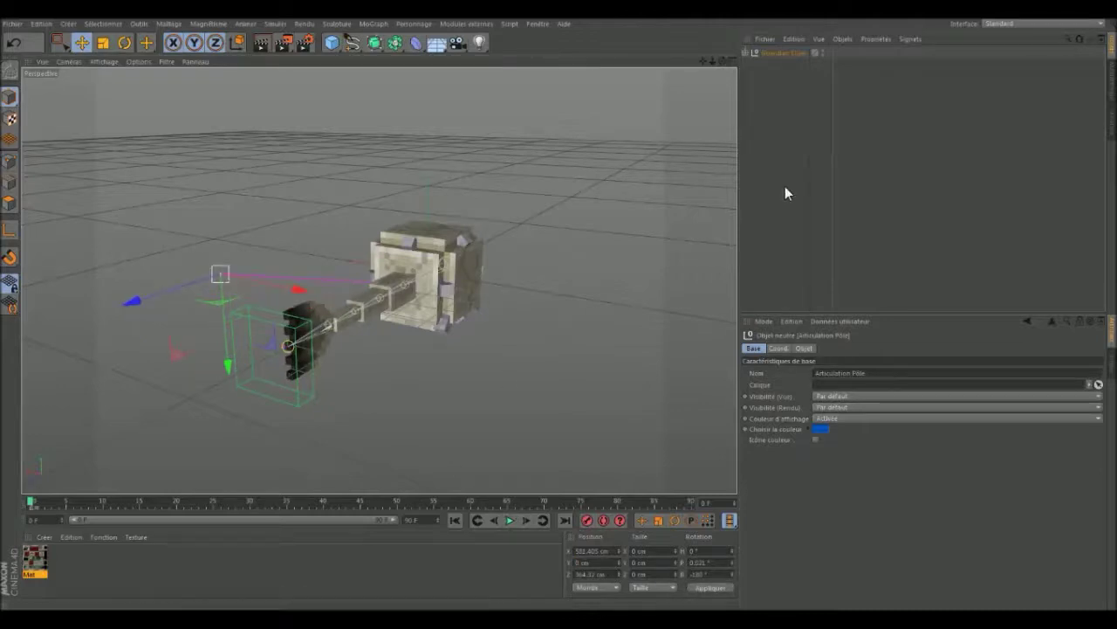
left_click(886, 179)
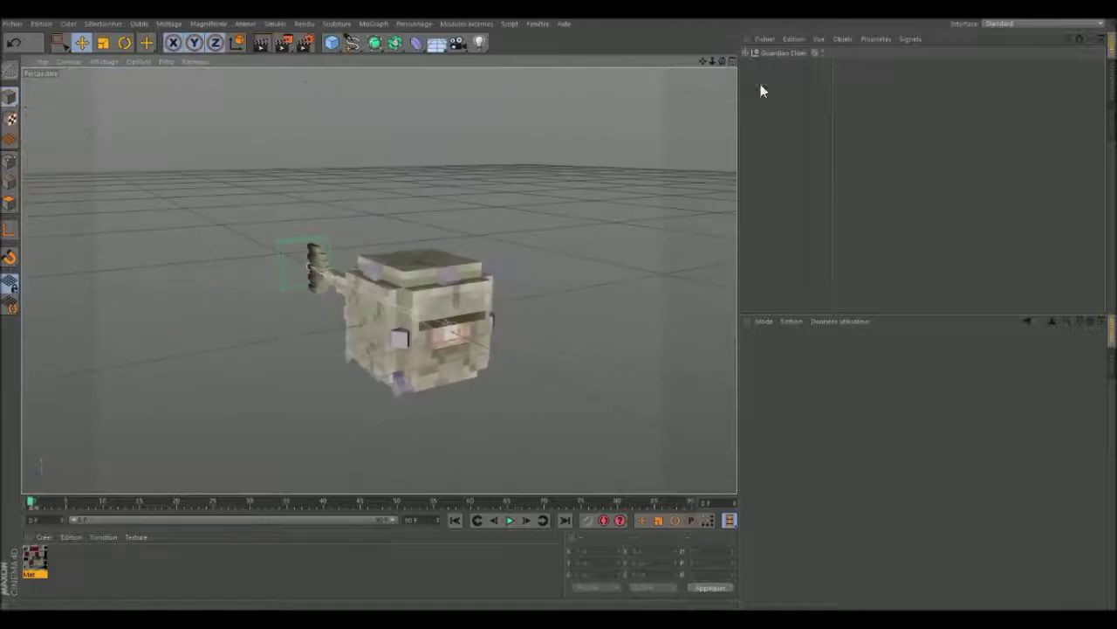
left_click(1114, 95)
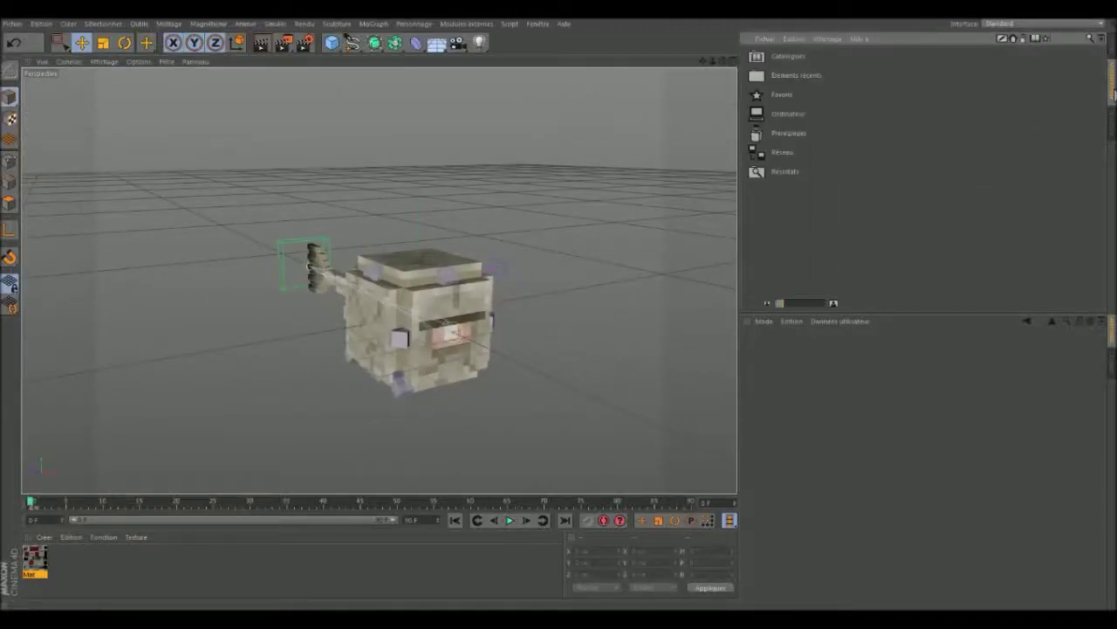
left_click(1115, 49)
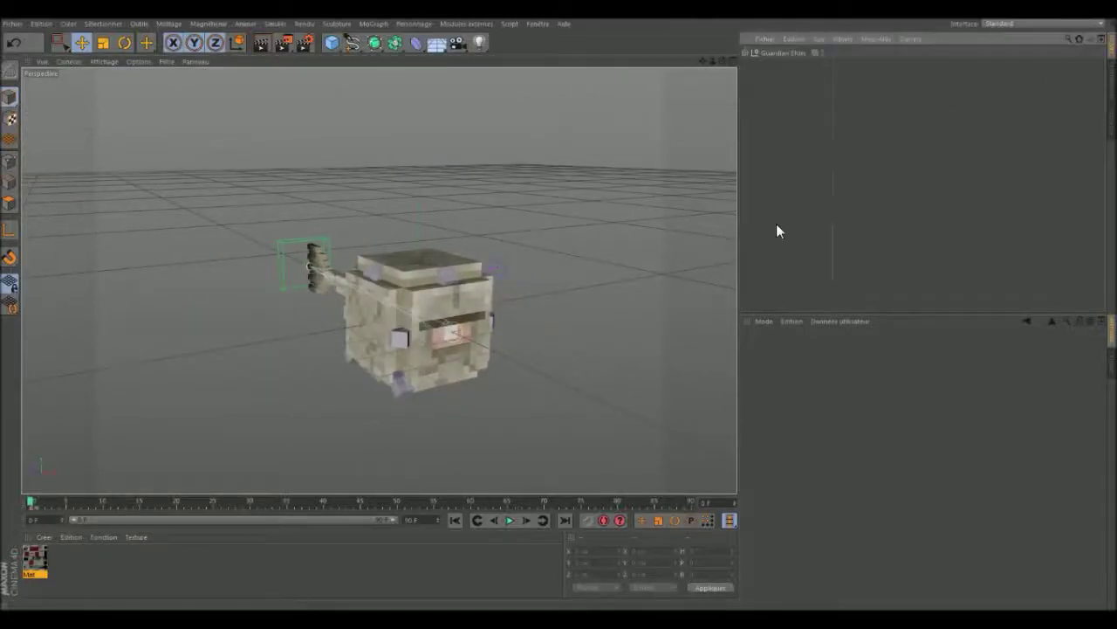